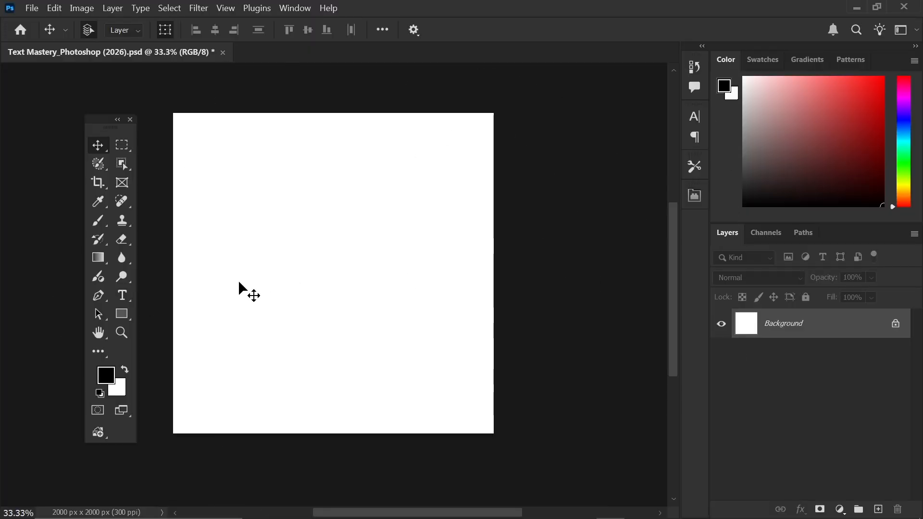
- Select the Horizontal Type Tool for adding text to the blank 2000 × 2000 px canvas
click(122, 299)
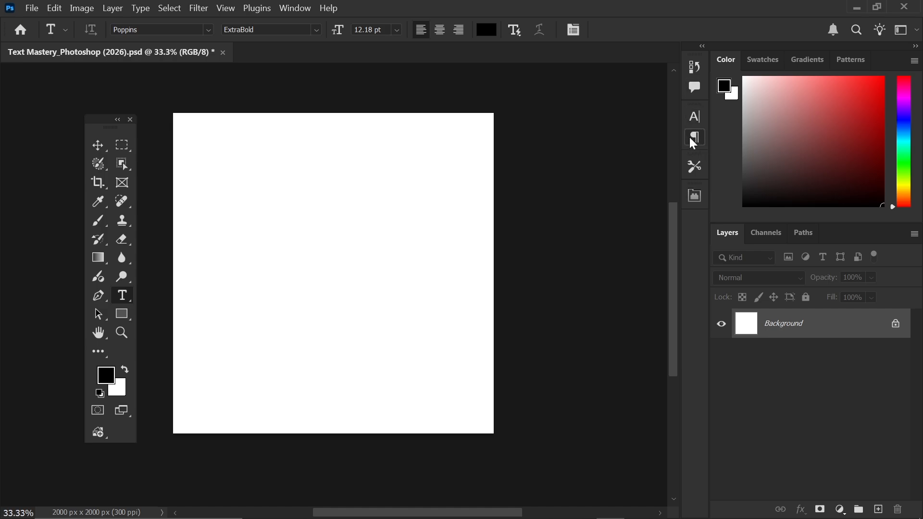
click(304, 12)
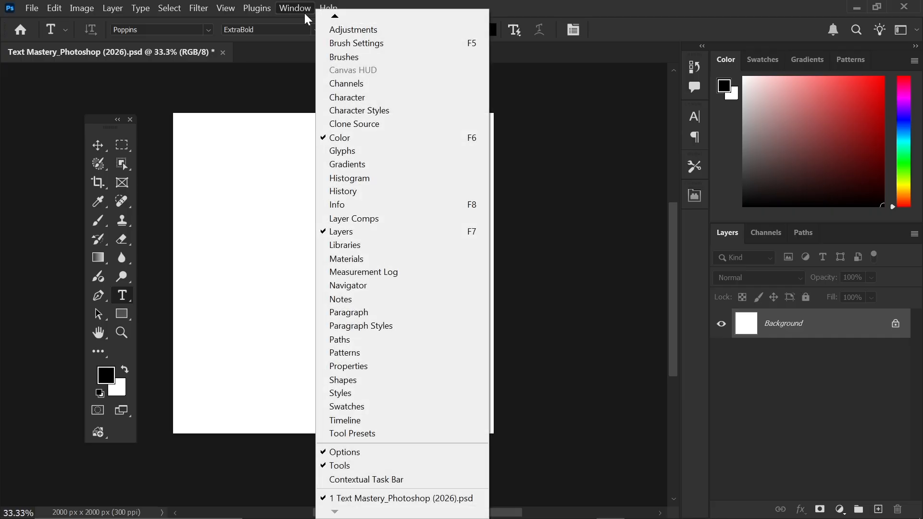
click(377, 98)
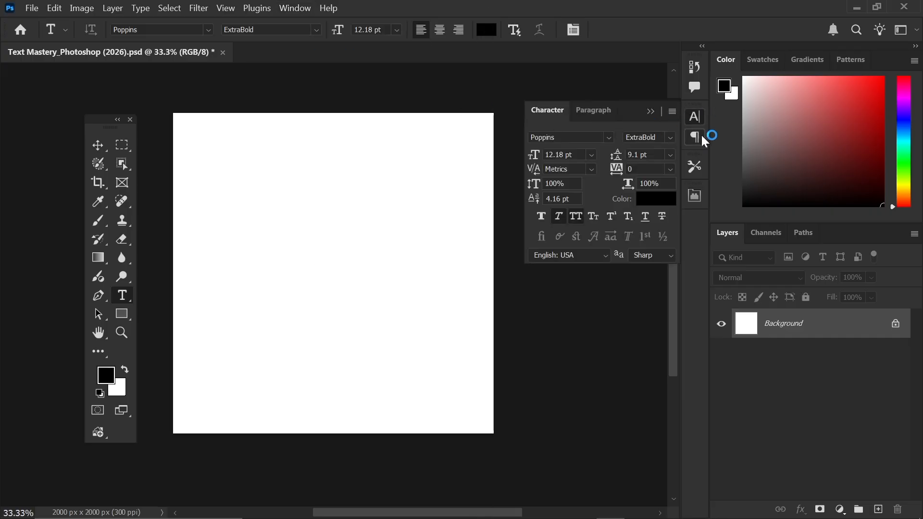
click(652, 113)
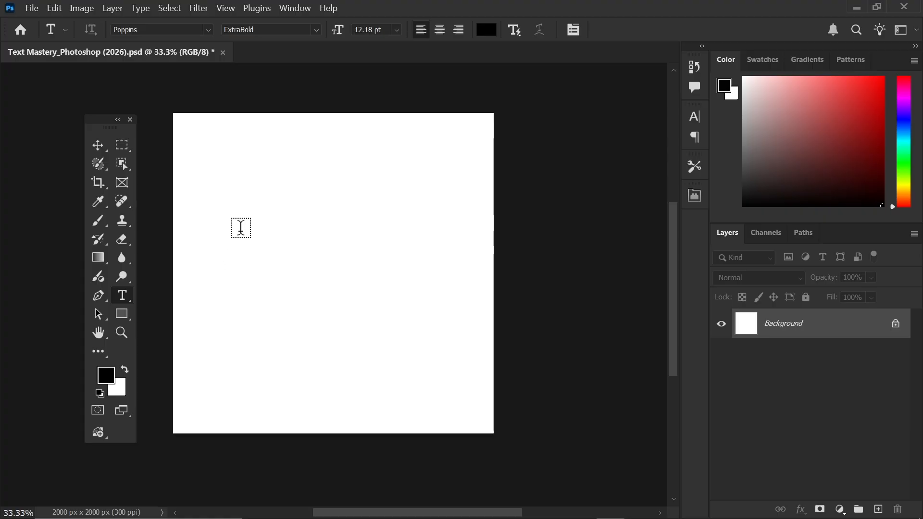
key(ctrl+1)
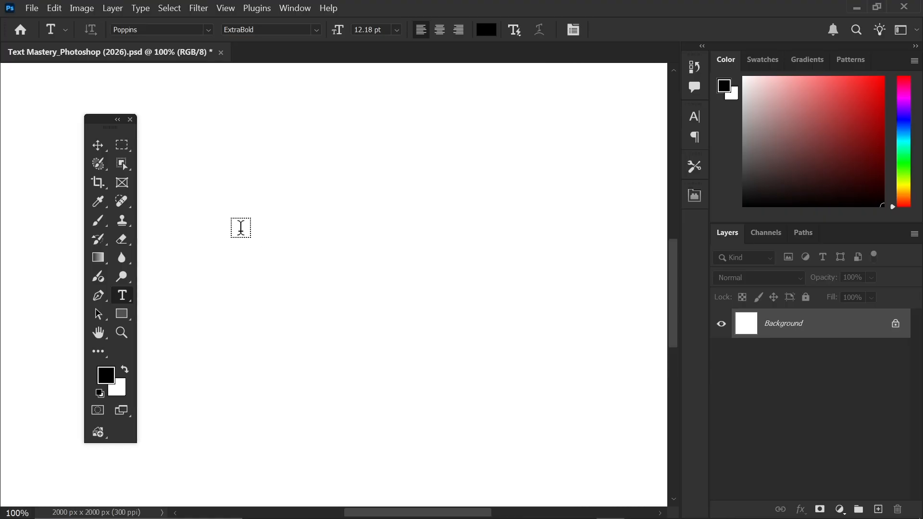
click(124, 295)
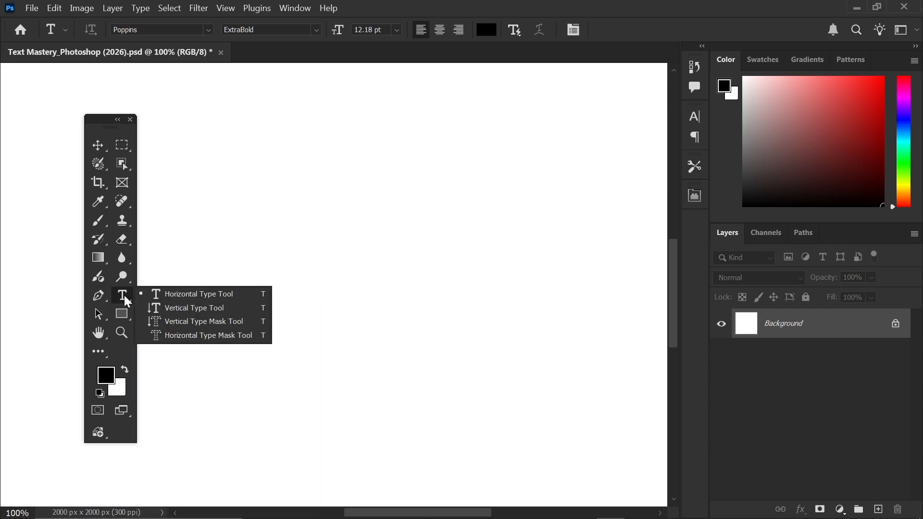
click(207, 295)
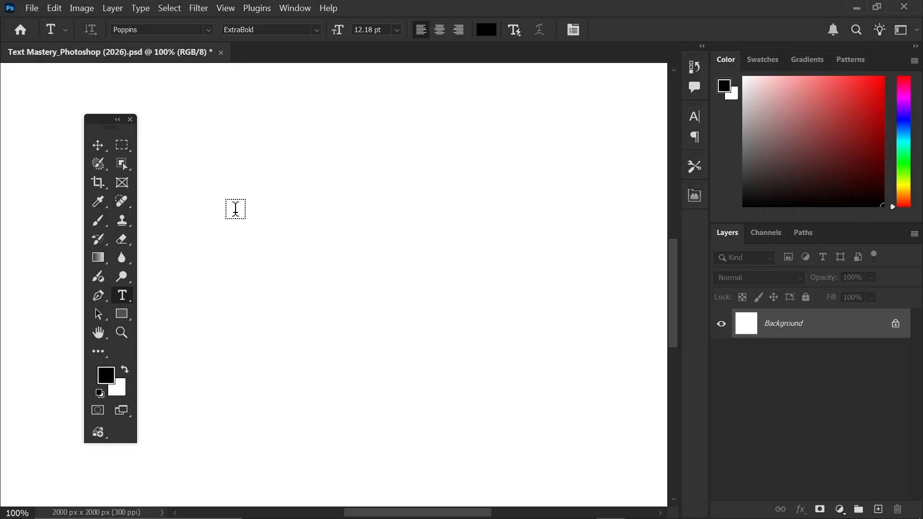
click(236, 209)
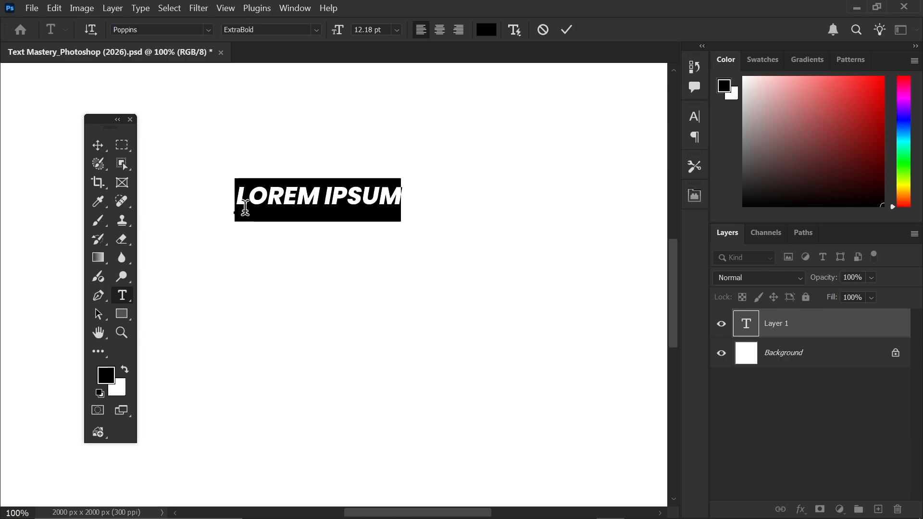
click(563, 26)
- Delete the placeholder text layer and switch to the Vertical Type Tool
key(Delete)
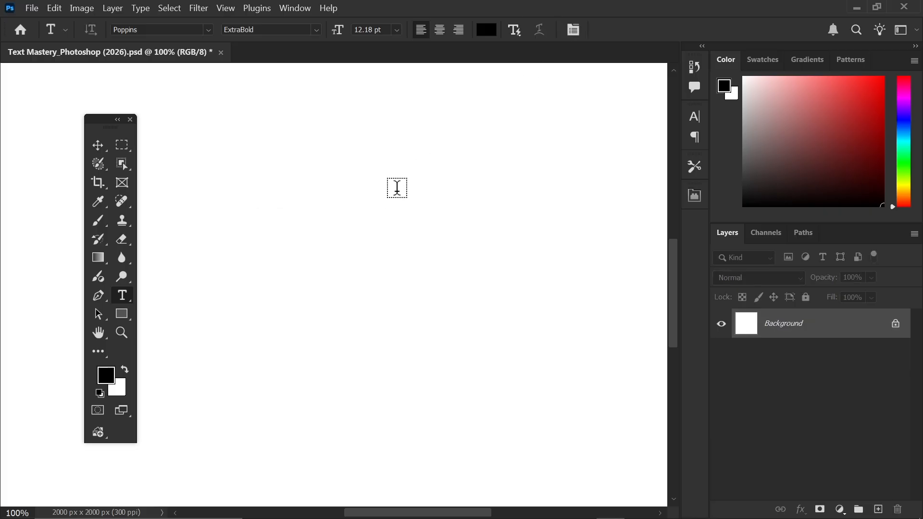
right_click(123, 291)
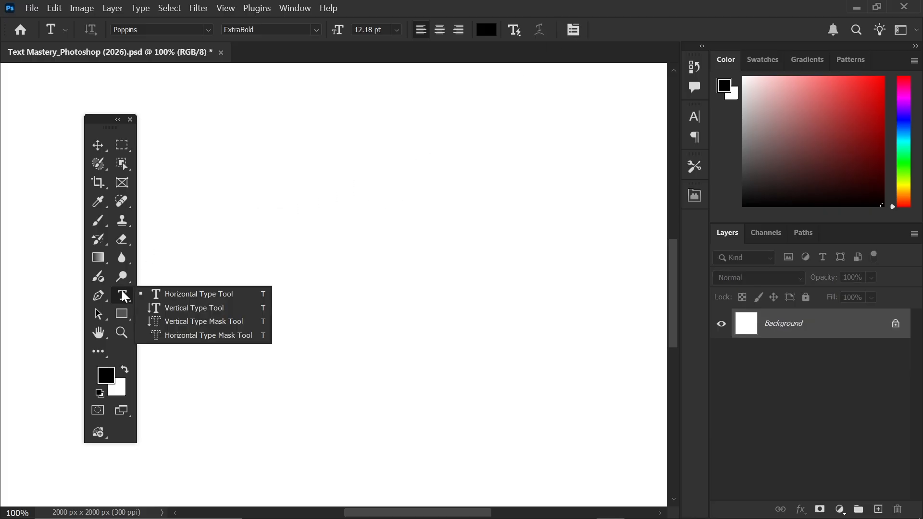
click(201, 307)
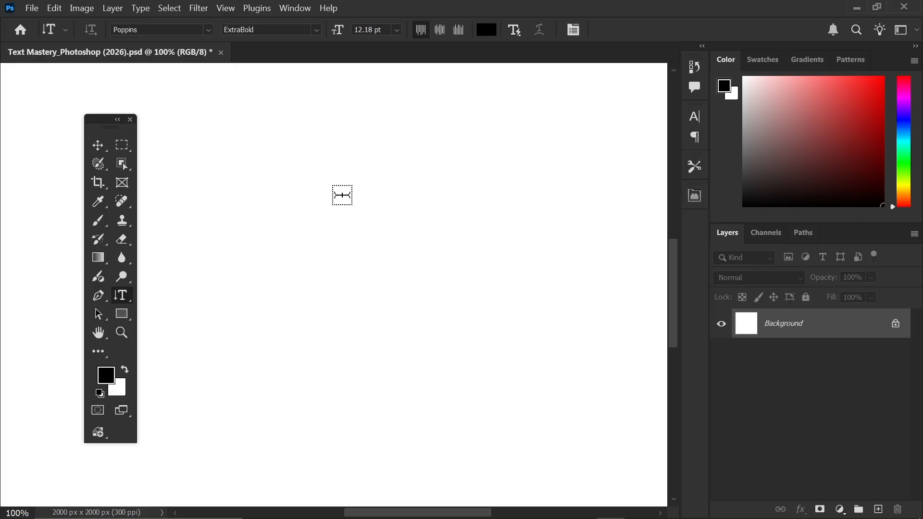
- Add a trial vertical 'HELLO' on the canvas, commit it, then undo it
click(300, 135)
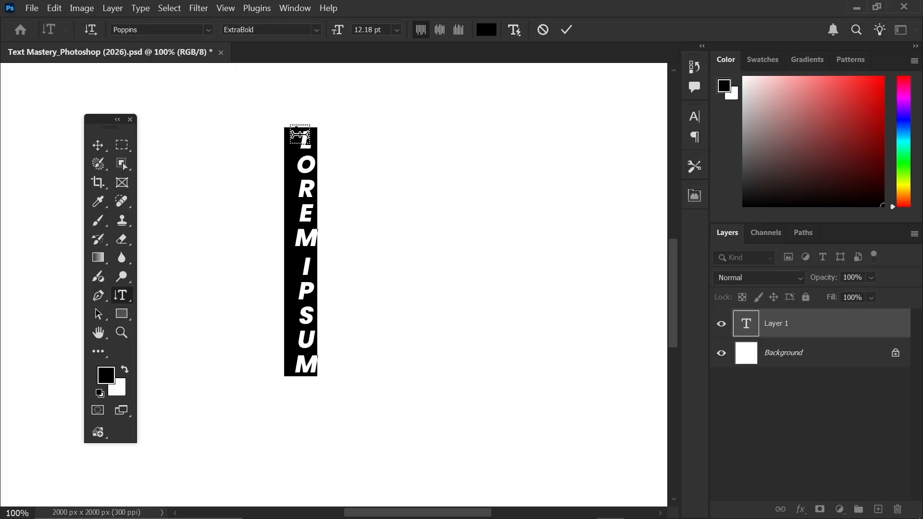
text(HELLO)
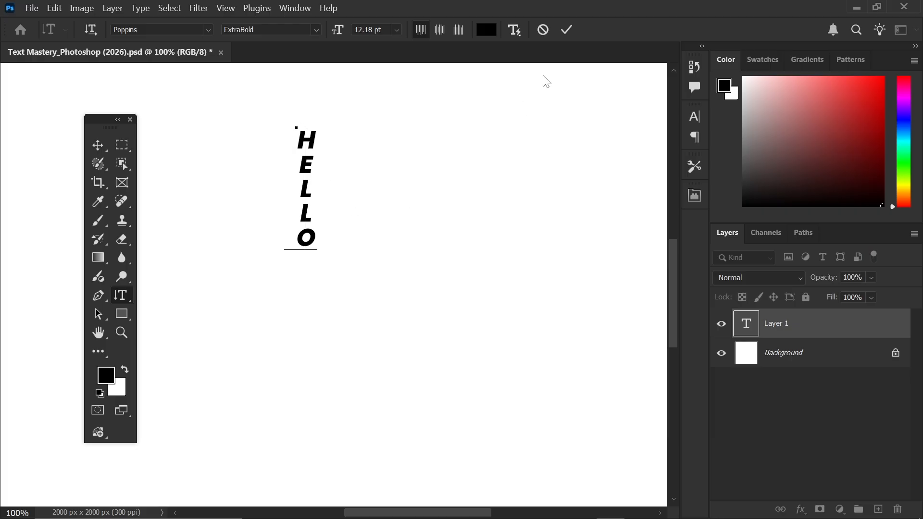
click(573, 26)
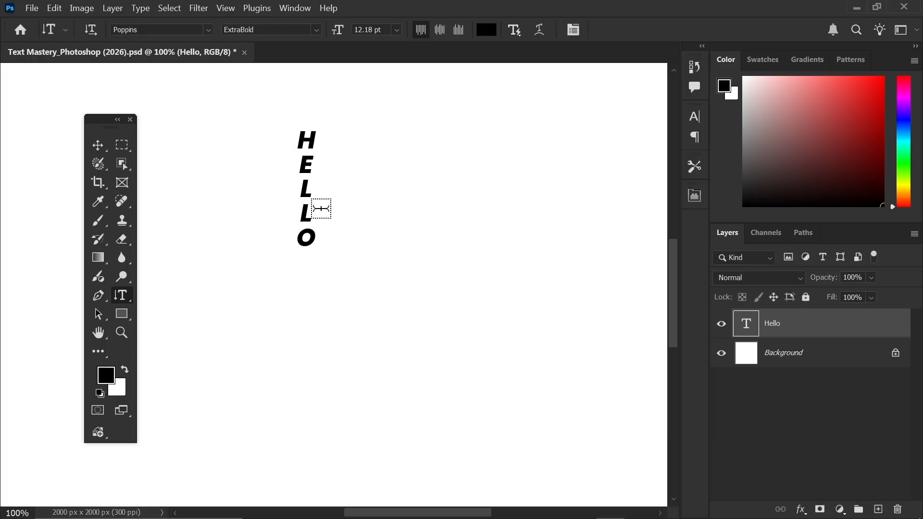
key(ctrl+z)
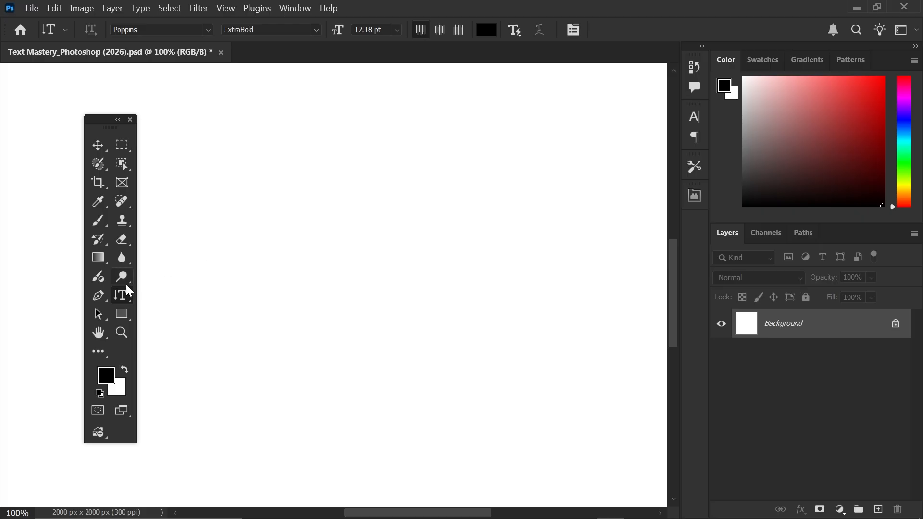
- Switch to the Horizontal Type Mask Tool and make a 'HELLO' text-shaped selection
right_click(117, 296)
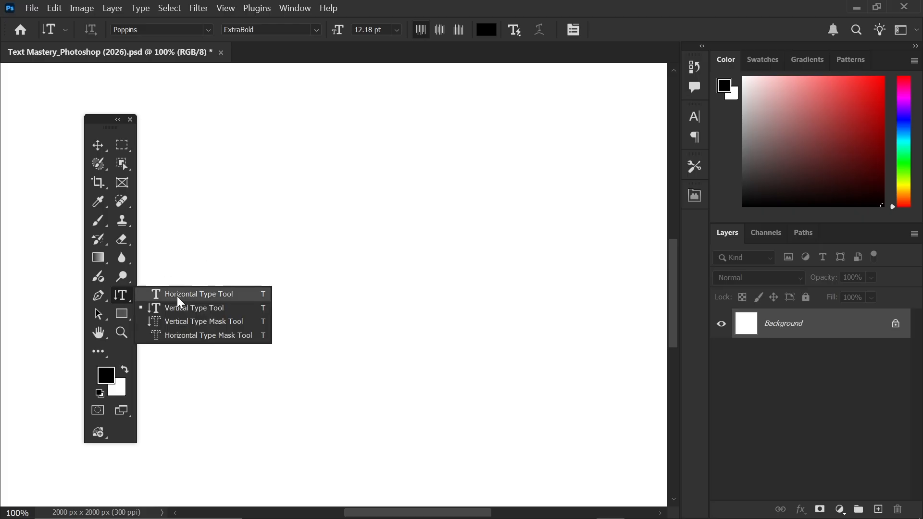
click(188, 335)
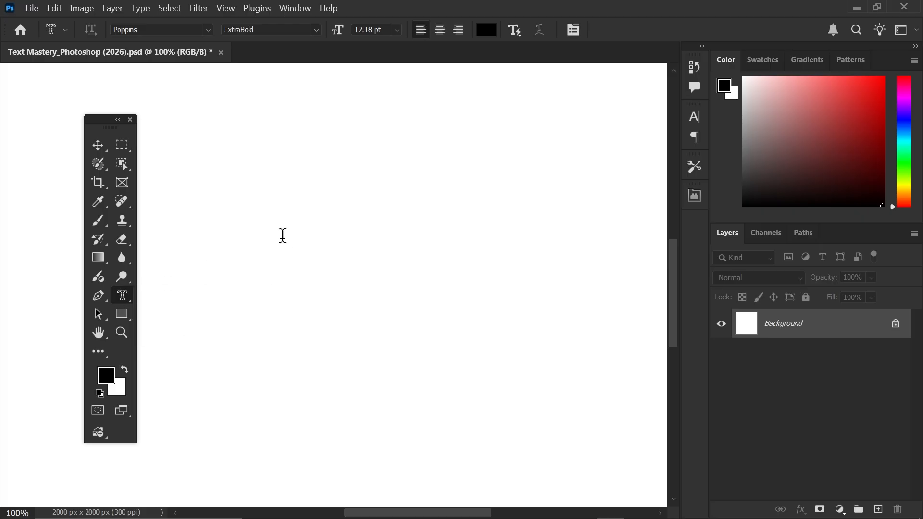
click(262, 250)
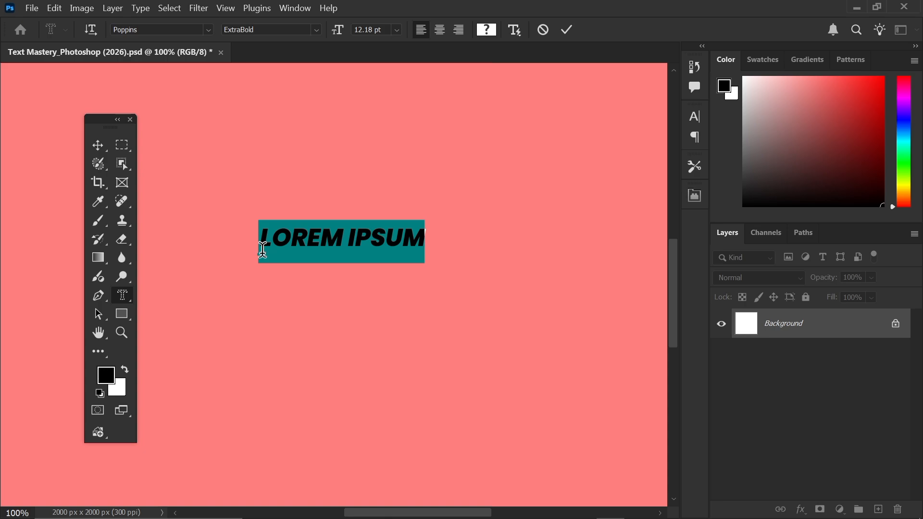
text(HE)
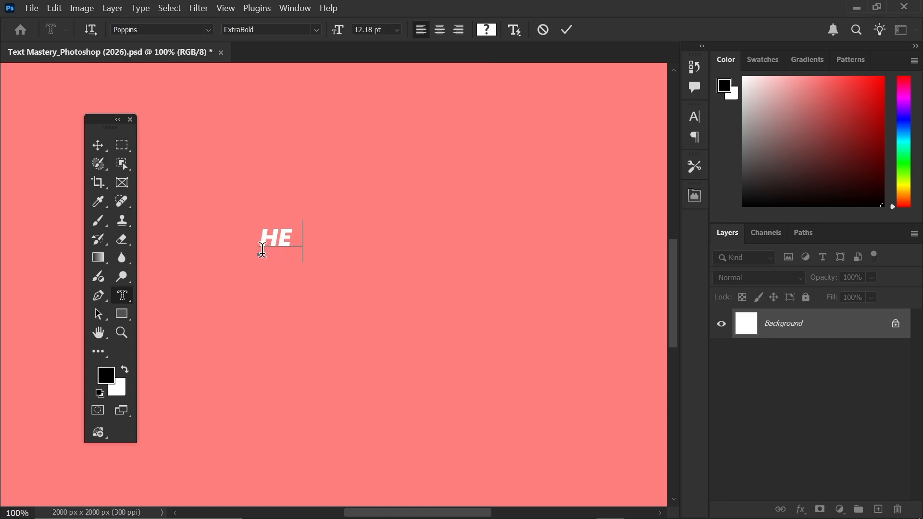
text(LLO)
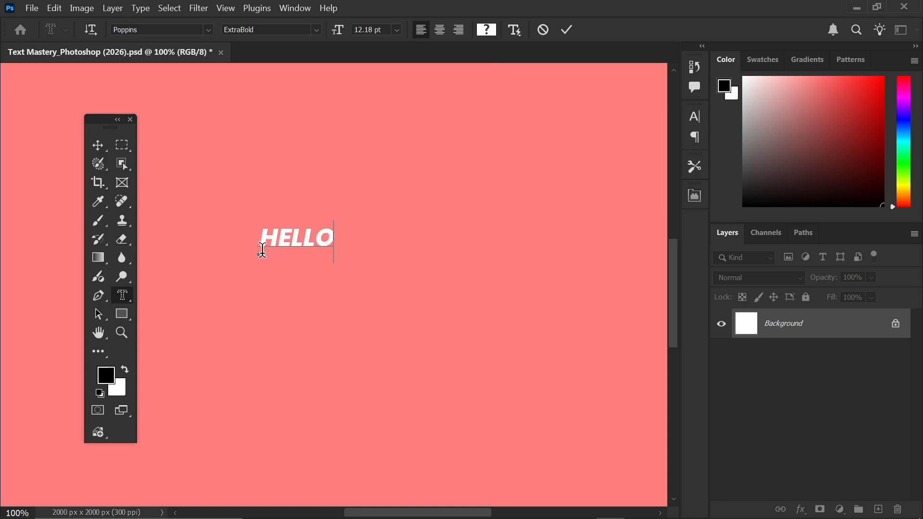
click(568, 30)
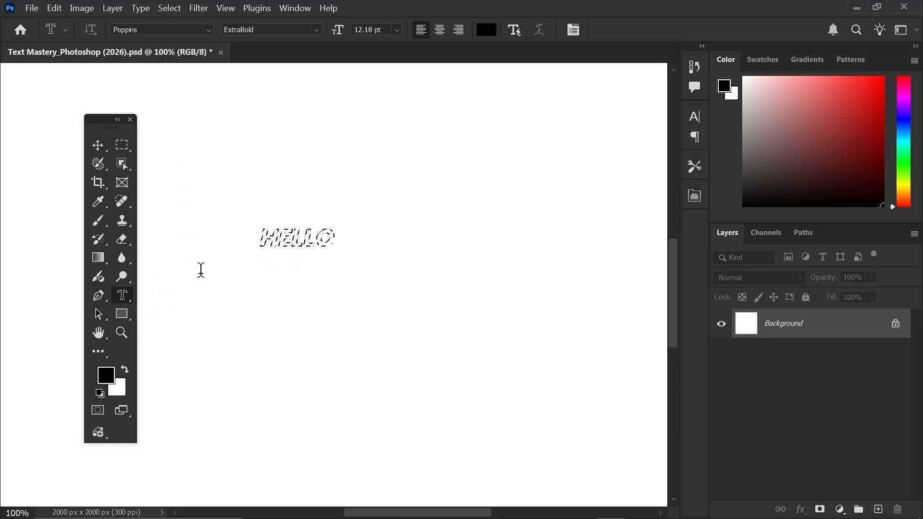
- Clear the HELLO selection with Ctrl+D, then undo once
key(ctrl+d)
key(ctrl+z)
key(ctrl+z)
key(ctrl+z)
key(ctrl+z)
right_click(125, 296)
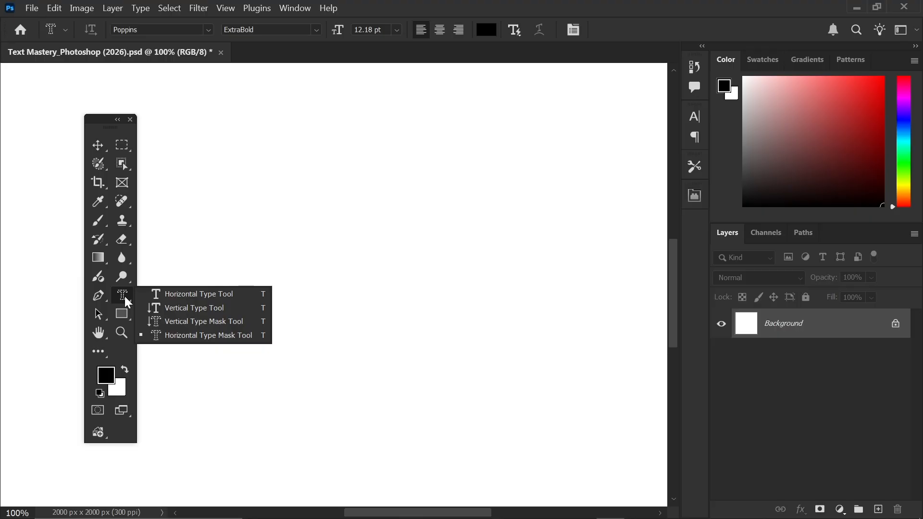
- With the Horizontal Type Tool, change the Poppins style from ExtraBold to Regular in the Character panel
click(208, 299)
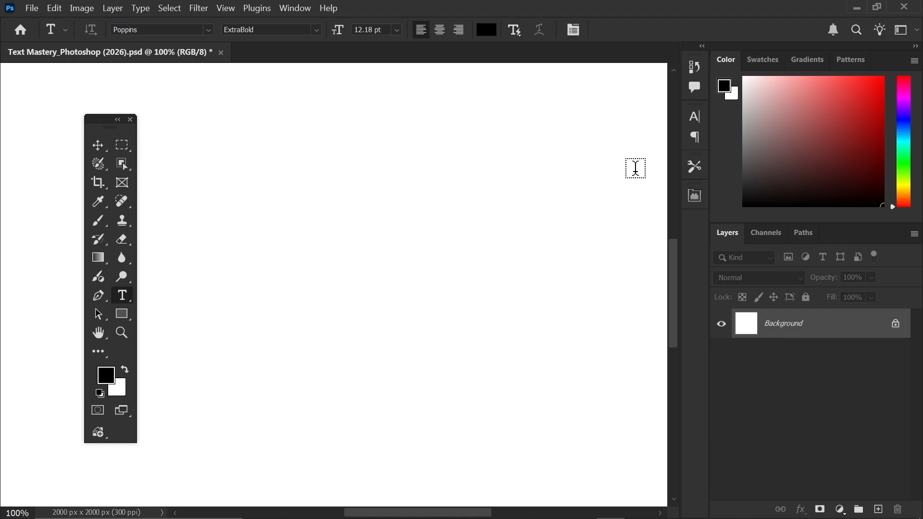
click(694, 118)
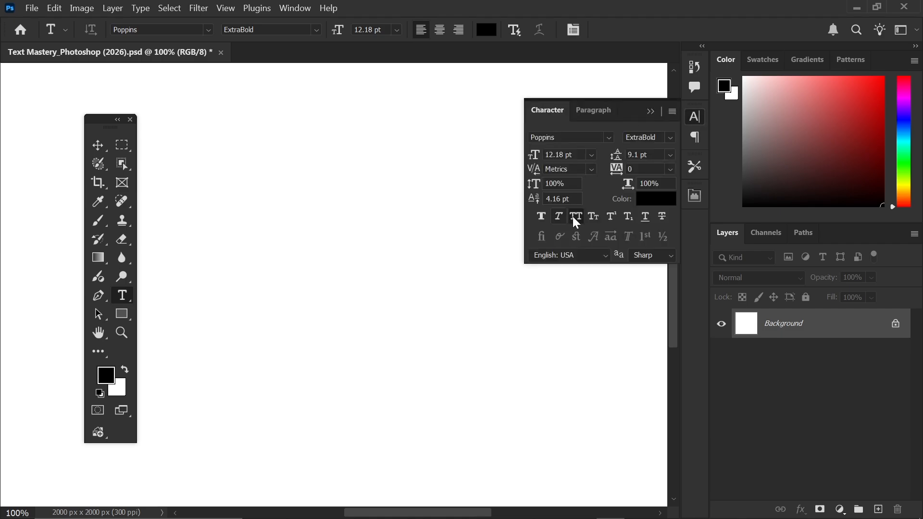
click(670, 137)
click(682, 260)
click(654, 114)
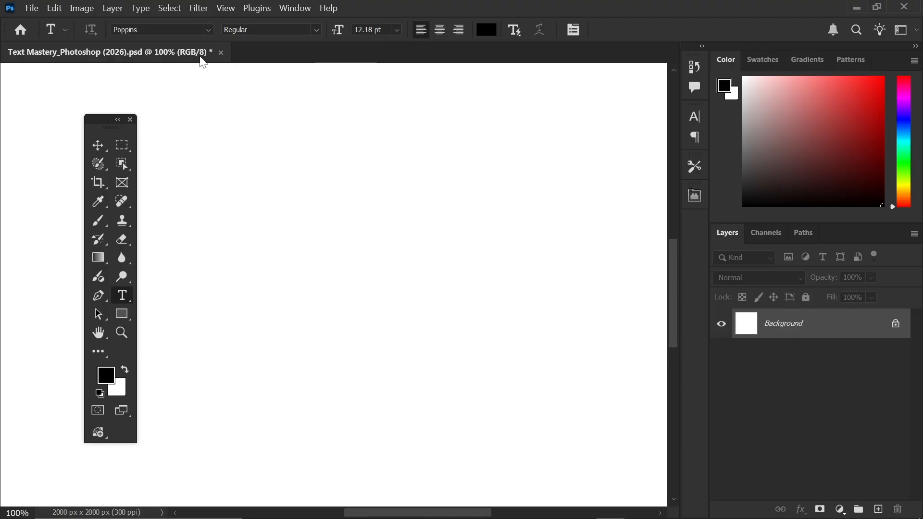
- Move the toolbox aside, then type a full name as a new point-text layer and commit it
drag(114, 131, 63, 137)
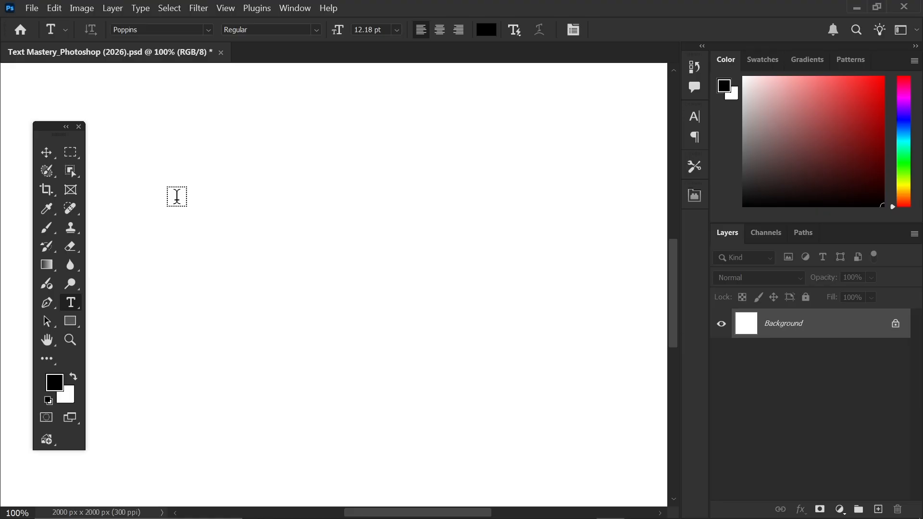
click(177, 196)
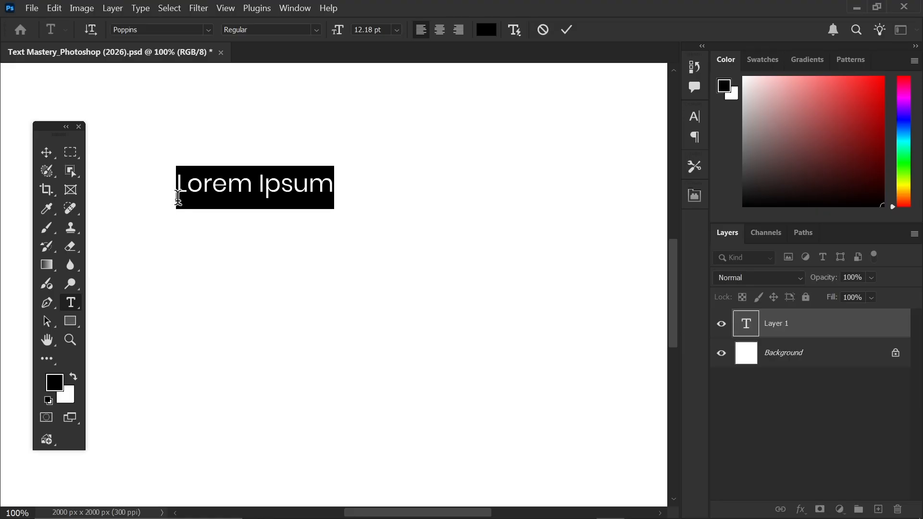
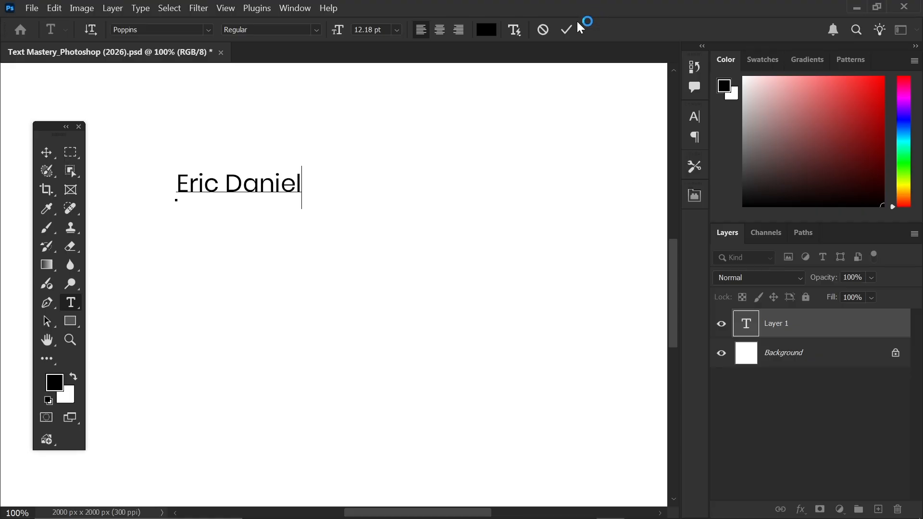
click(566, 29)
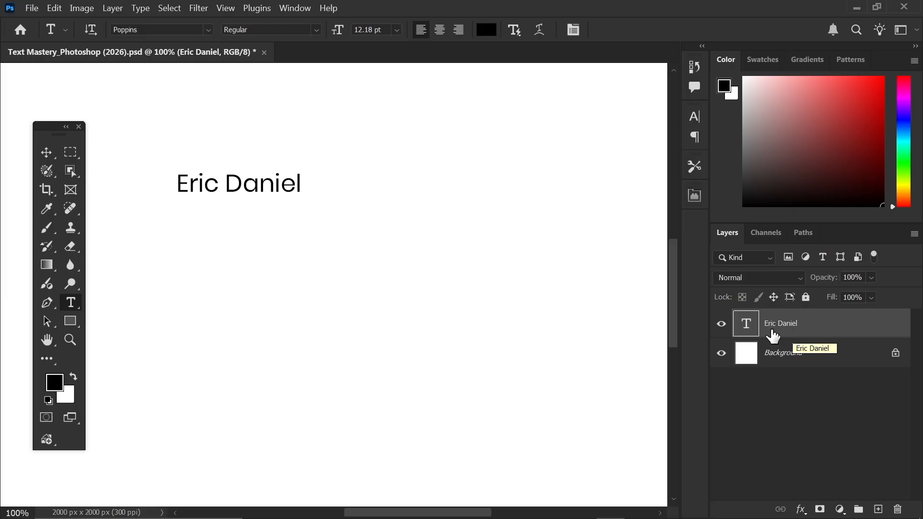
- With the Move tool, drag the name text down and to the right
click(47, 154)
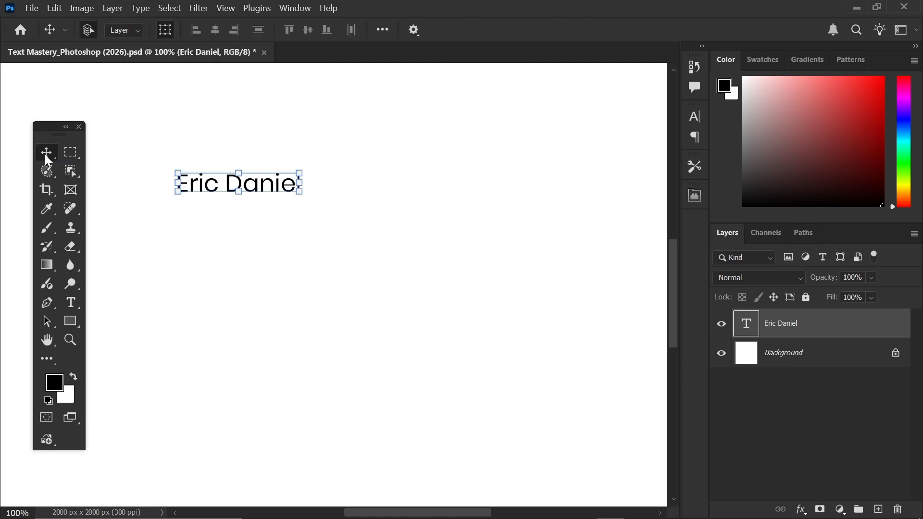
drag(262, 192, 279, 218)
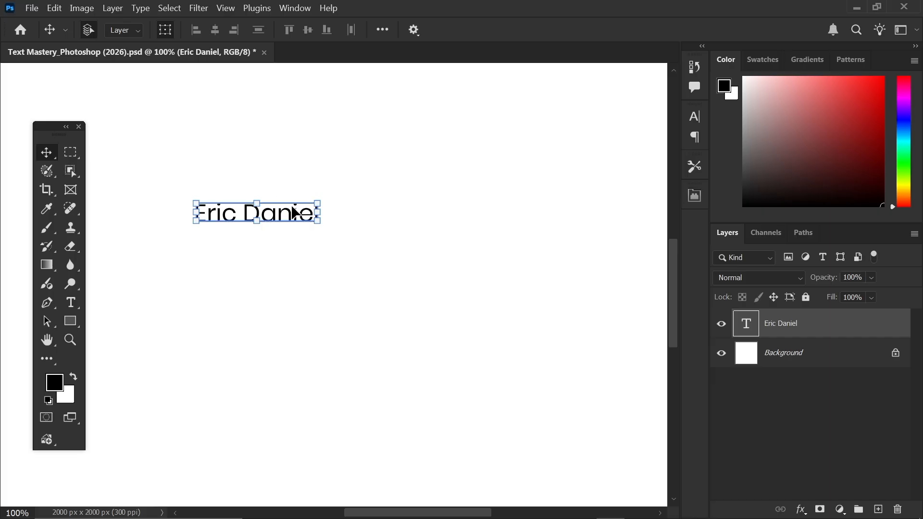
key(ctrl)
- Scale the name text to about 215% with Free Transform and reposition it up and left
key(ctrl+t)
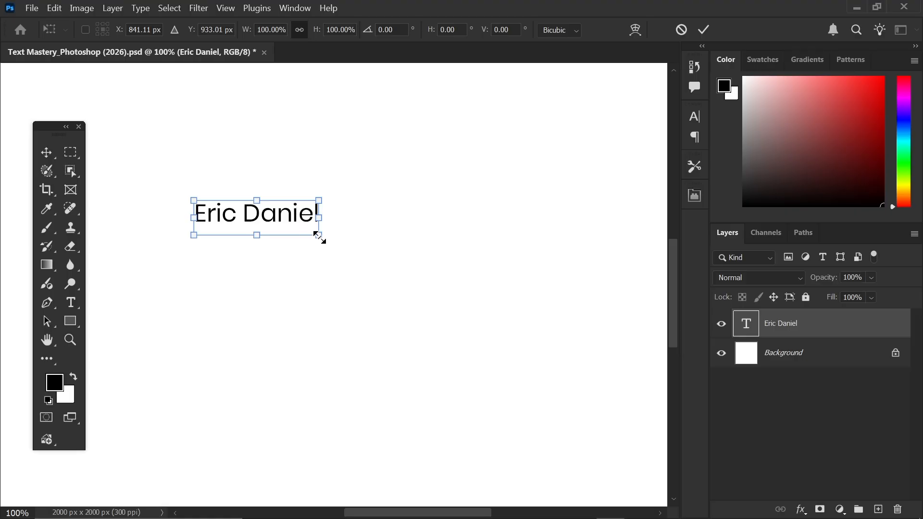
drag(319, 238, 440, 361)
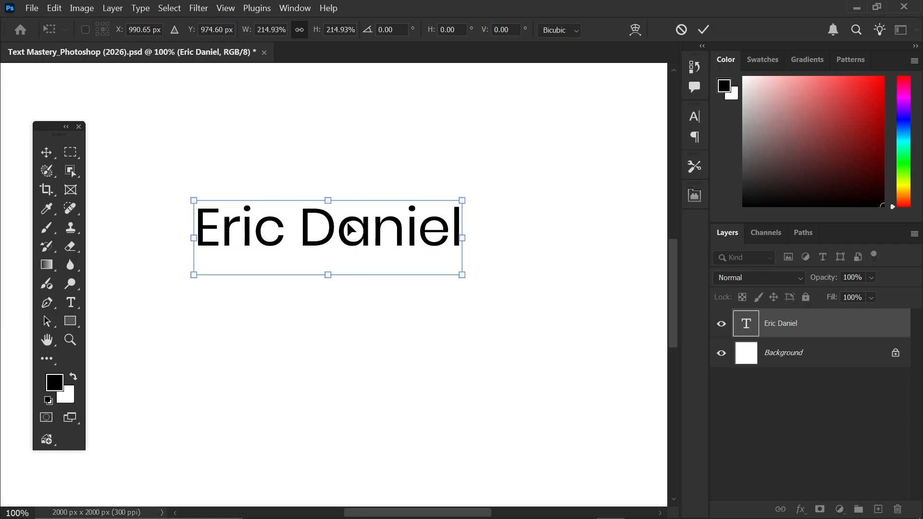
drag(350, 229, 299, 204)
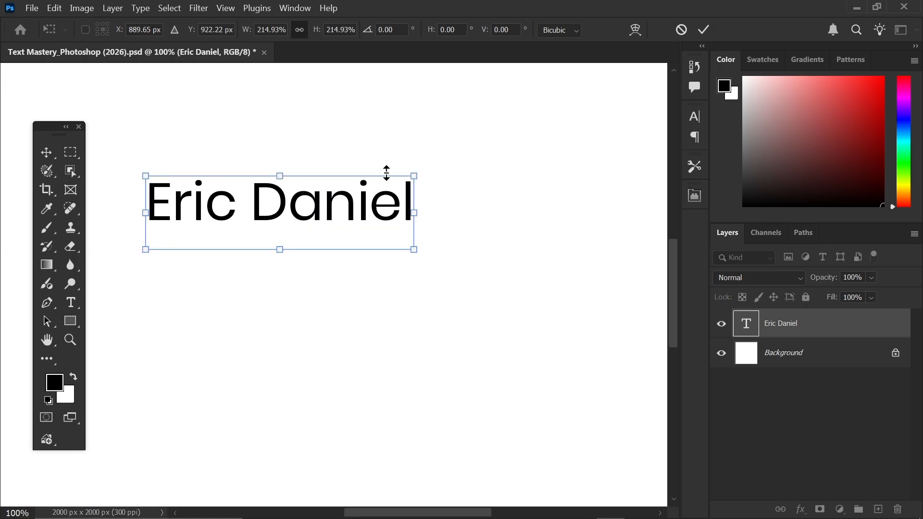
click(703, 30)
drag(252, 207, 251, 208)
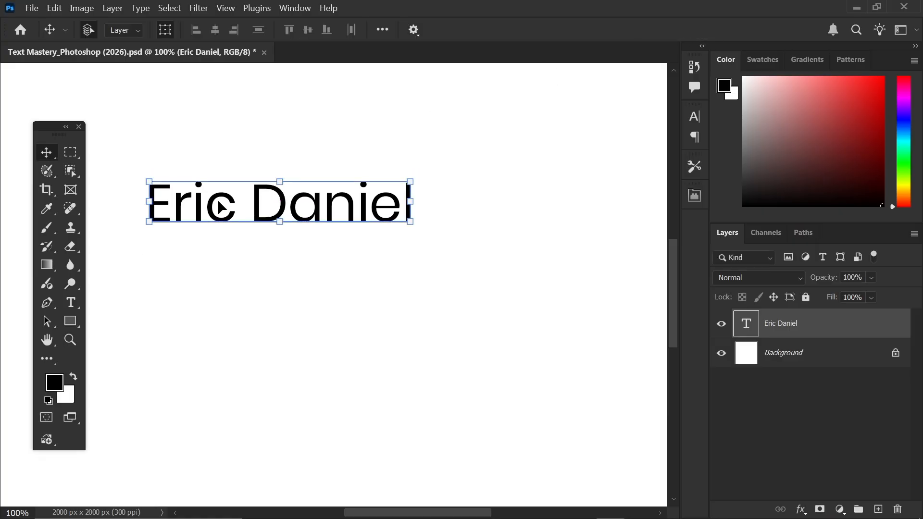
- Deselect and reselect the name text layer on the canvas
click(231, 154)
click(210, 200)
click(221, 130)
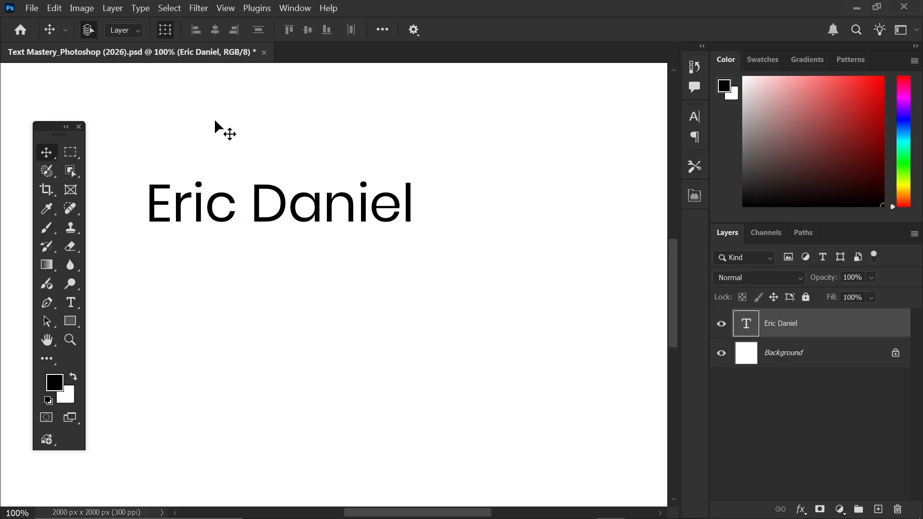
click(273, 208)
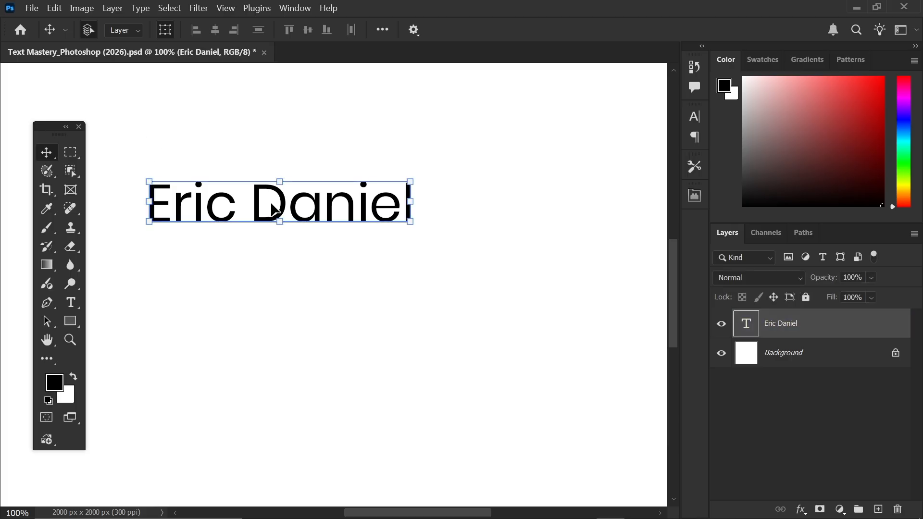
click(56, 10)
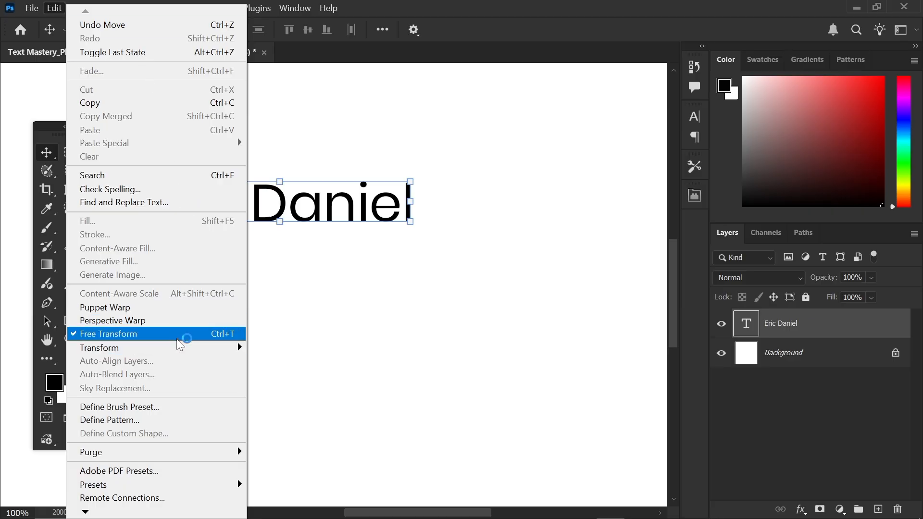
- Start an Edit > Transform > Scale, cancel it, and drag the name text further left
mouse_move(178, 347)
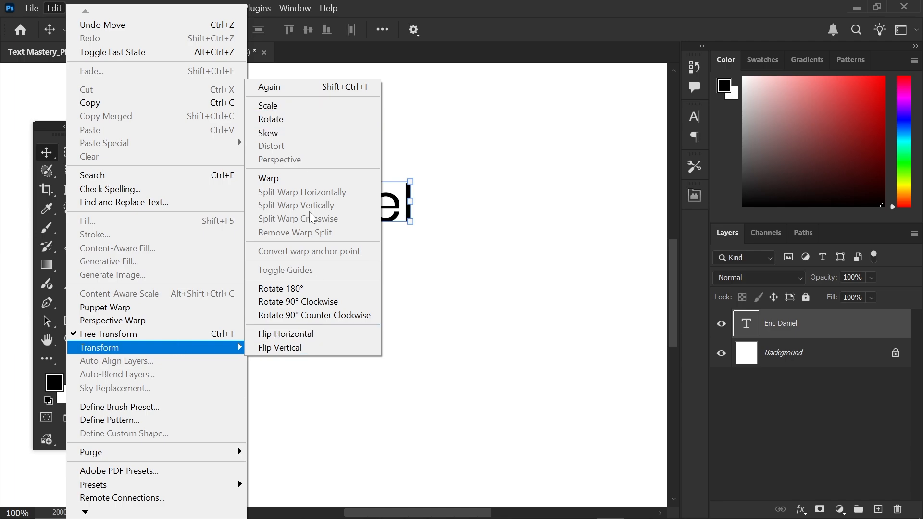
click(295, 107)
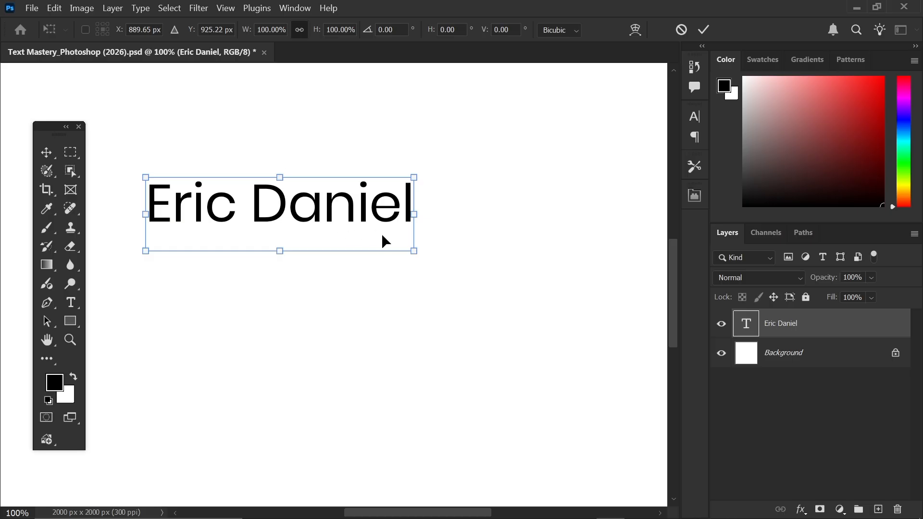
mouse_move(408, 252)
mouse_down()
mouse_move(457, 272)
mouse_move(416, 262)
mouse_up()
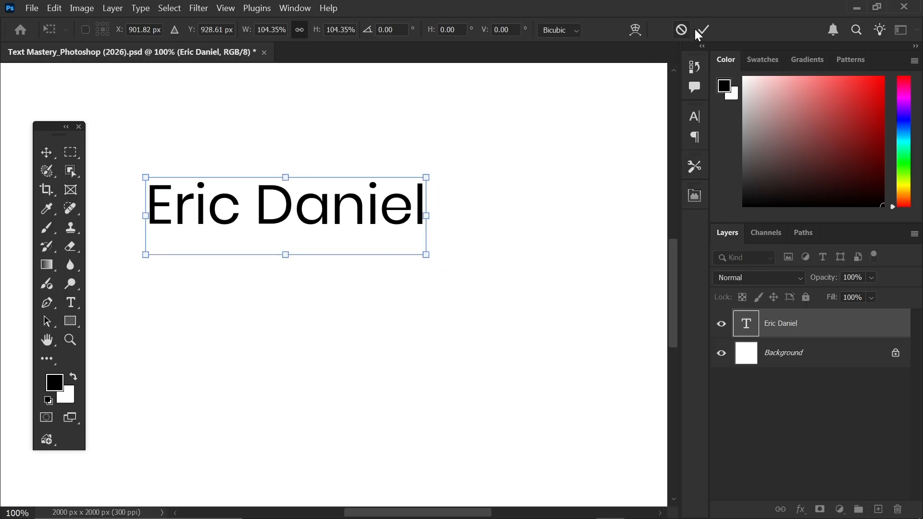
click(681, 29)
drag(323, 207, 311, 212)
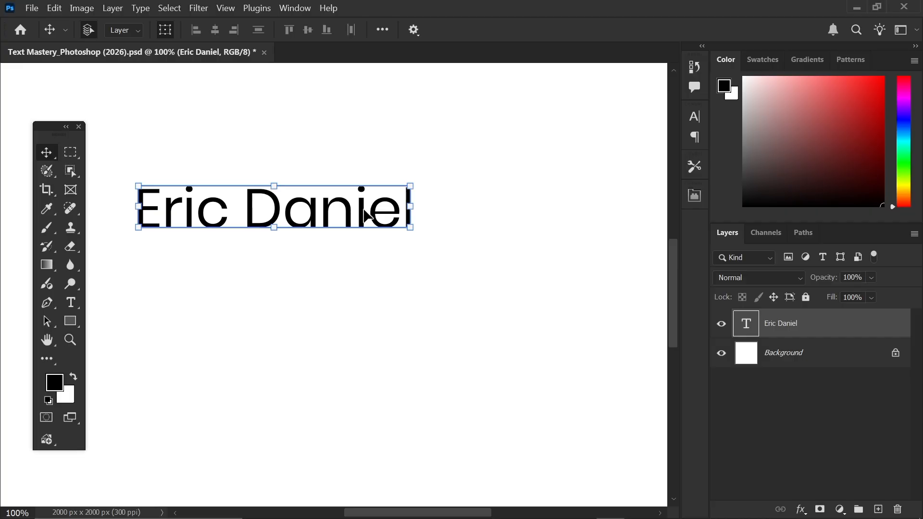
mouse_move(343, 221)
mouse_down()
mouse_move(332, 222)
mouse_move(337, 216)
mouse_up()
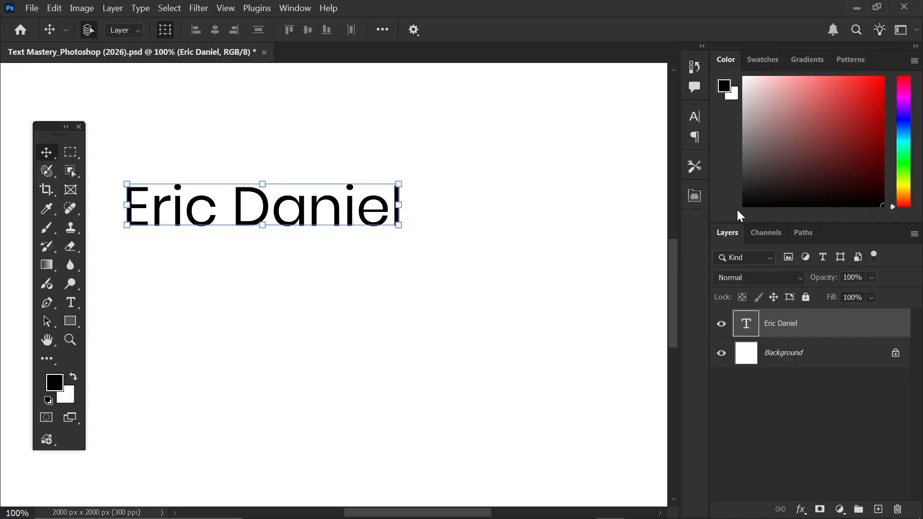
- Browse the Character panel's font list, searching 'Gotham', then dismiss it keeping Poppins Regular
click(699, 121)
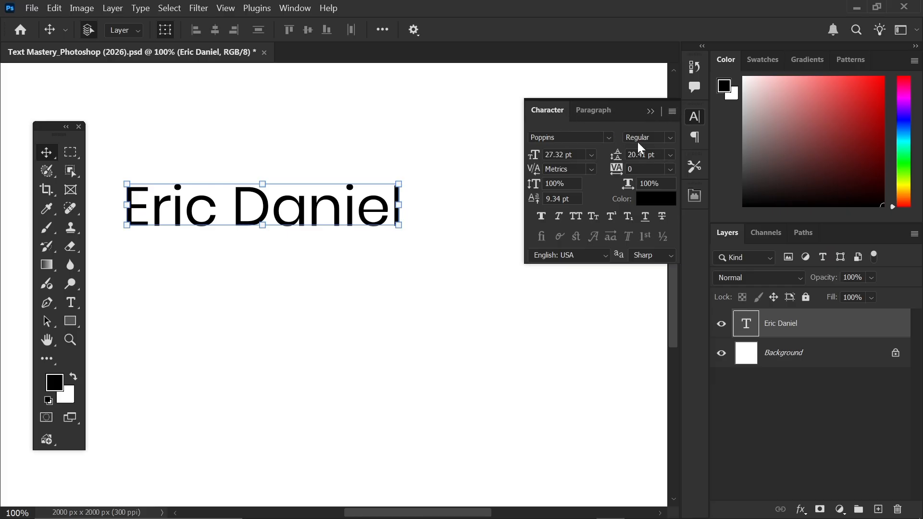
click(601, 111)
click(559, 110)
click(611, 138)
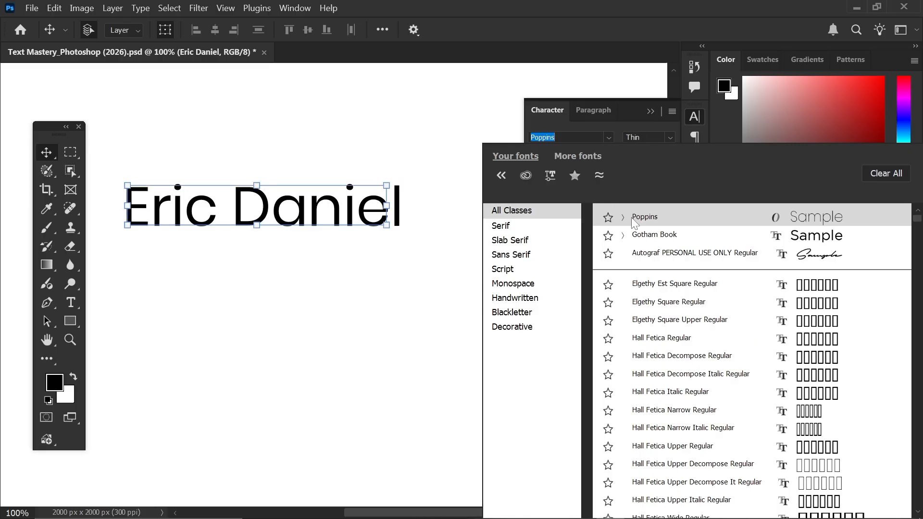
scroll(677, 384, down, 4)
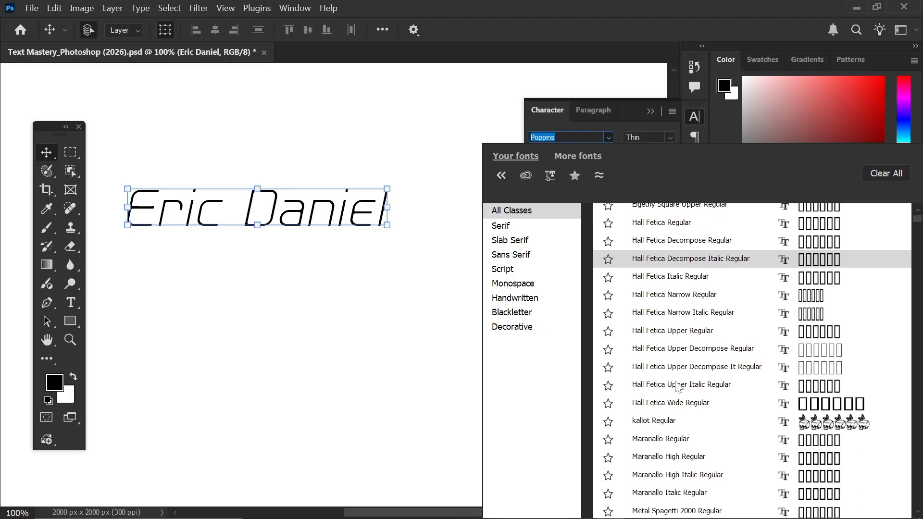
scroll(685, 452, down, 1)
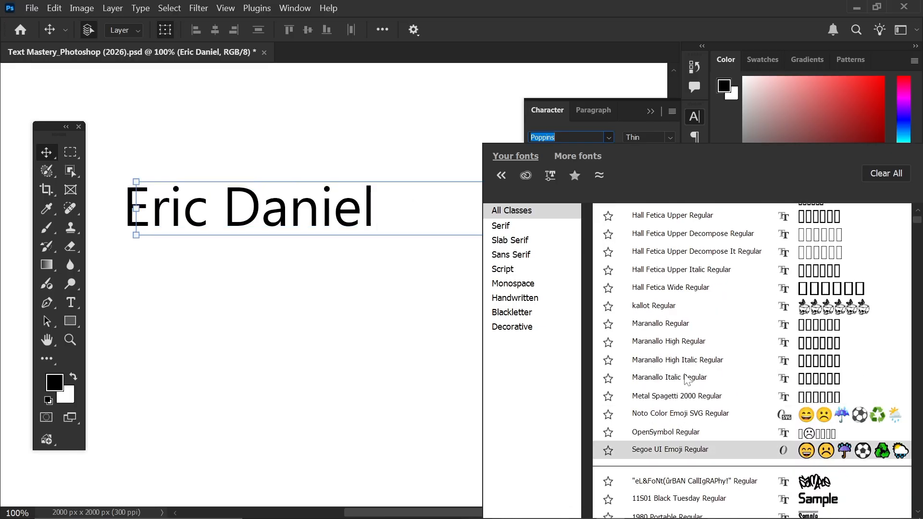
scroll(687, 311, up, 3)
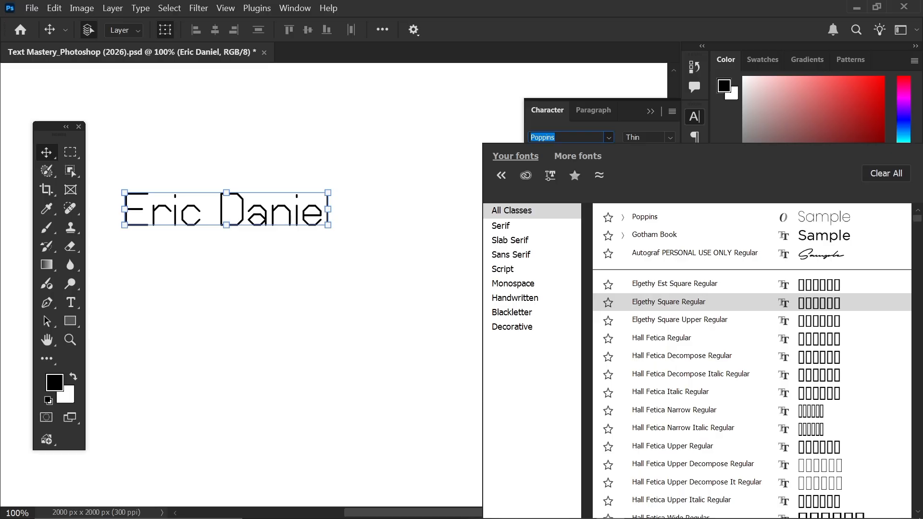
text(Gotham)
right_click(573, 137)
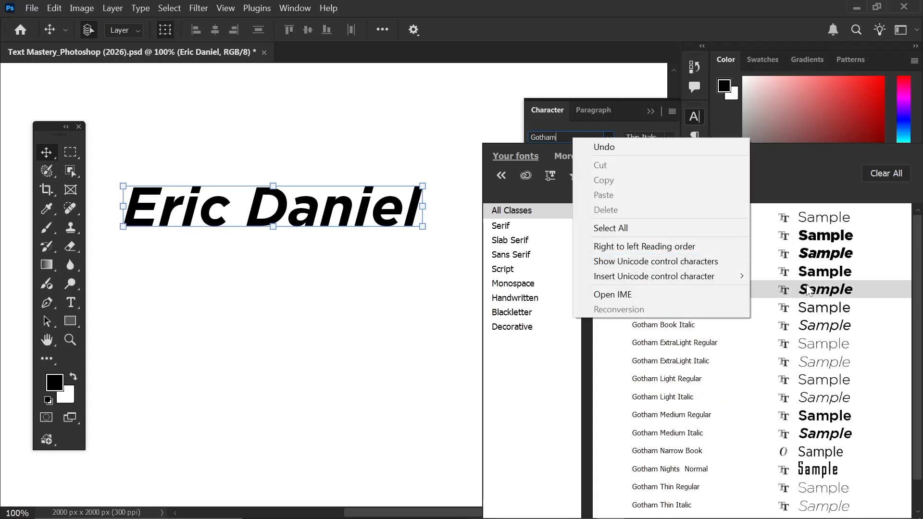
click(610, 119)
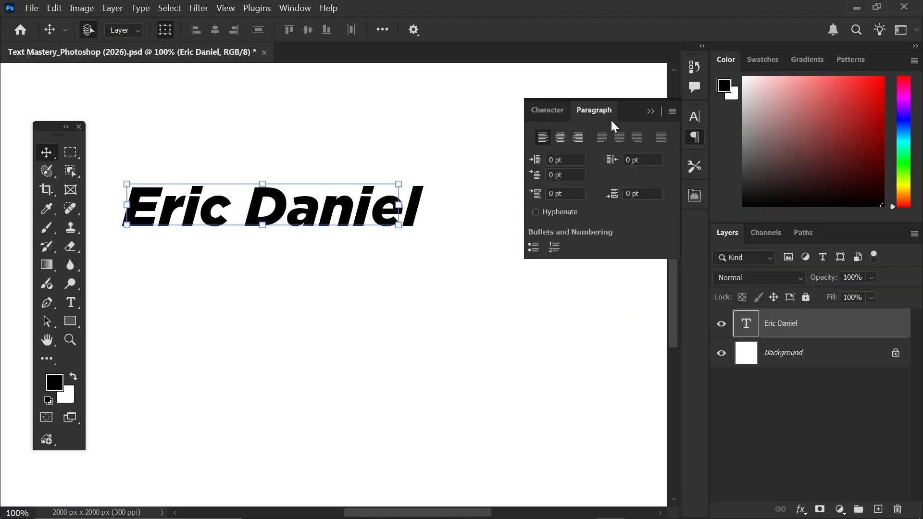
click(561, 113)
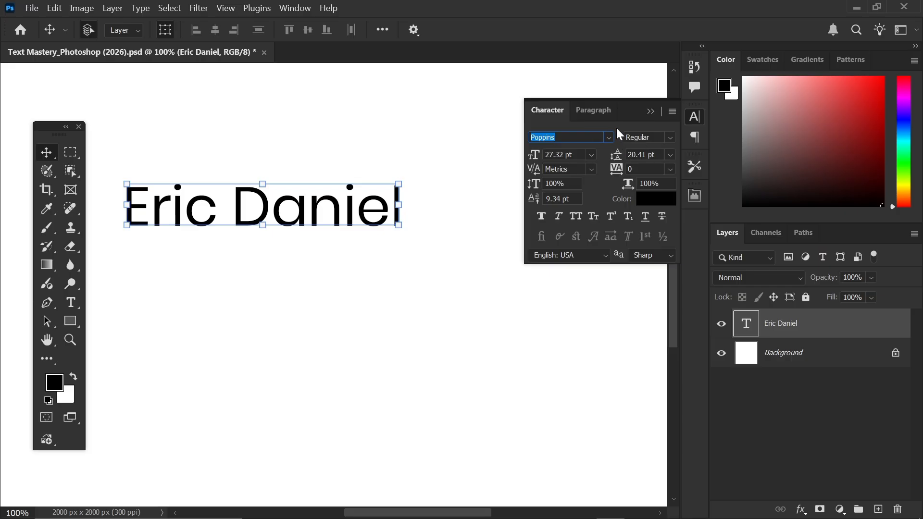
- Set the name text to Poppins Medium at 36 pt in the Character panel
click(563, 137)
click(670, 140)
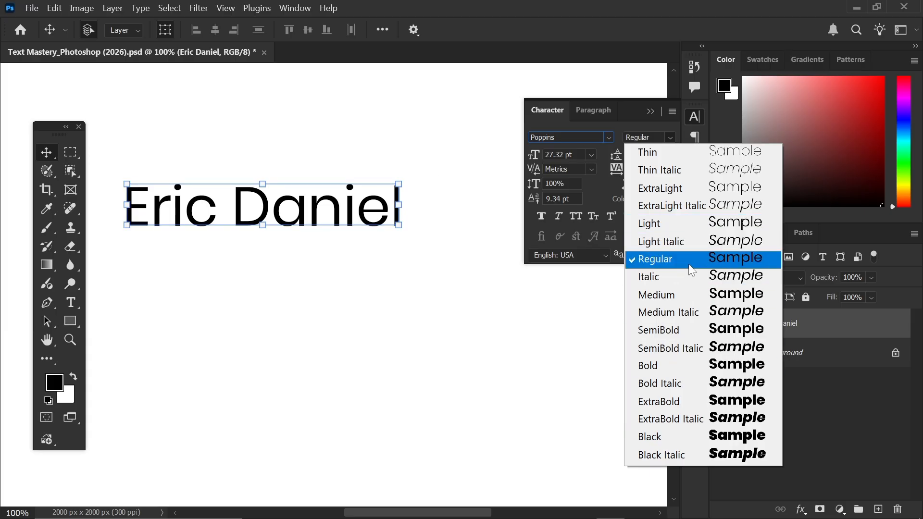
click(707, 295)
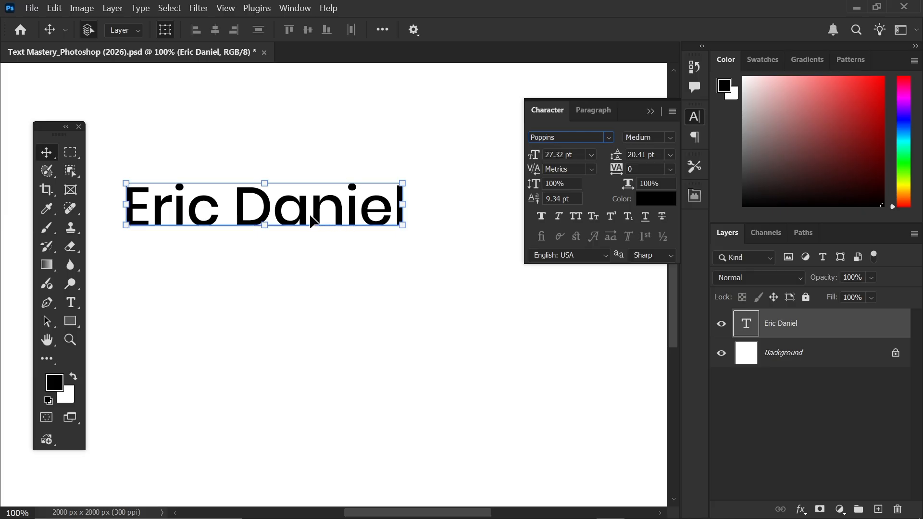
click(591, 155)
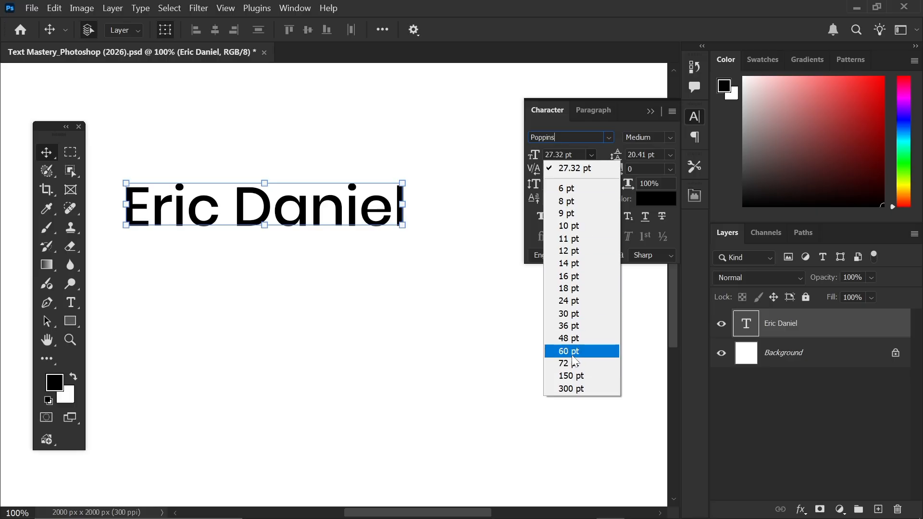
click(577, 322)
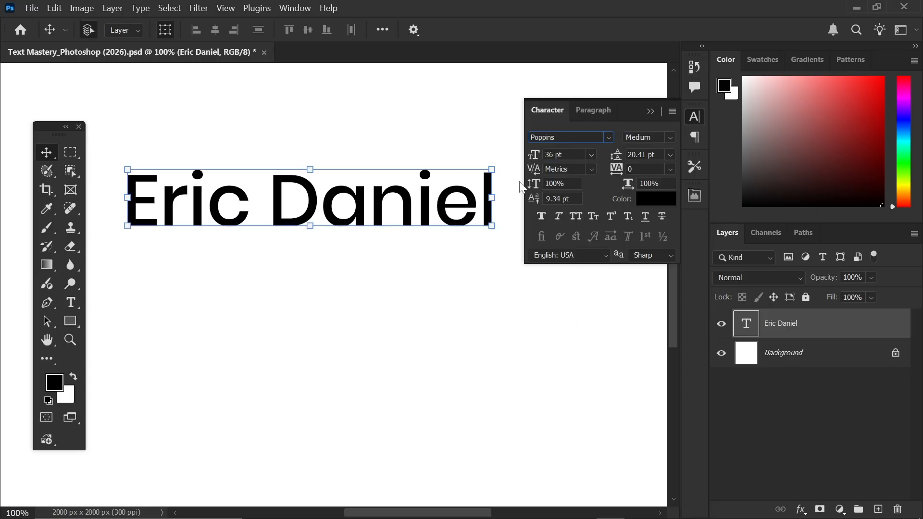
click(590, 155)
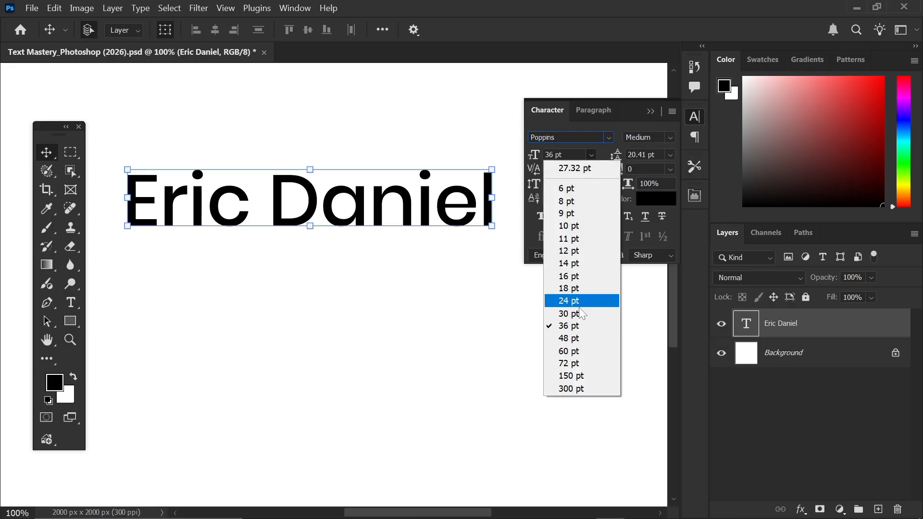
click(553, 155)
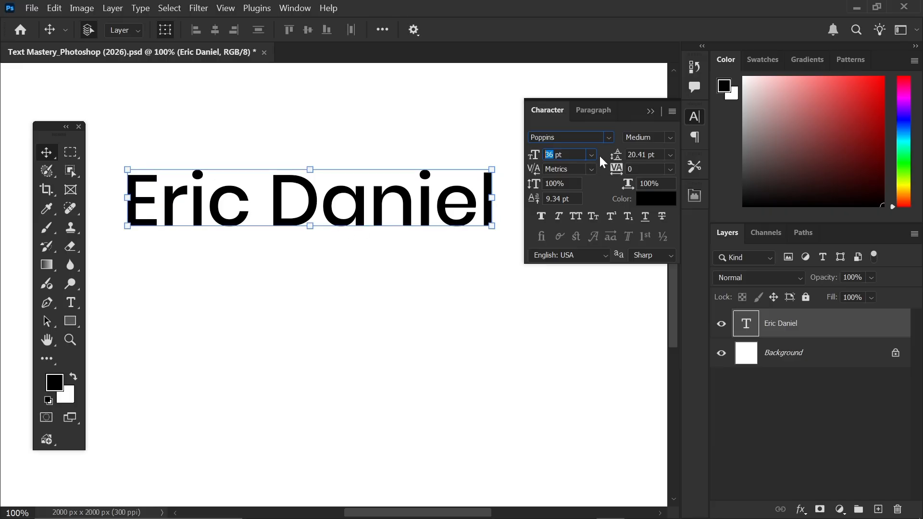
key(ctrl+a)
- Insert a line break between the first and last name, commit, then drag the text slightly up-right
double_click(272, 203)
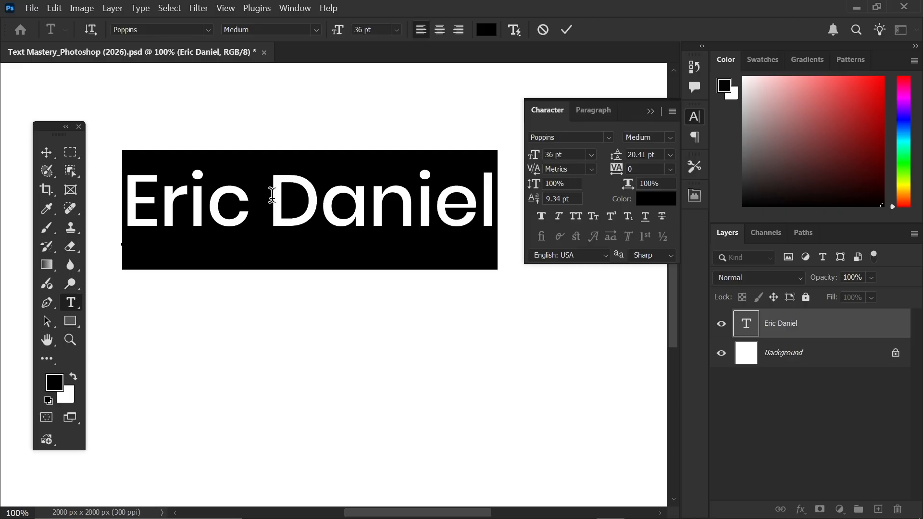
click(272, 194)
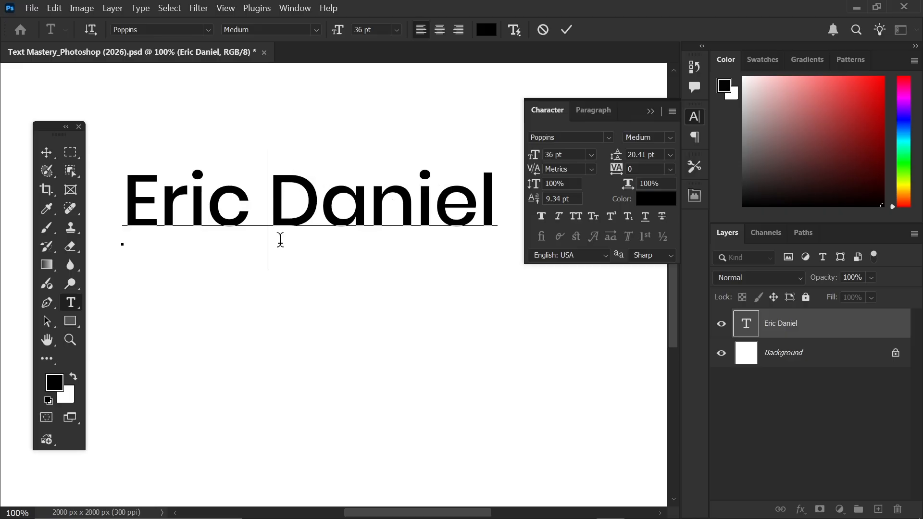
key(Return)
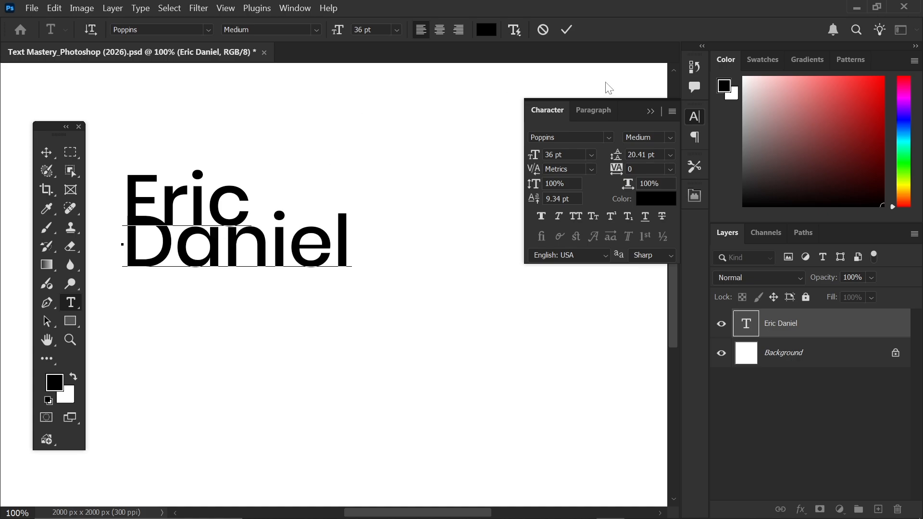
click(567, 30)
key(v)
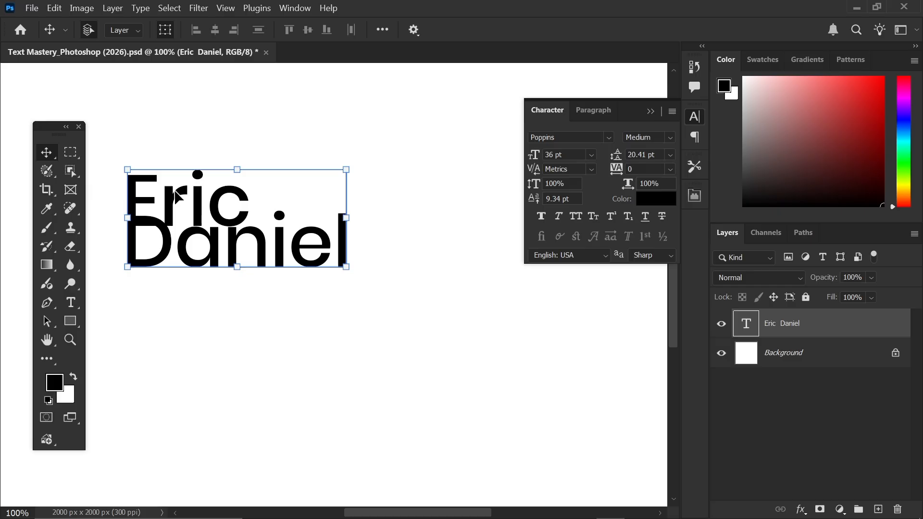
drag(176, 194, 191, 179)
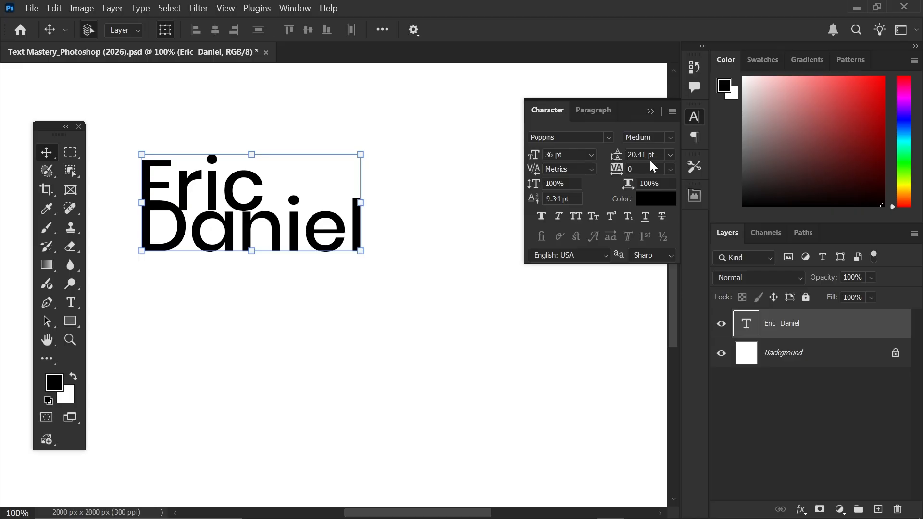
- Try Auto and 10 pt leading on the name, settle on 30 pt, and nudge it right
click(668, 155)
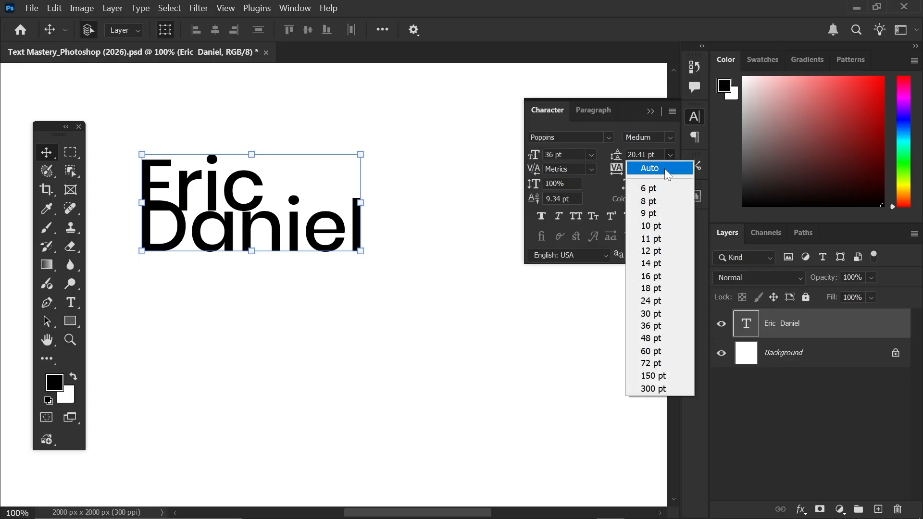
click(664, 168)
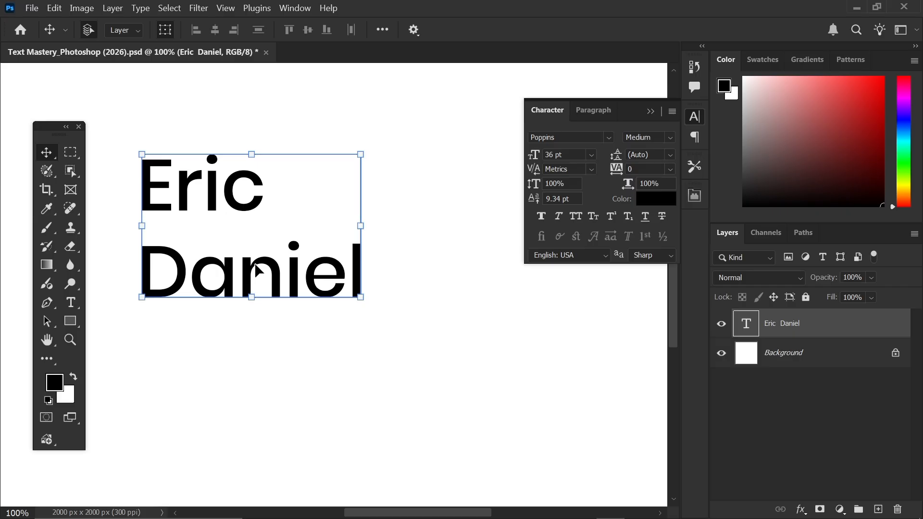
click(670, 155)
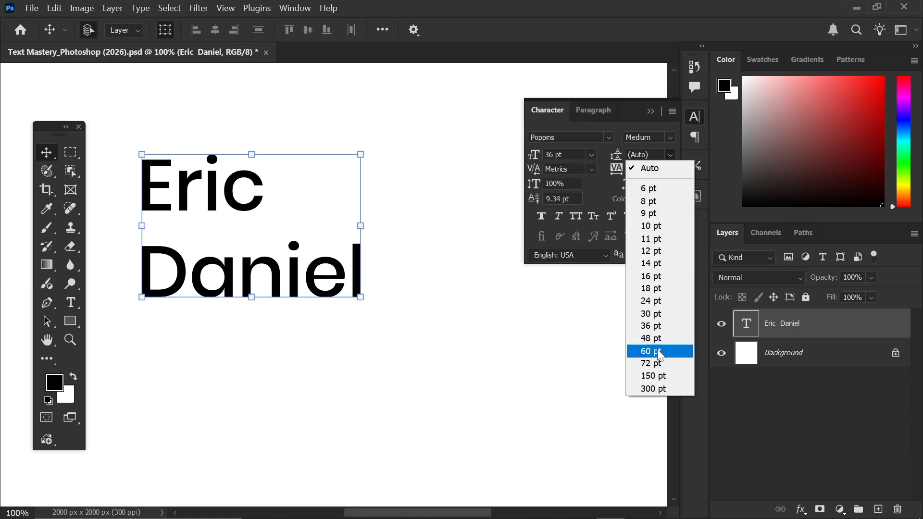
click(660, 227)
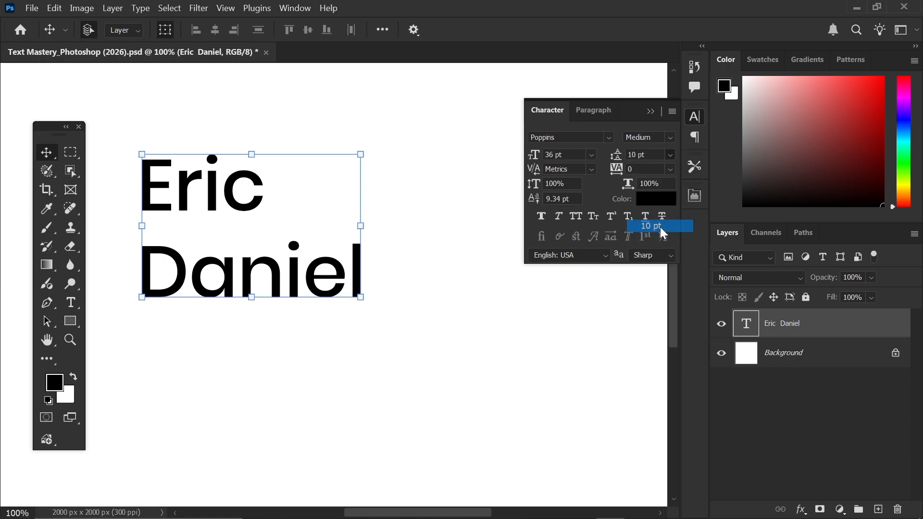
click(670, 155)
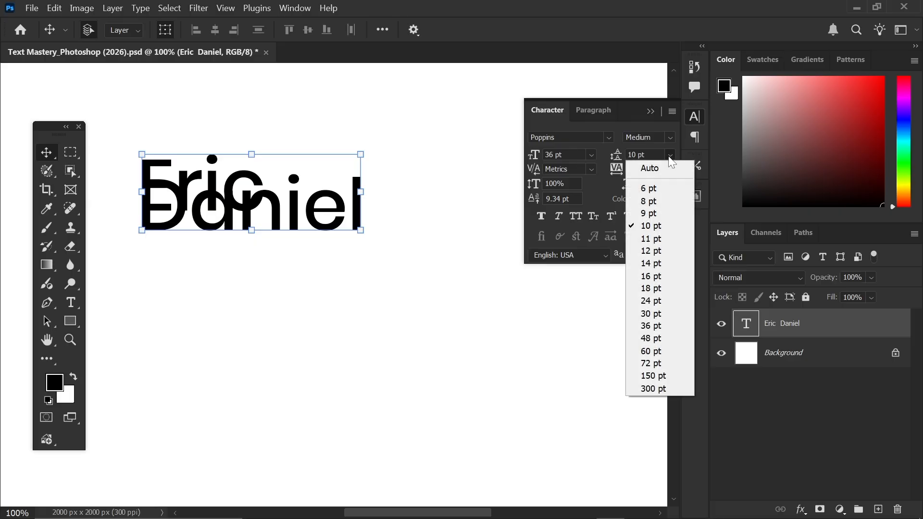
click(650, 314)
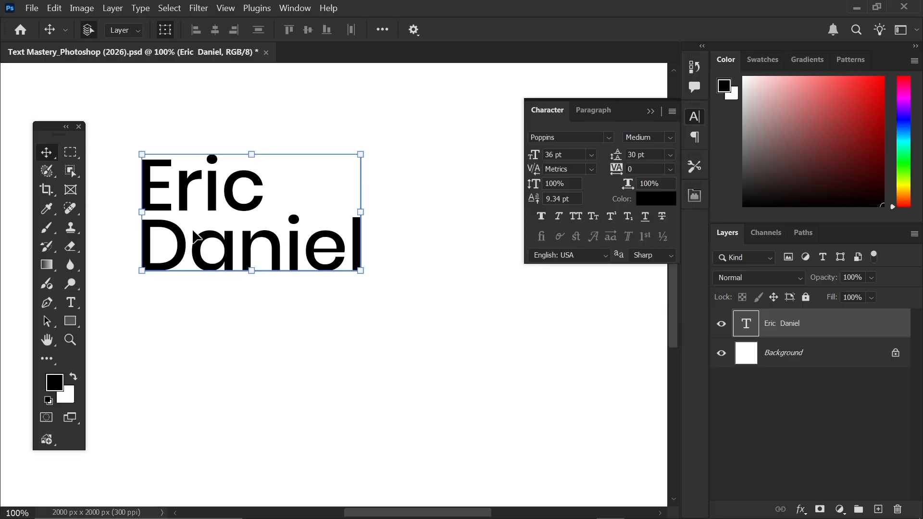
mouse_move(209, 231)
mouse_down()
mouse_move(229, 228)
mouse_move(210, 231)
mouse_up()
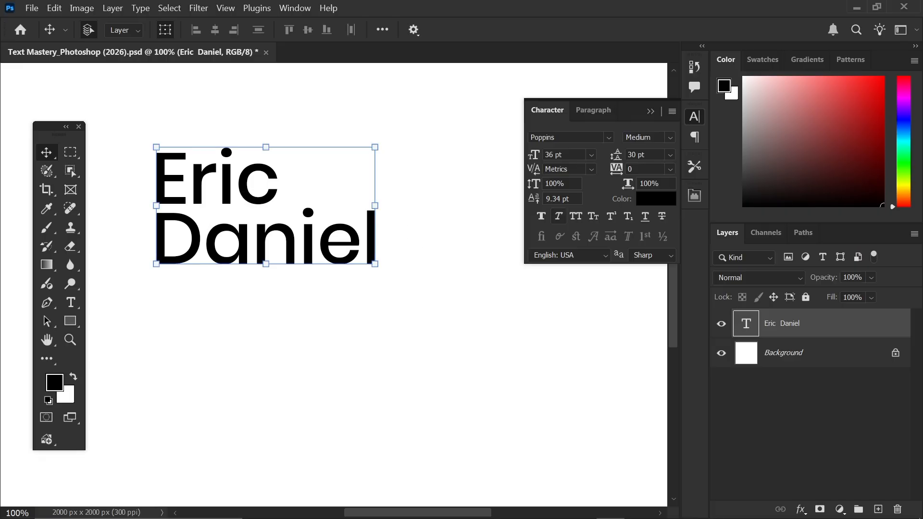
- Try Optical kerning, set kerning to 0, and move the name about 20 px right, 22 px down
click(594, 169)
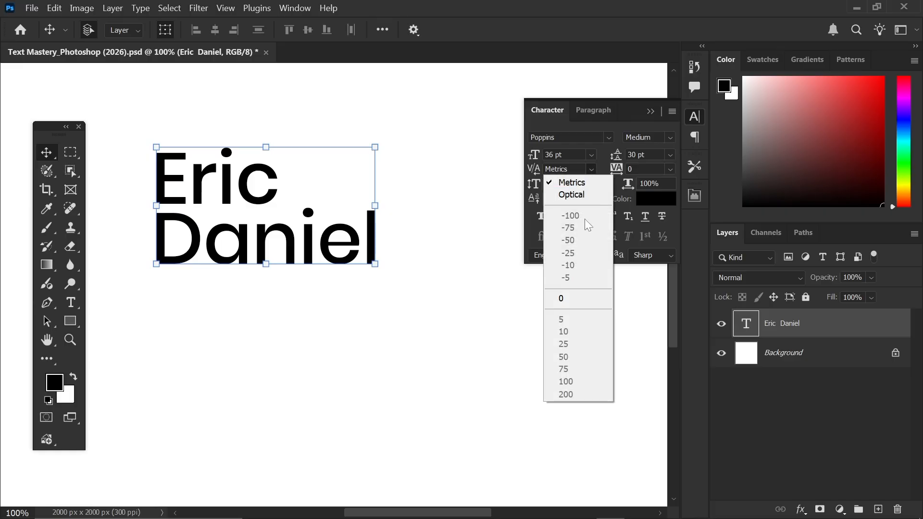
click(586, 190)
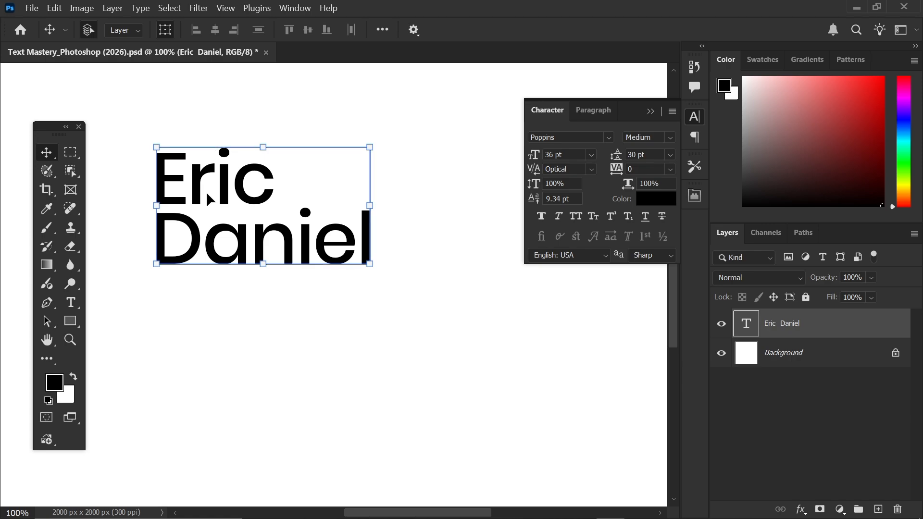
click(592, 169)
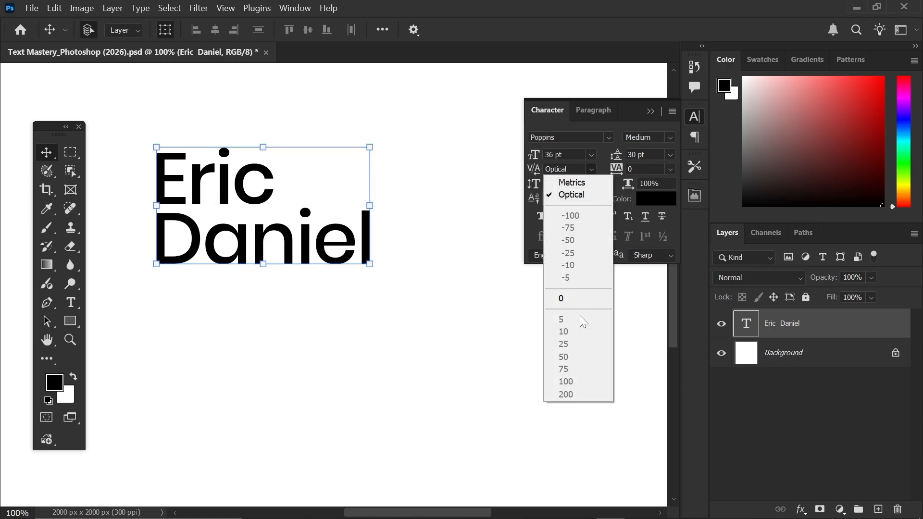
click(571, 298)
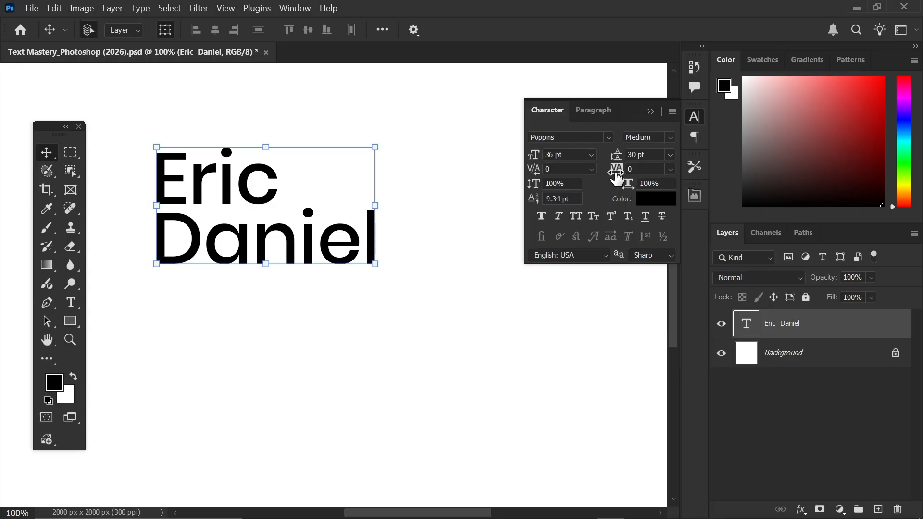
drag(239, 240, 249, 249)
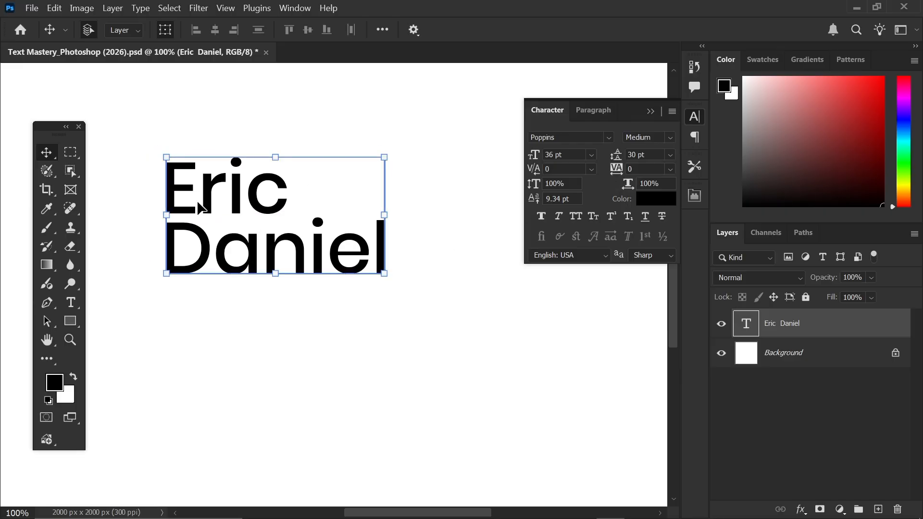
- Set the name's letter tracking to 100 and move the text left
click(670, 170)
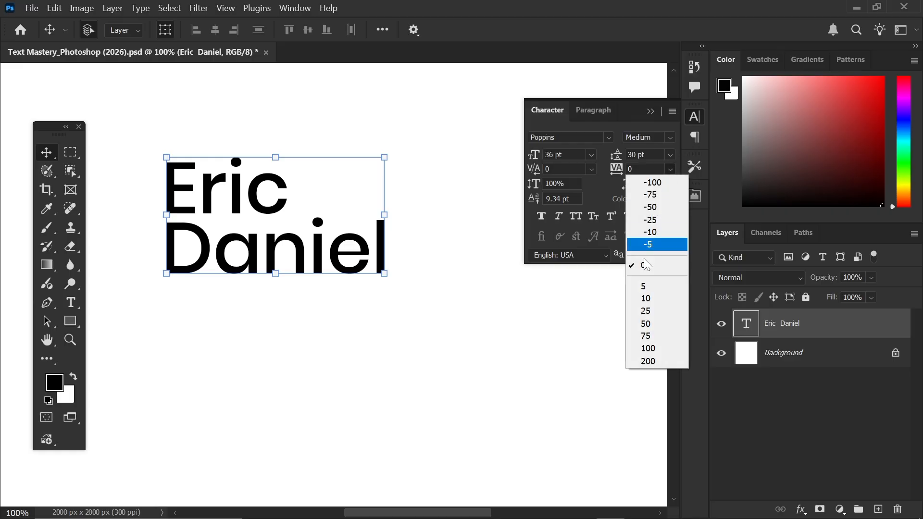
click(644, 353)
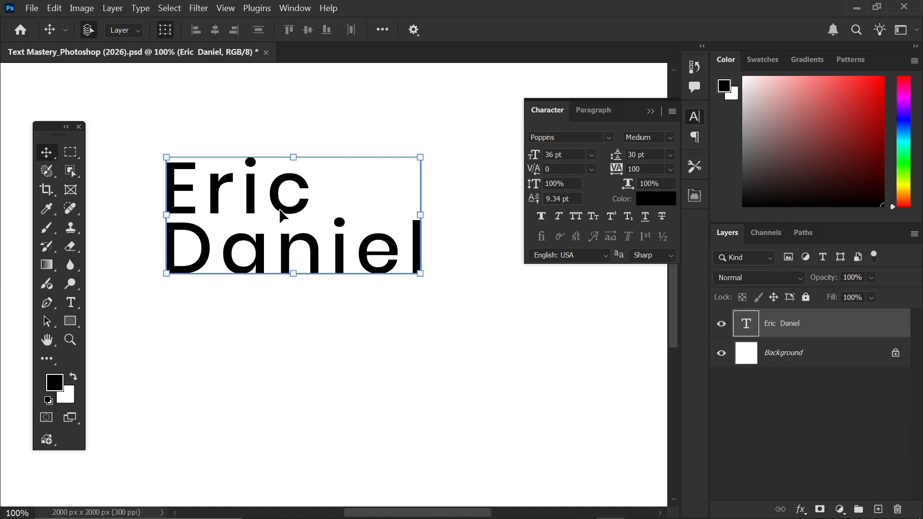
drag(425, 214, 244, 239)
key(ctrl+t)
key(Escape)
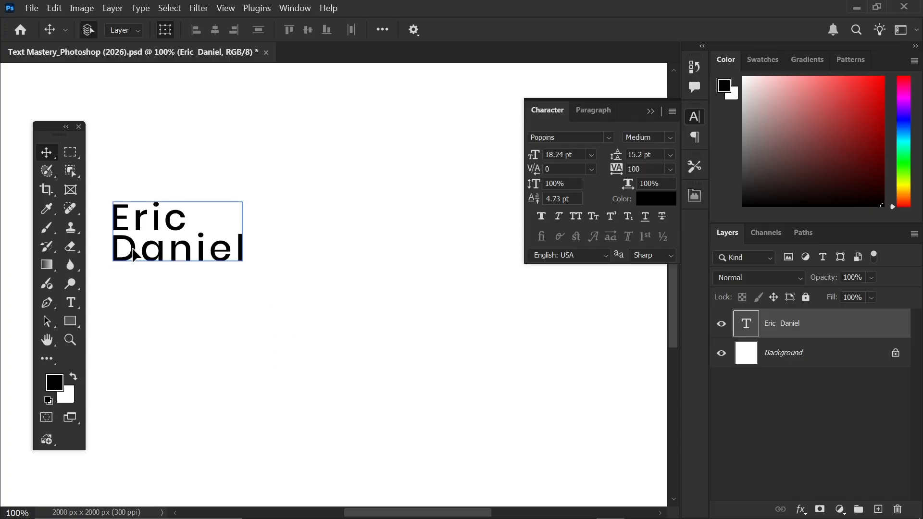
double_click(128, 250)
click(145, 250)
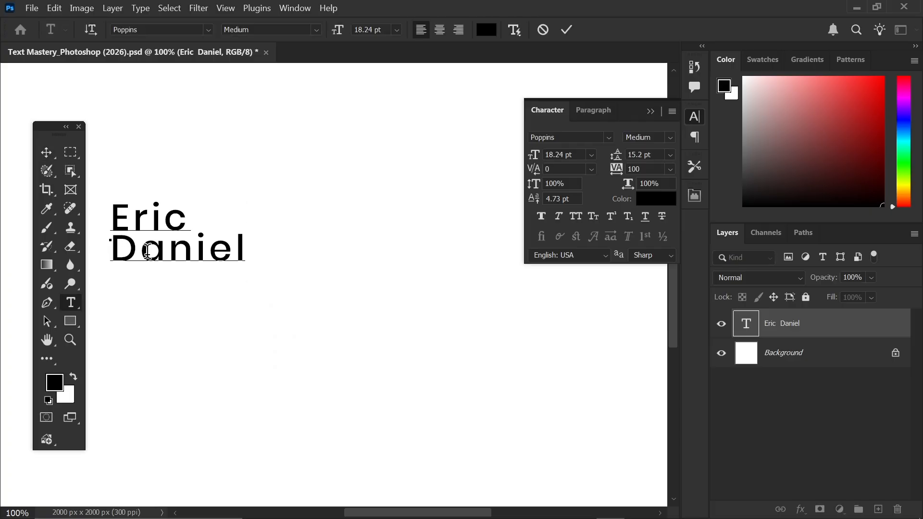
key(Delete)
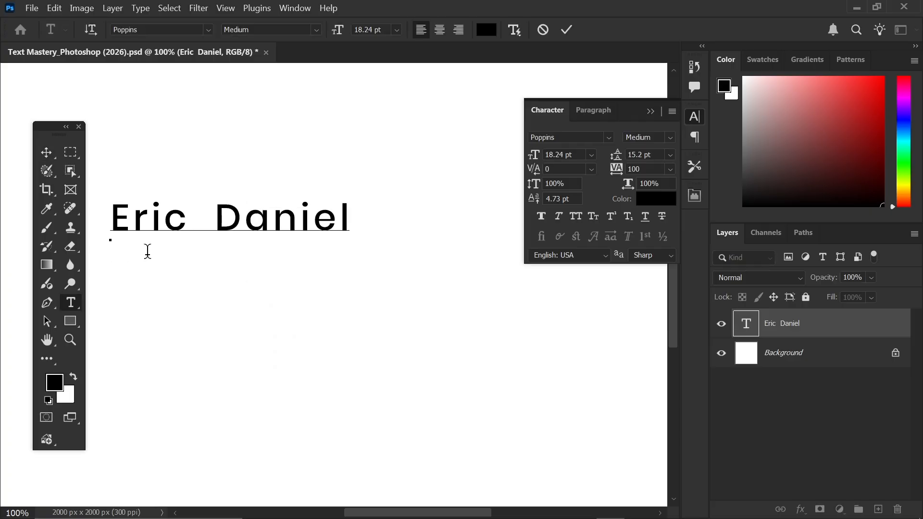
key(Delete)
click(566, 30)
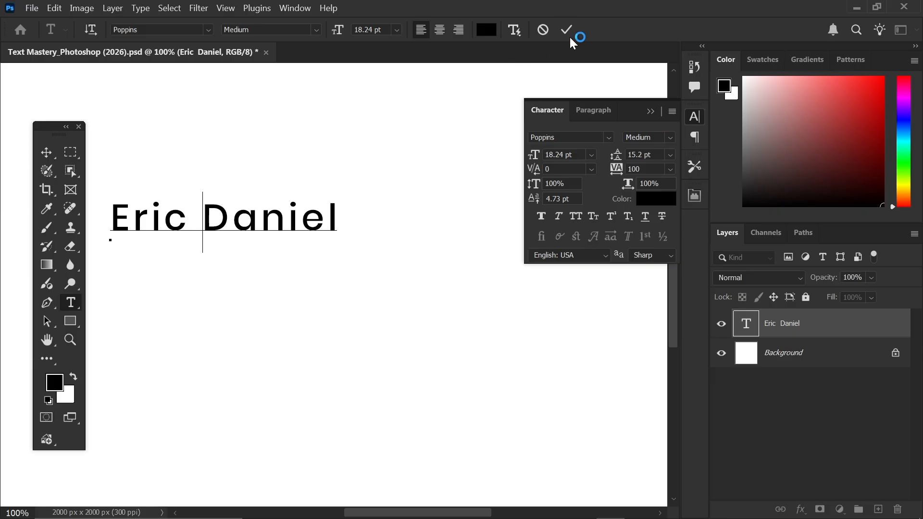
key(v)
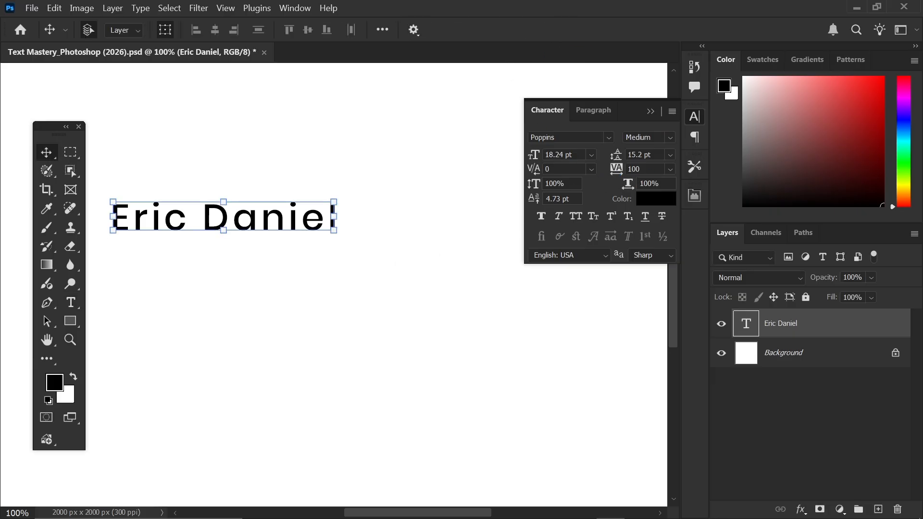
- Try tracking 400 and scale the name down to about 62% width
click(642, 168)
text(400)
key(Return)
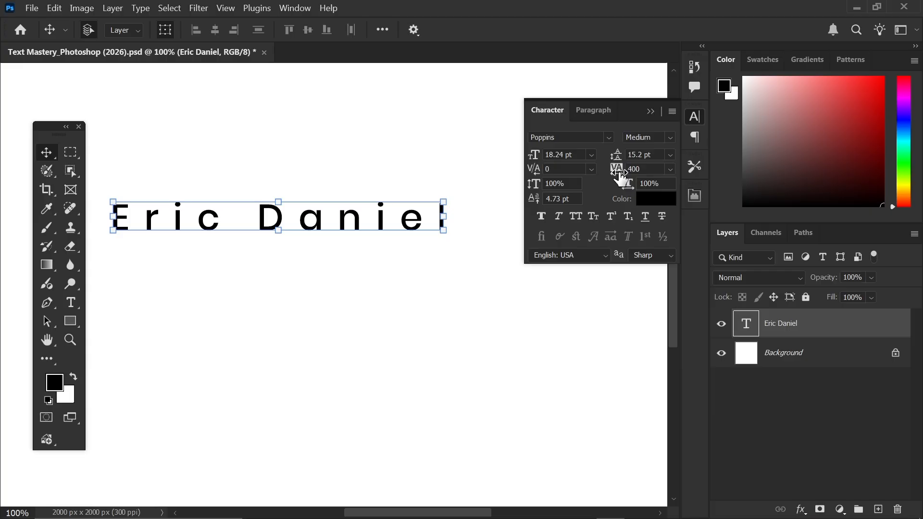
drag(443, 202, 405, 205)
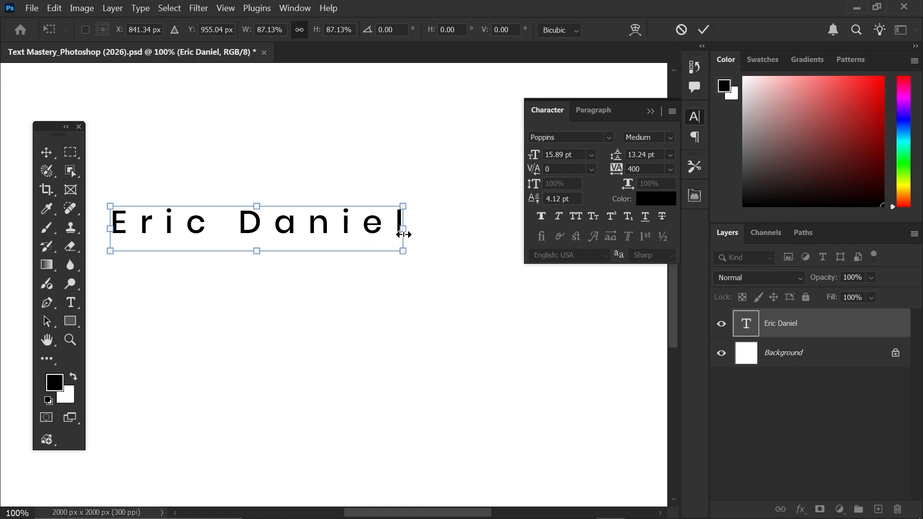
drag(402, 234, 318, 229)
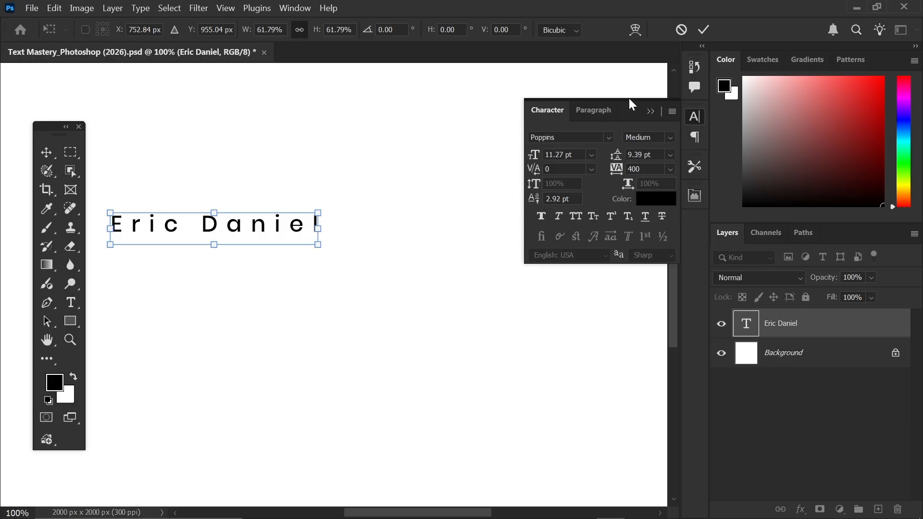
click(706, 27)
- Try tracking 800, reposition the name, then undo the size and spacing changes
click(616, 169)
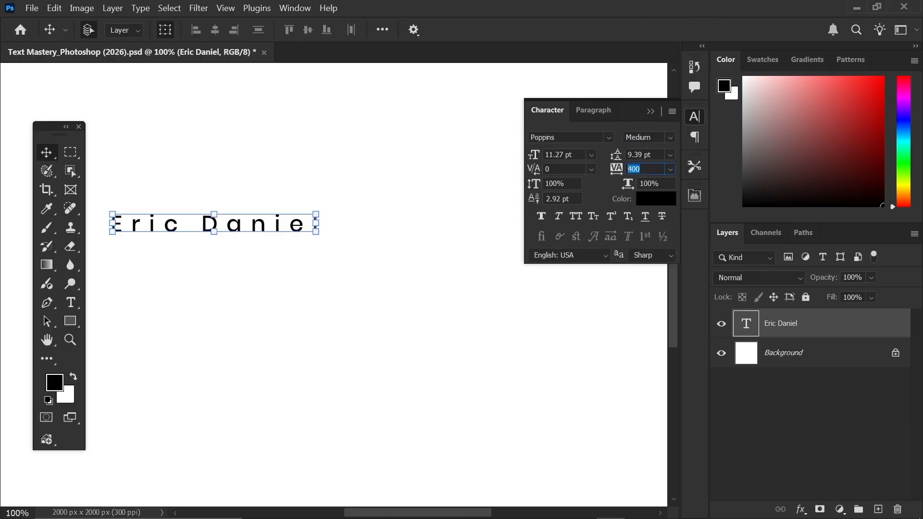
text(800)
key(Return)
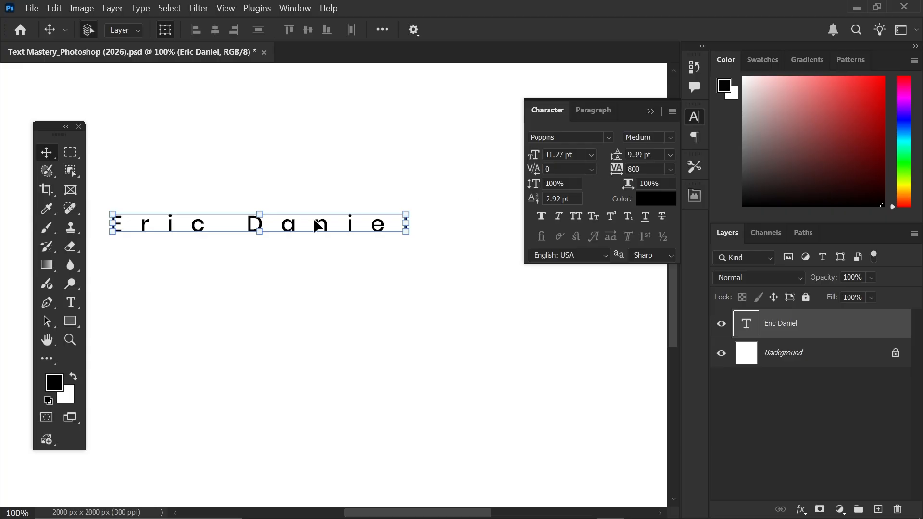
drag(293, 228, 349, 208)
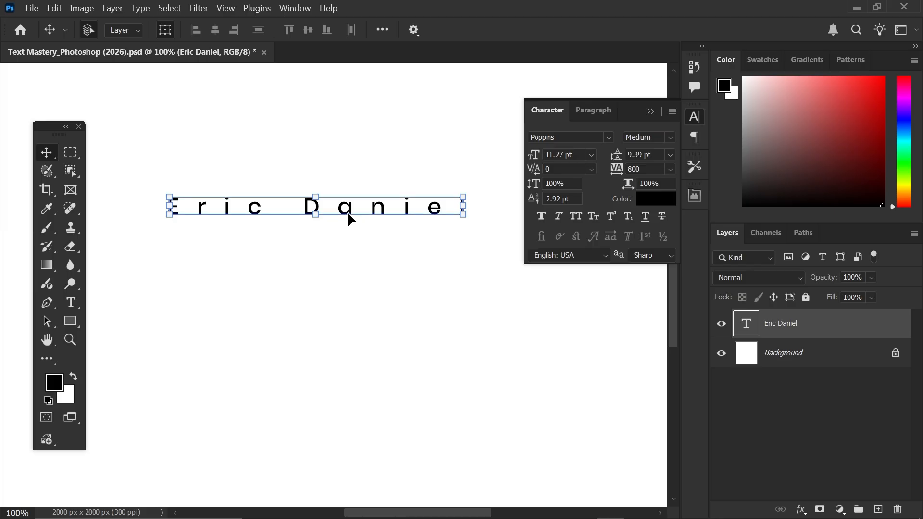
drag(350, 214, 336, 217)
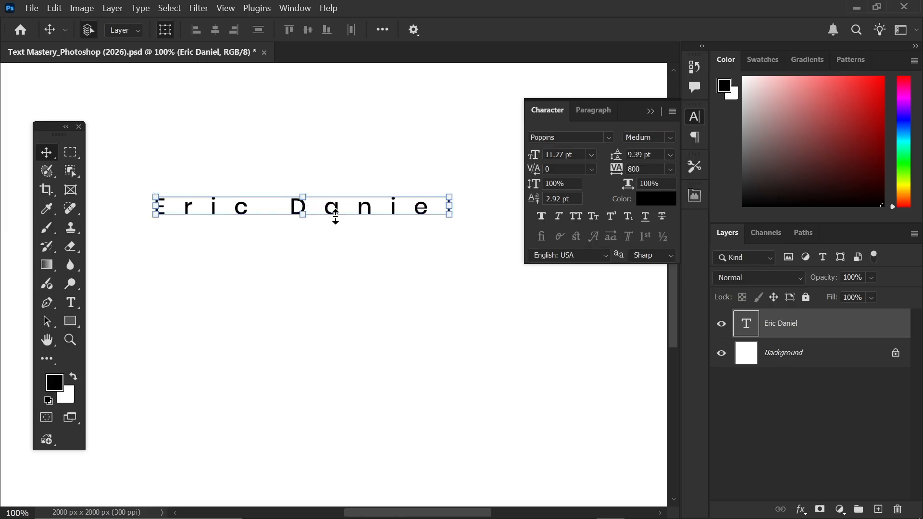
key(ctrl+z)
key(ctrl+z)
key(ctrl+z)
key(ctrl+z)
key(ctrl+z)
key(ctrl+z)
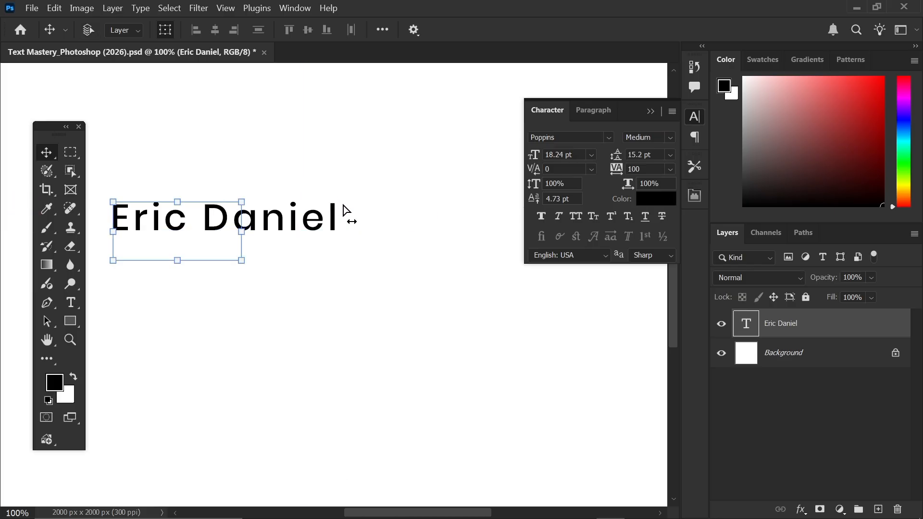
- Undo back to the two-line name and reset its tracking to 0
key(ctrl+z)
drag(179, 219, 226, 204)
click(669, 170)
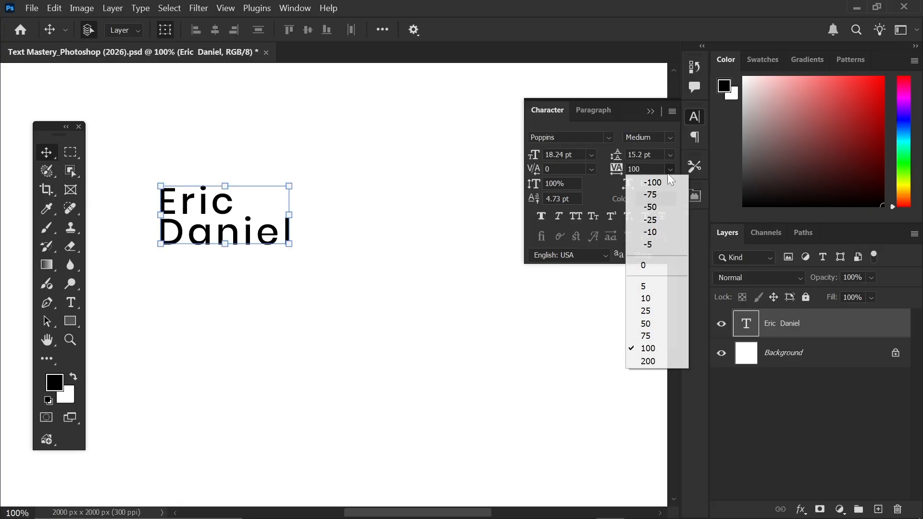
click(654, 265)
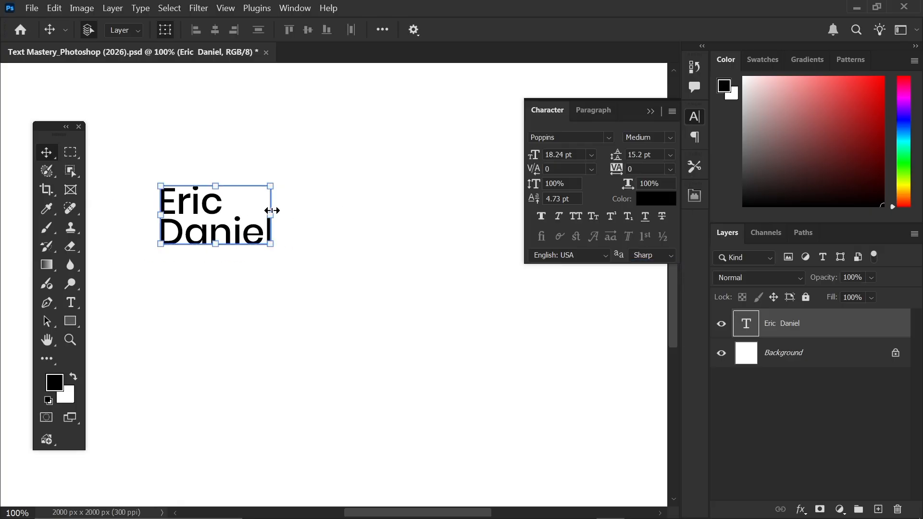
drag(268, 215, 442, 209)
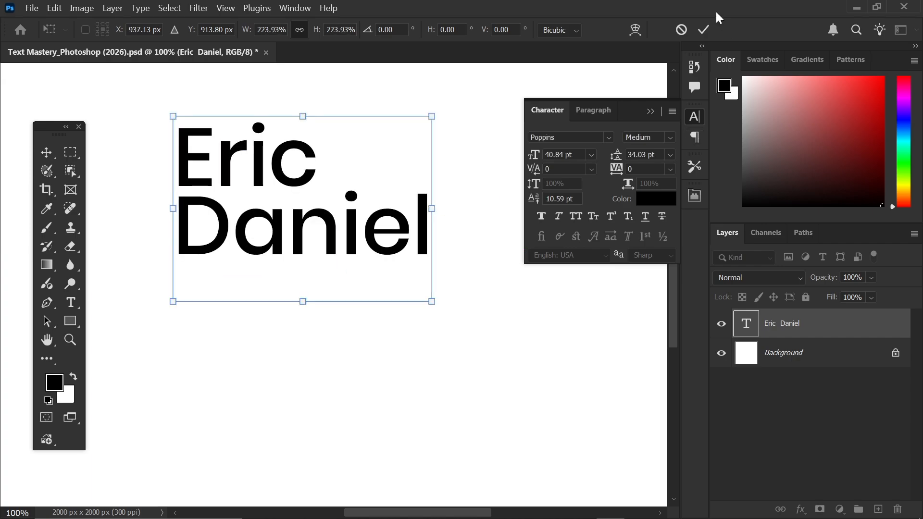
click(703, 29)
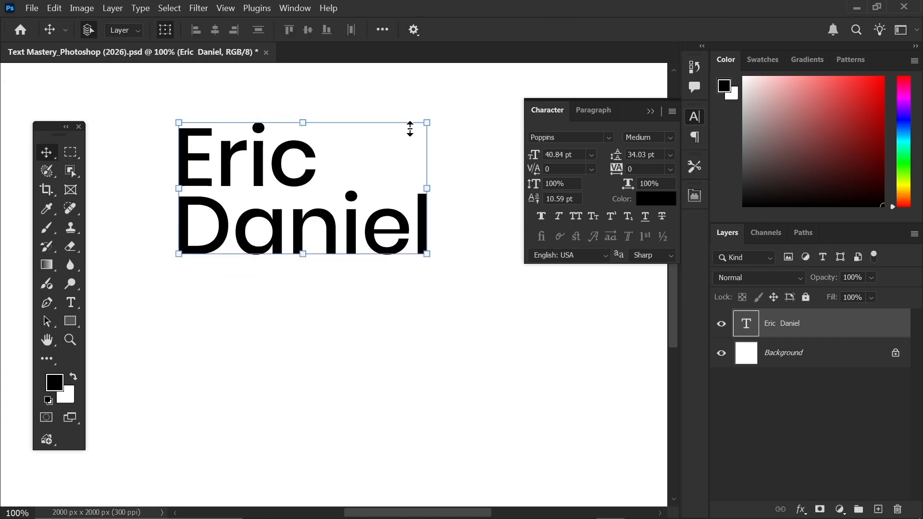
drag(274, 181, 242, 183)
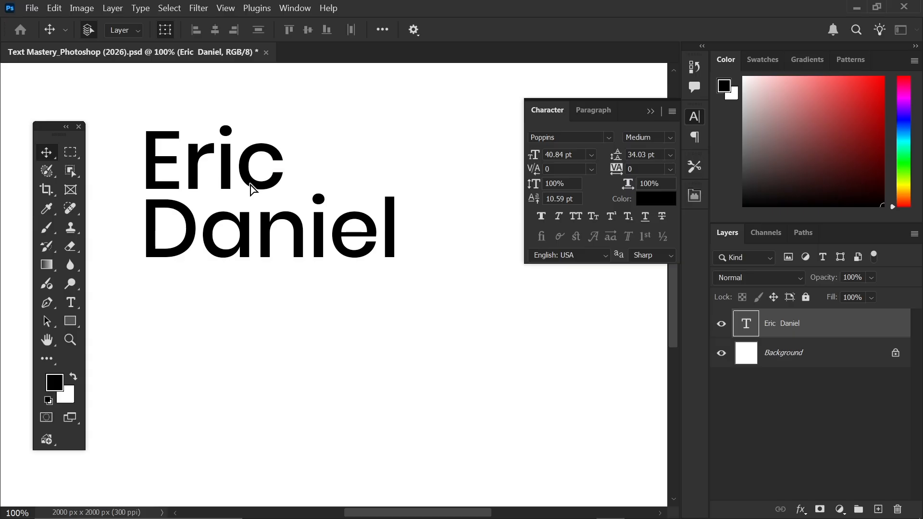
click(721, 323)
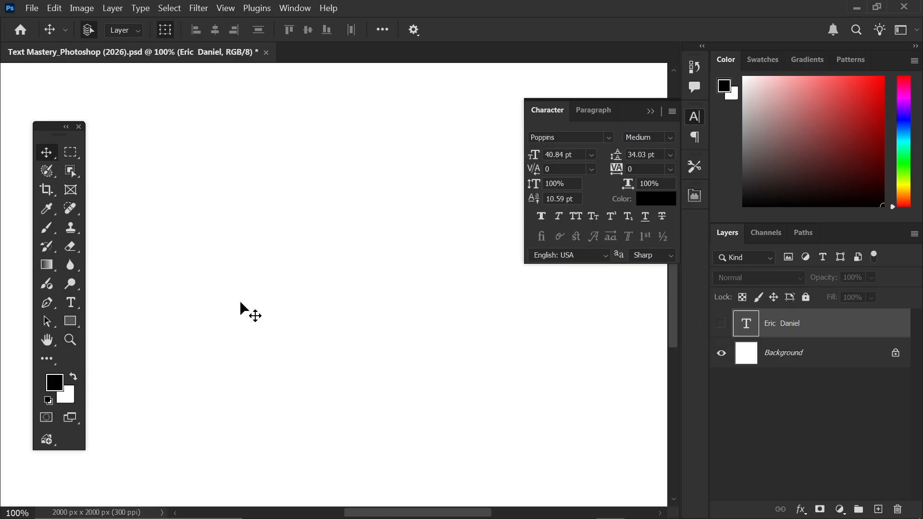
click(70, 303)
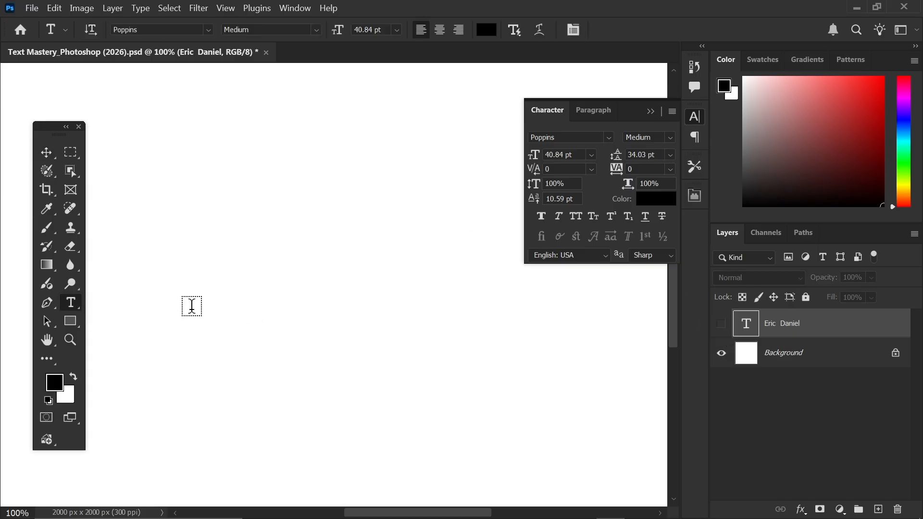
click(191, 306)
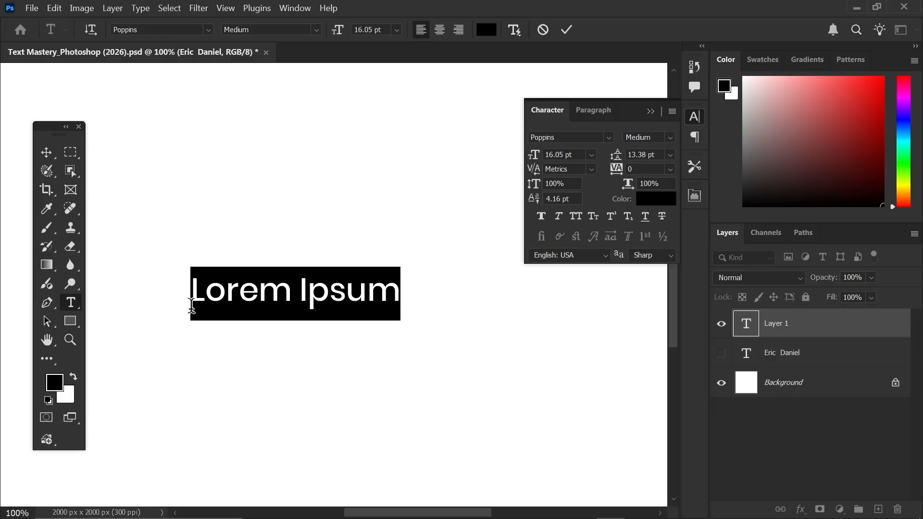
text(A)
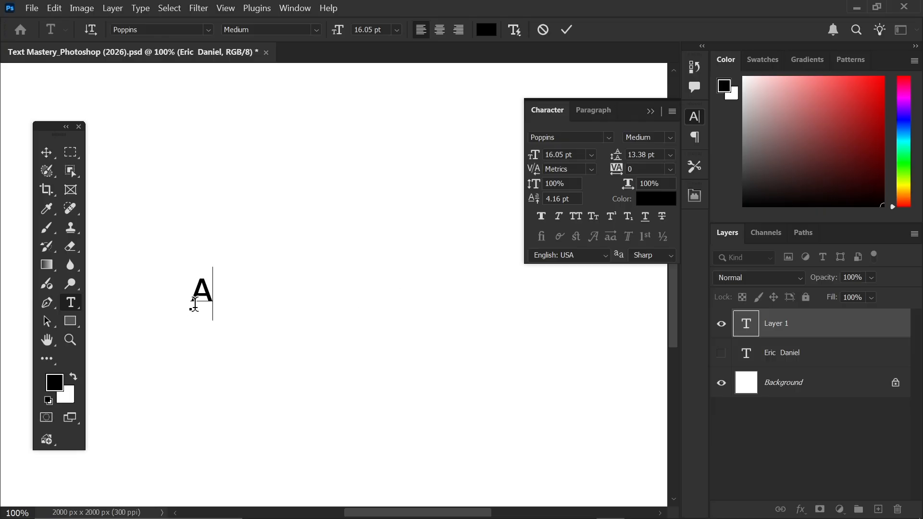
text(BC)
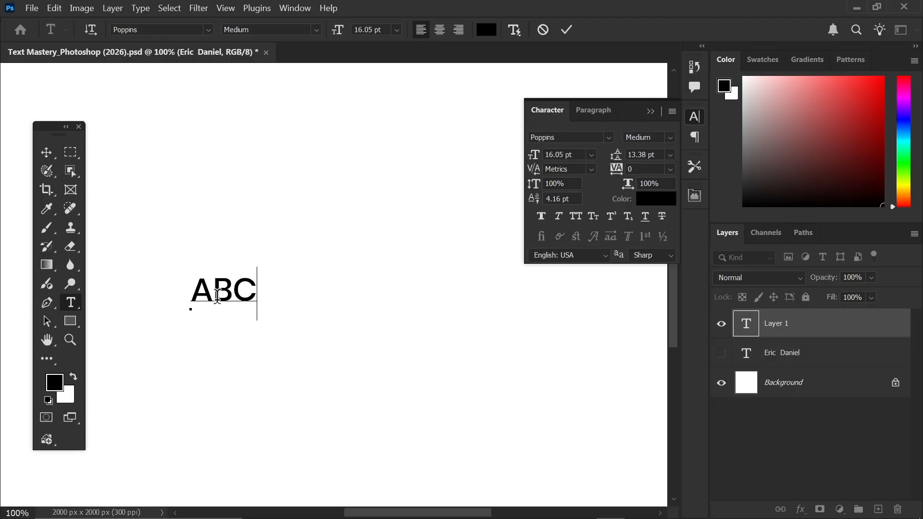
click(573, 32)
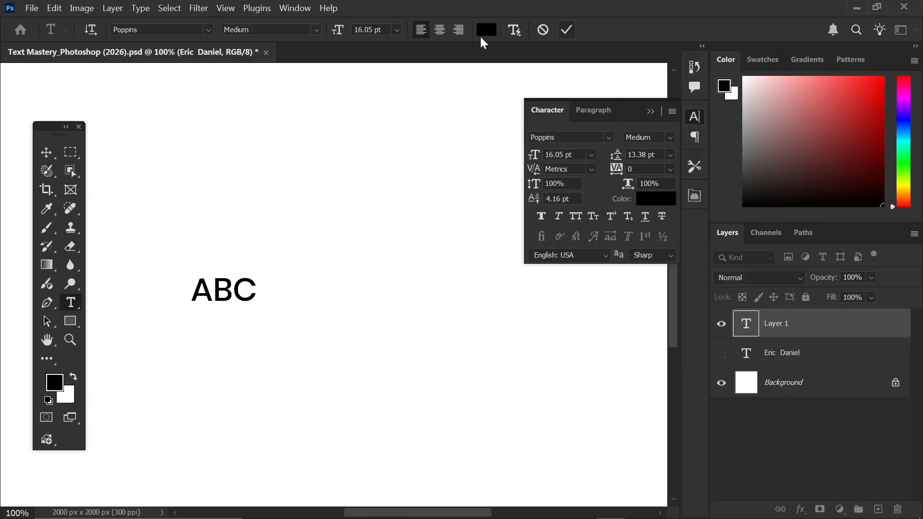
- Scale the ABC text up to about 55.67 pt
click(52, 157)
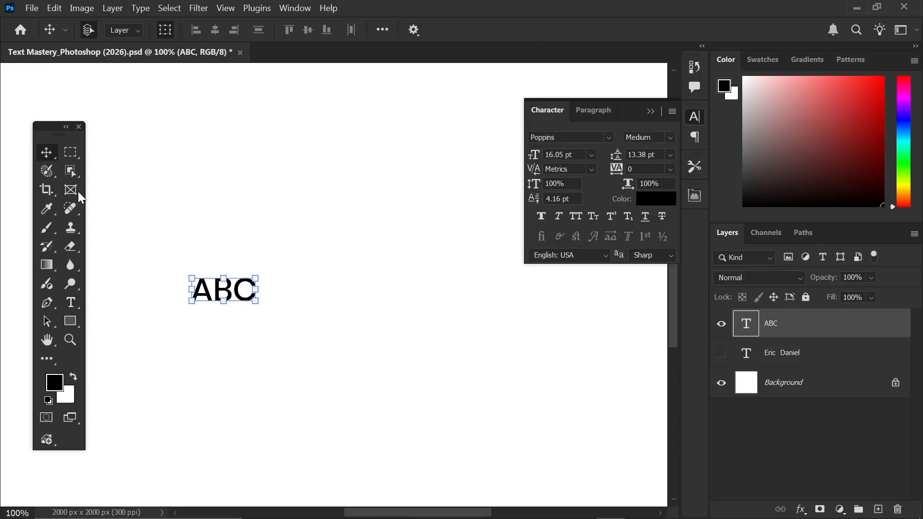
drag(255, 275, 420, 160)
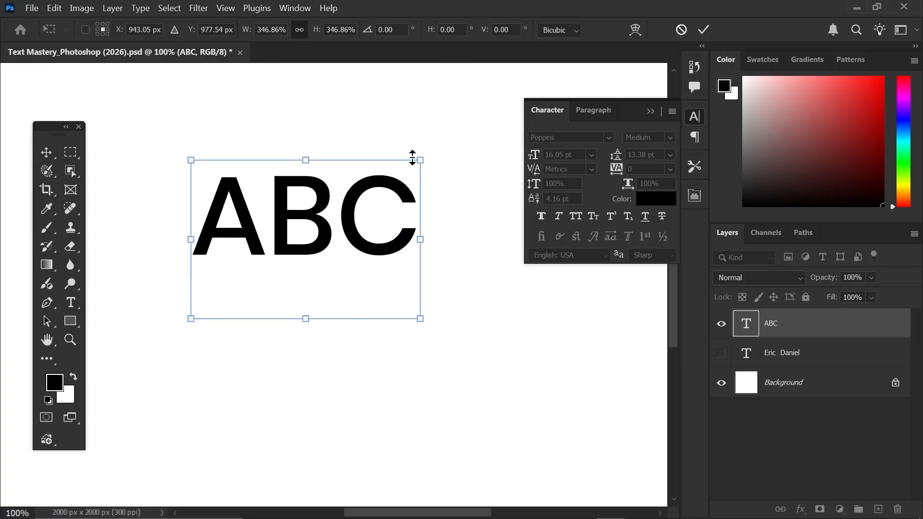
click(704, 30)
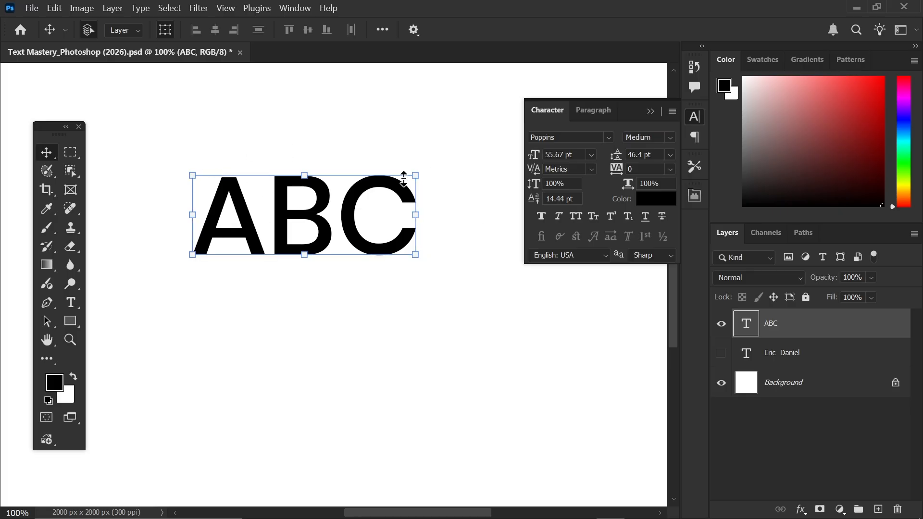
- Try 120% vertical scale on ABC, revert it, and move ABC left
drag(558, 183, 517, 188)
text(120)
key(Return)
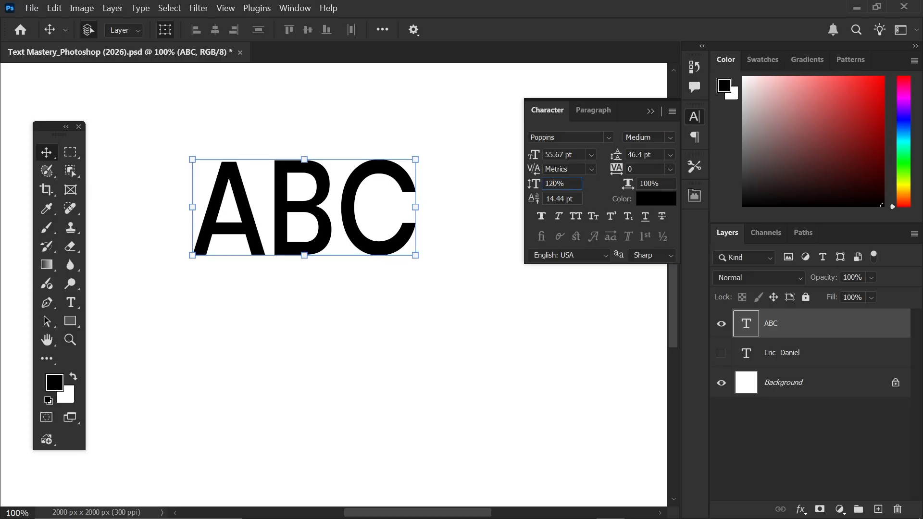
key(Return)
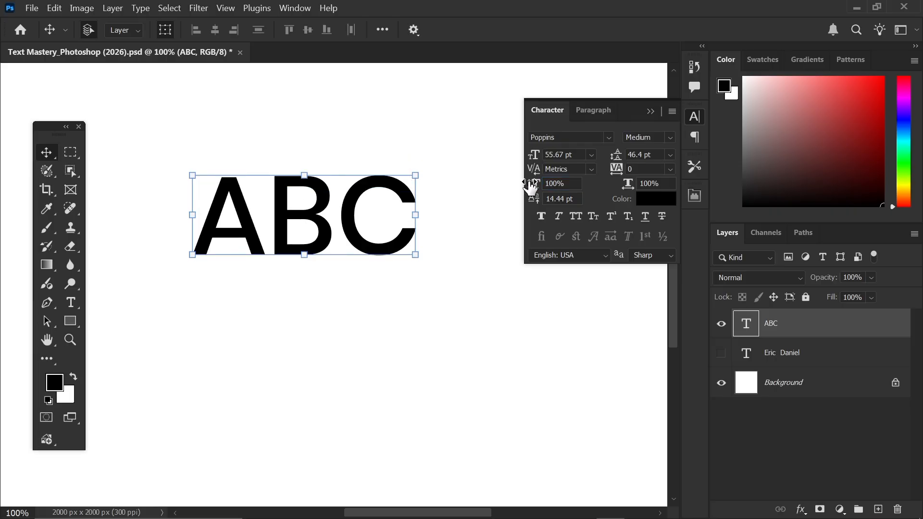
mouse_move(264, 222)
mouse_down()
mouse_move(242, 223)
mouse_move(261, 217)
mouse_up()
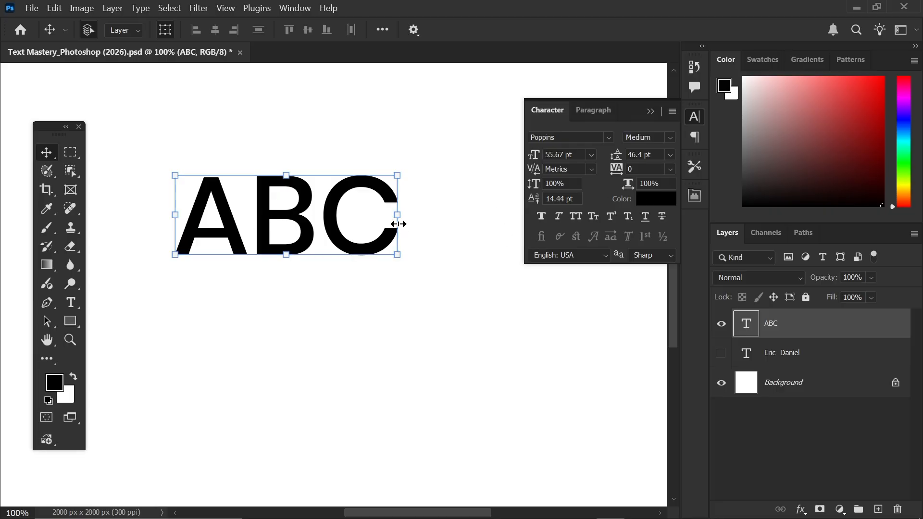
drag(326, 217, 315, 218)
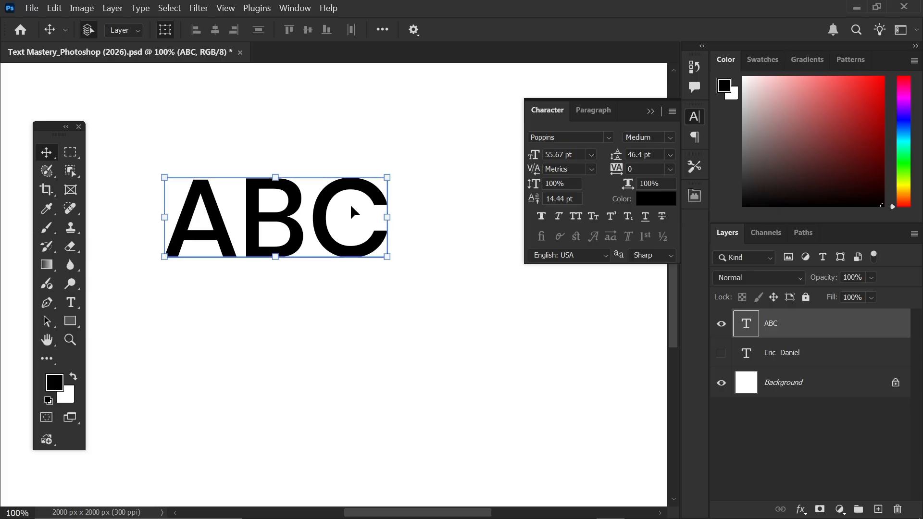
mouse_move(340, 217)
mouse_down()
mouse_move(361, 217)
mouse_move(337, 209)
mouse_up()
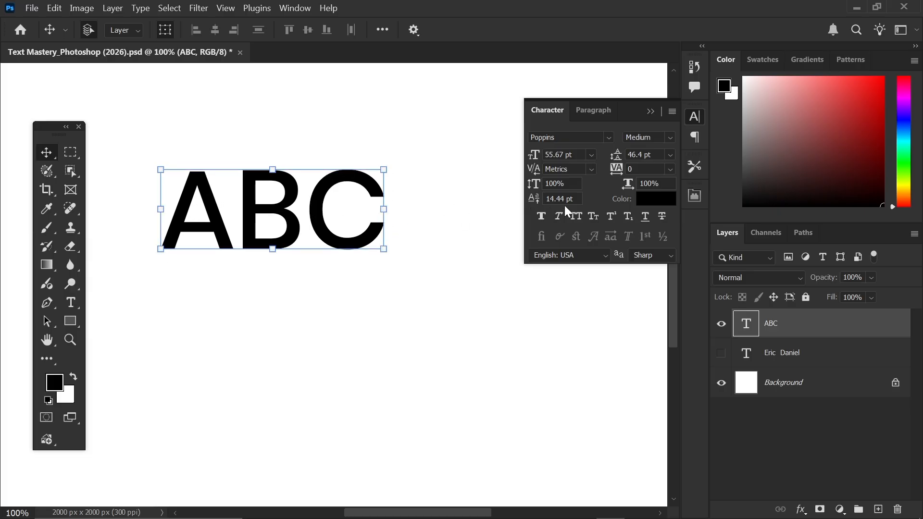
- Set ABC's baseline shift to 0 pt, nudge it up, and deselect
click(555, 199)
text(0)
key(Return)
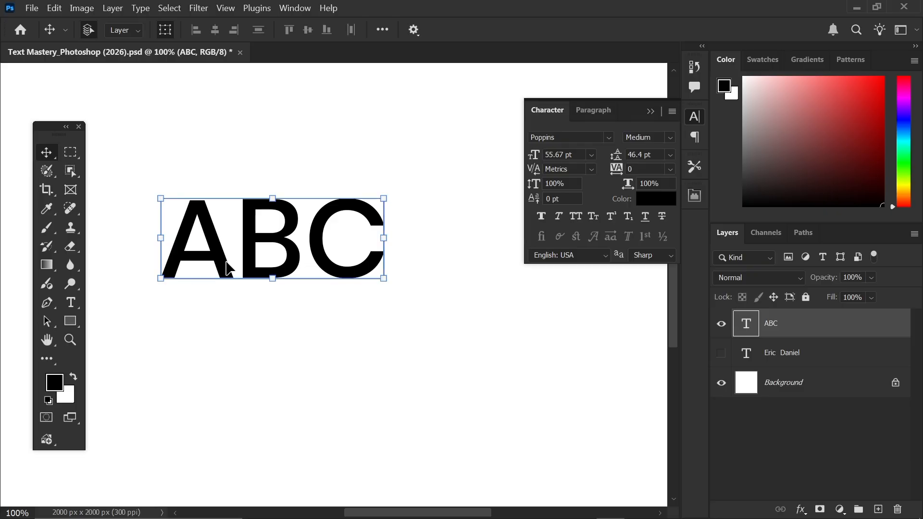
mouse_move(241, 249)
mouse_down()
mouse_move(242, 259)
mouse_move(242, 247)
mouse_up()
click(150, 306)
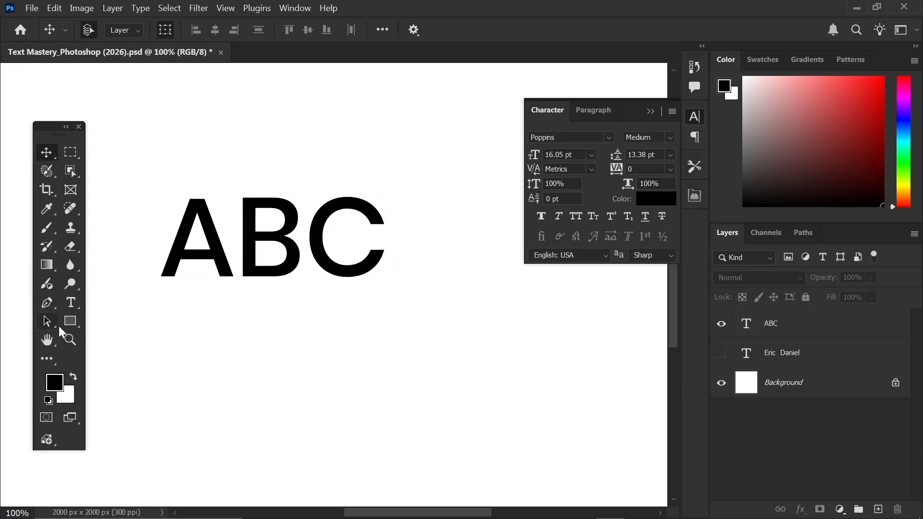
- Measure along the bottom of ABC with the Ruler tool
click(50, 273)
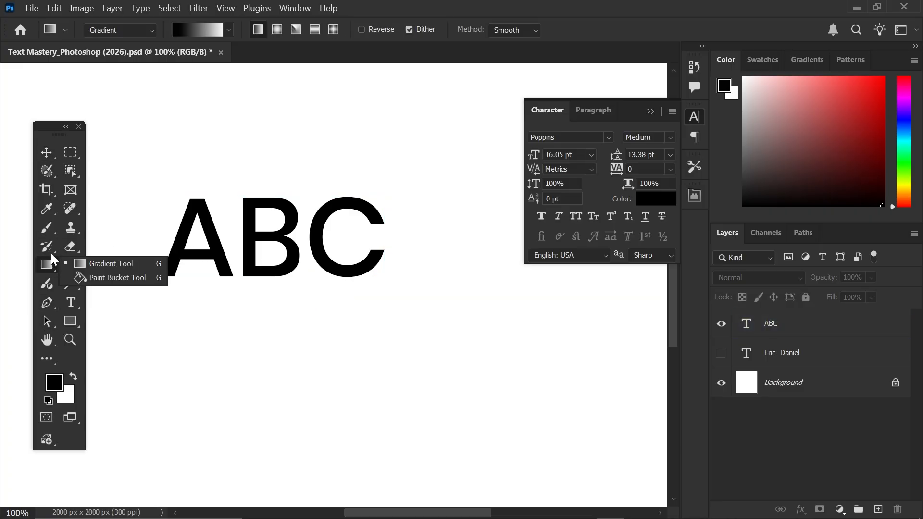
click(50, 217)
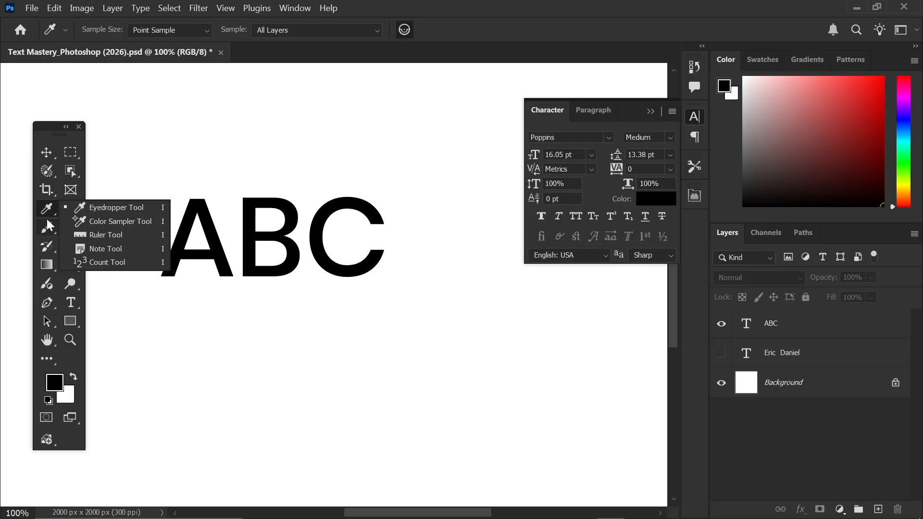
click(113, 243)
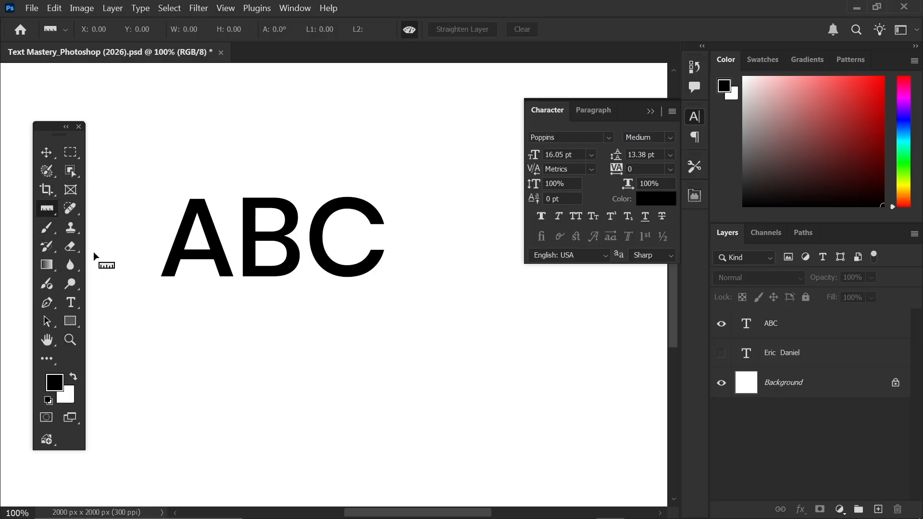
drag(146, 279, 434, 279)
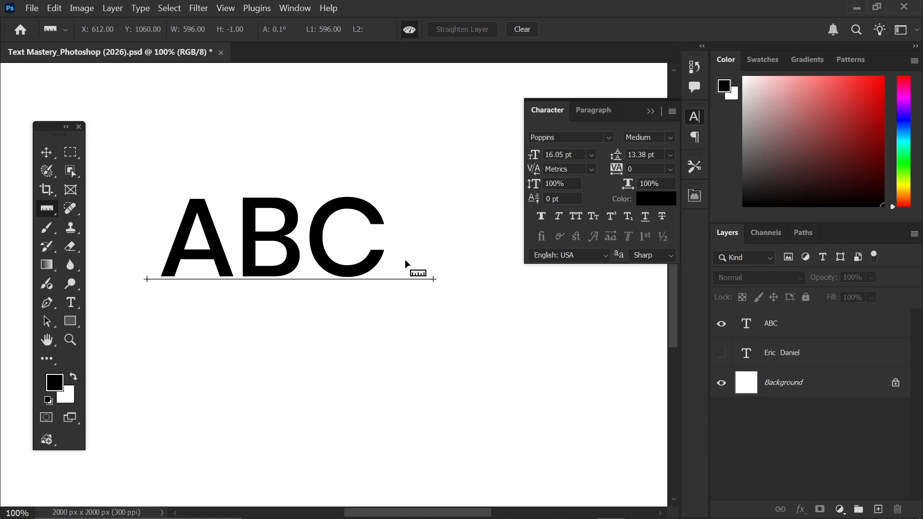
click(46, 152)
click(47, 208)
- Give the ABC layer a 30 pt baseline shift and clear the ruler line
click(795, 334)
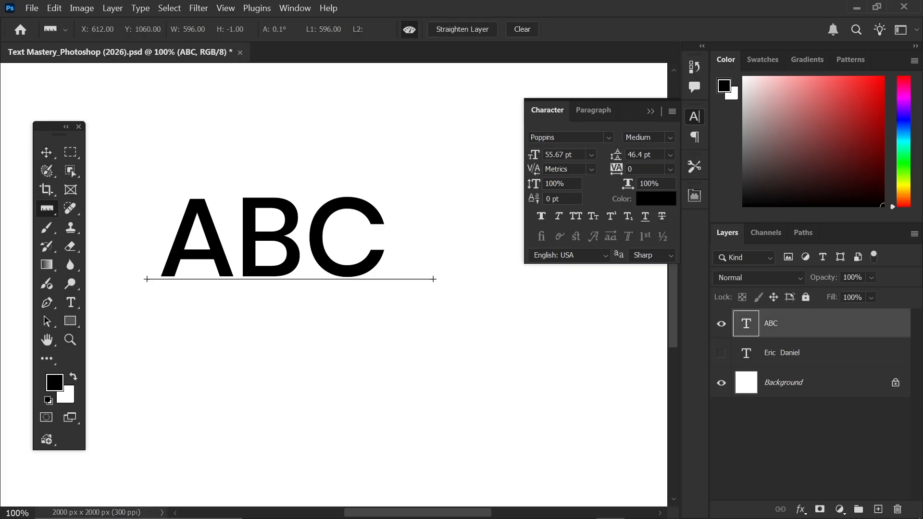
click(538, 202)
text(0)
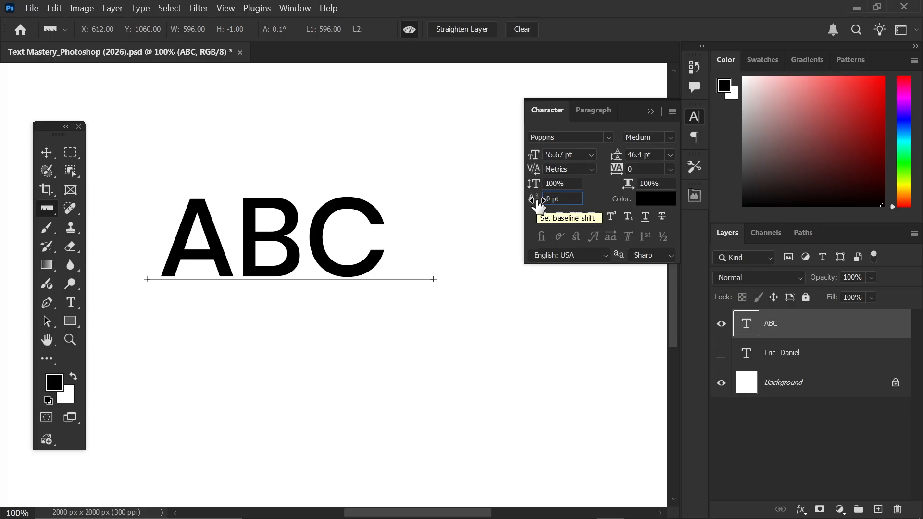
text(3)
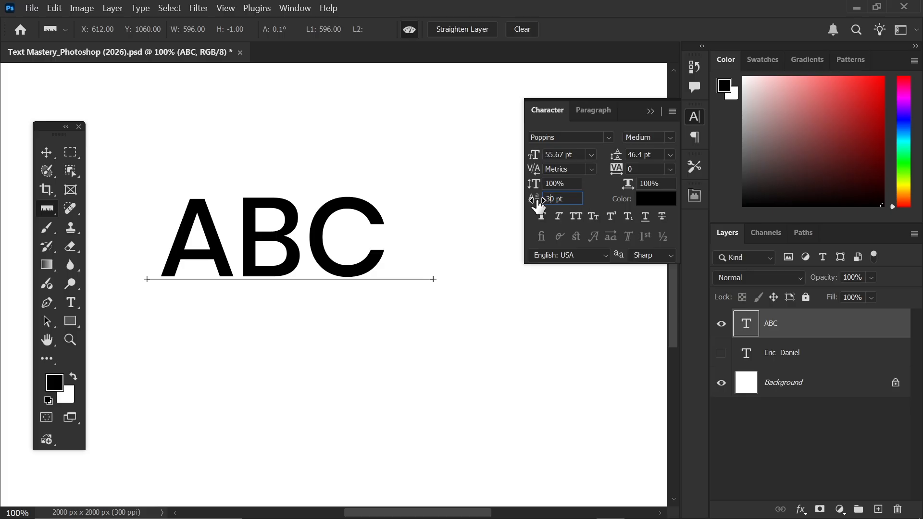
key(Return)
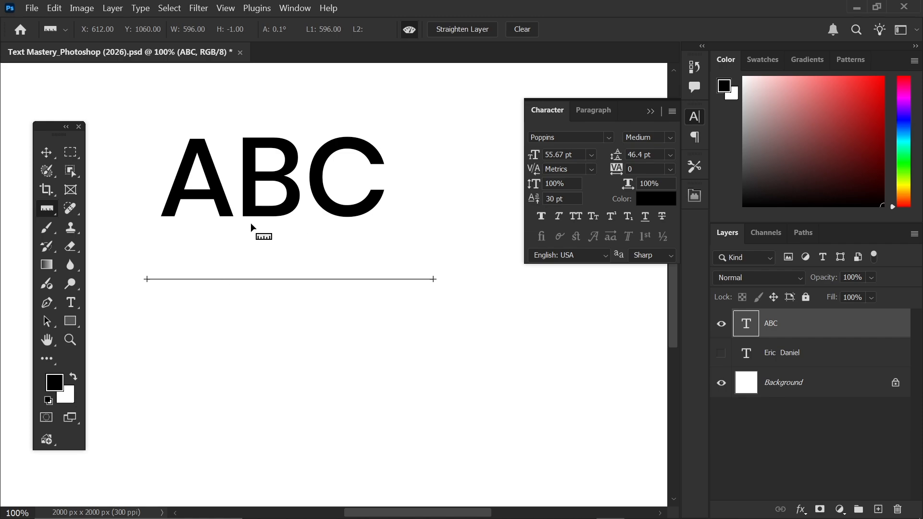
click(520, 29)
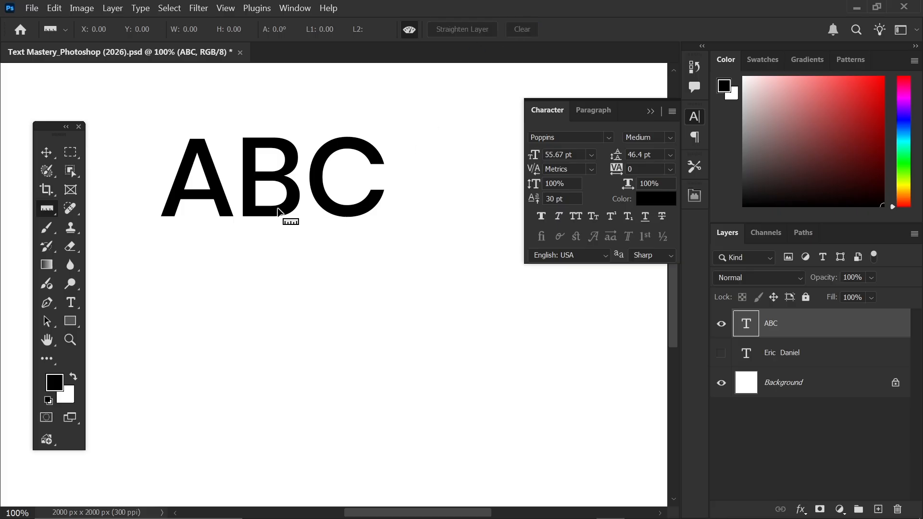
- Move ABC about 150 px down, then nudge it slightly left and back right
click(44, 152)
drag(253, 176, 263, 243)
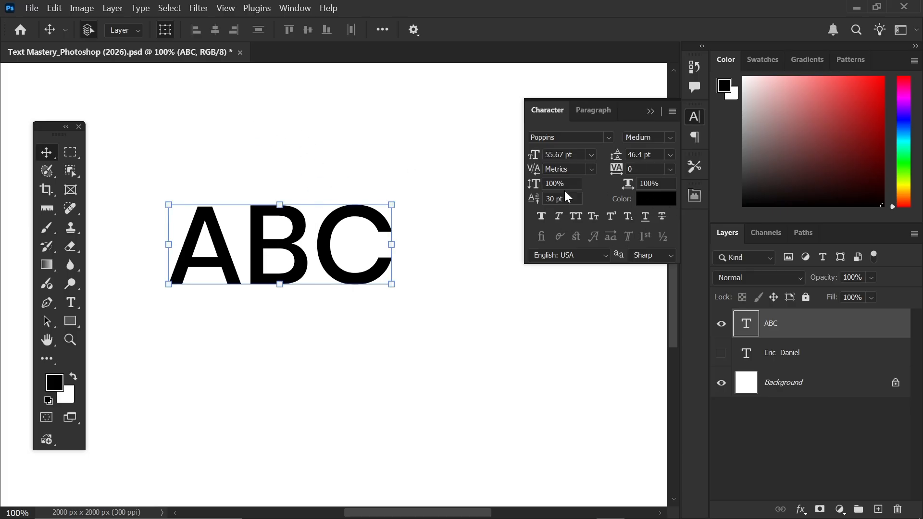
drag(324, 234, 315, 233)
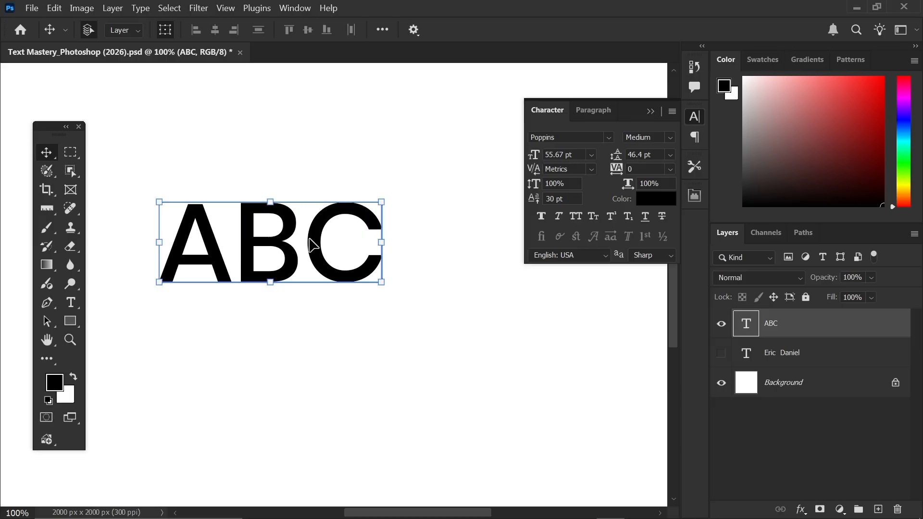
drag(309, 239, 313, 238)
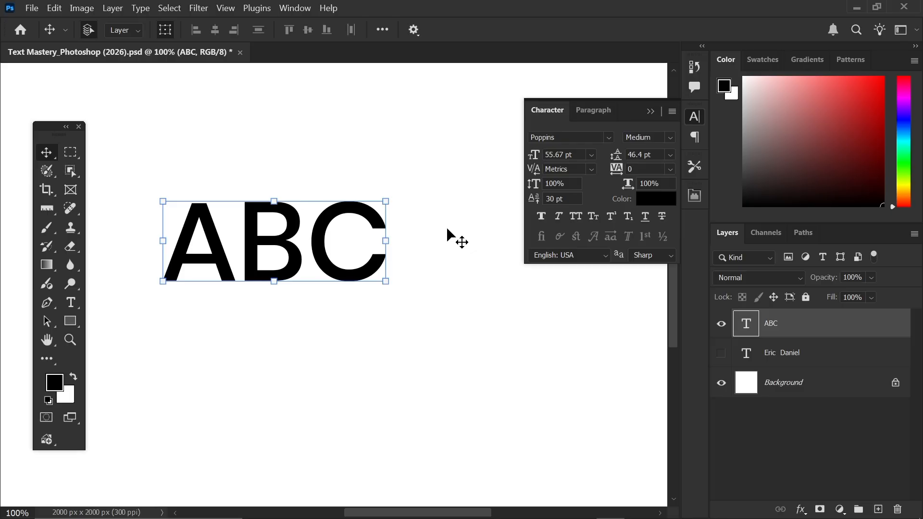
- Recolour the ABC text to red ff0000 via the Character panel's Color swatch
click(657, 200)
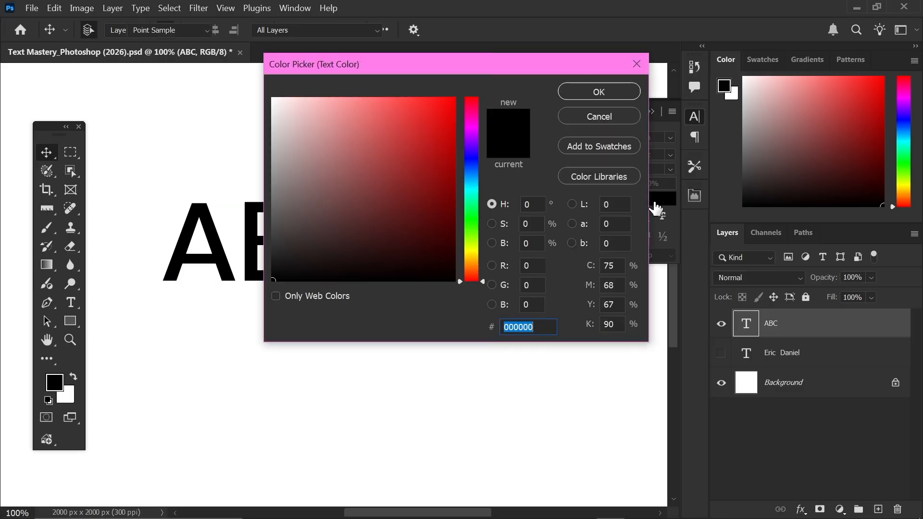
drag(350, 171, 489, 89)
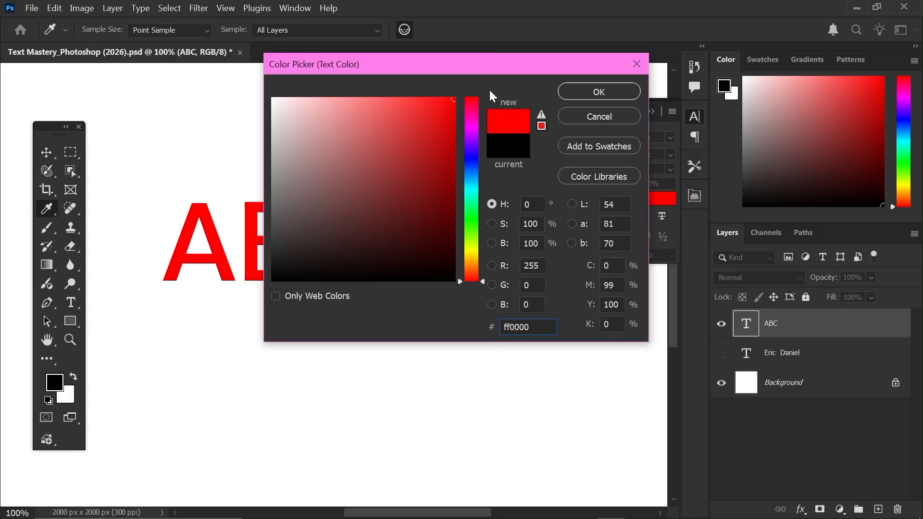
click(583, 94)
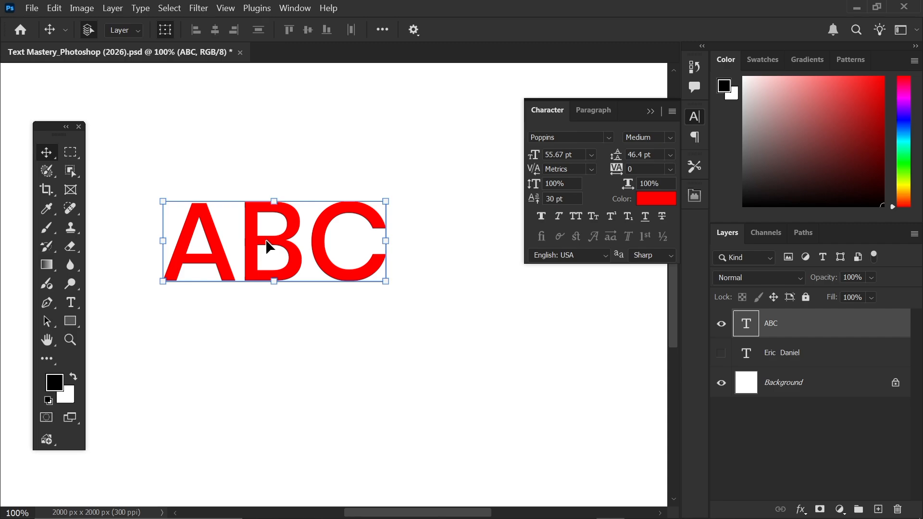
- Change the ABC text colour from red to a bright green via the options-bar swatch
click(70, 303)
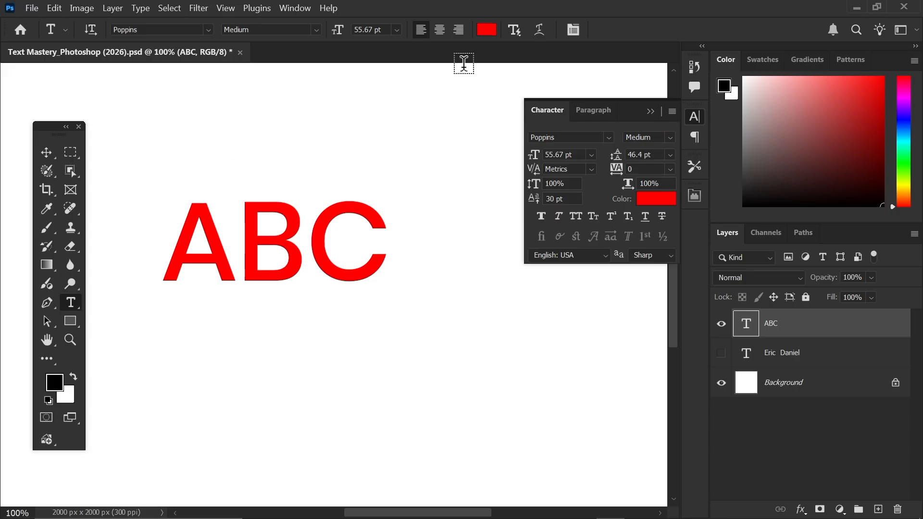
click(486, 30)
click(471, 230)
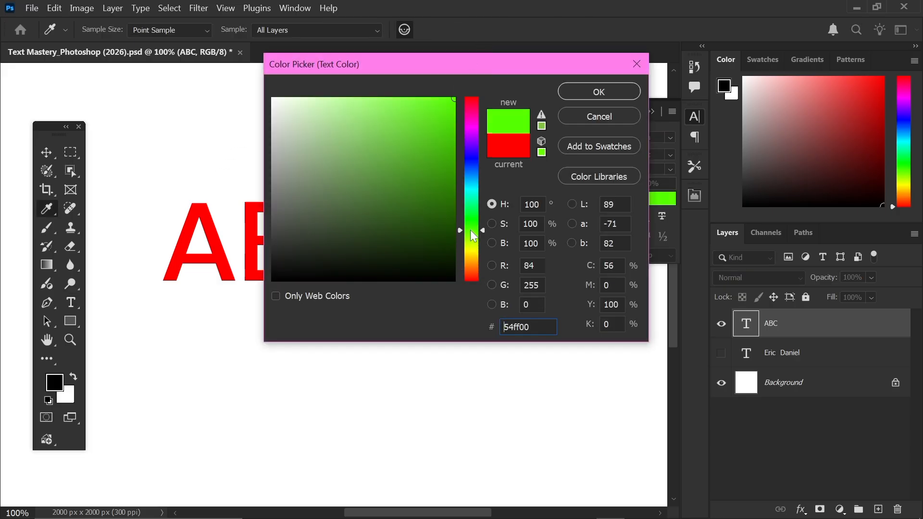
drag(437, 173, 471, 106)
click(586, 95)
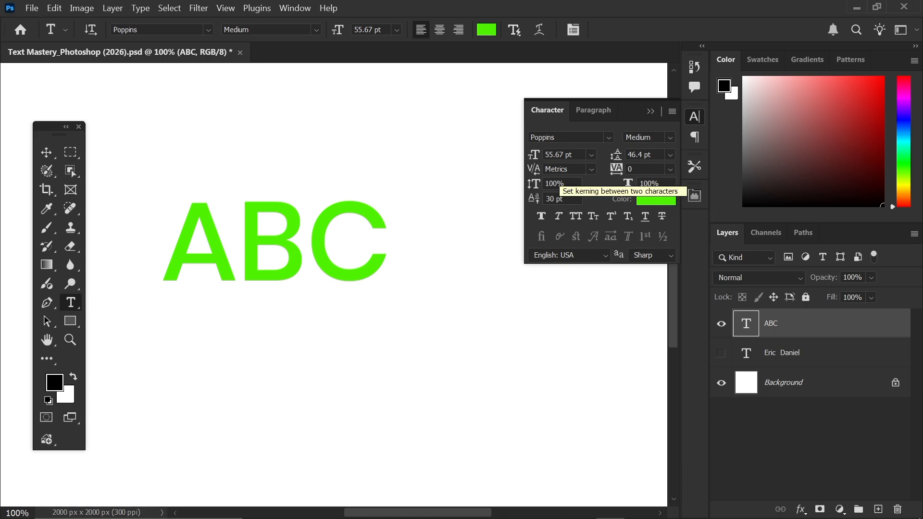
click(46, 146)
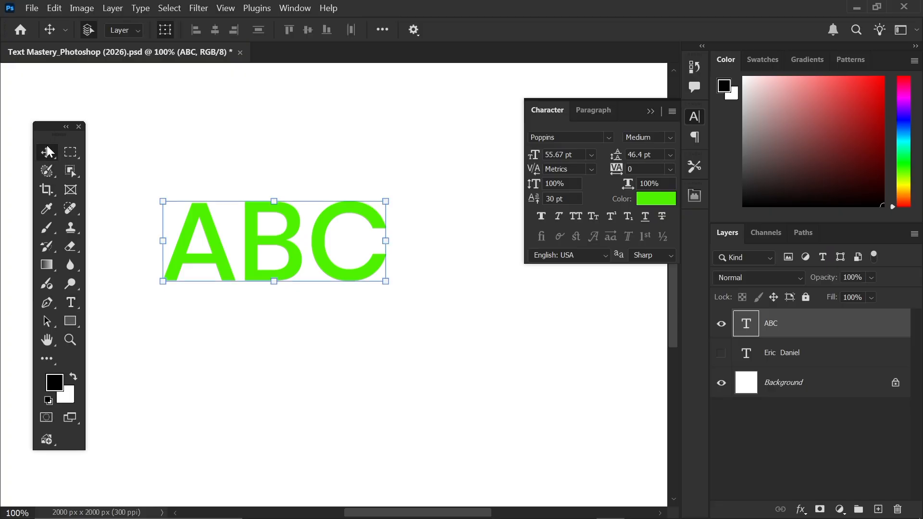
drag(258, 234, 238, 222)
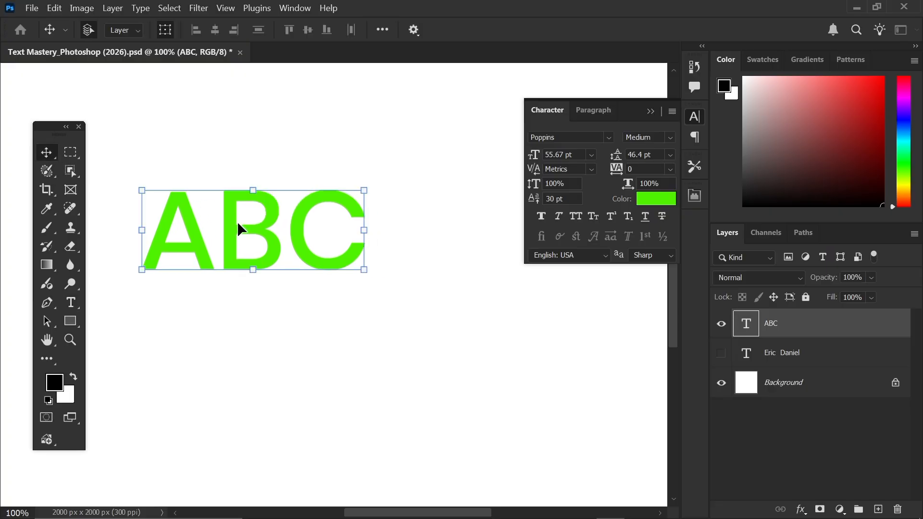
click(720, 323)
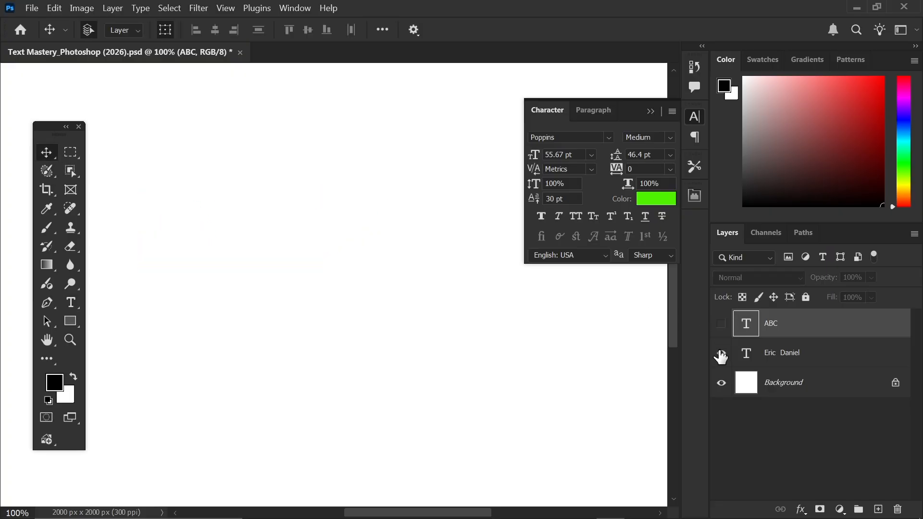
click(721, 354)
click(809, 369)
drag(286, 230, 246, 241)
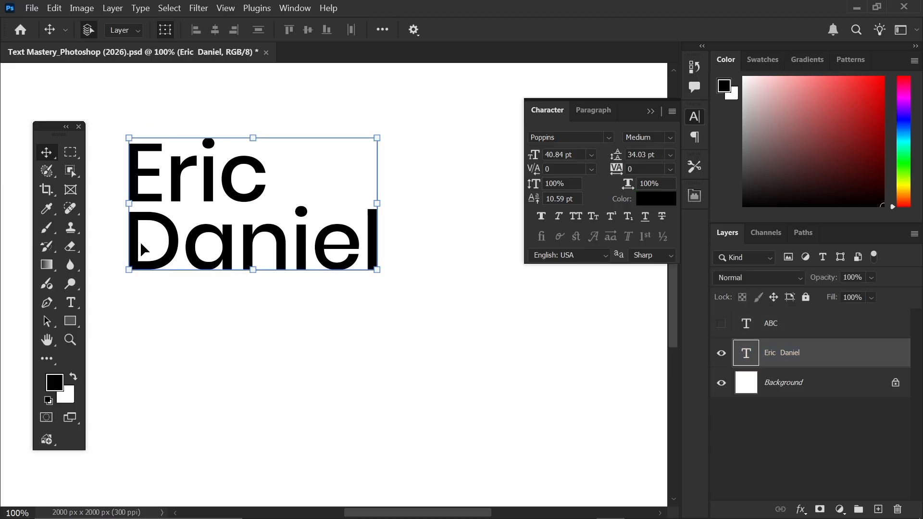
drag(172, 250, 166, 251)
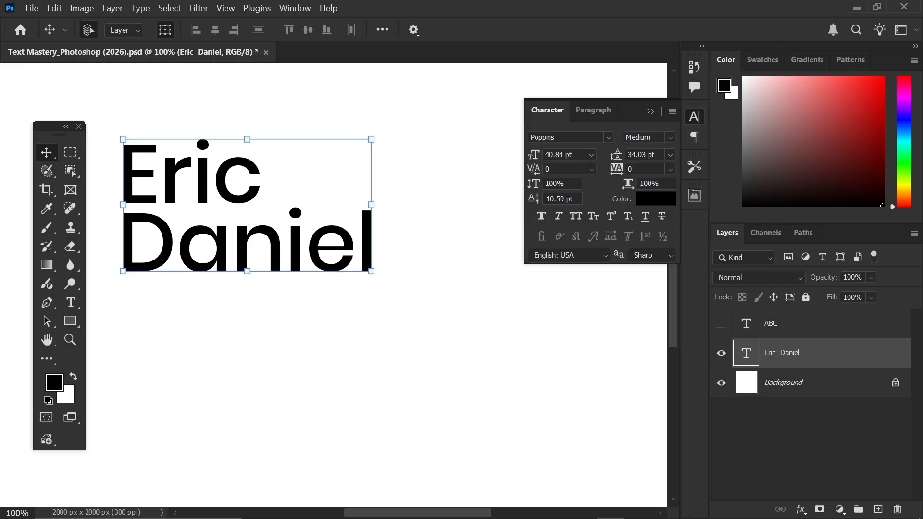
double_click(554, 199)
text(0)
key(Return)
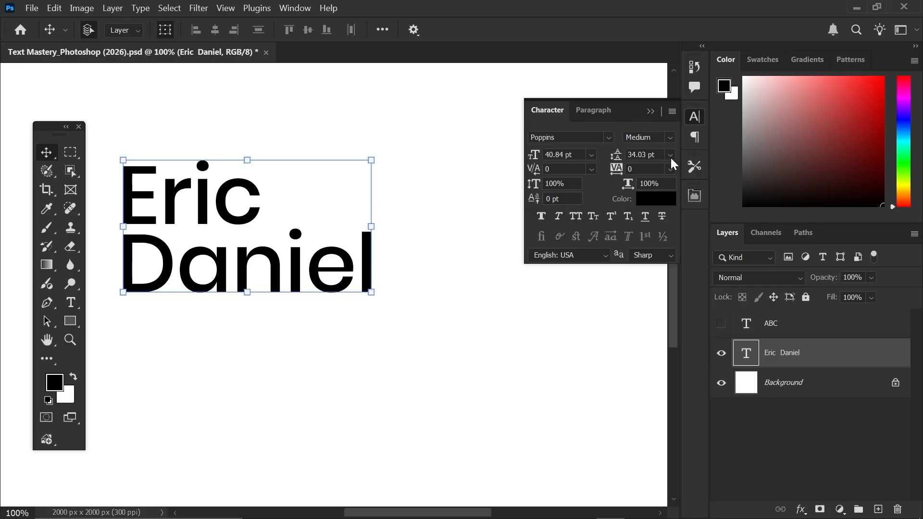
click(670, 155)
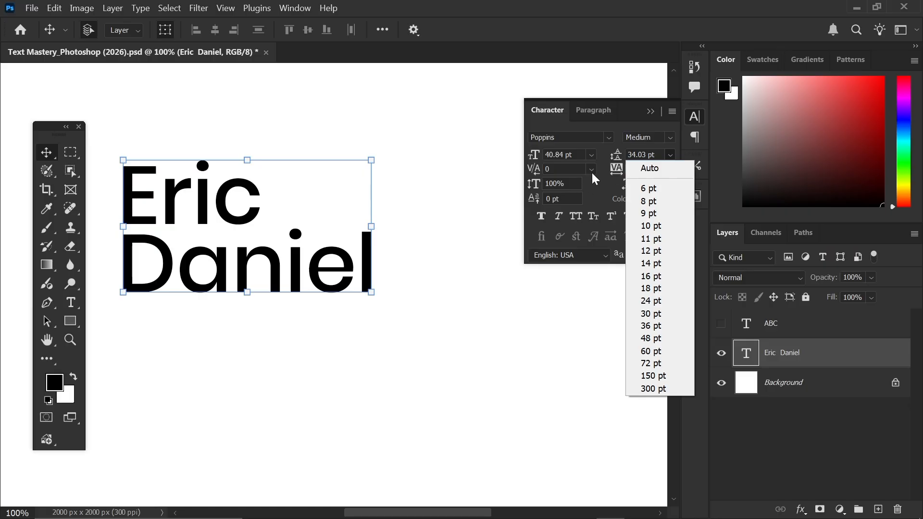
click(600, 158)
mouse_move(226, 240)
mouse_down()
mouse_move(243, 239)
mouse_move(231, 243)
mouse_up()
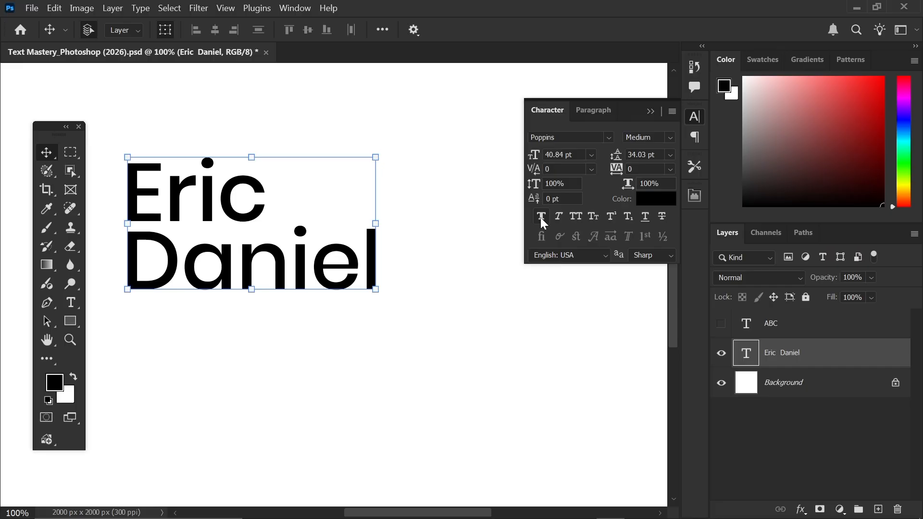
drag(248, 213, 264, 210)
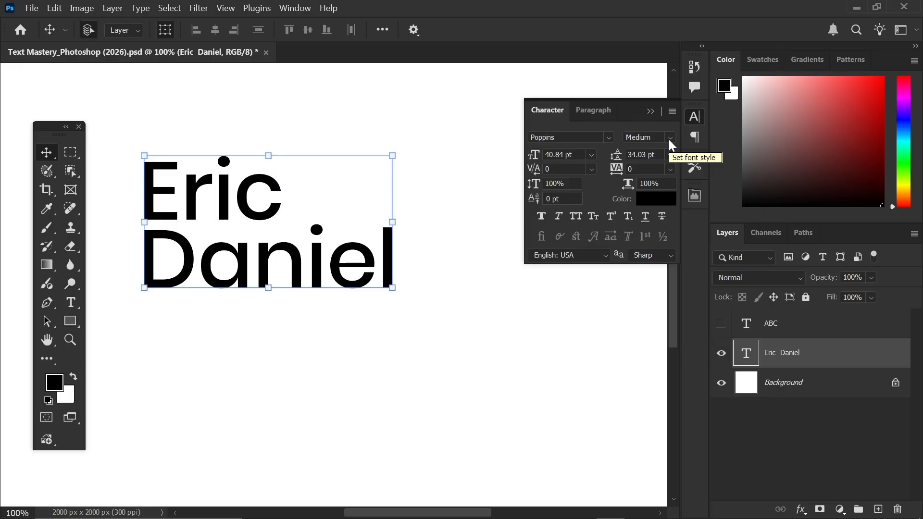
click(541, 217)
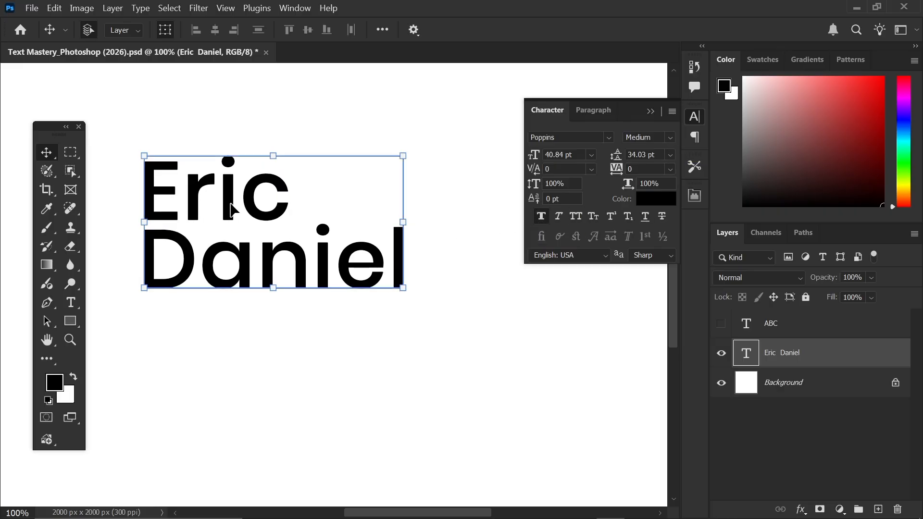
click(539, 216)
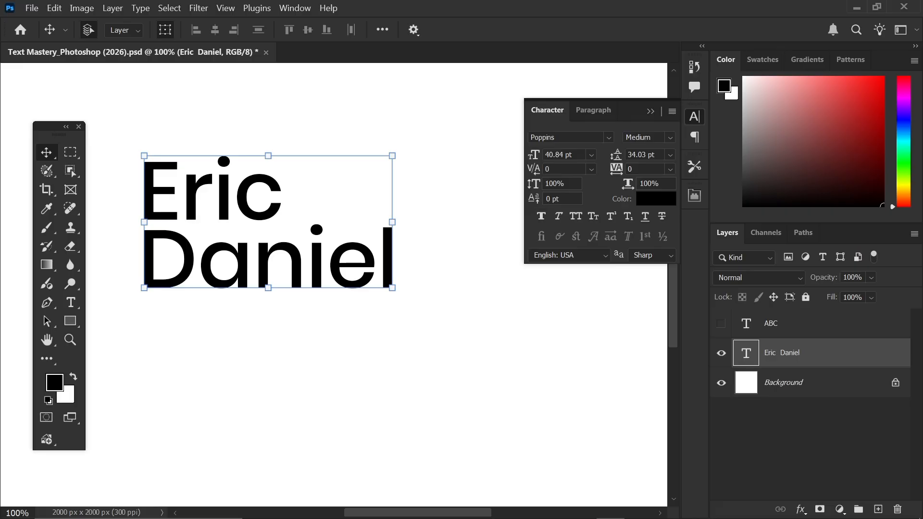
- Try the Bold font style, then undo back to Poppins Medium
click(669, 138)
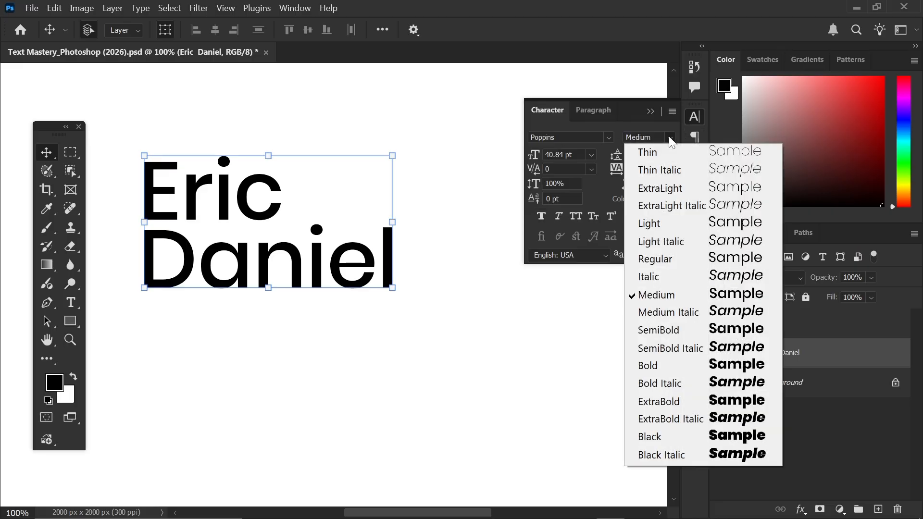
click(680, 365)
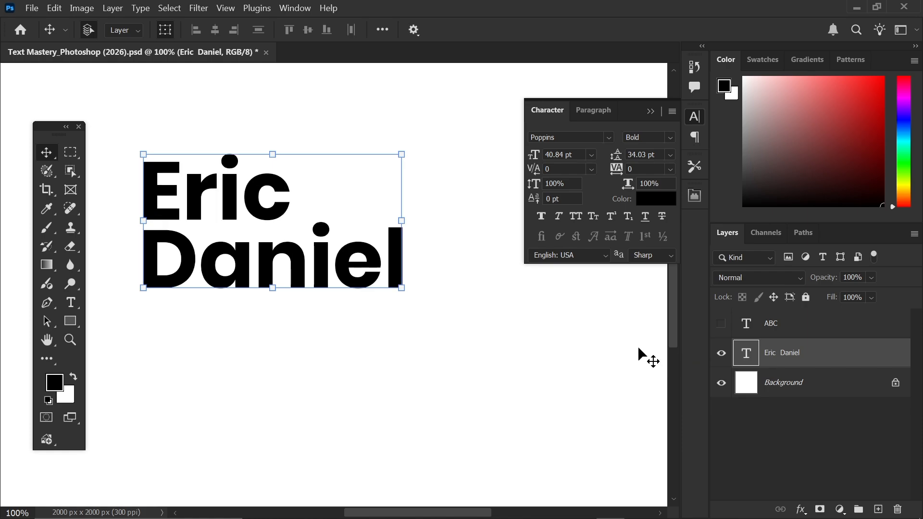
key(ctrl+z)
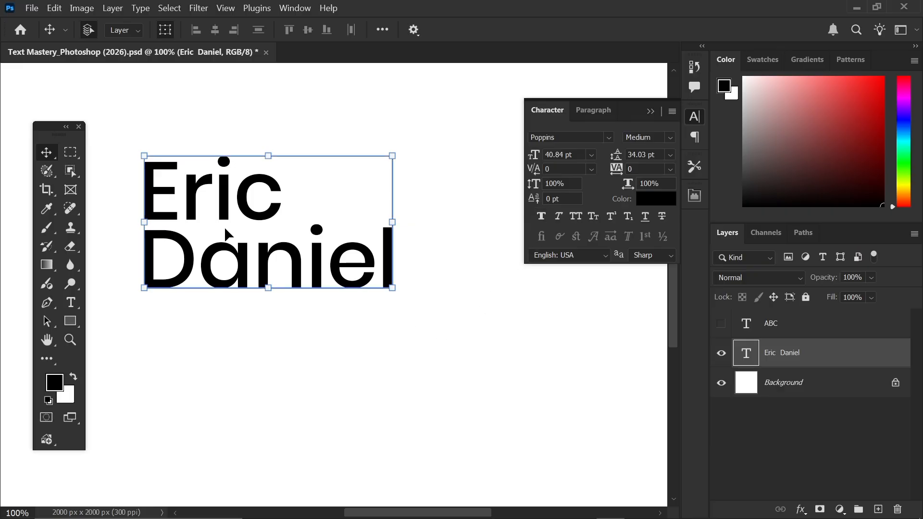
click(560, 218)
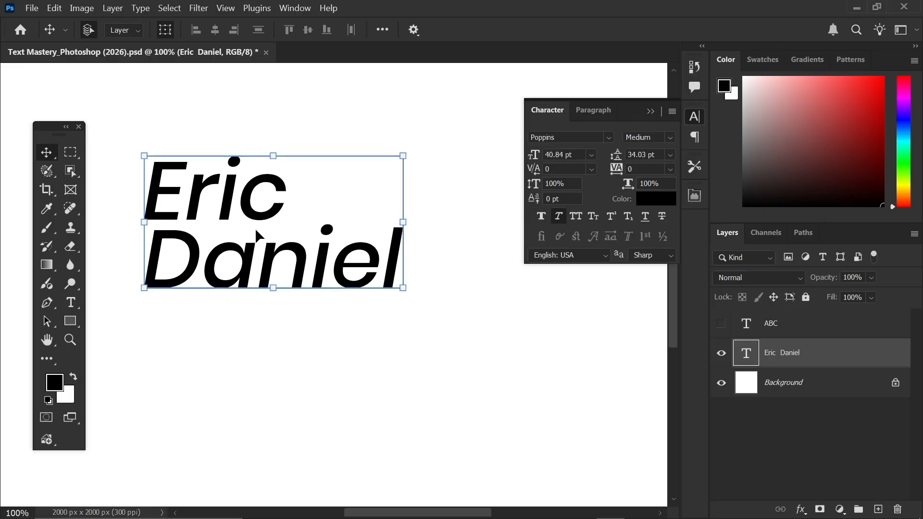
drag(247, 263, 247, 248)
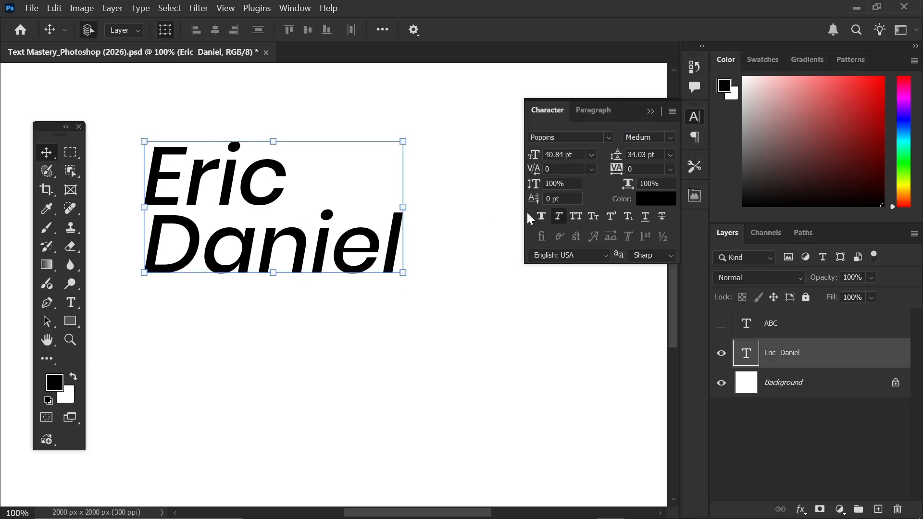
click(559, 216)
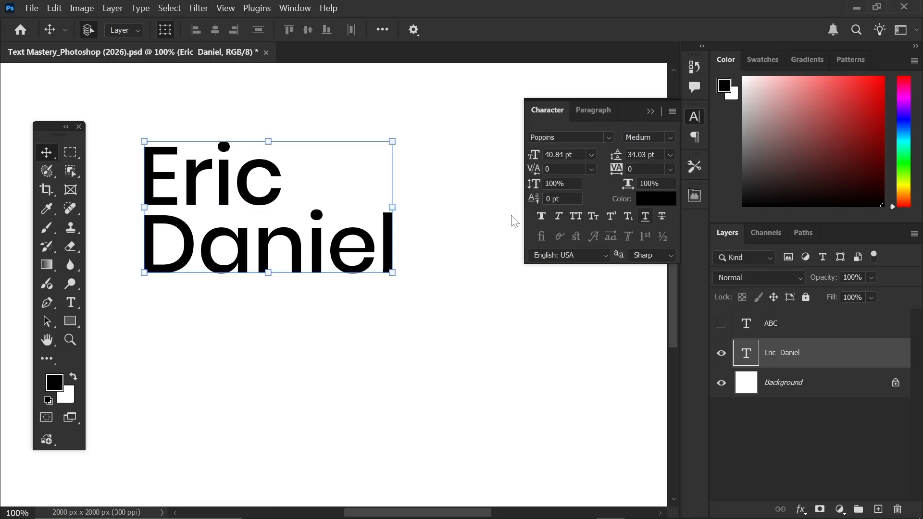
mouse_move(338, 251)
mouse_down()
mouse_move(315, 255)
mouse_move(340, 257)
mouse_up()
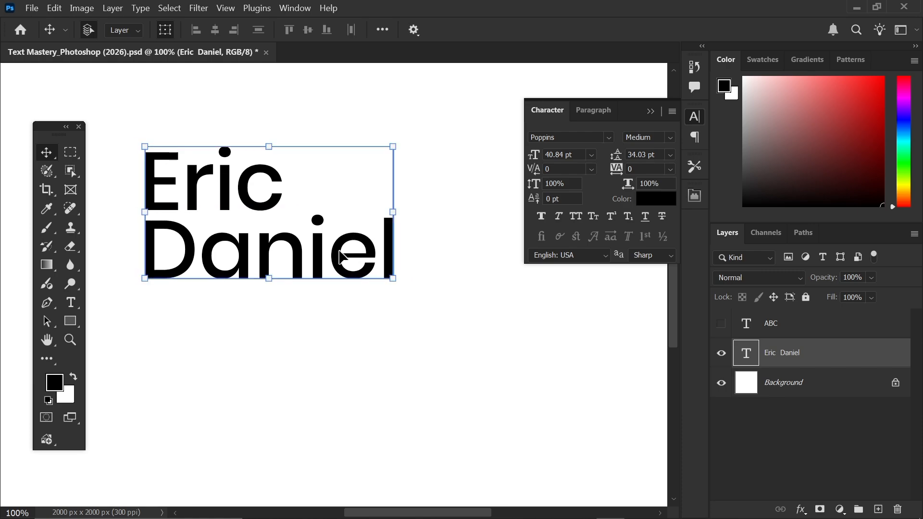
- Turn off All Caps, then try Small Caps and Superscript, leaving both off
click(575, 216)
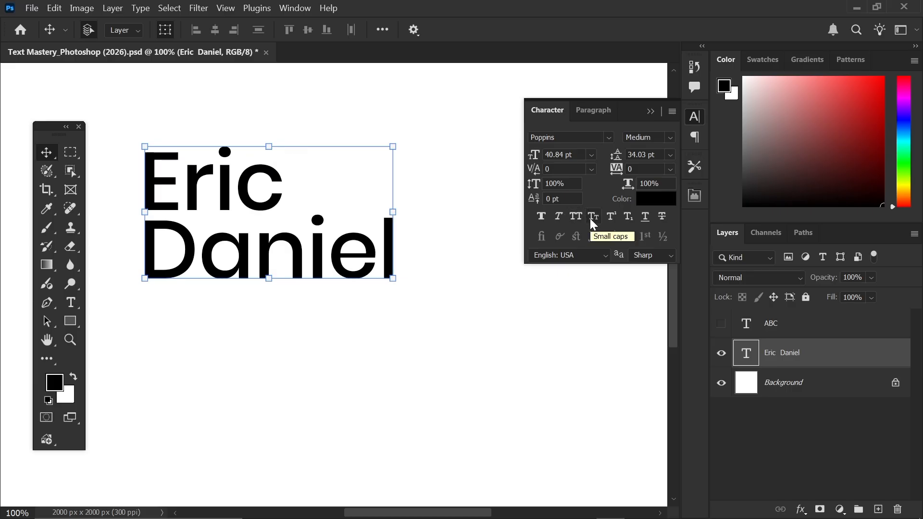
click(589, 218)
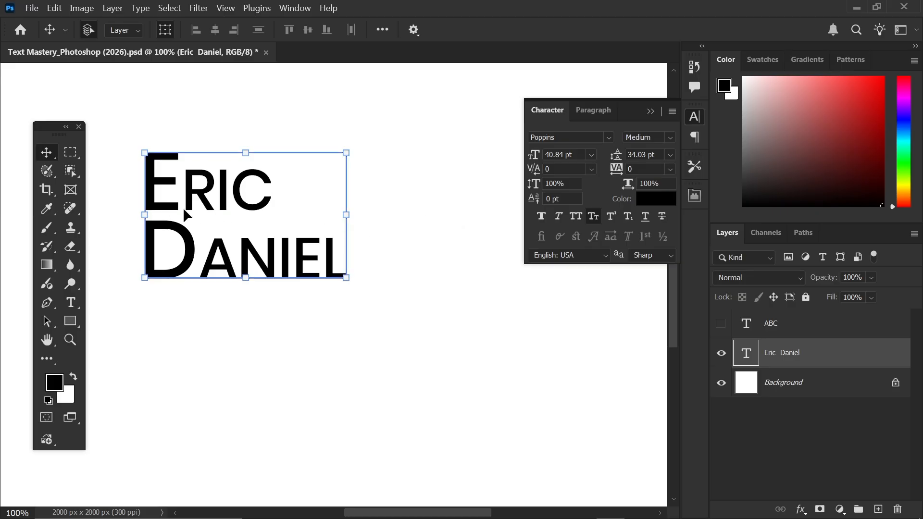
click(603, 216)
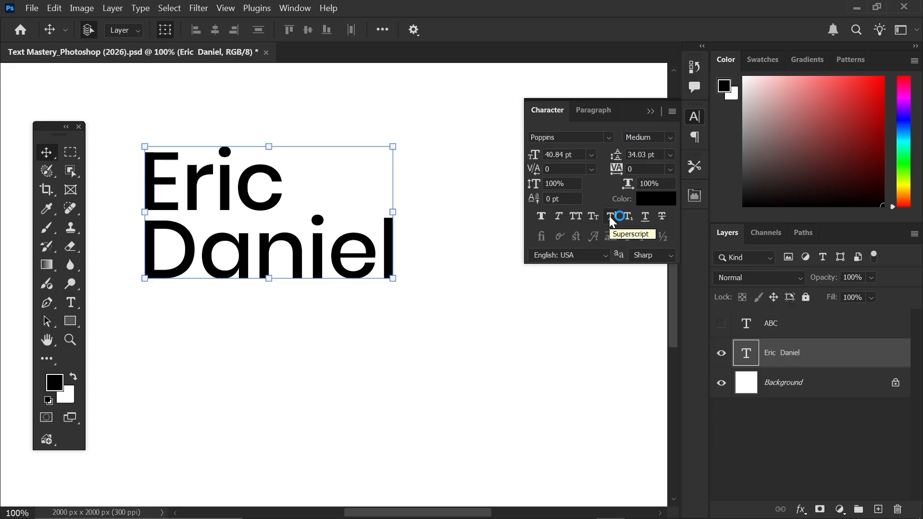
click(611, 219)
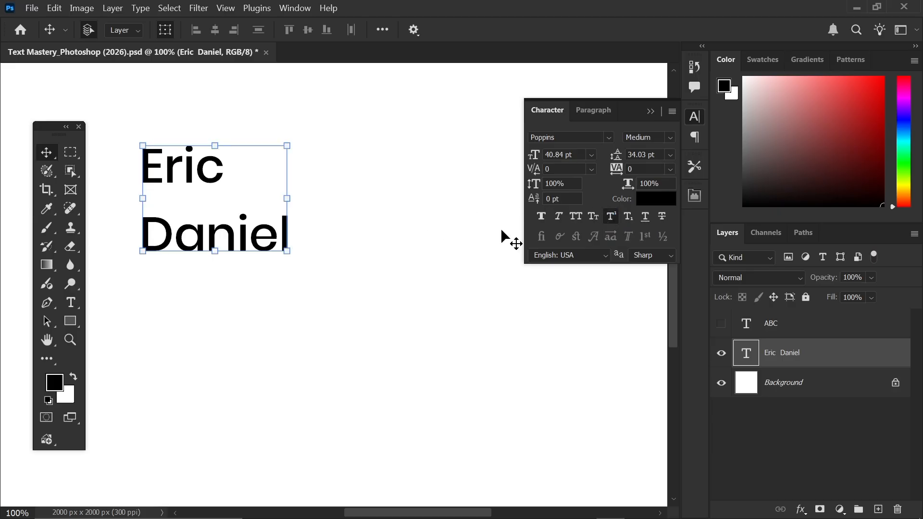
click(611, 217)
click(611, 217)
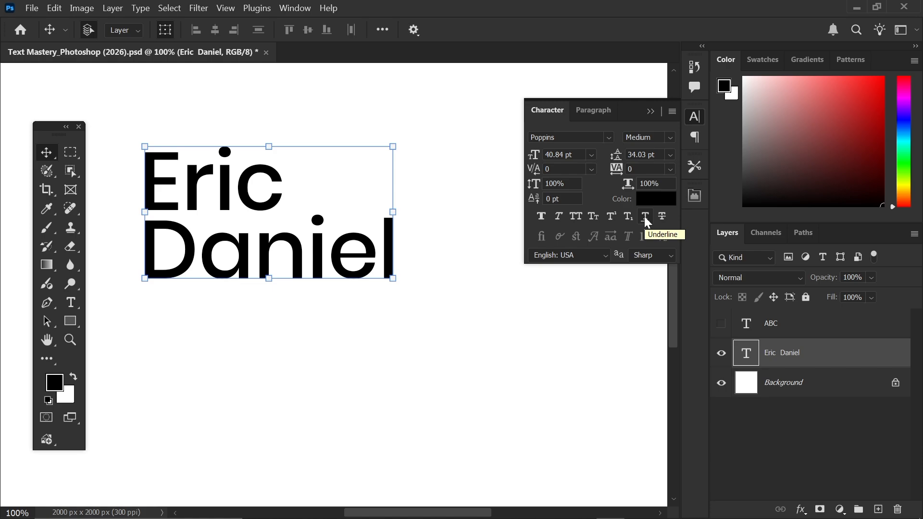
click(645, 217)
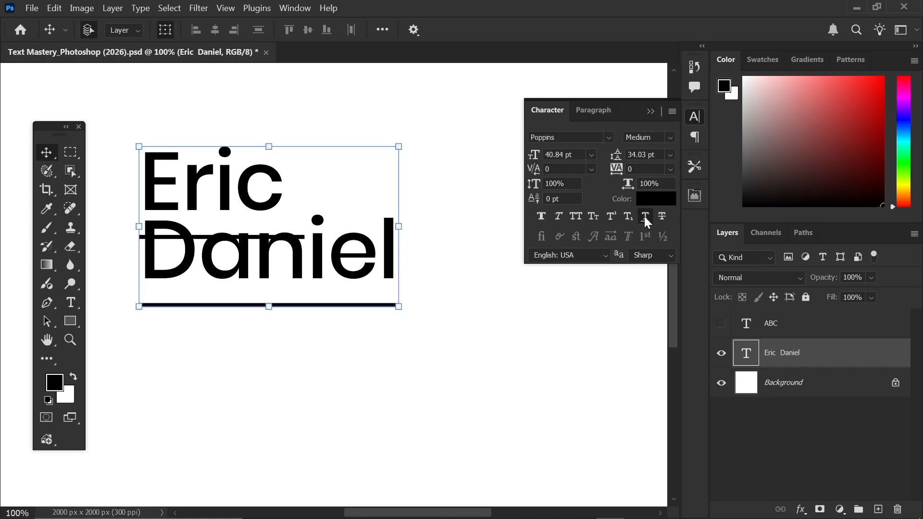
click(645, 217)
click(663, 217)
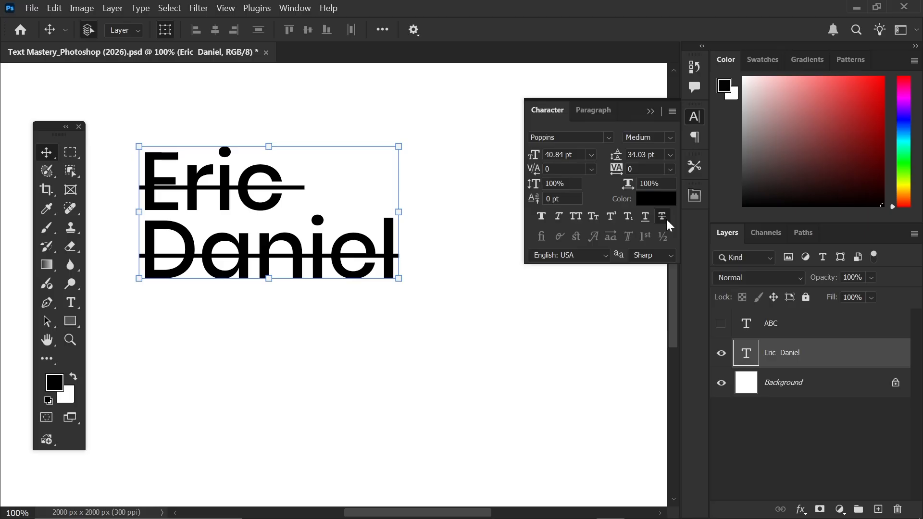
click(663, 217)
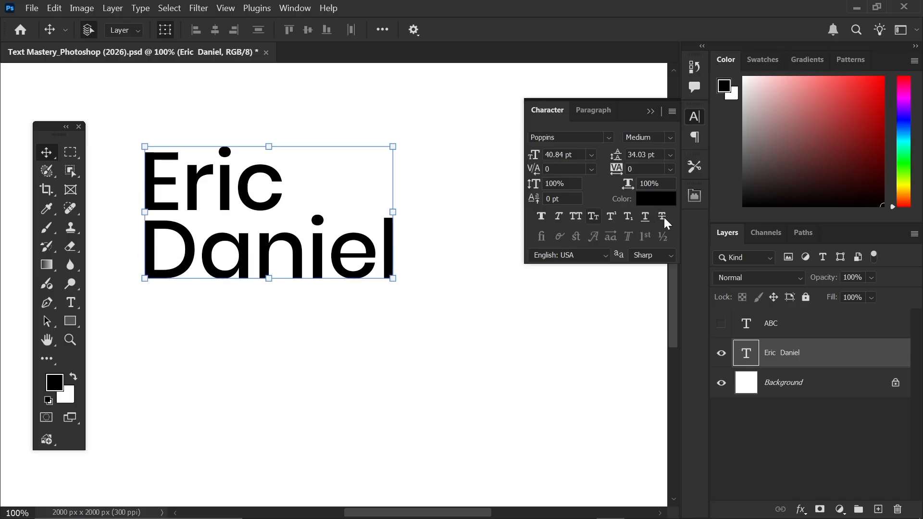
drag(318, 226, 330, 210)
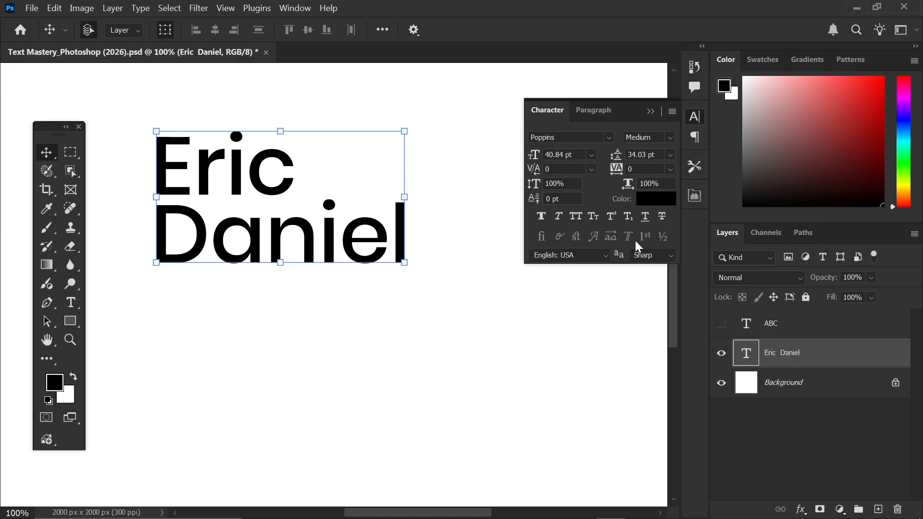
mouse_move(330, 243)
mouse_down()
mouse_move(308, 256)
mouse_move(316, 254)
mouse_up()
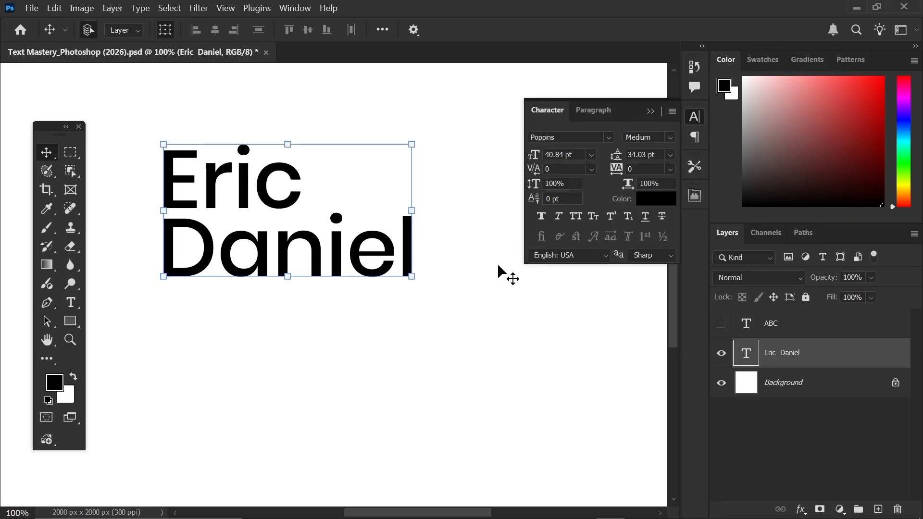
drag(361, 253, 348, 257)
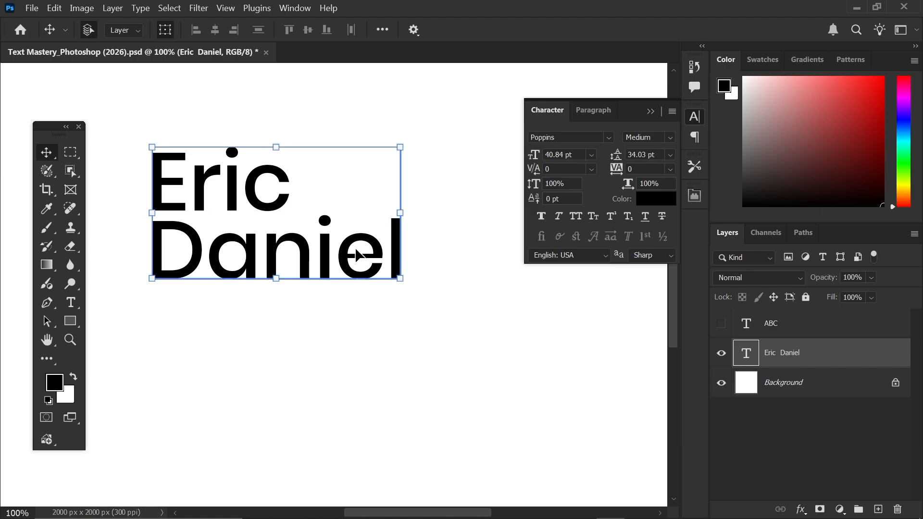
drag(268, 264, 243, 261)
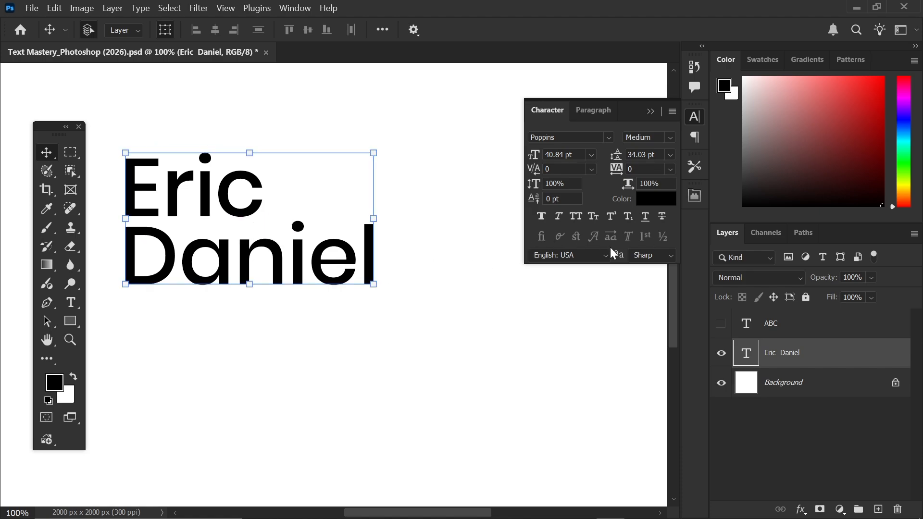
mouse_move(255, 250)
mouse_down()
mouse_move(286, 264)
mouse_move(270, 254)
mouse_up()
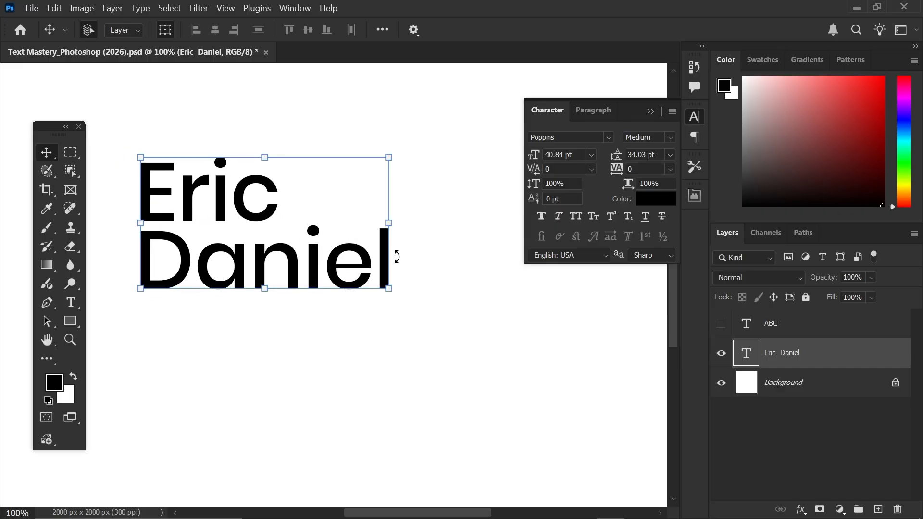
click(647, 257)
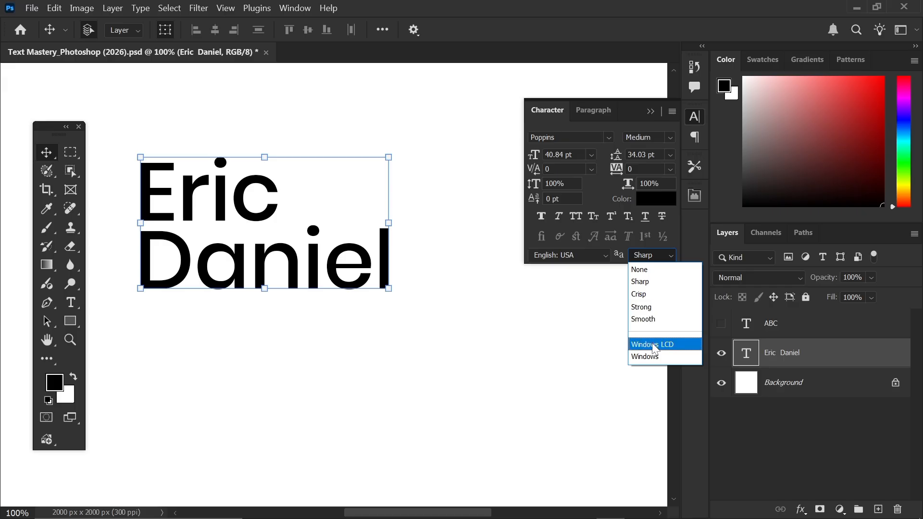
click(650, 273)
click(655, 254)
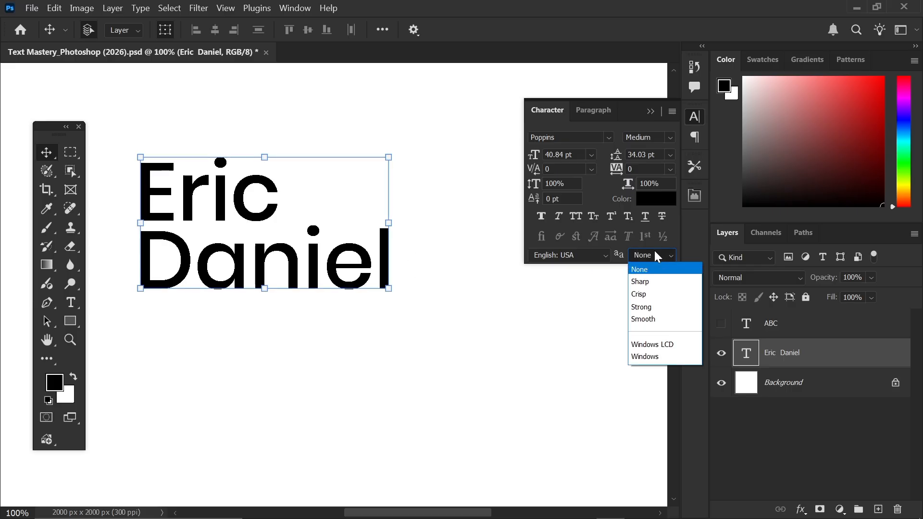
click(651, 284)
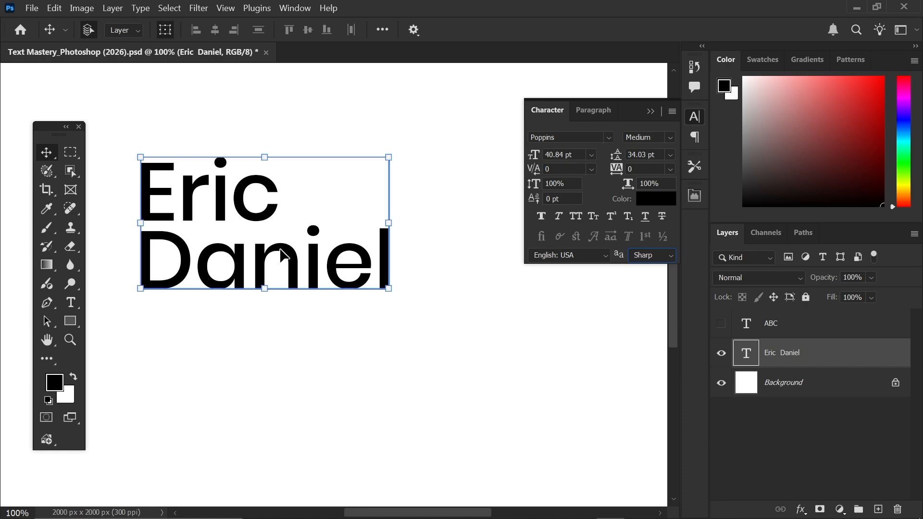
click(646, 255)
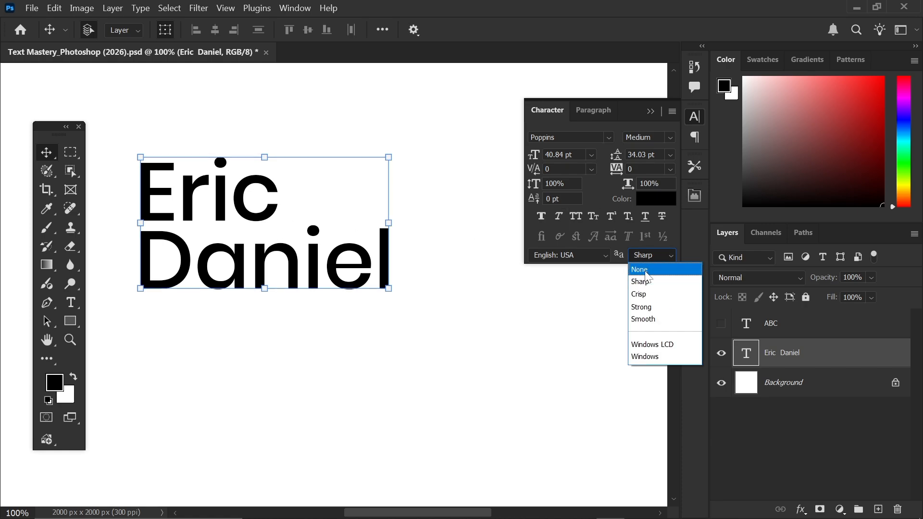
click(639, 268)
click(457, 249)
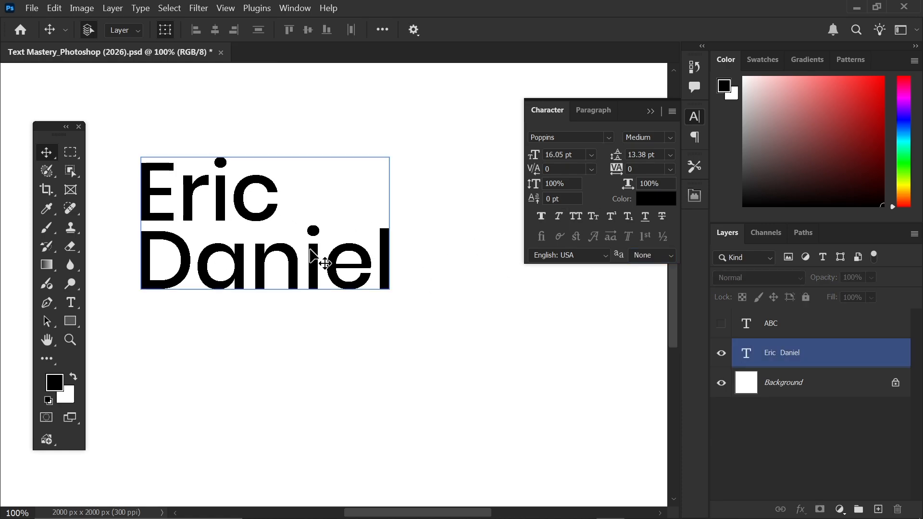
click(219, 198)
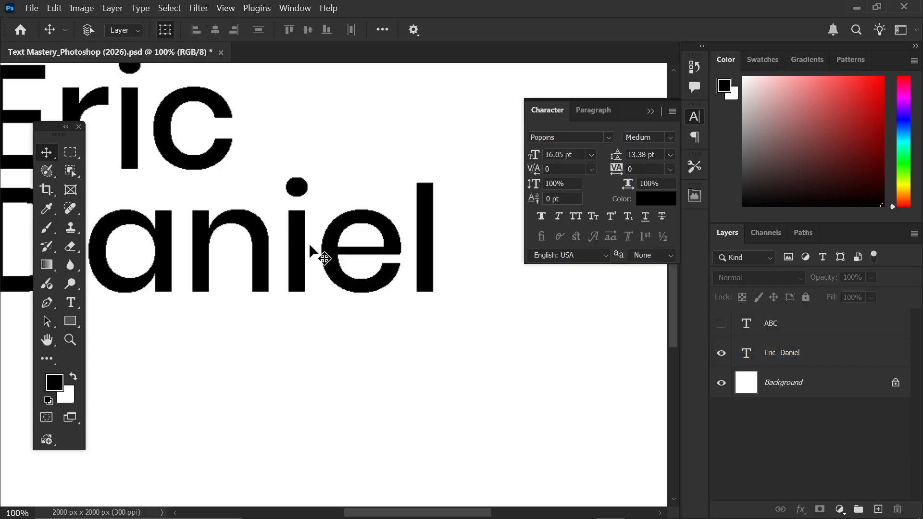
- Zoom in to compare the edges, settle on Sharp anti-aliasing, and nudge the text right
scroll(310, 251, up, 2)
click(310, 251)
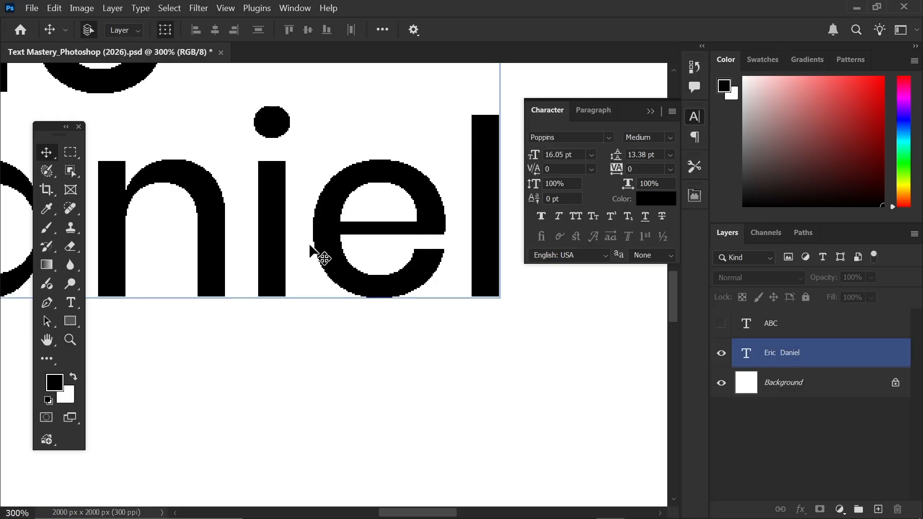
click(654, 259)
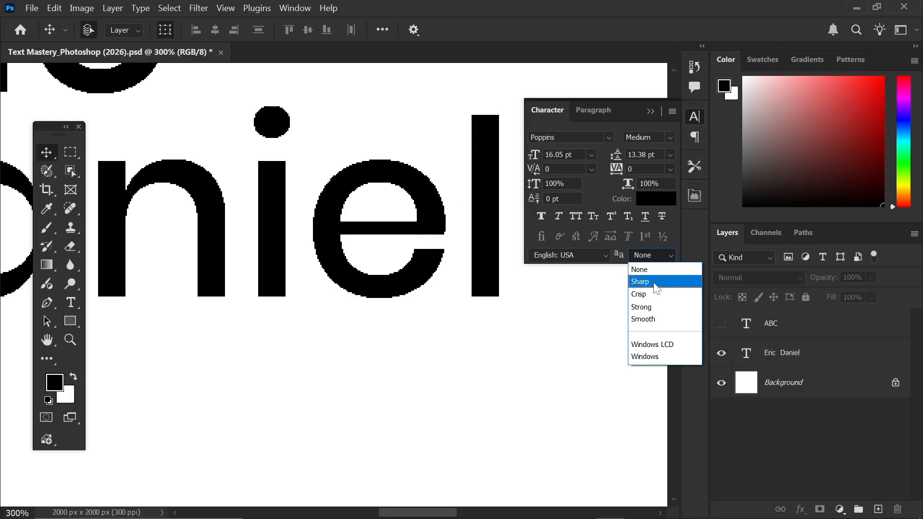
click(656, 282)
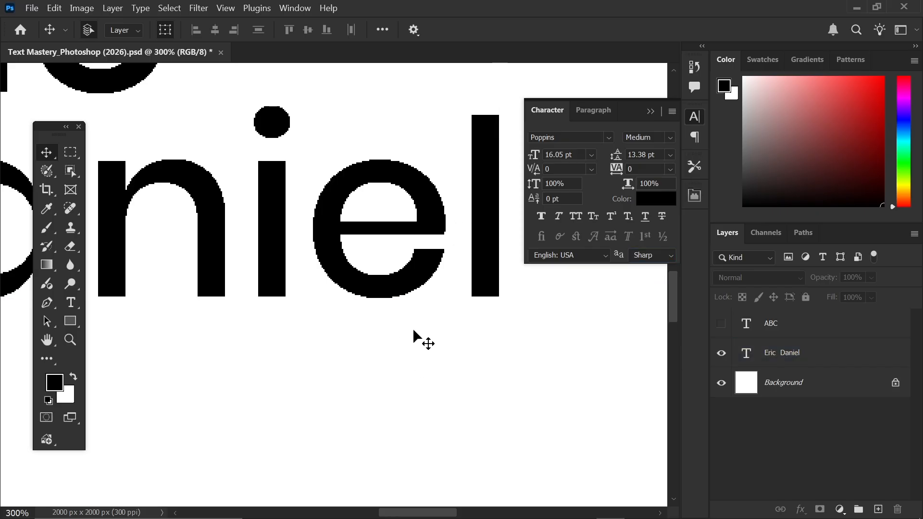
click(426, 263)
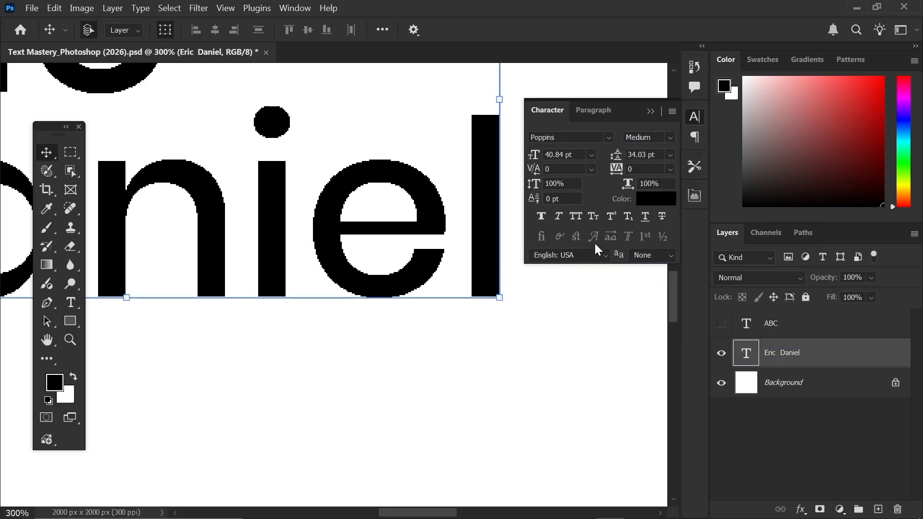
click(647, 260)
click(649, 281)
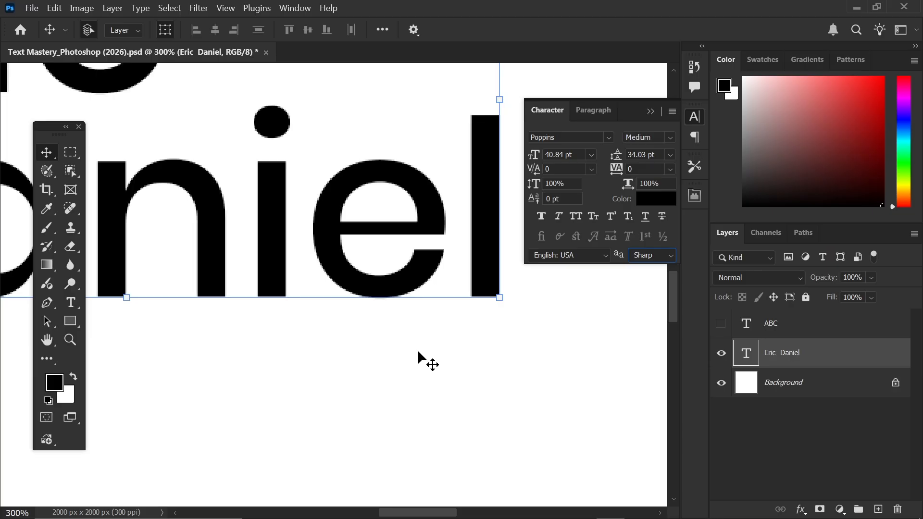
click(380, 226)
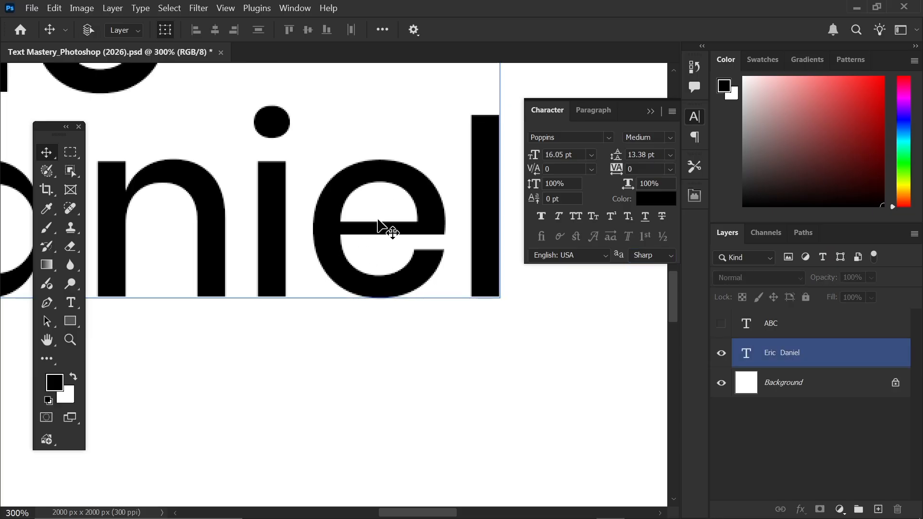
key(ctrl+minus)
key(ctrl+minus)
key(ctrl+minus)
key(ctrl+plus)
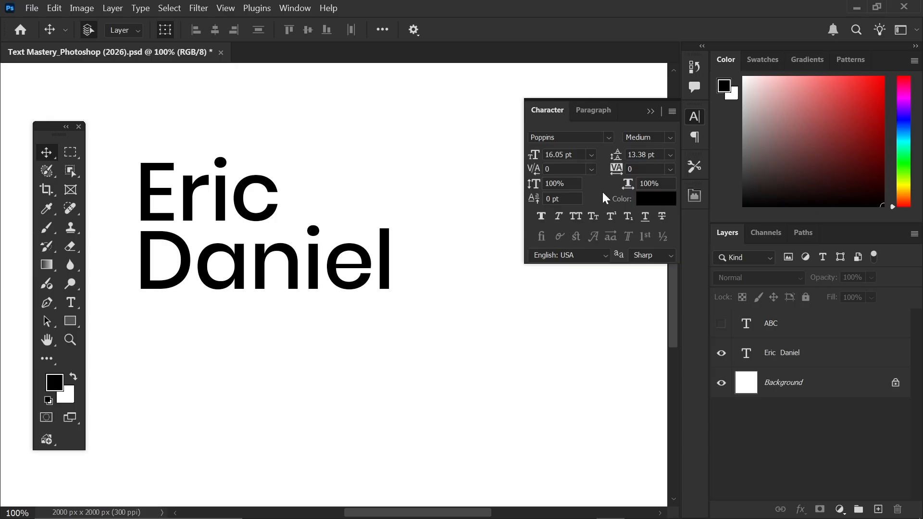
drag(264, 268, 275, 269)
click(604, 113)
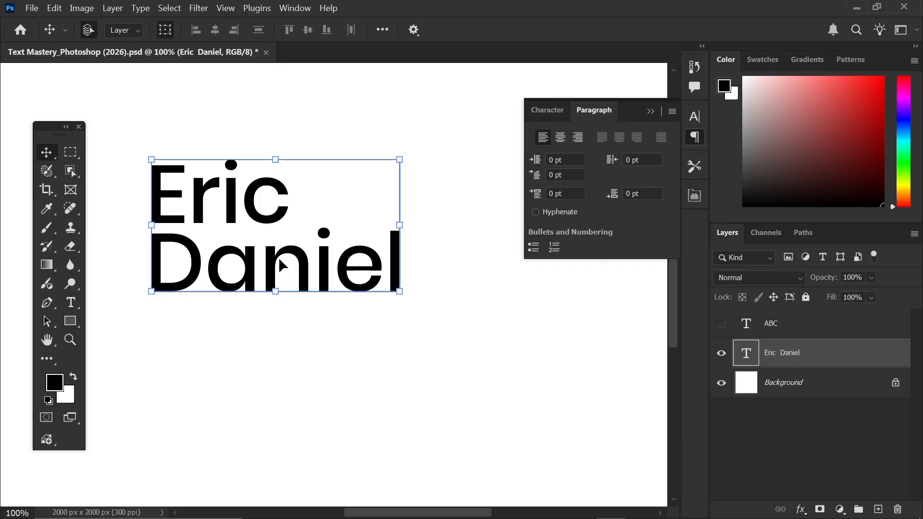
drag(278, 264, 273, 246)
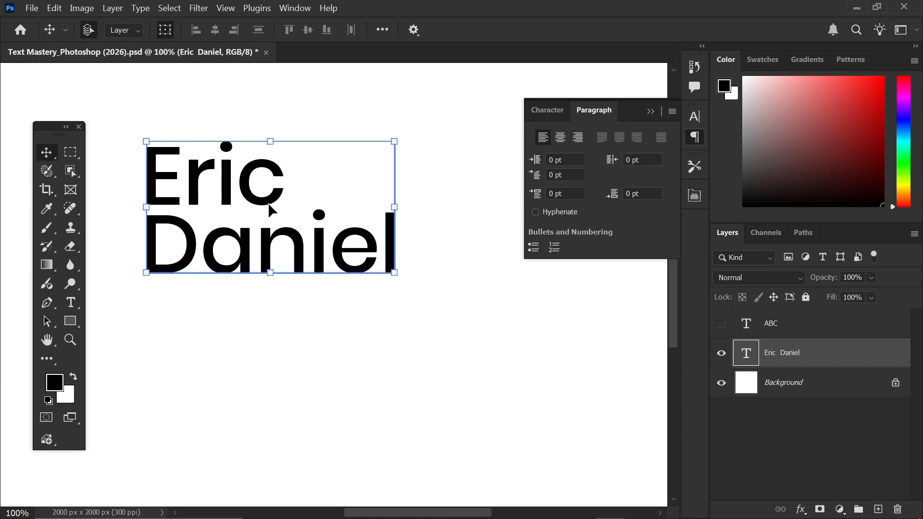
mouse_move(245, 244)
mouse_down()
mouse_move(260, 251)
mouse_move(245, 253)
mouse_move(248, 239)
mouse_up()
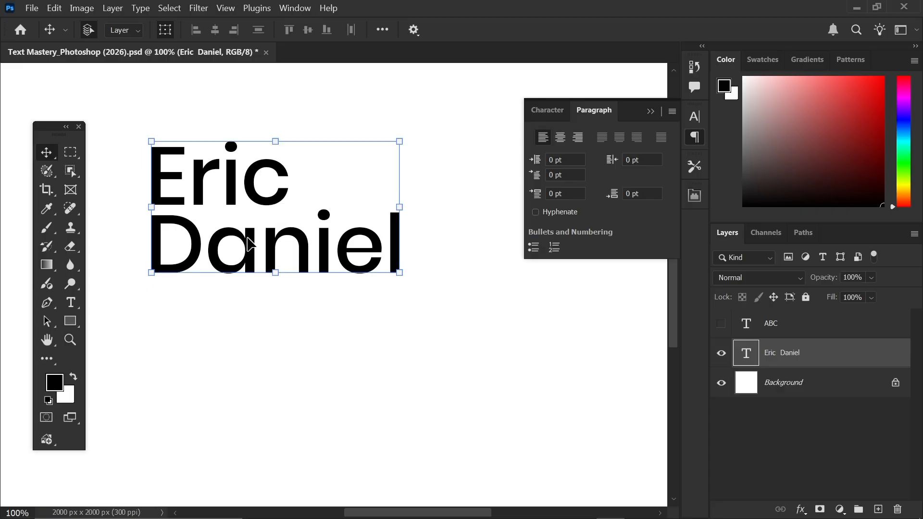
click(73, 303)
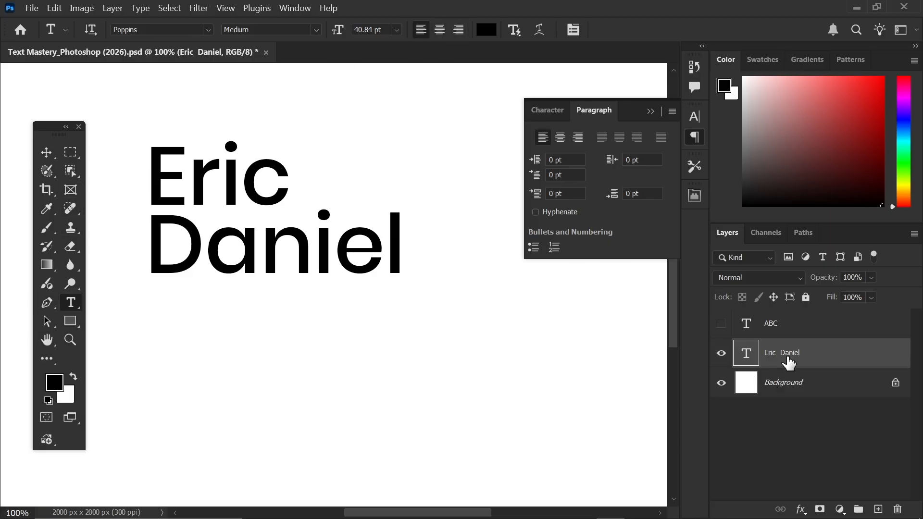
click(560, 139)
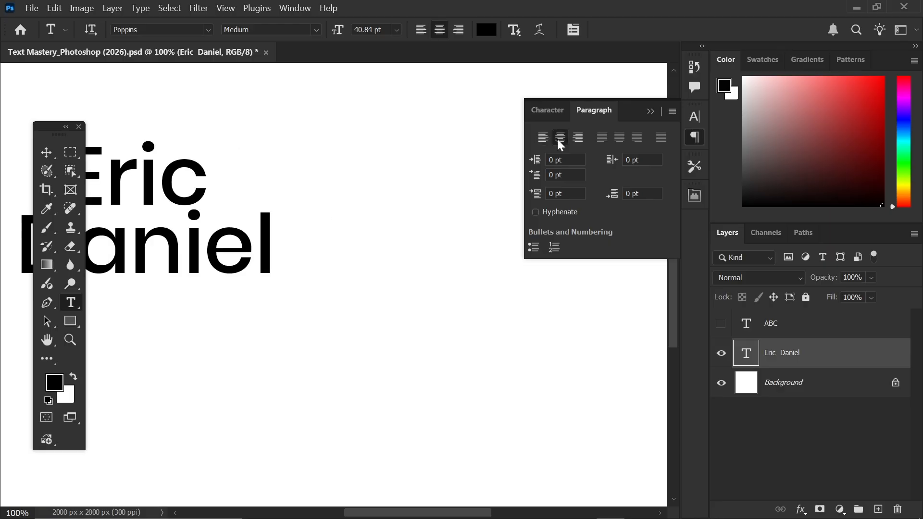
- Try right alignment, then settle on left alignment and move the text back into place
click(47, 150)
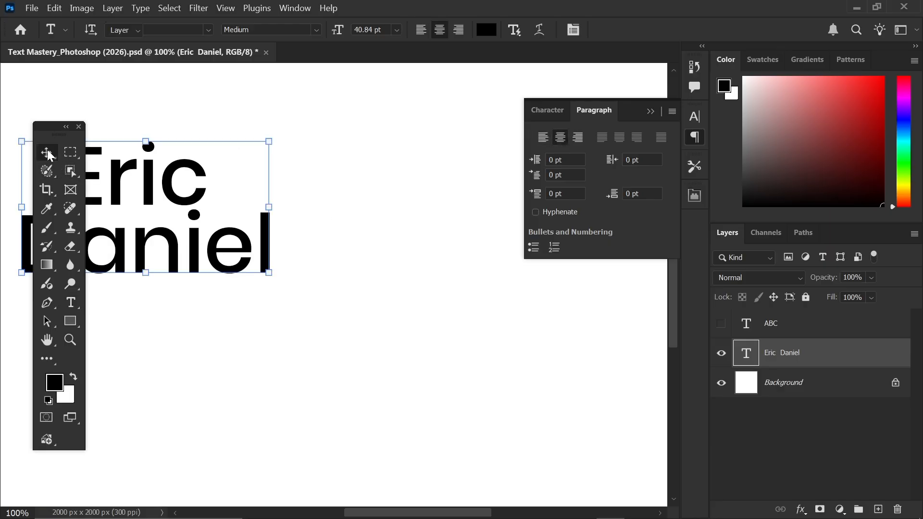
drag(66, 138, 47, 143)
drag(118, 203, 287, 222)
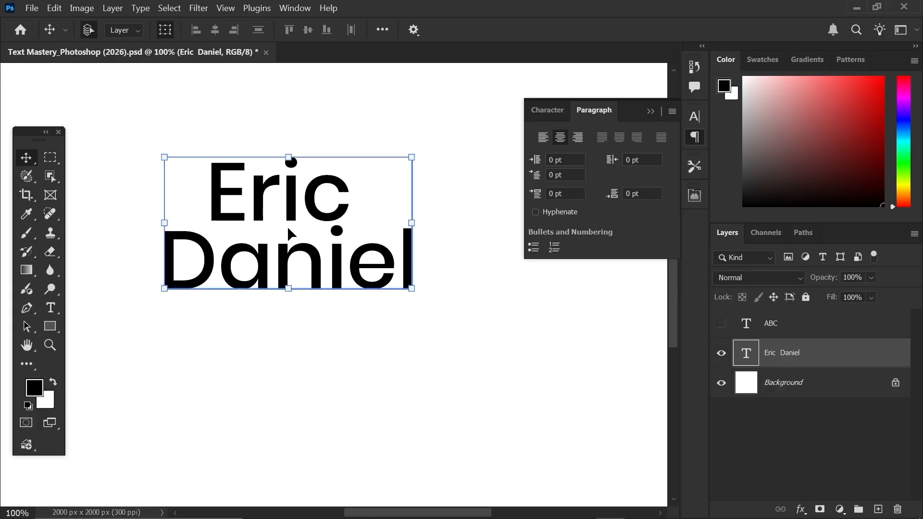
click(577, 138)
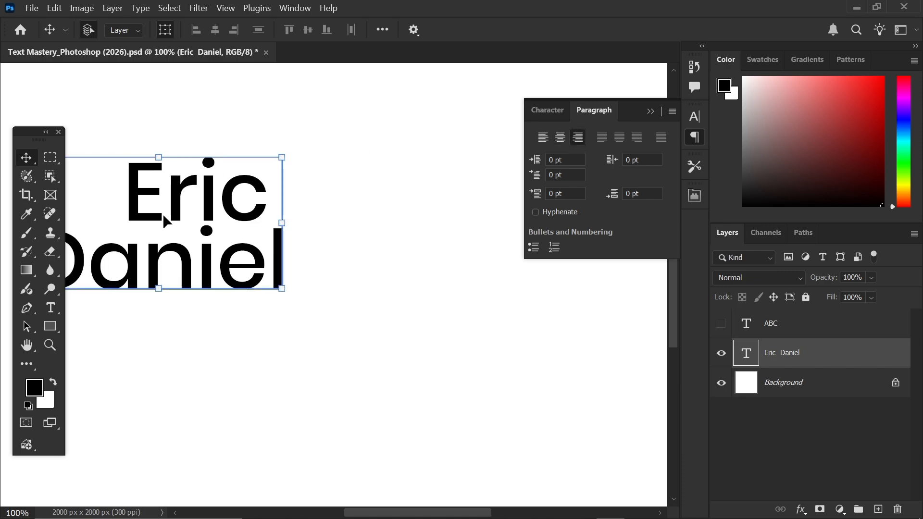
drag(166, 202, 304, 217)
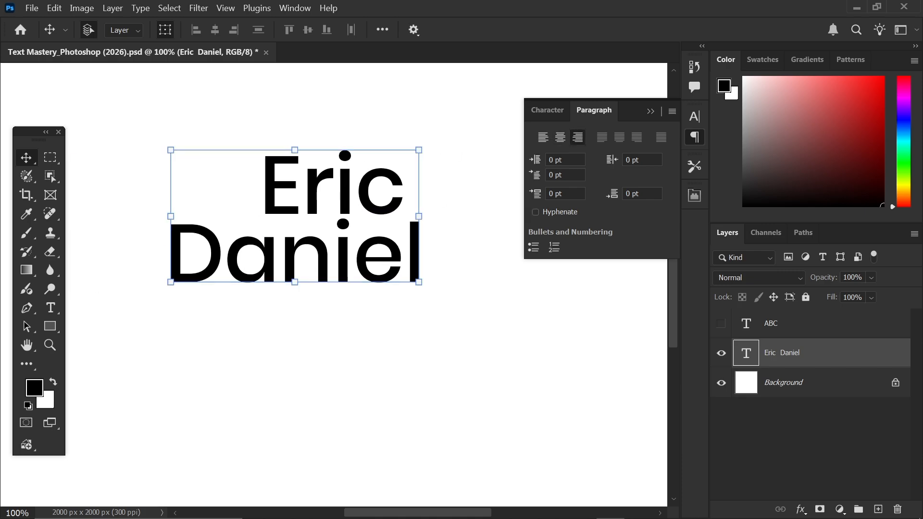
click(543, 137)
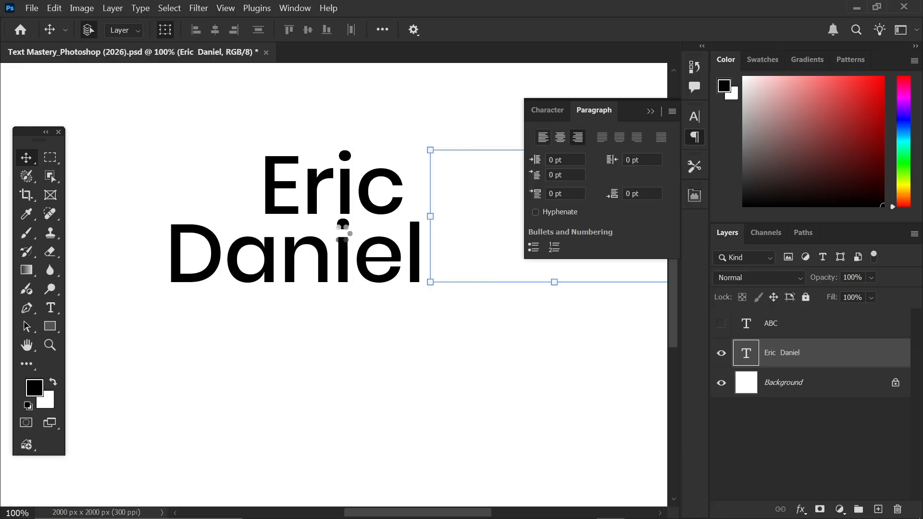
drag(480, 244, 212, 227)
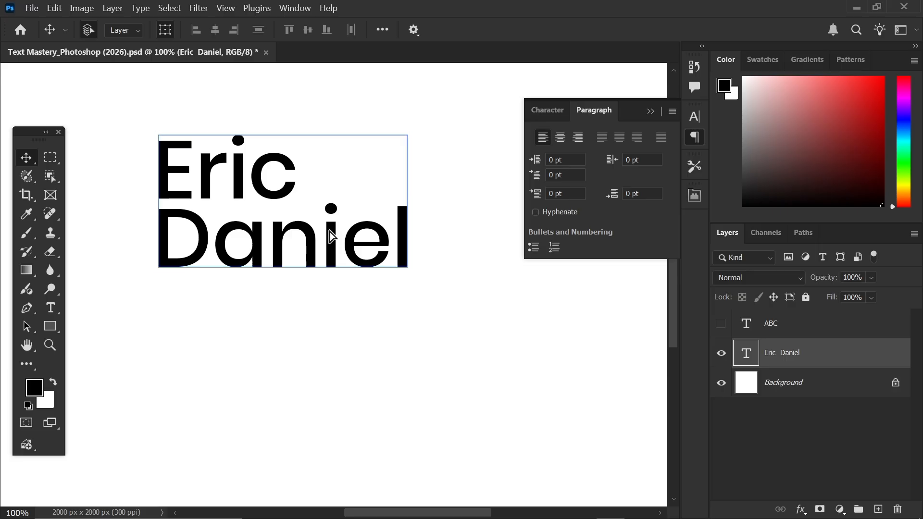
drag(330, 231, 306, 244)
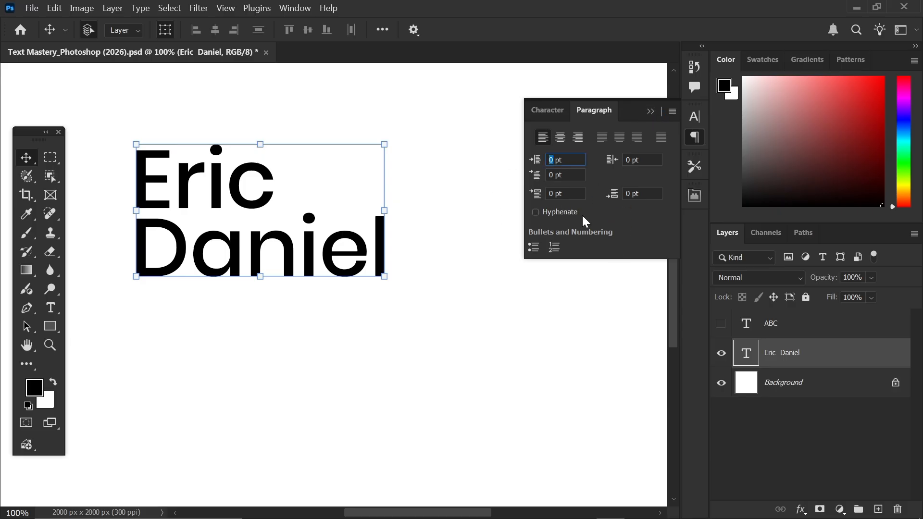
text(20)
key(Return)
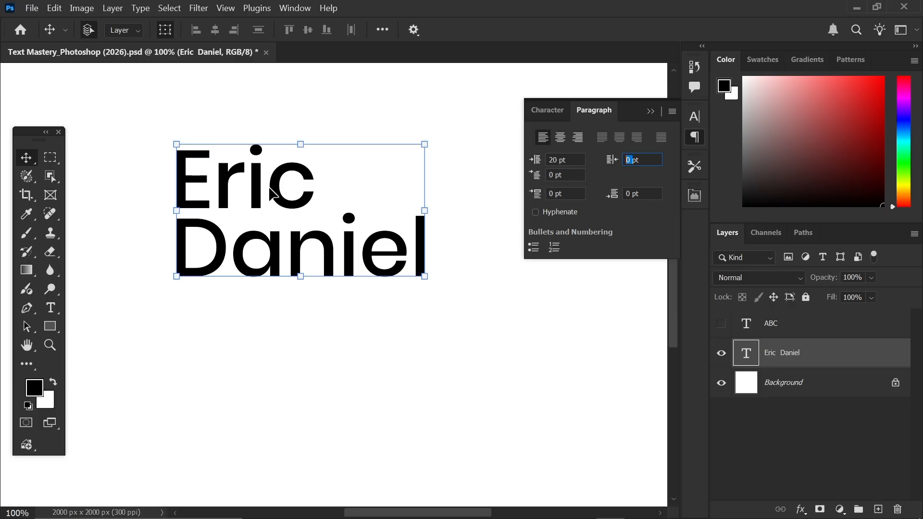
drag(255, 198, 244, 200)
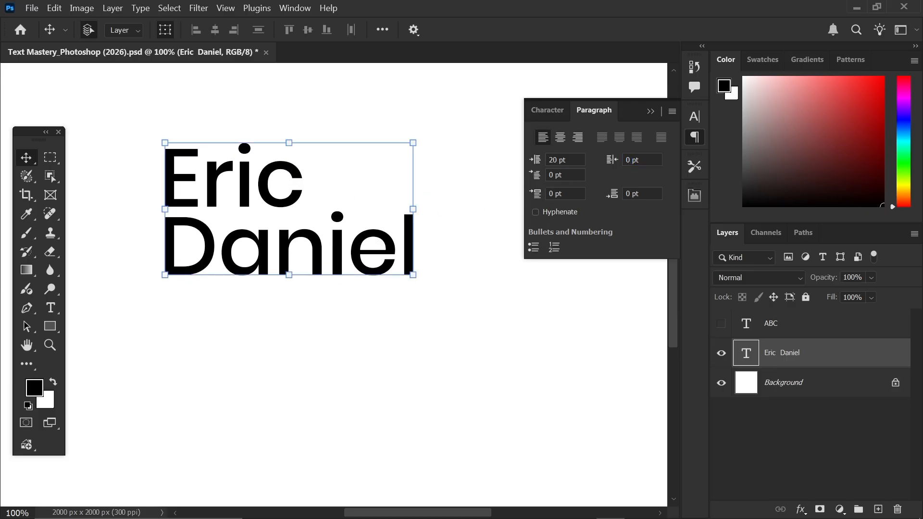
text(0)
key(Return)
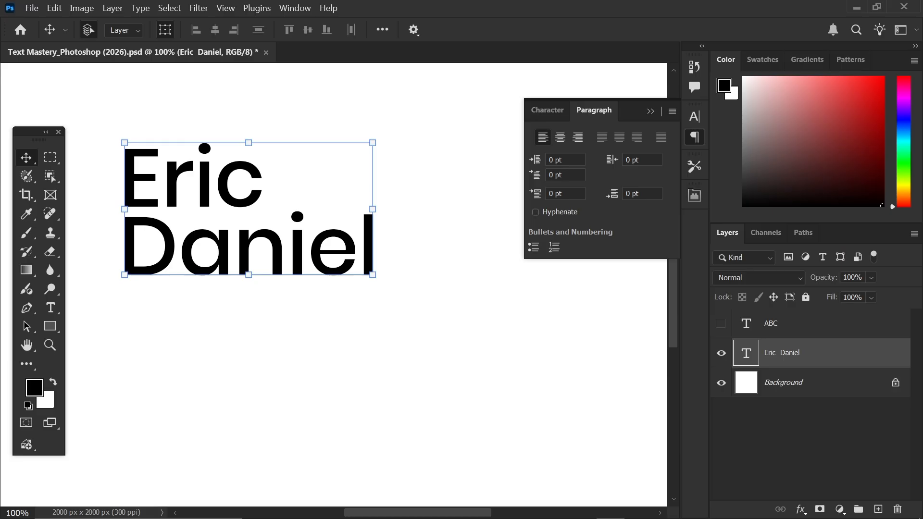
text(10)
key(Return)
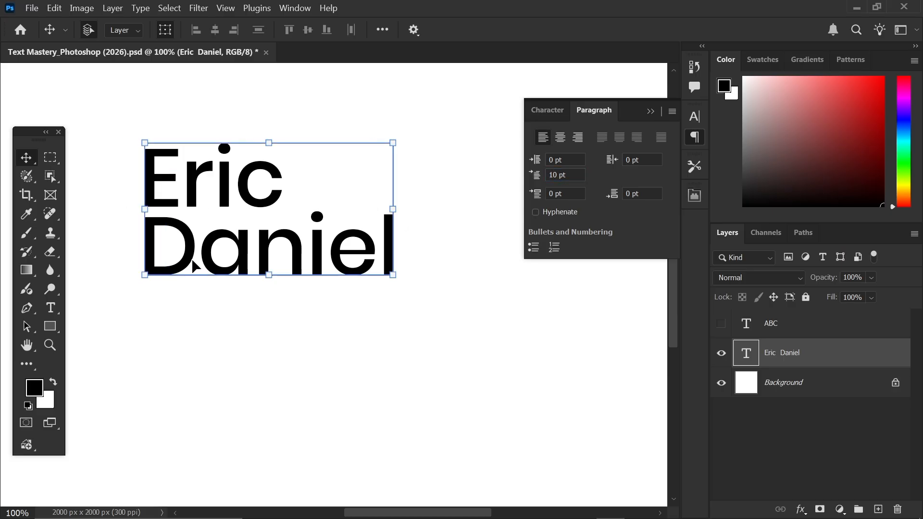
drag(192, 264, 182, 266)
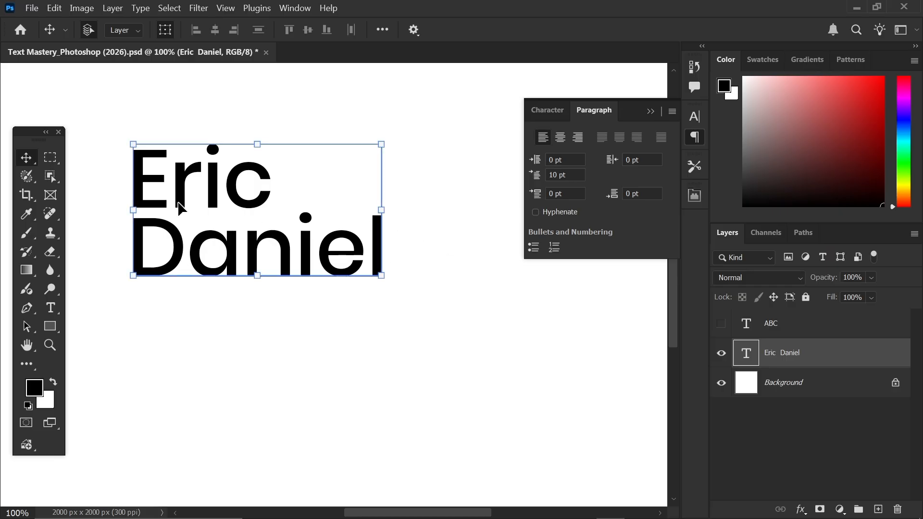
drag(177, 202, 188, 202)
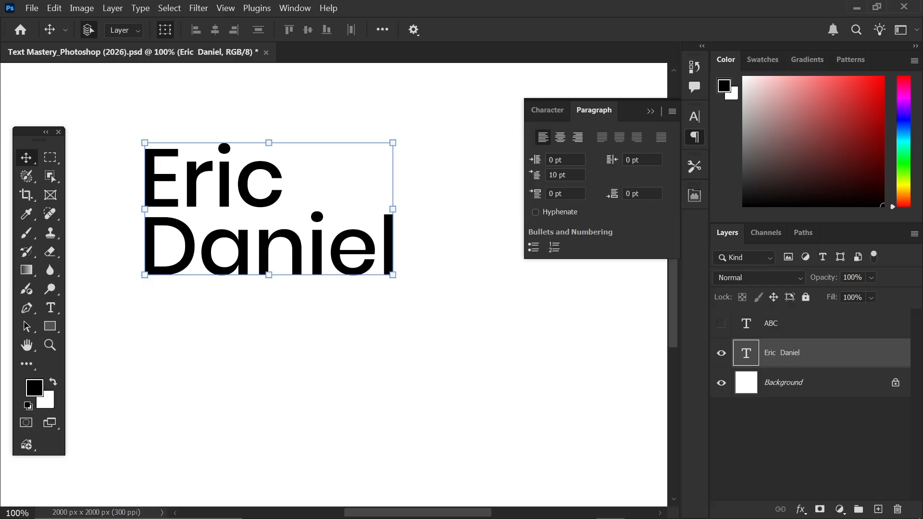
drag(557, 175, 473, 159)
text(0)
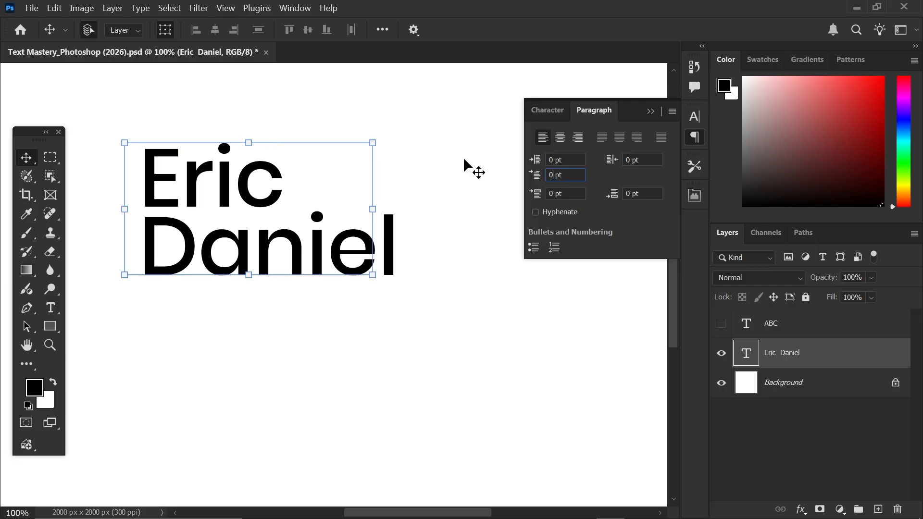
key(Return)
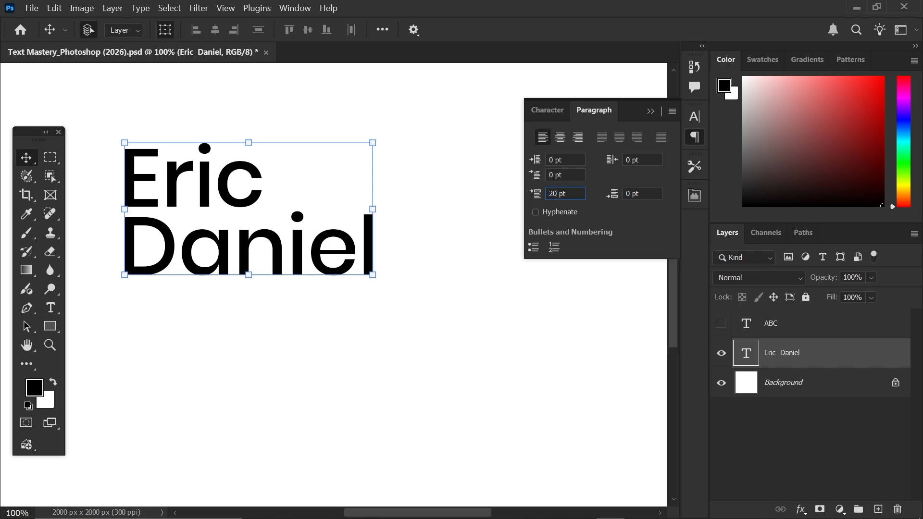
key(Return)
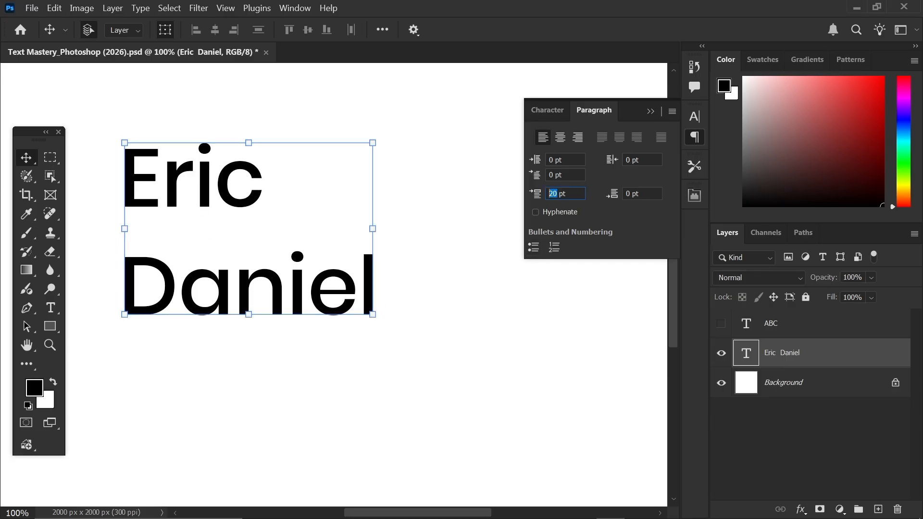
key(Return)
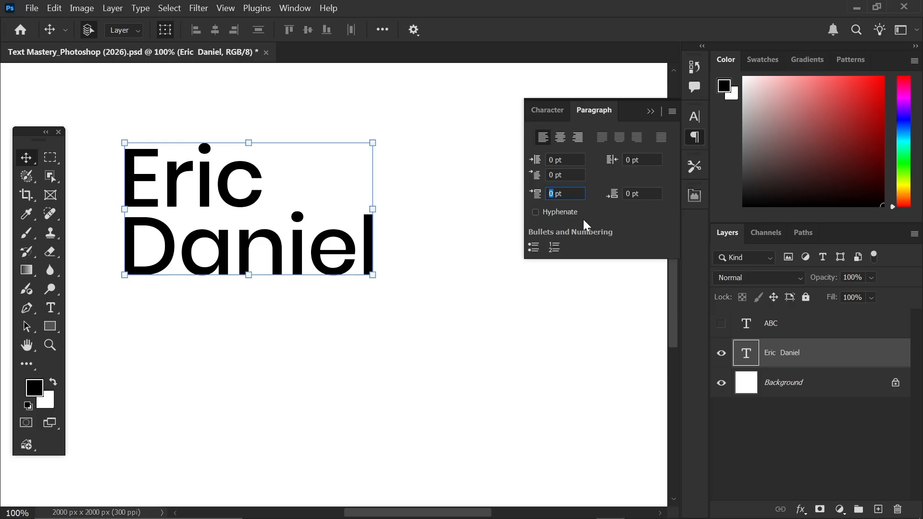
drag(189, 201, 197, 203)
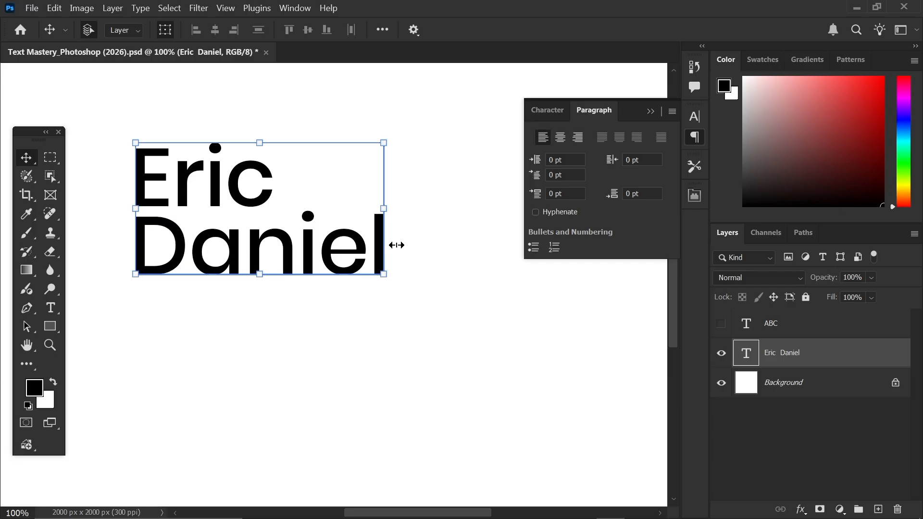
click(533, 247)
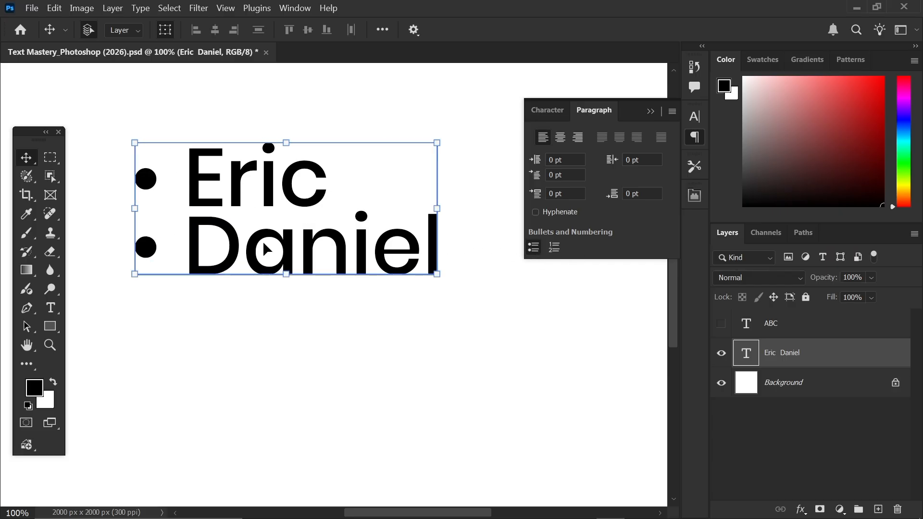
mouse_move(269, 251)
mouse_down()
mouse_move(295, 253)
mouse_move(284, 255)
mouse_up()
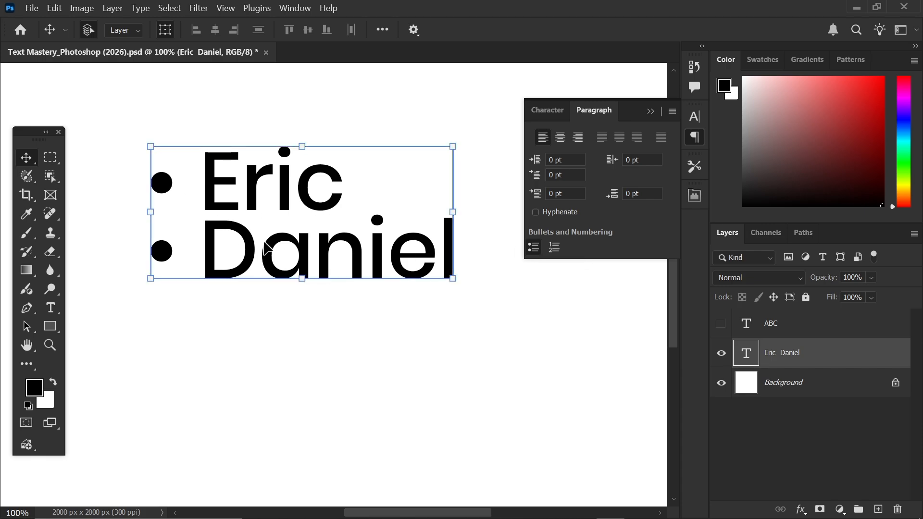
mouse_move(268, 248)
mouse_down()
mouse_move(230, 248)
mouse_move(249, 247)
mouse_up()
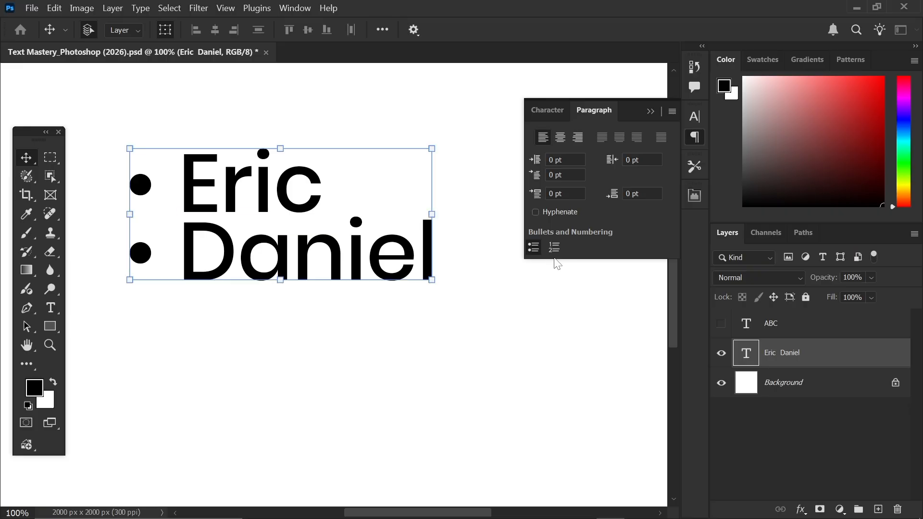
click(554, 248)
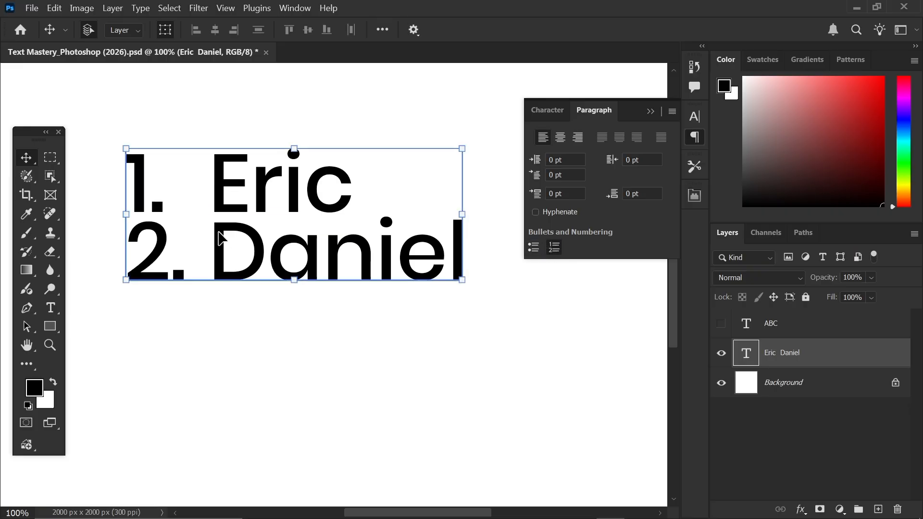
mouse_move(273, 249)
mouse_down()
mouse_move(256, 247)
mouse_move(274, 250)
mouse_up()
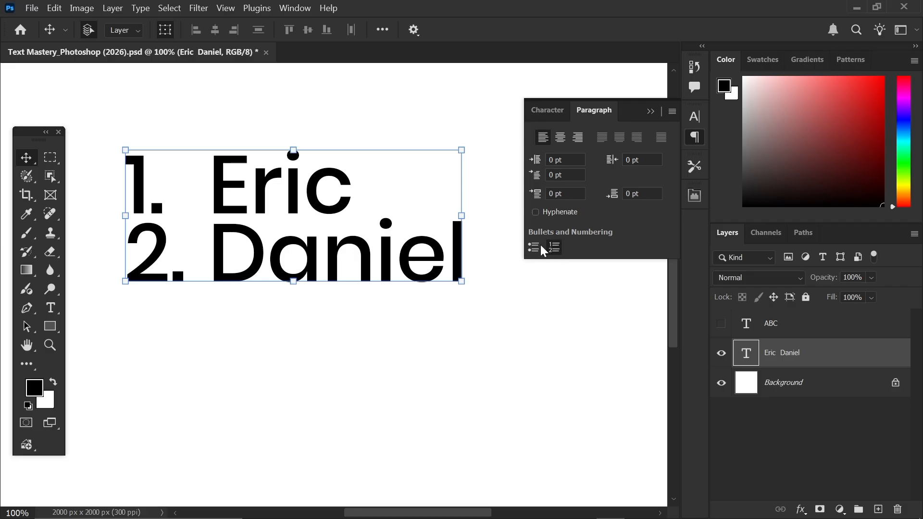
click(554, 249)
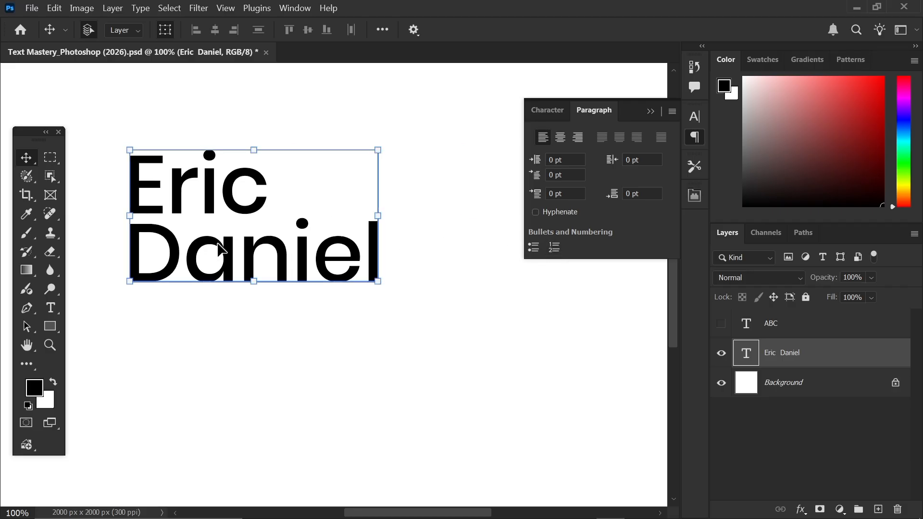
drag(220, 248, 213, 245)
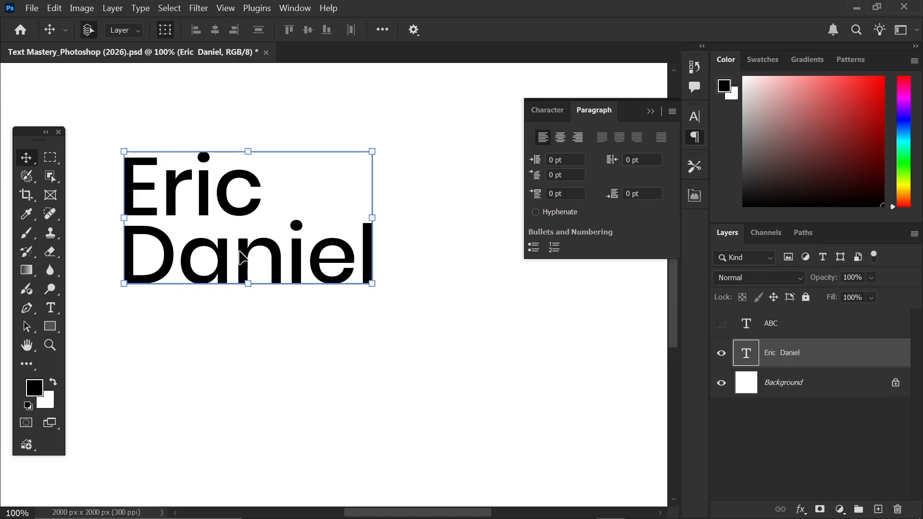
drag(242, 261, 248, 247)
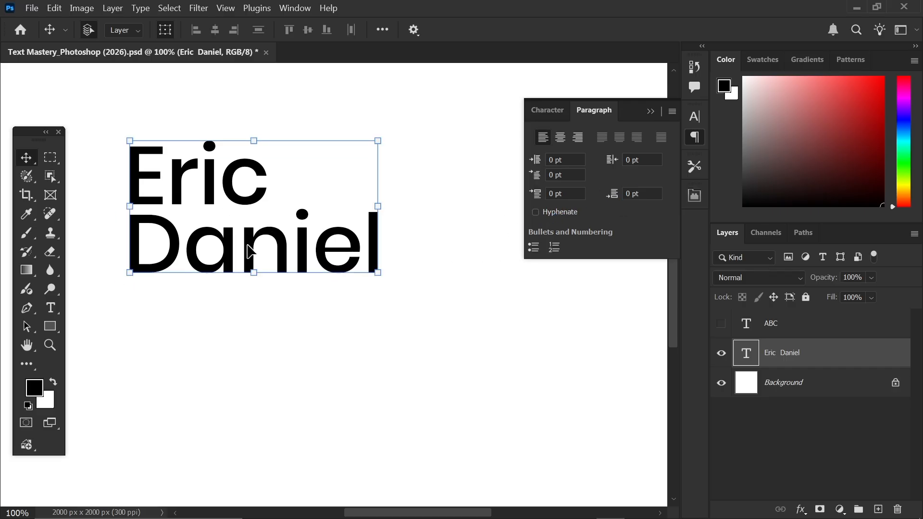
- Collapse the Paragraph panel, show the green ABC layer and drag it just below Daniel
click(650, 111)
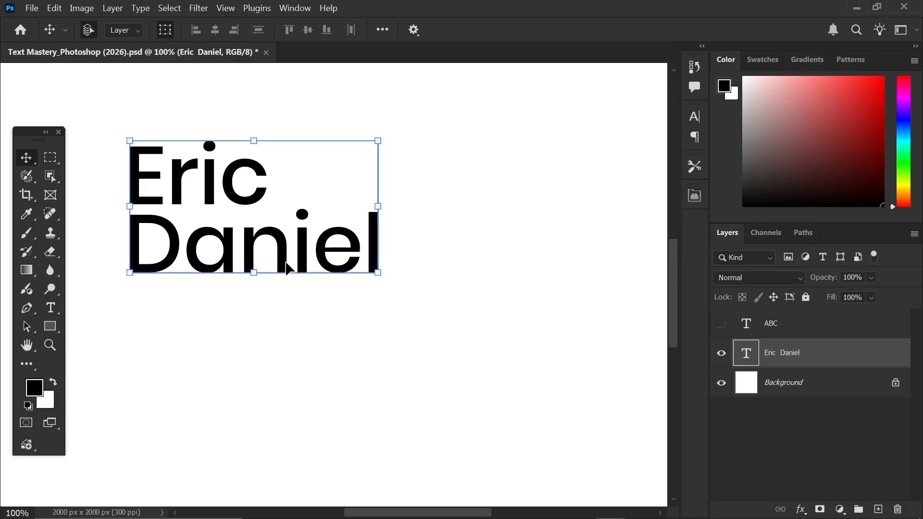
drag(289, 265, 313, 279)
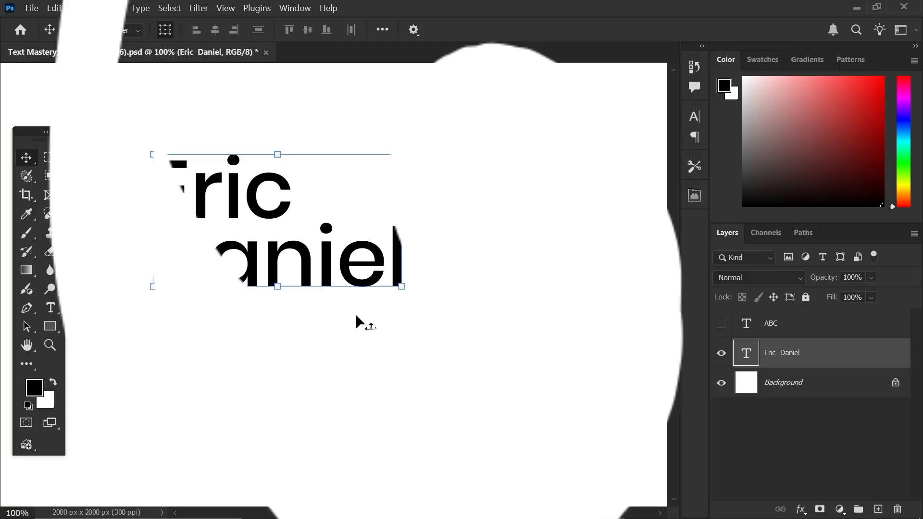
click(357, 320)
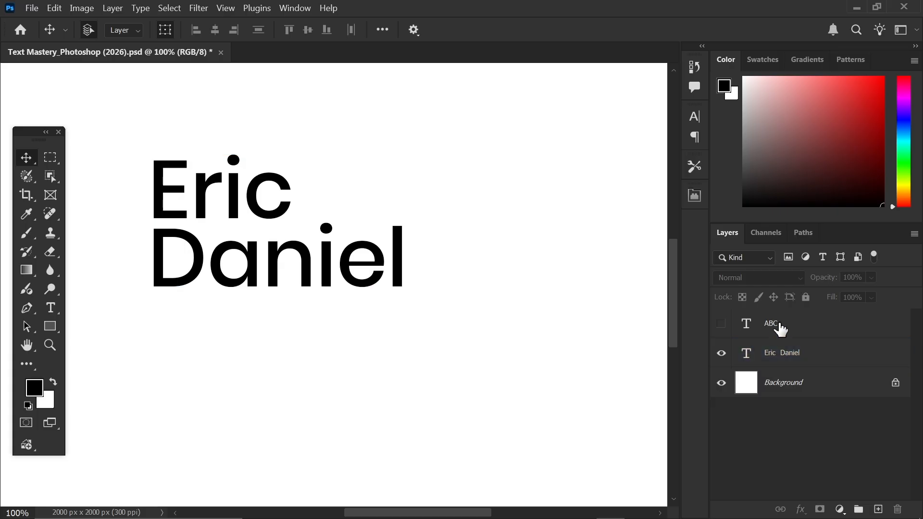
click(721, 324)
click(247, 244)
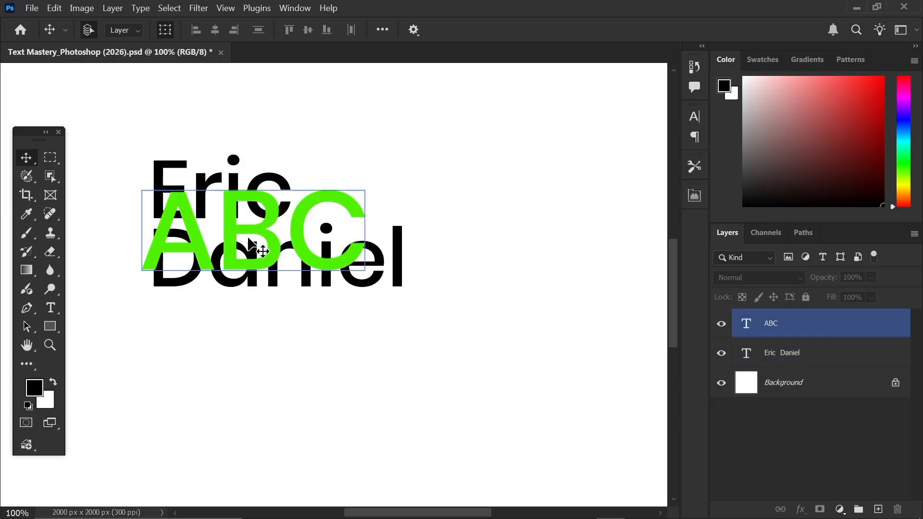
drag(259, 238, 268, 349)
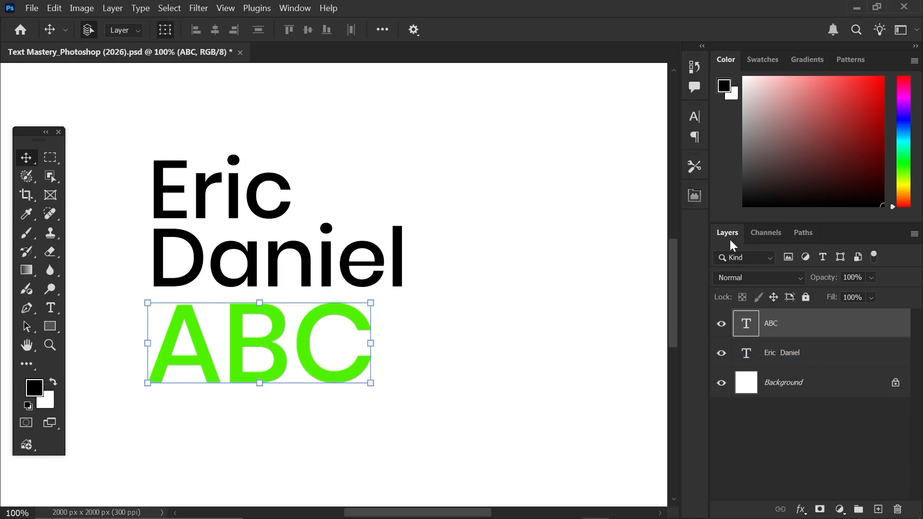
- Toggle ABC's visibility off and on, and keep its opacity at 100%
mouse_move(730, 241)
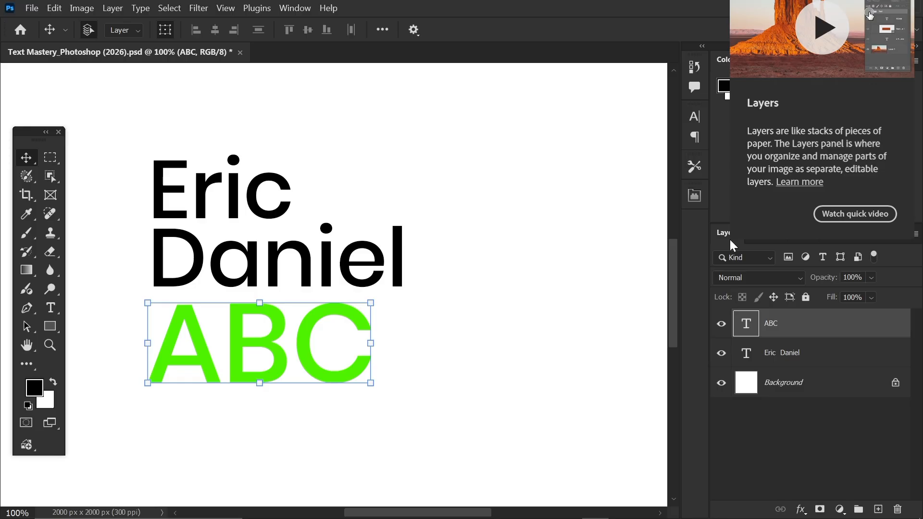
click(722, 325)
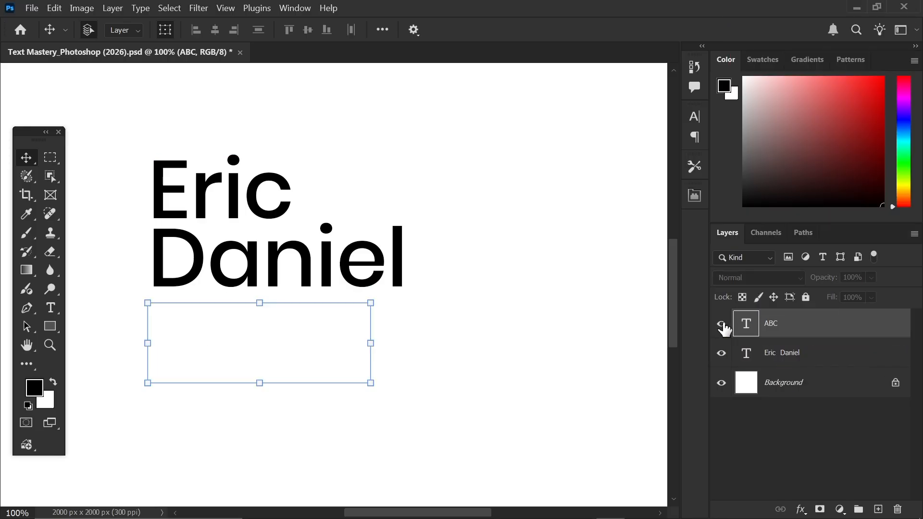
click(723, 325)
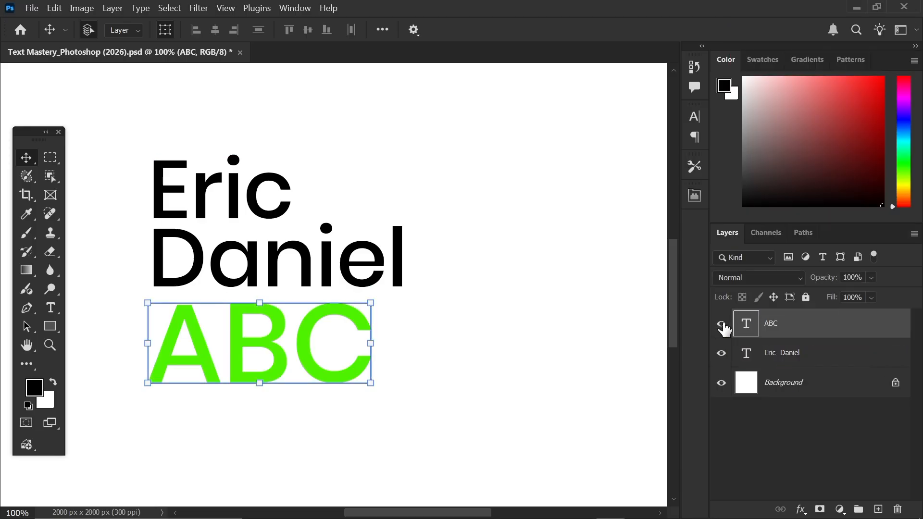
click(871, 278)
mouse_move(894, 294)
mouse_down()
mouse_move(849, 295)
mouse_move(897, 295)
mouse_up()
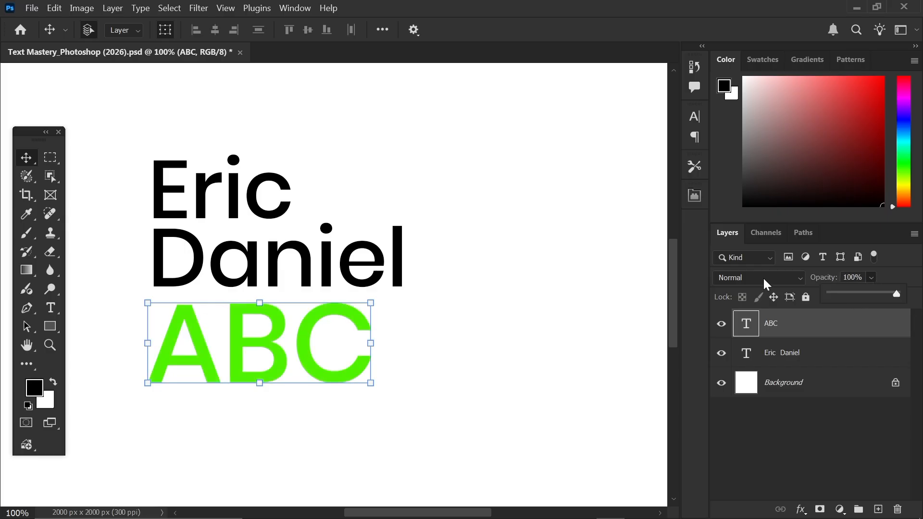
click(799, 324)
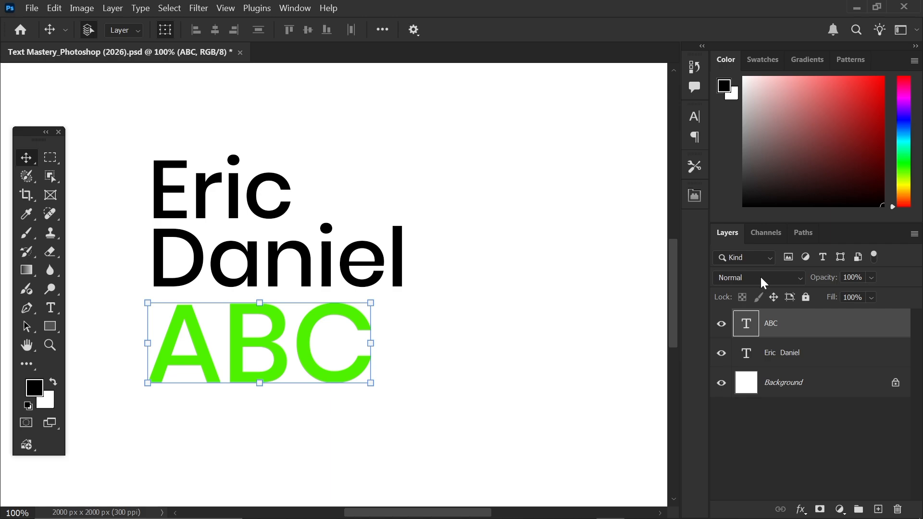
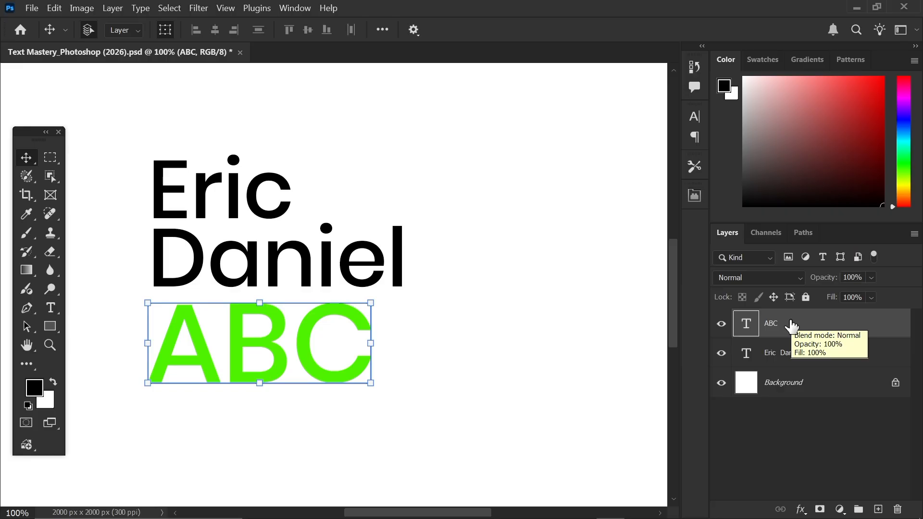
- Hide the green ABC text layer
click(512, 276)
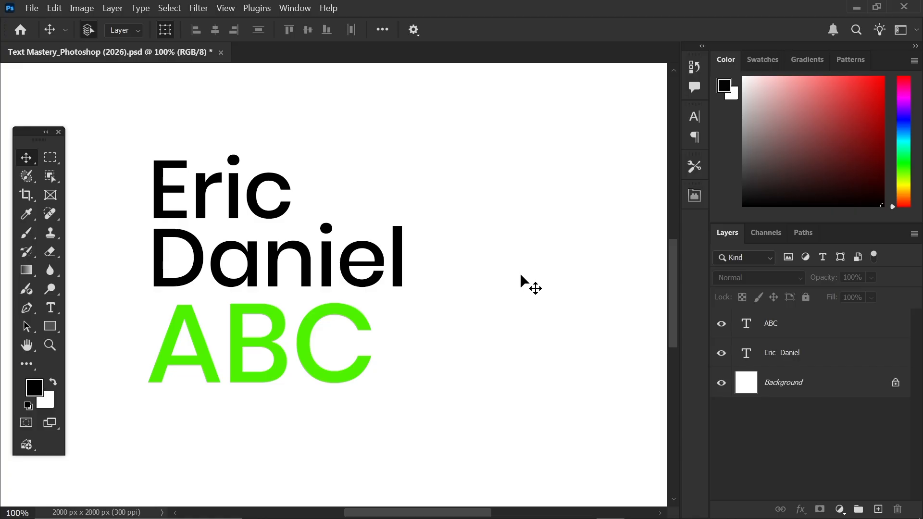
click(736, 353)
click(789, 340)
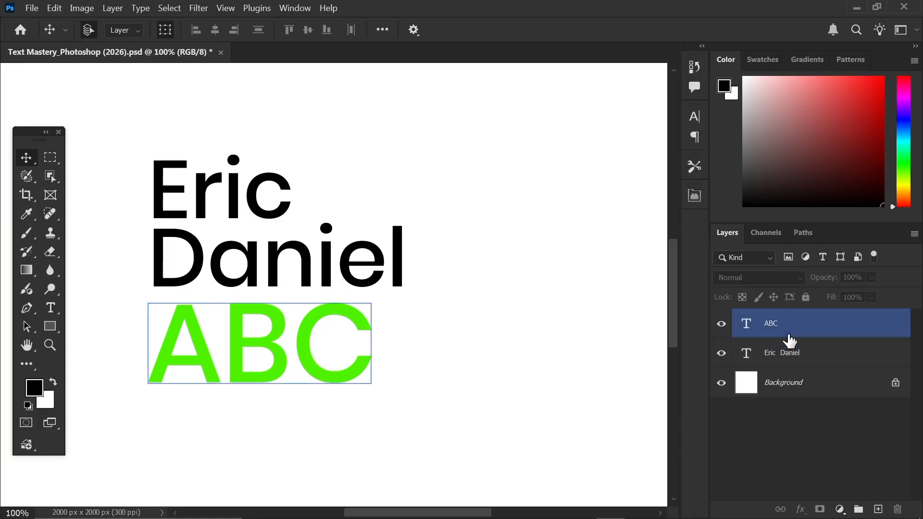
click(792, 355)
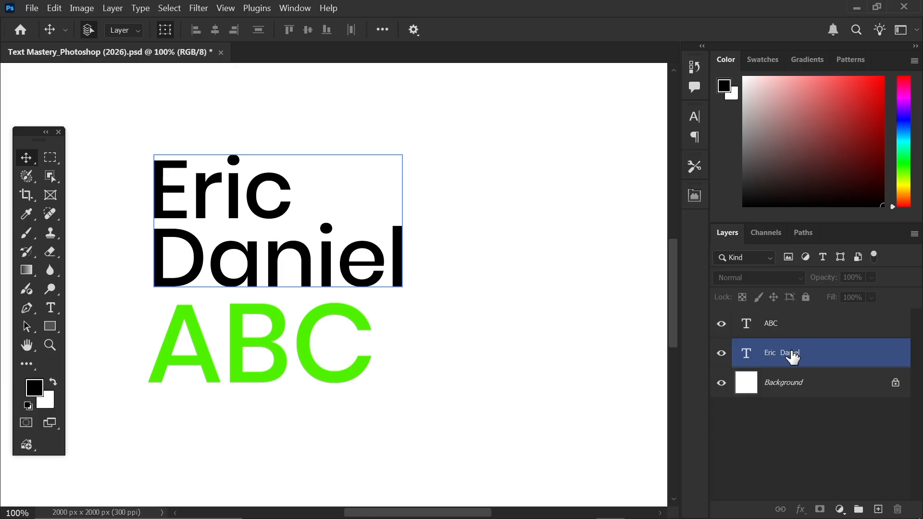
click(787, 336)
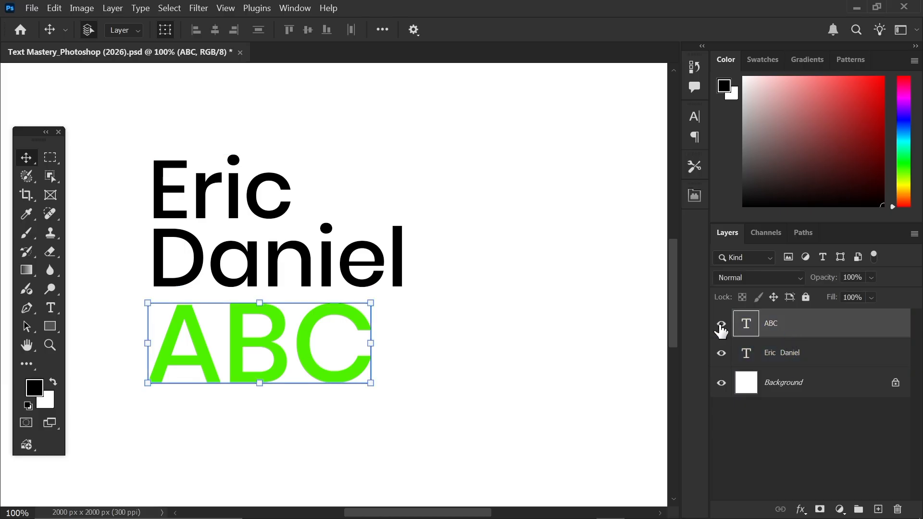
click(721, 324)
click(786, 349)
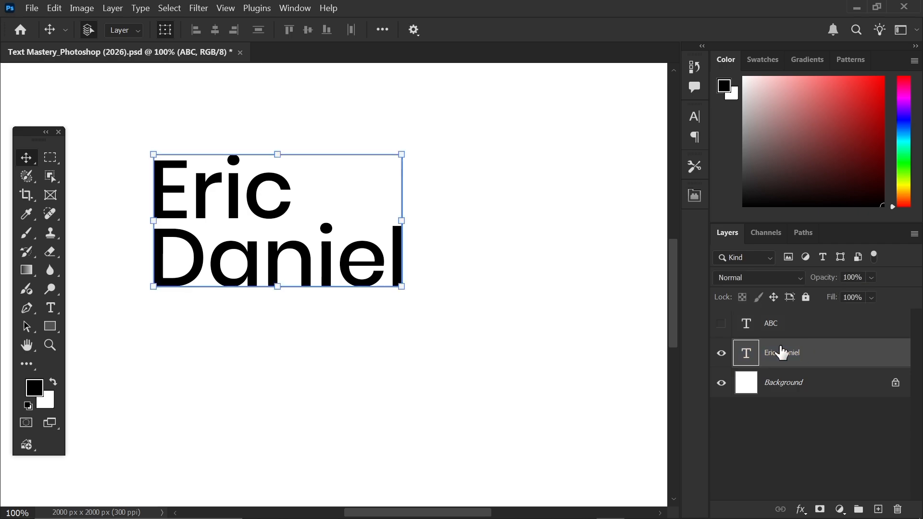
drag(308, 258, 319, 274)
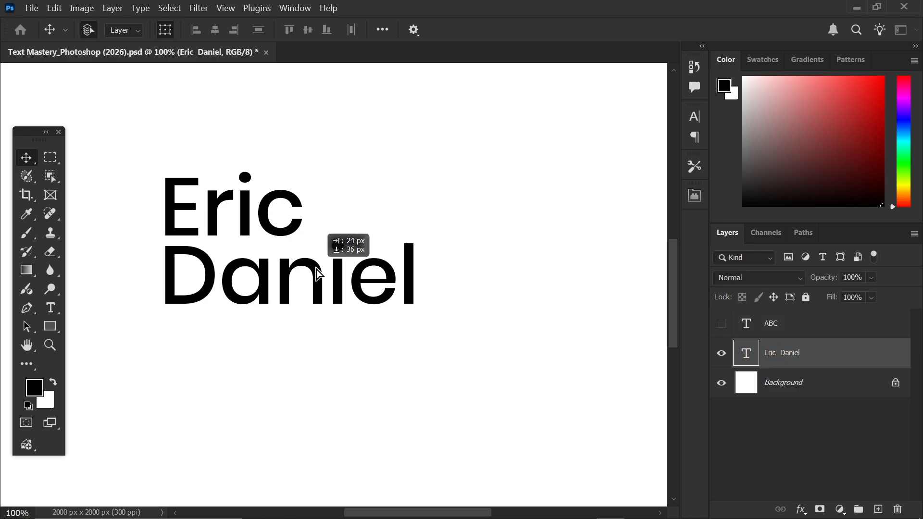
drag(319, 274, 266, 279)
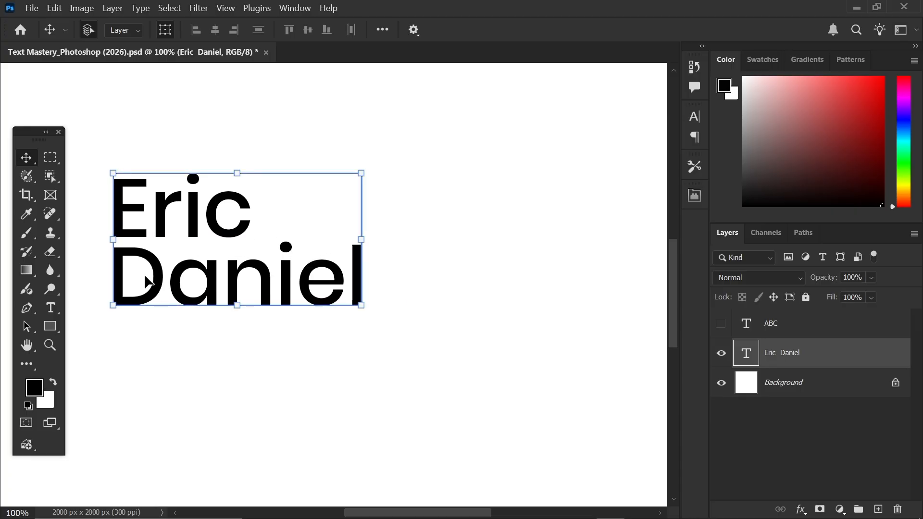
key(t)
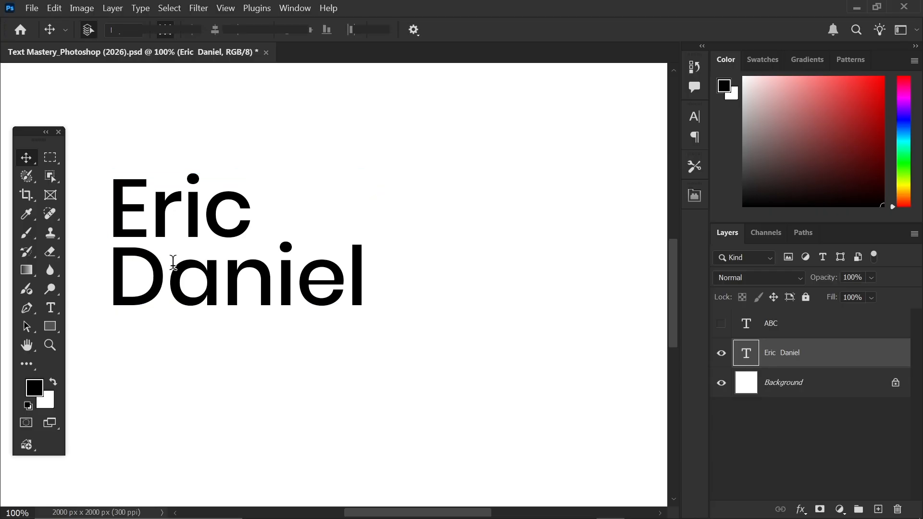
click(120, 271)
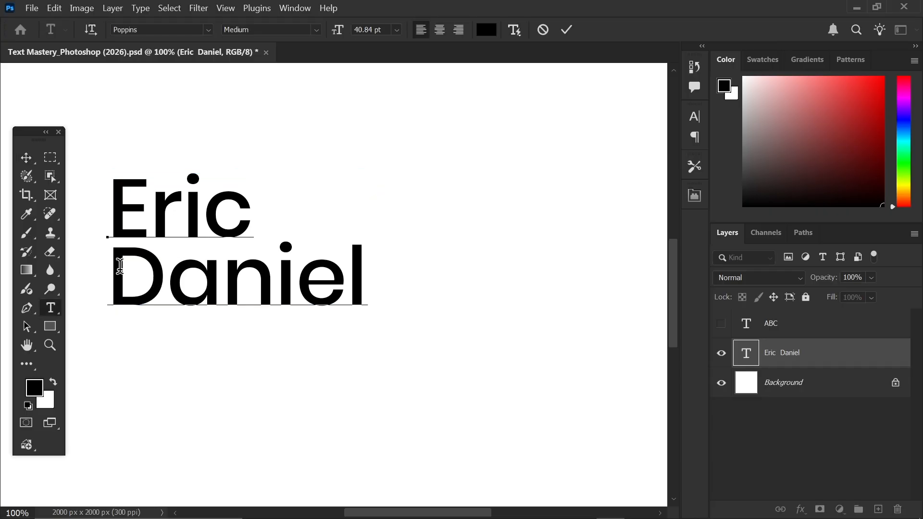
key(BackSpace)
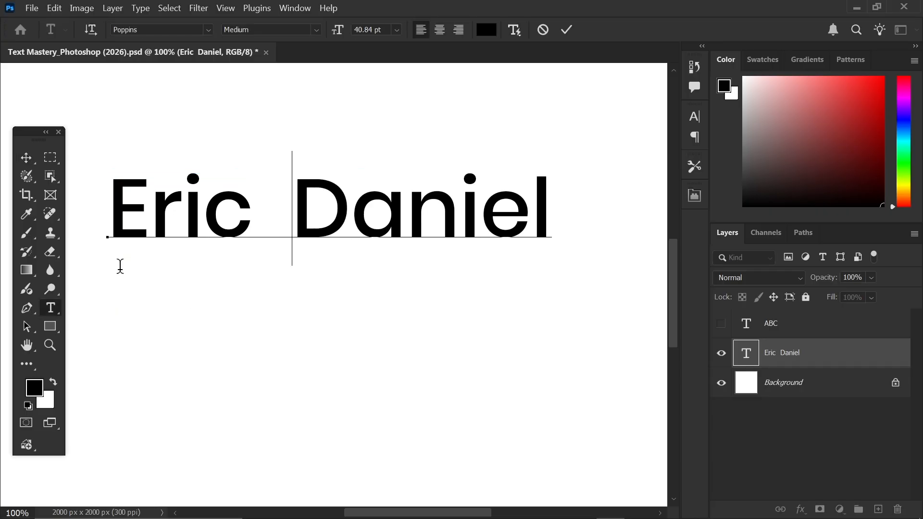
key(BackSpace)
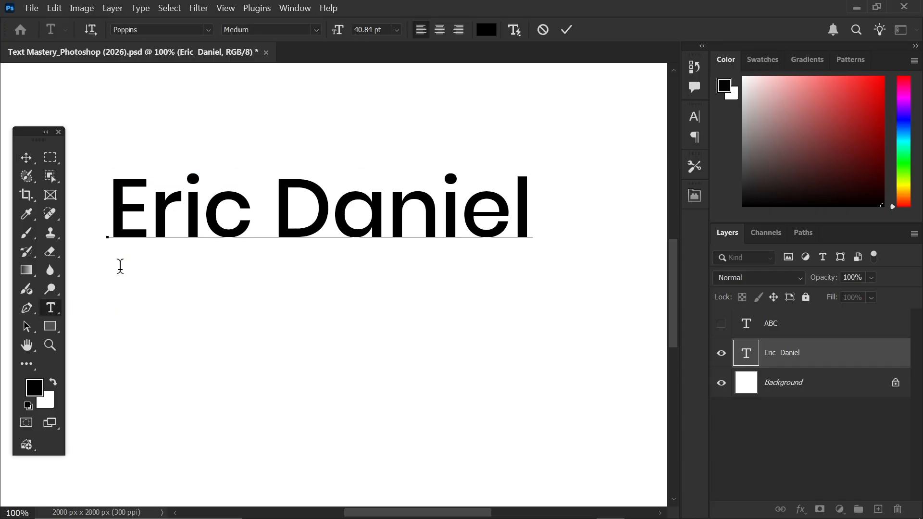
click(567, 31)
key(v)
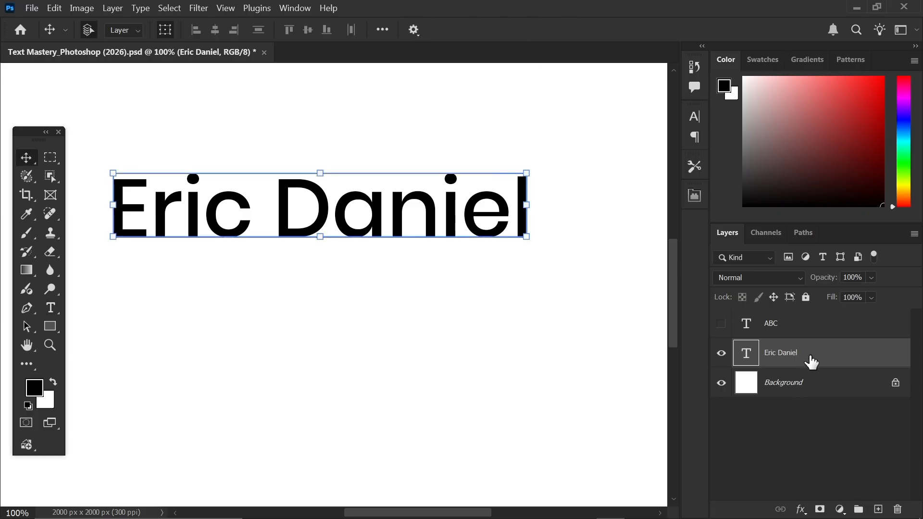
right_click(811, 361)
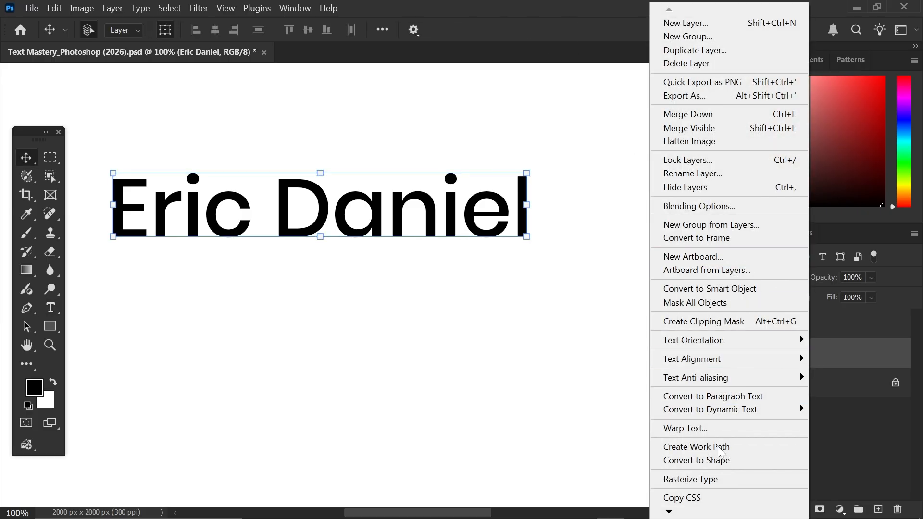
click(706, 485)
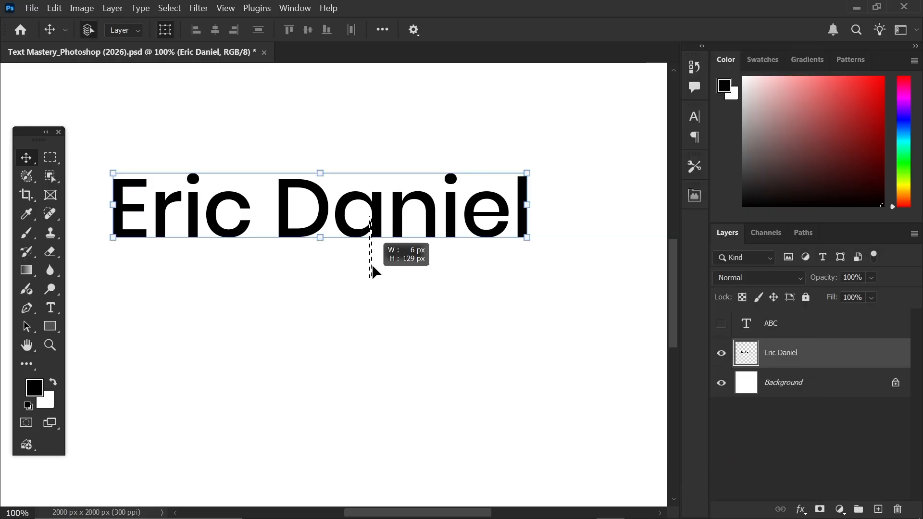
drag(379, 222, 398, 256)
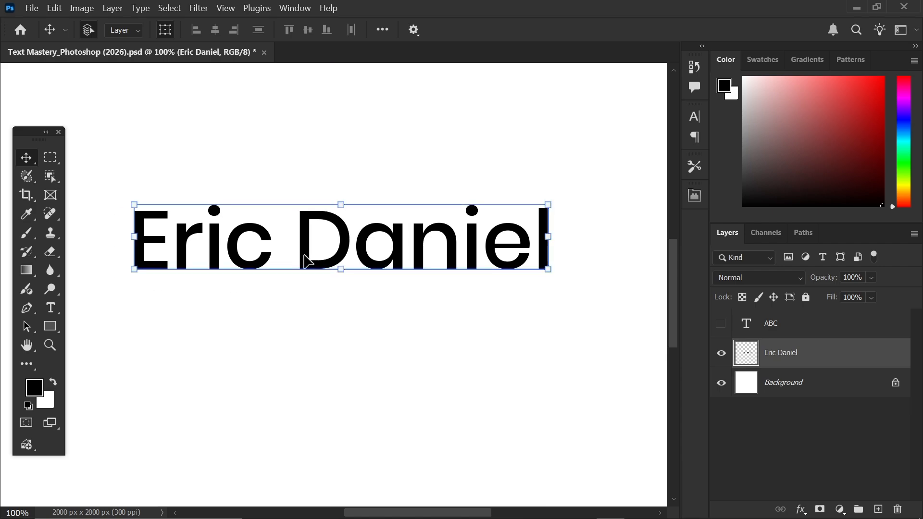
mouse_move(305, 259)
mouse_down()
mouse_move(306, 251)
mouse_move(305, 270)
mouse_up()
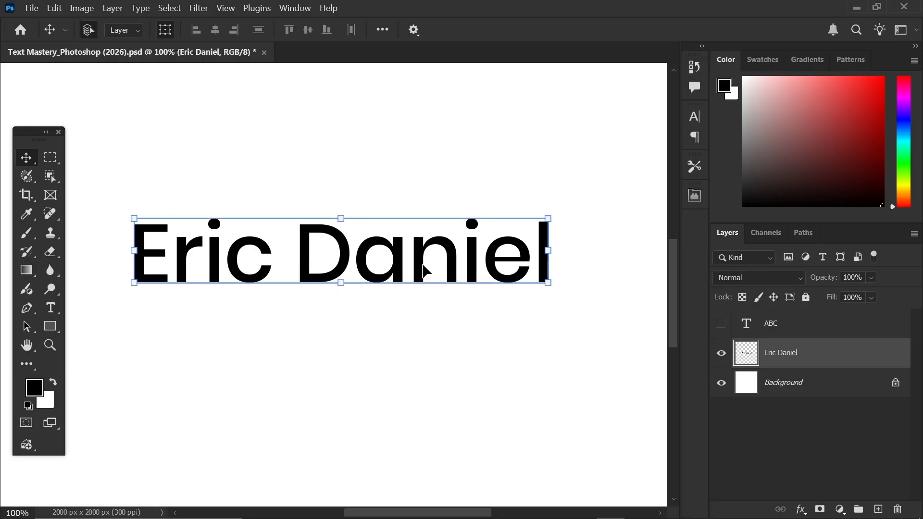
drag(421, 267, 421, 239)
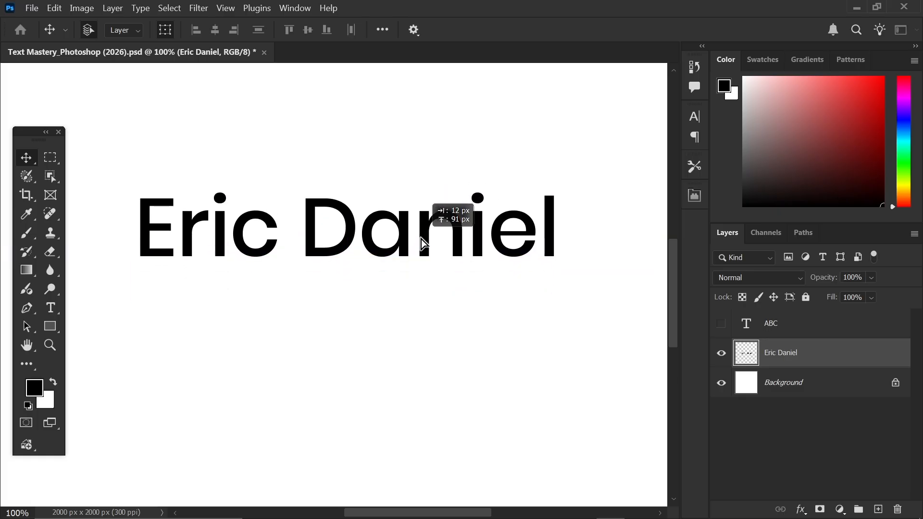
drag(421, 238, 421, 239)
mouse_move(421, 239)
mouse_down()
mouse_move(418, 260)
mouse_move(419, 247)
mouse_up()
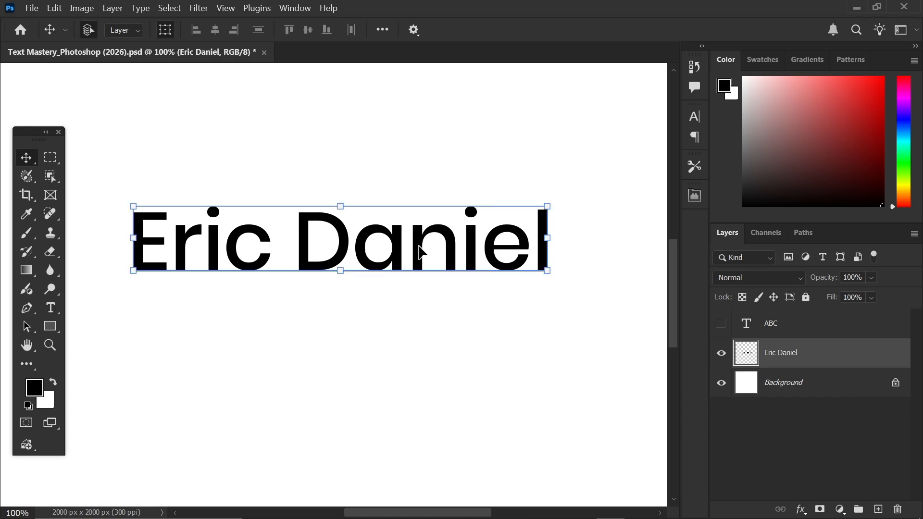
key(ctrl+z)
key(ctrl+z)
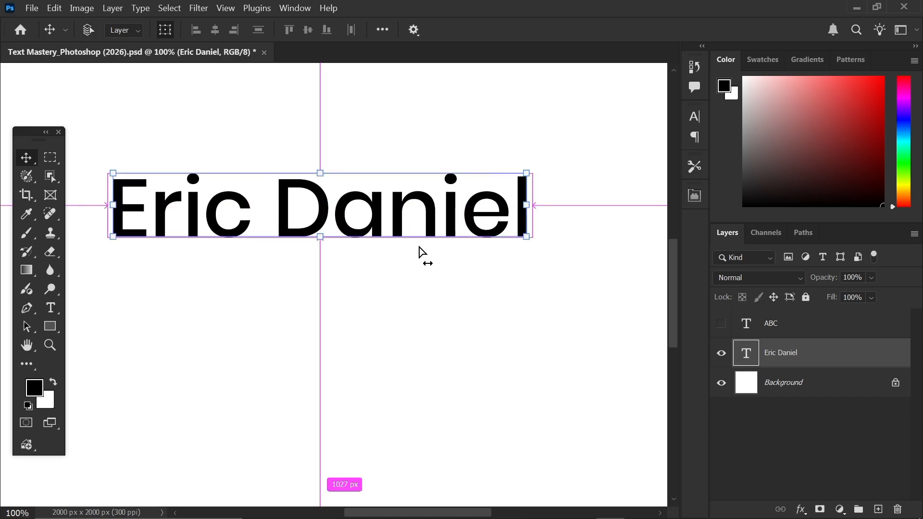
click(282, 273)
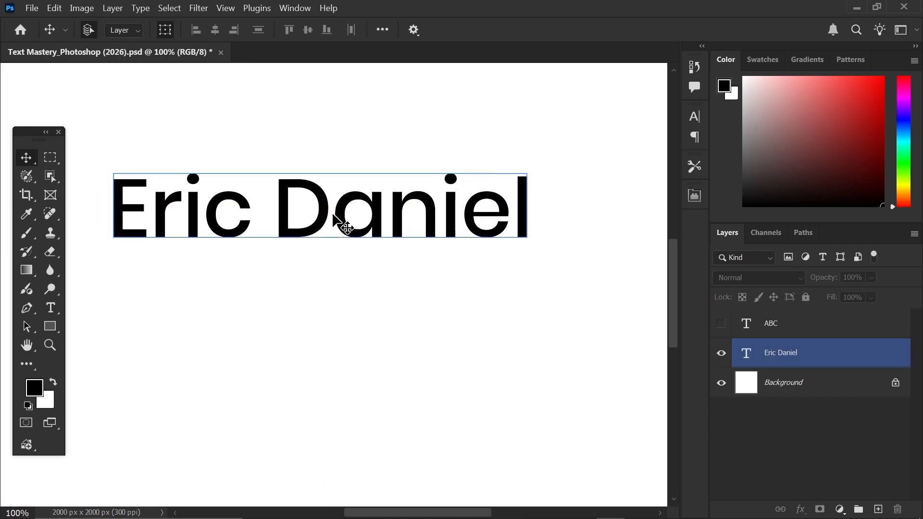
drag(339, 214, 338, 245)
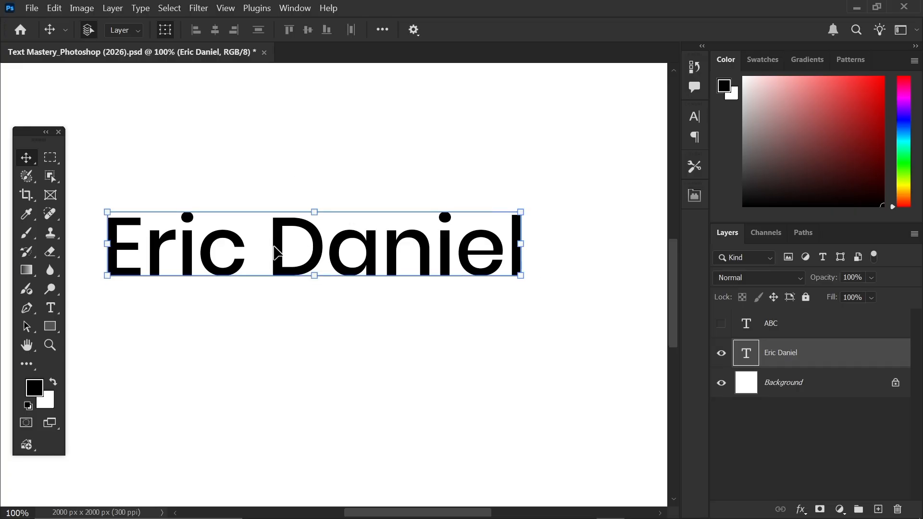
drag(282, 251, 295, 248)
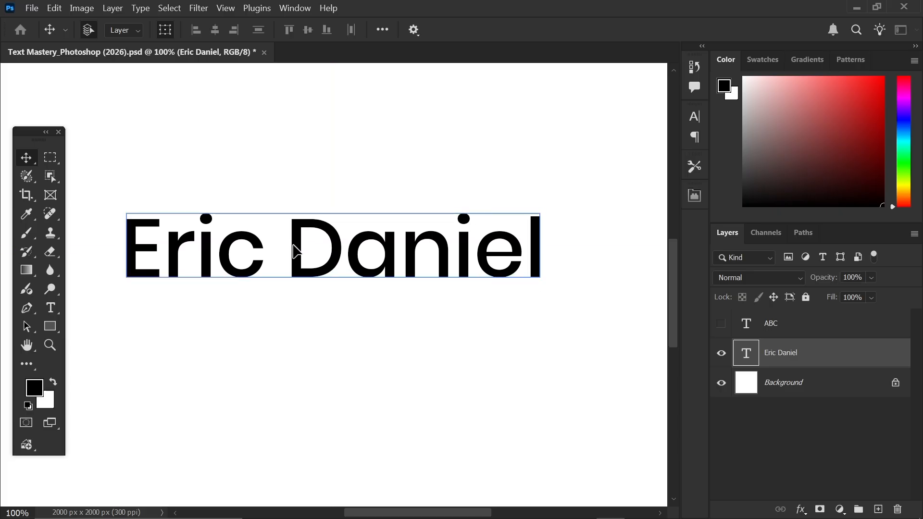
- Replace the space with a line break so Daniel sits on its own line
double_click(294, 244)
click(292, 242)
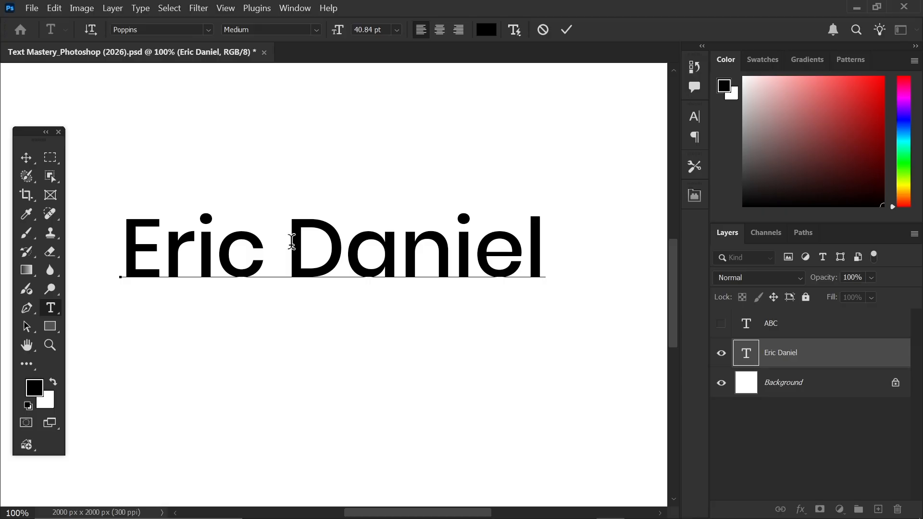
key(Left)
key(Delete)
key(Return)
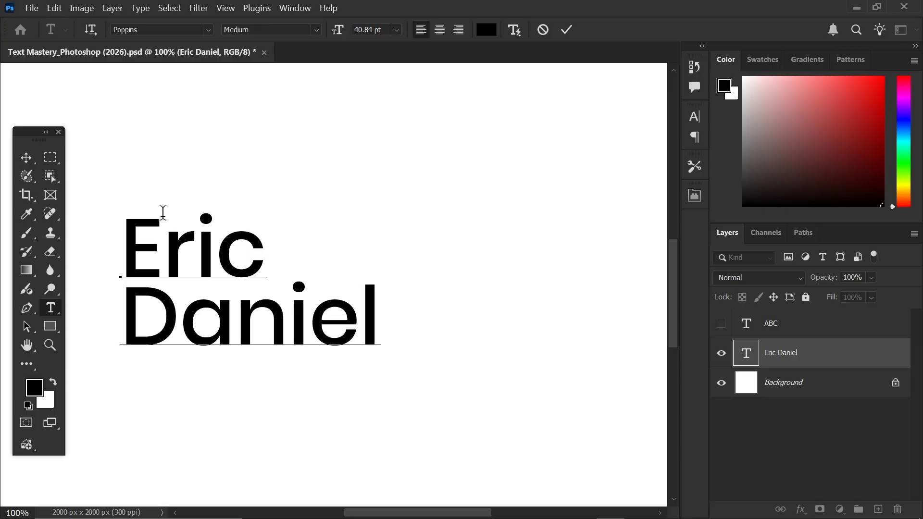
click(567, 30)
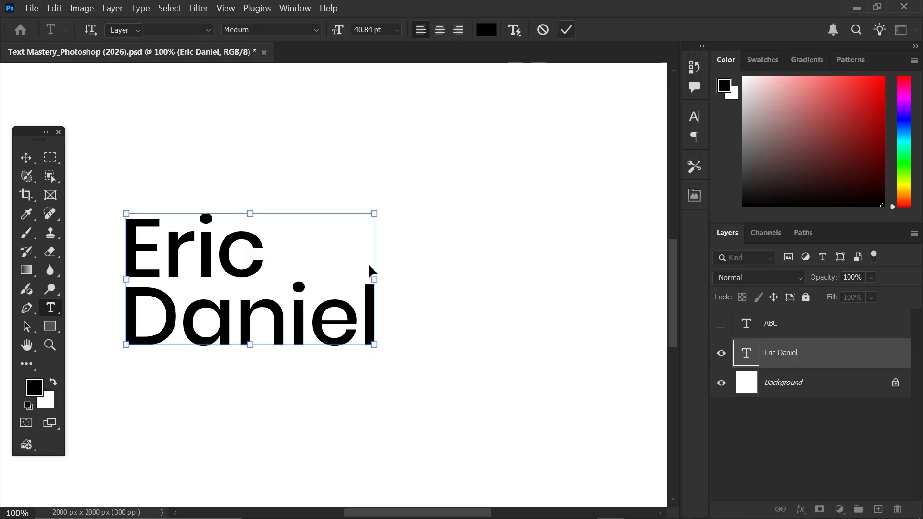
key(v)
drag(225, 314, 268, 266)
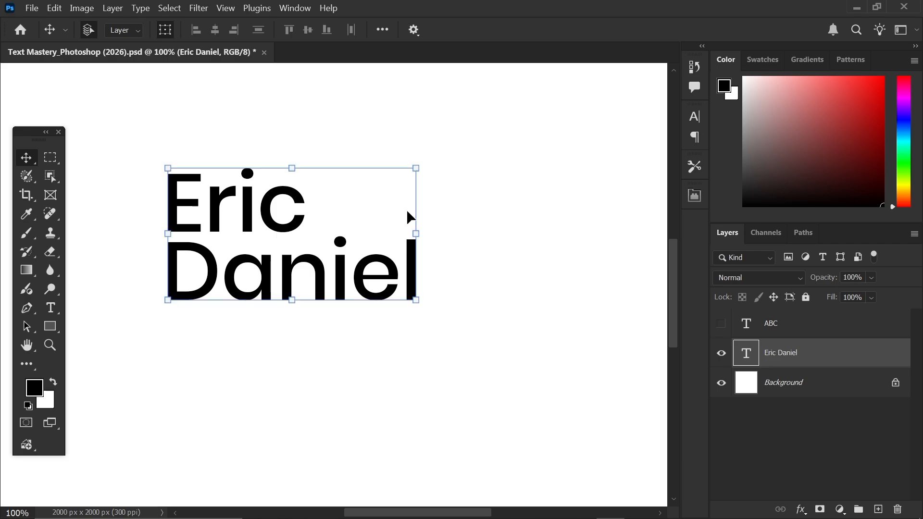
- Set the two-line name in All Caps via the Character panel
click(695, 117)
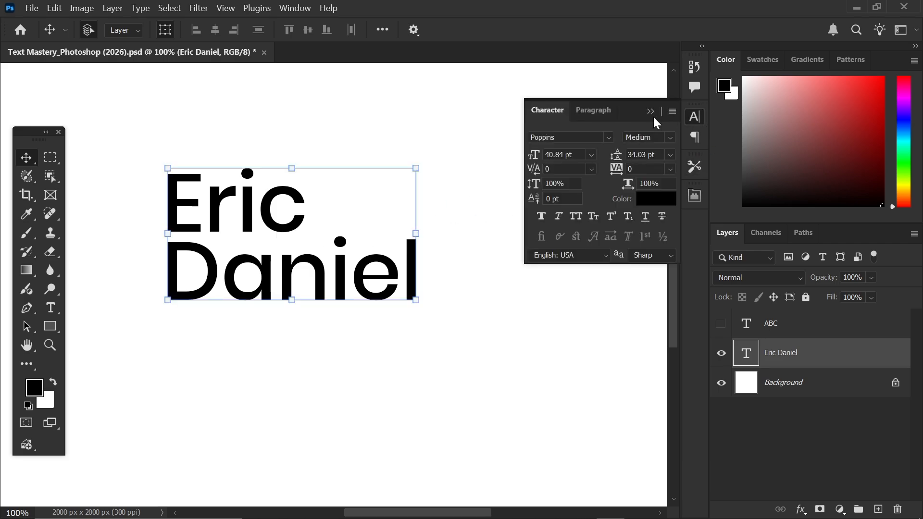
click(576, 218)
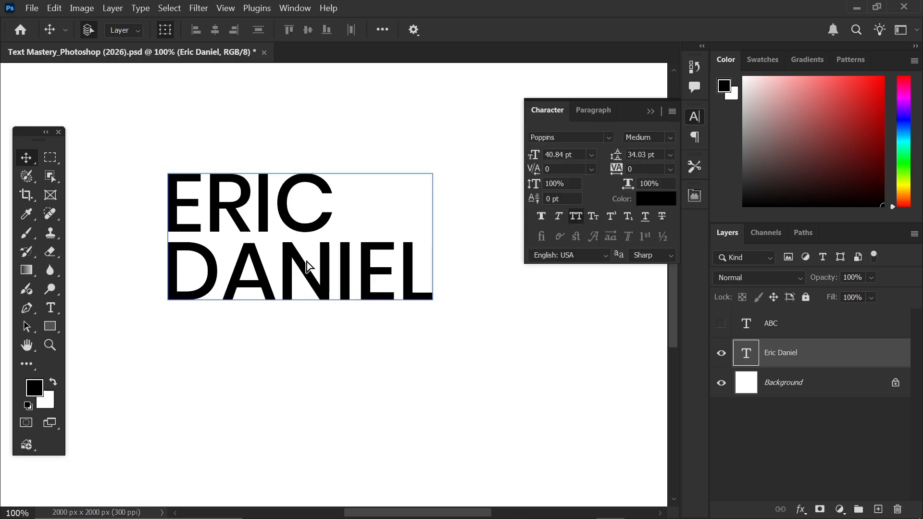
drag(307, 266, 277, 264)
click(650, 111)
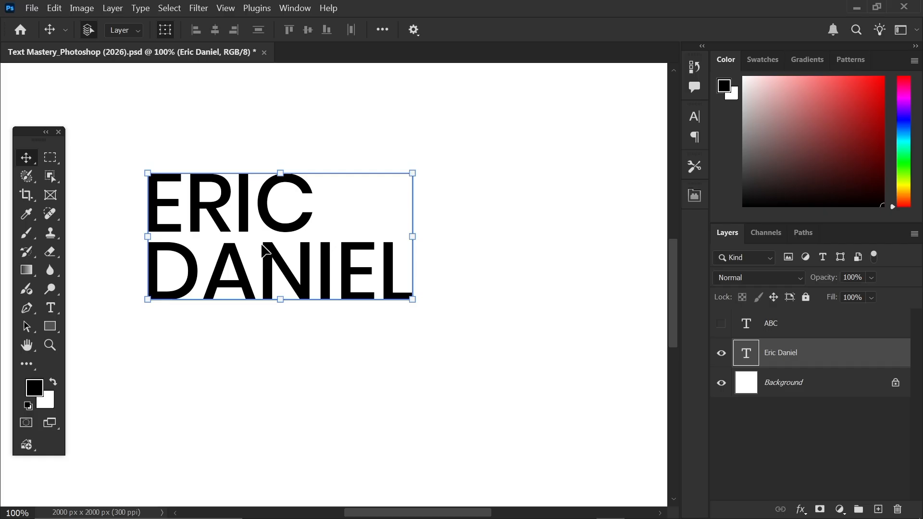
click(143, 7)
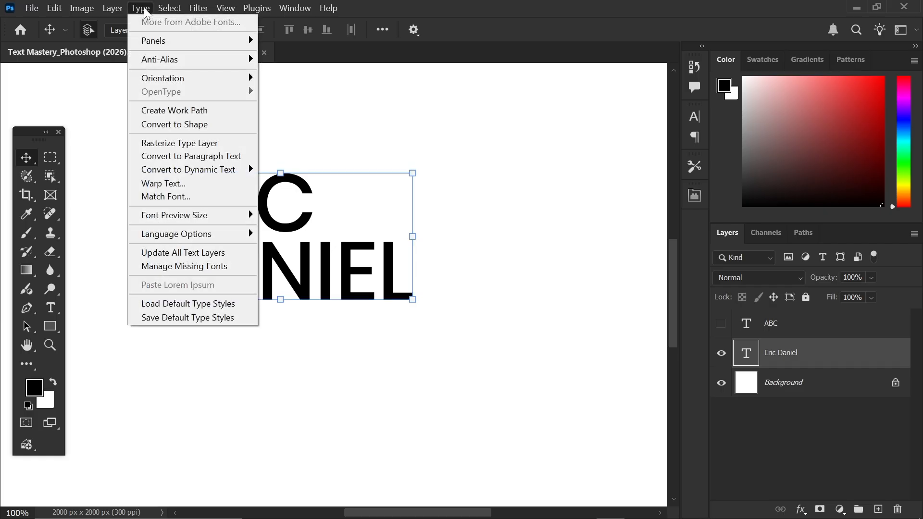
click(177, 126)
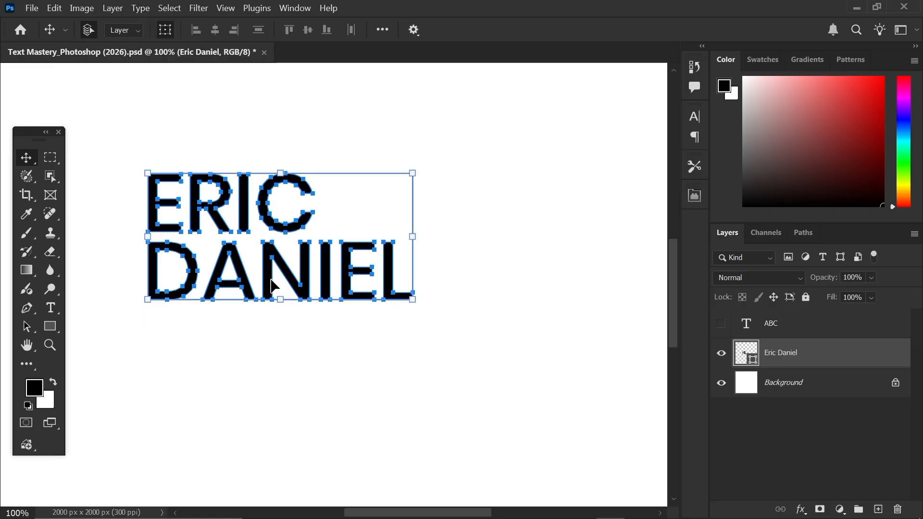
click(504, 157)
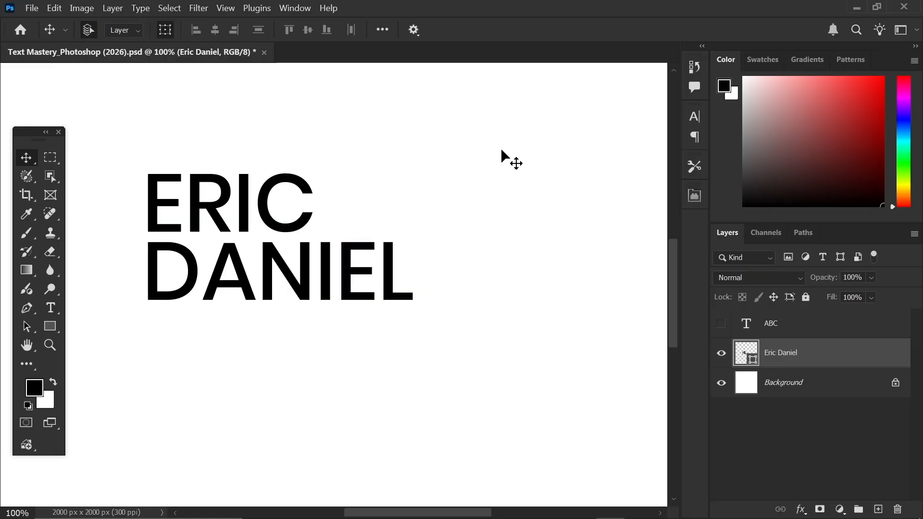
click(319, 284)
drag(307, 274, 360, 270)
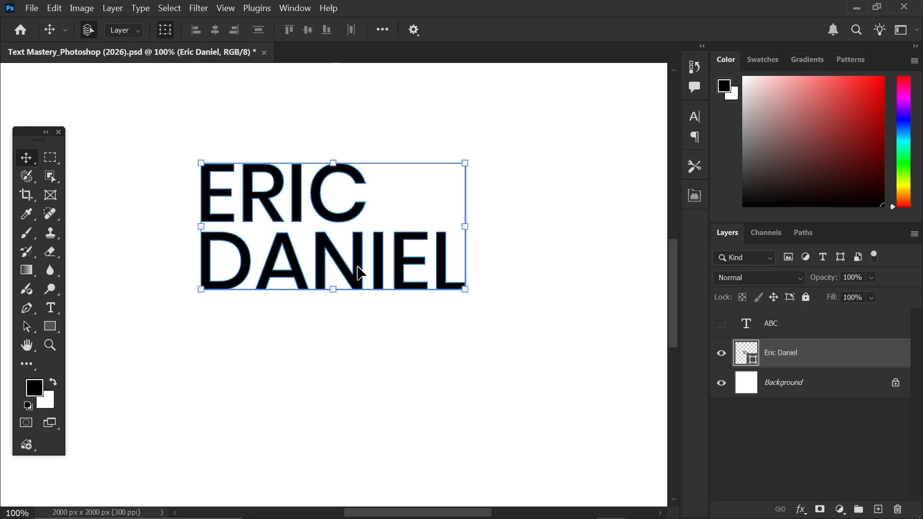
- Fill the lettering dark red from Recently Used Colors and shift it up-left
click(51, 327)
click(162, 30)
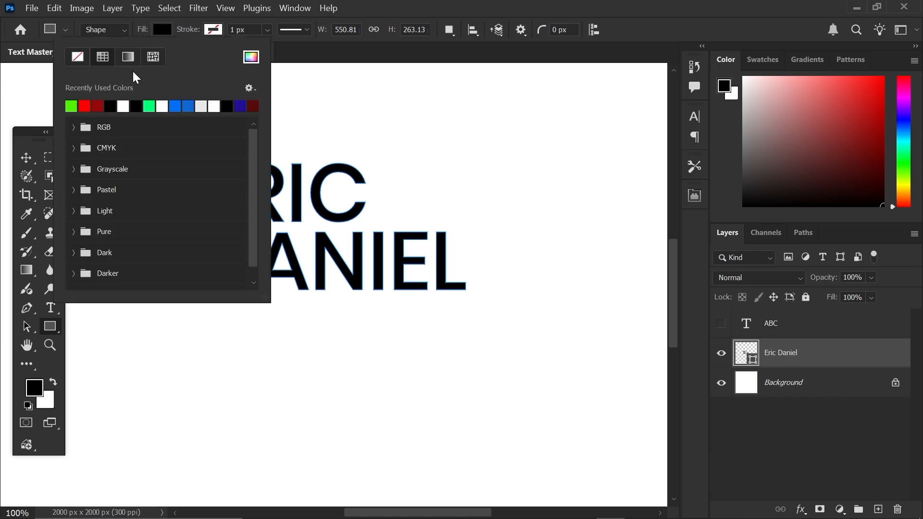
click(162, 106)
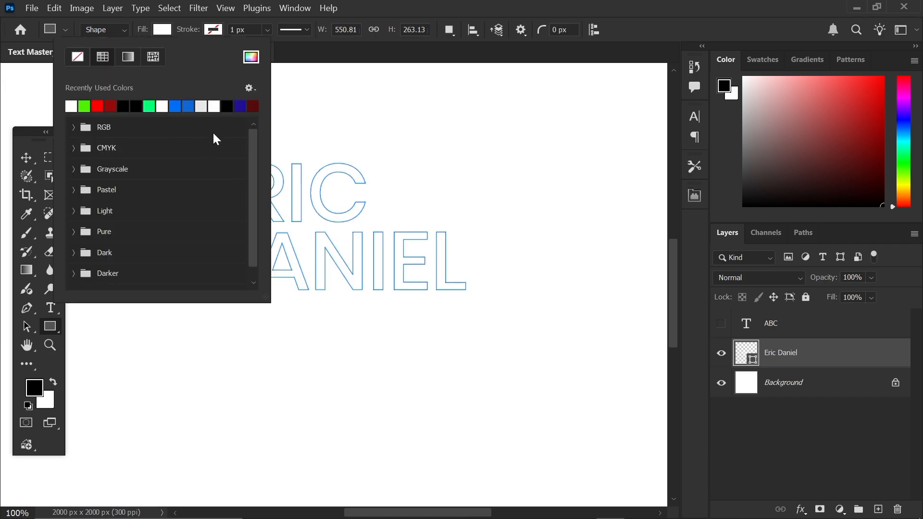
click(111, 106)
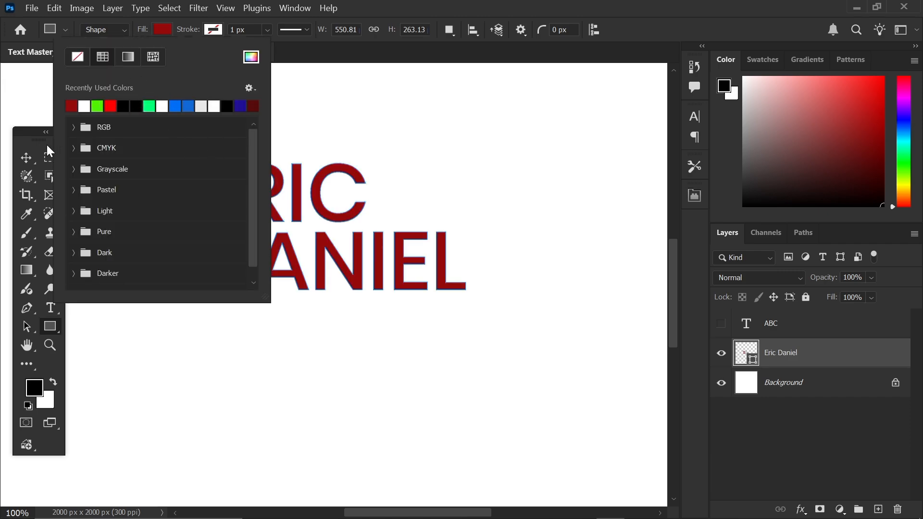
click(24, 155)
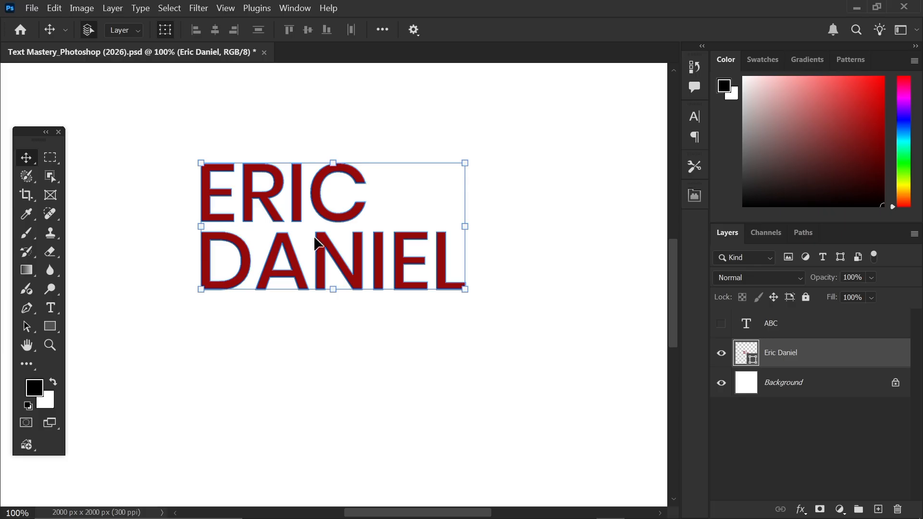
drag(315, 243, 300, 235)
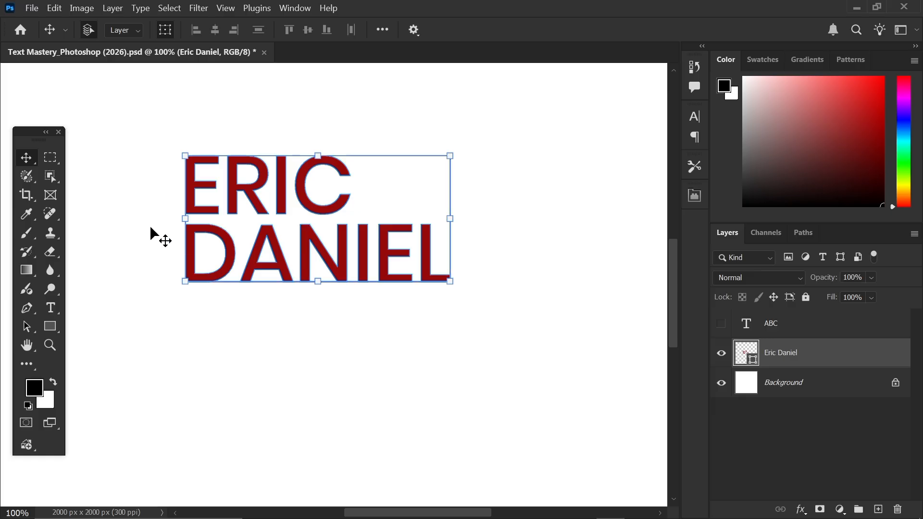
- Drag anchor points of the N and C into stretched spikes
click(23, 324)
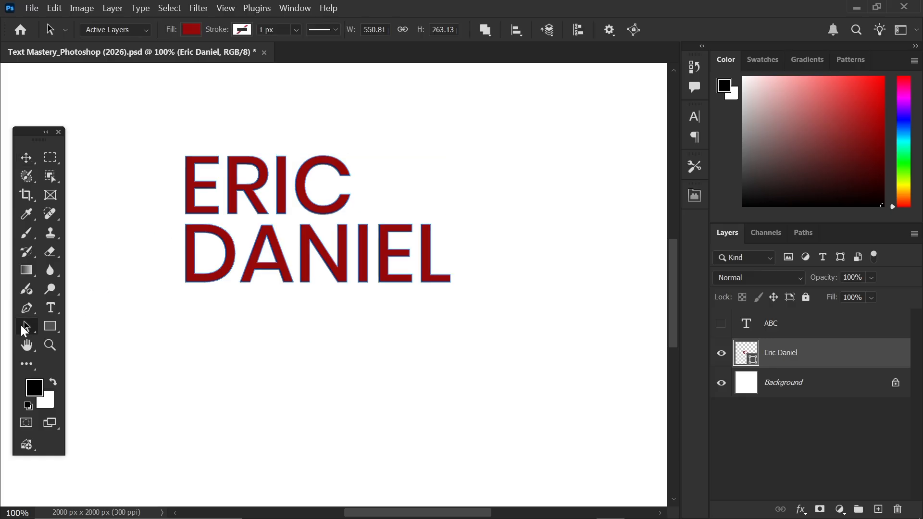
click(115, 339)
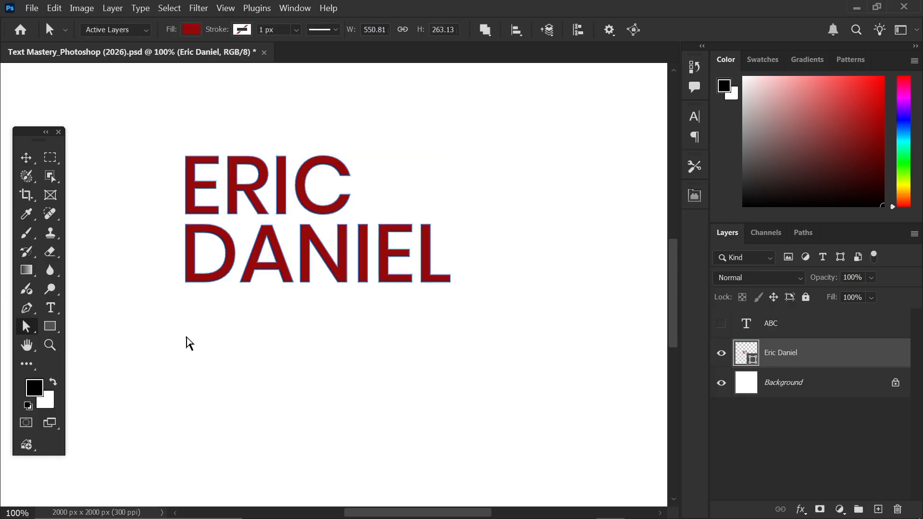
click(306, 267)
drag(303, 282, 315, 380)
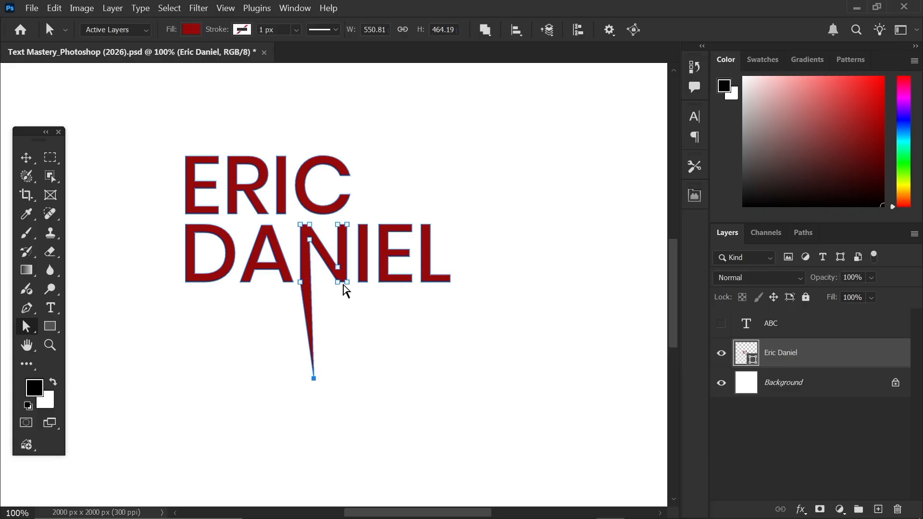
drag(343, 283, 343, 331)
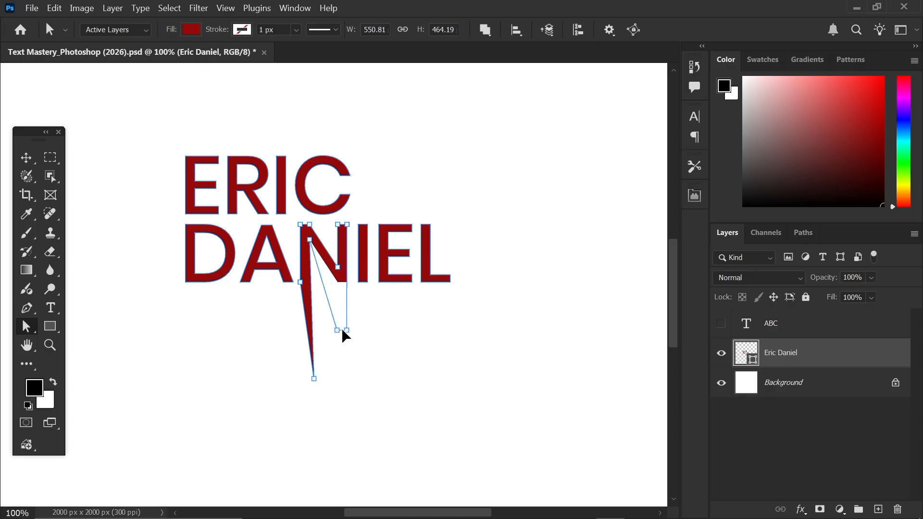
click(342, 177)
drag(343, 166, 397, 132)
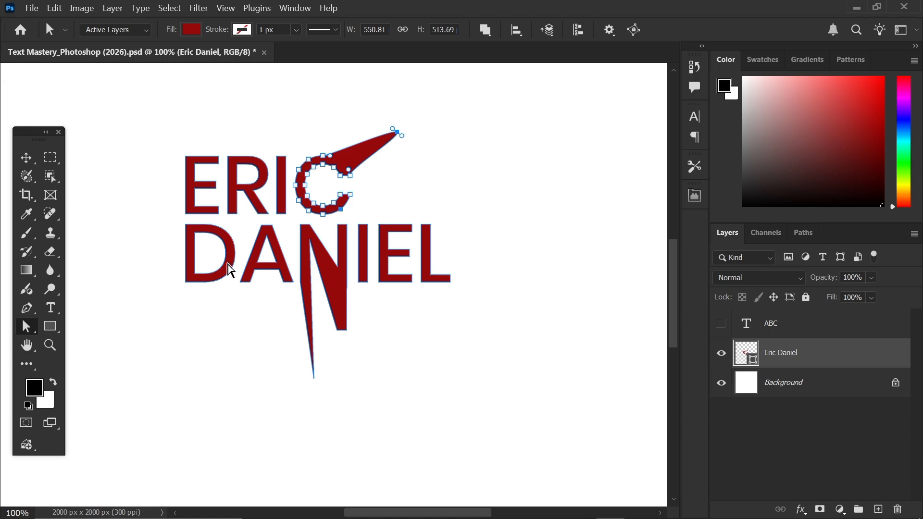
click(339, 302)
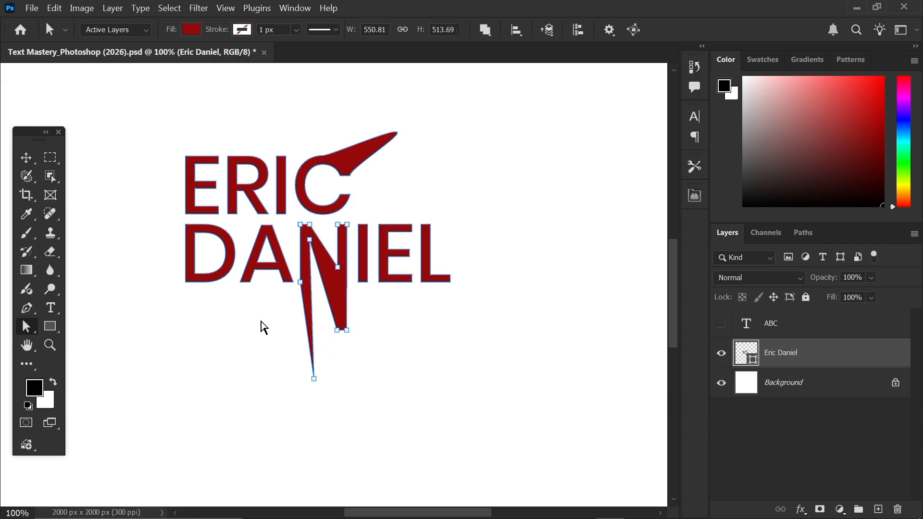
key(ctrl+z)
key(ctrl+z)
key(ctrl+z)
key(ctrl+z)
key(ctrl+z)
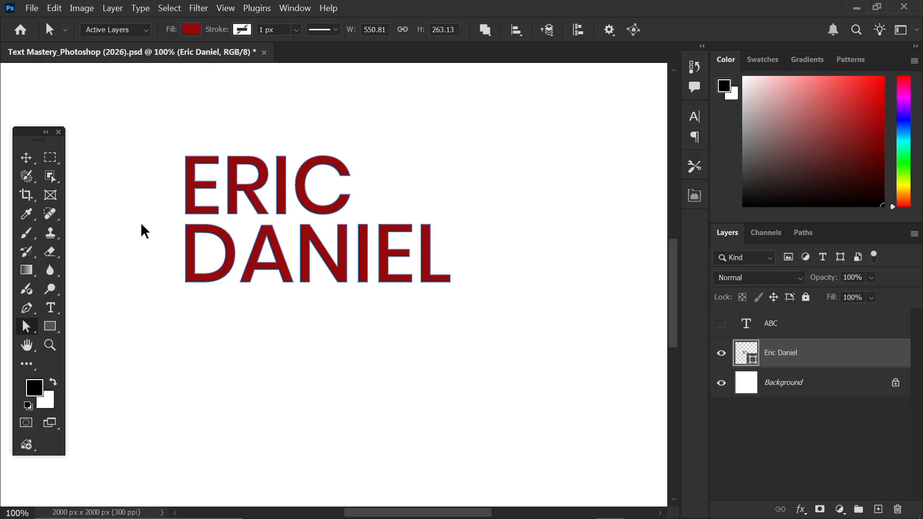
key(ctrl+z)
key(ctrl+z)
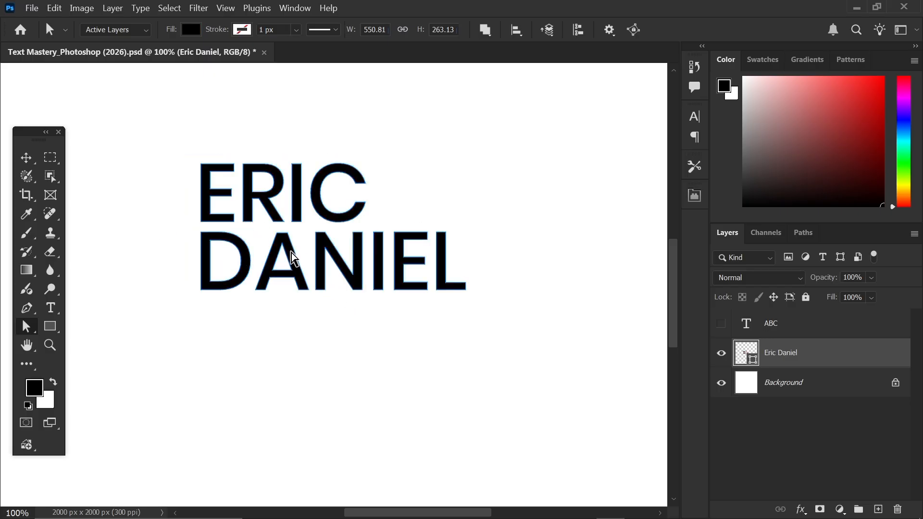
key(ctrl+z)
key(ctrl+z)
key(ctrl+z)
key(ctrl+z)
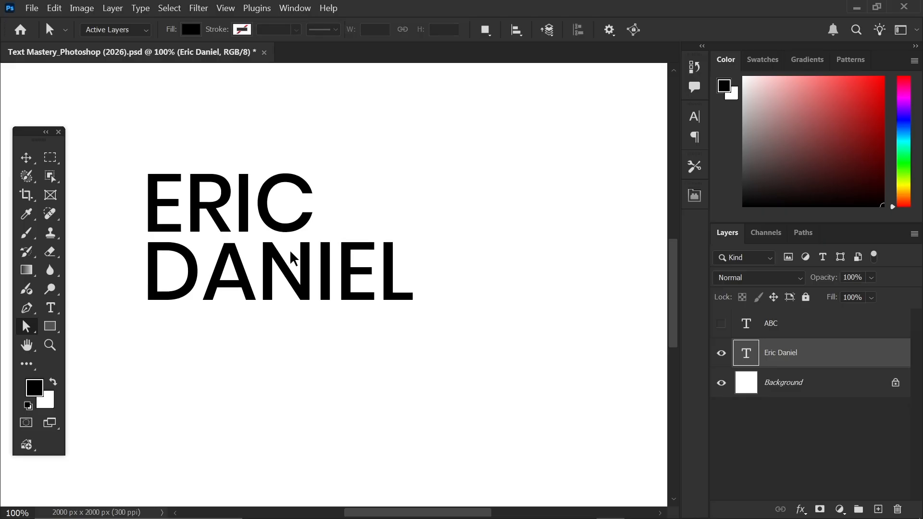
click(26, 157)
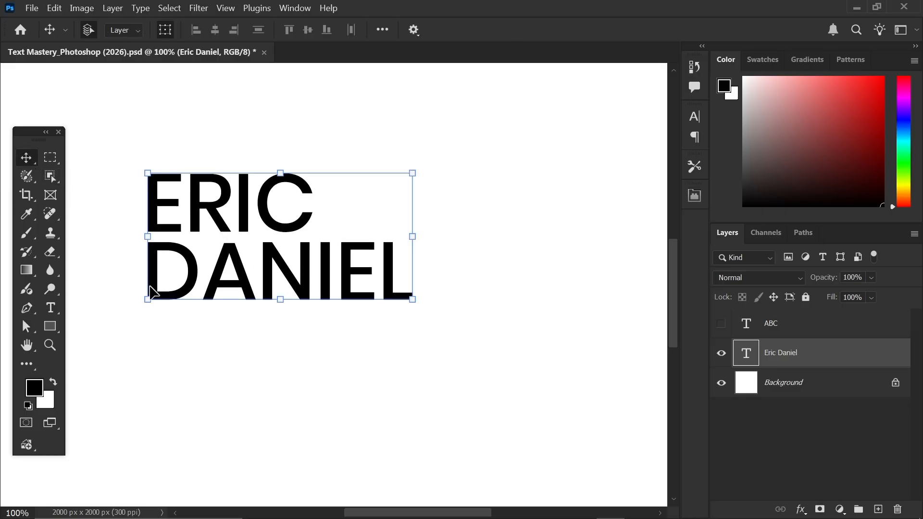
mouse_move(234, 260)
mouse_down()
mouse_move(228, 310)
mouse_move(244, 240)
mouse_move(278, 279)
mouse_move(236, 272)
mouse_up()
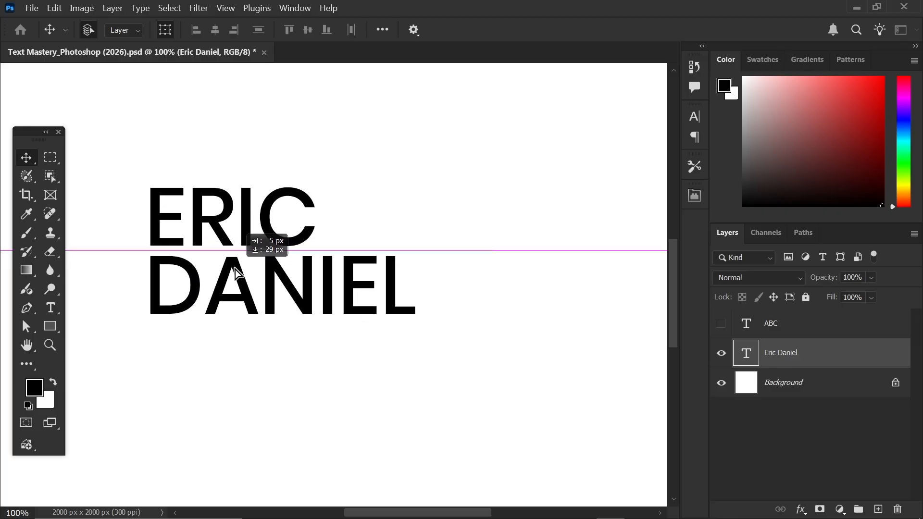
drag(236, 272, 236, 272)
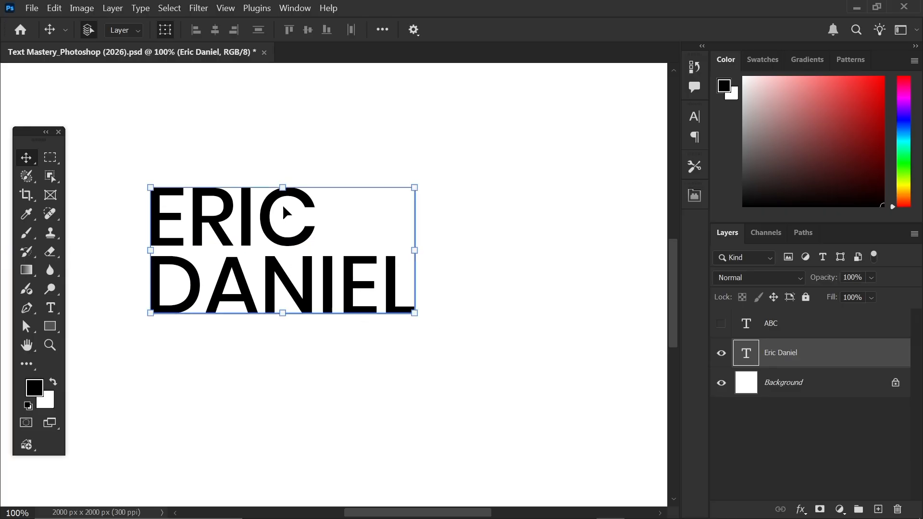
click(486, 281)
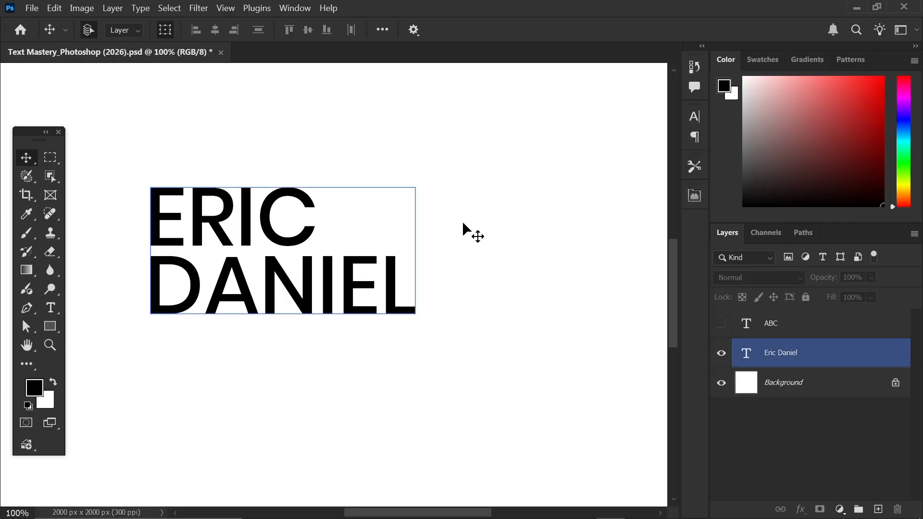
click(845, 354)
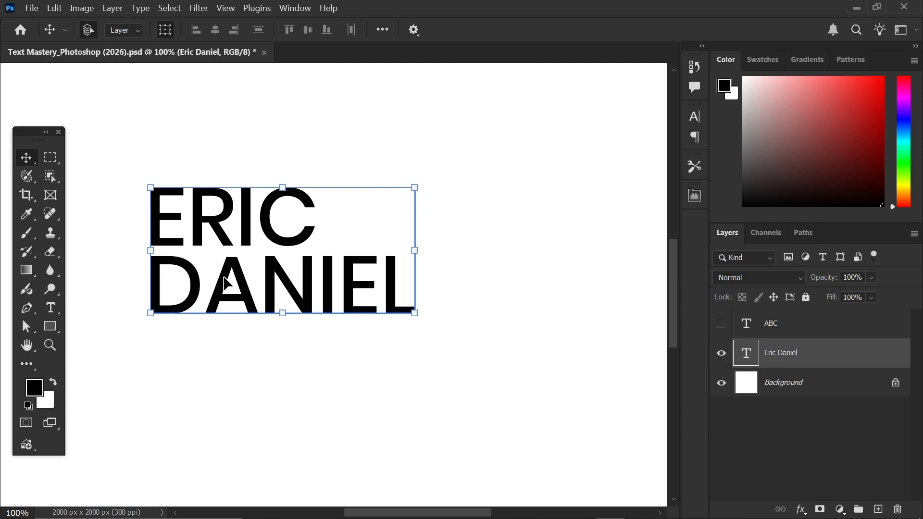
click(32, 9)
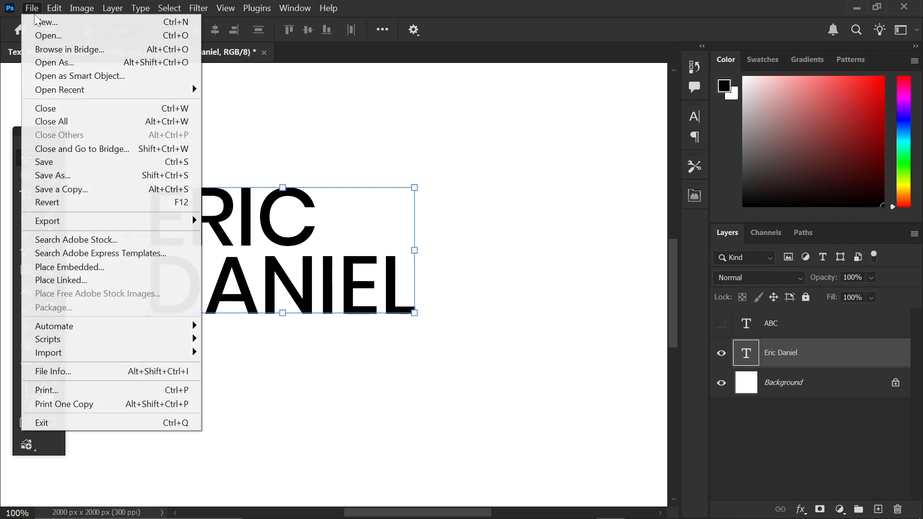
key(Escape)
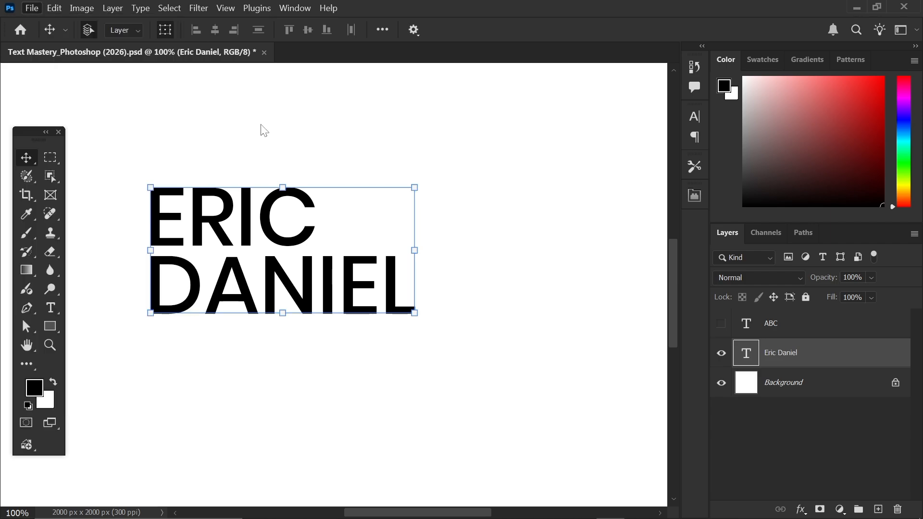
drag(230, 243, 319, 237)
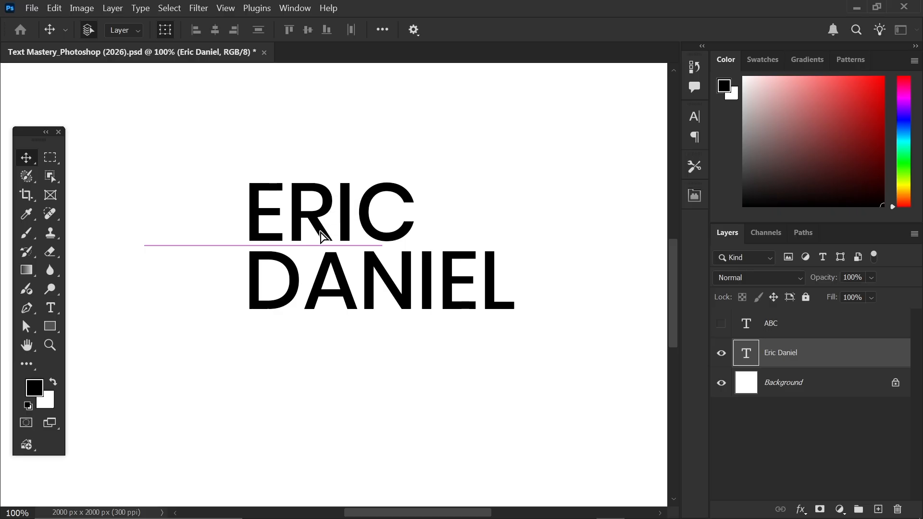
- Create a 100 px blue circle with the Ellipse tool
click(50, 326)
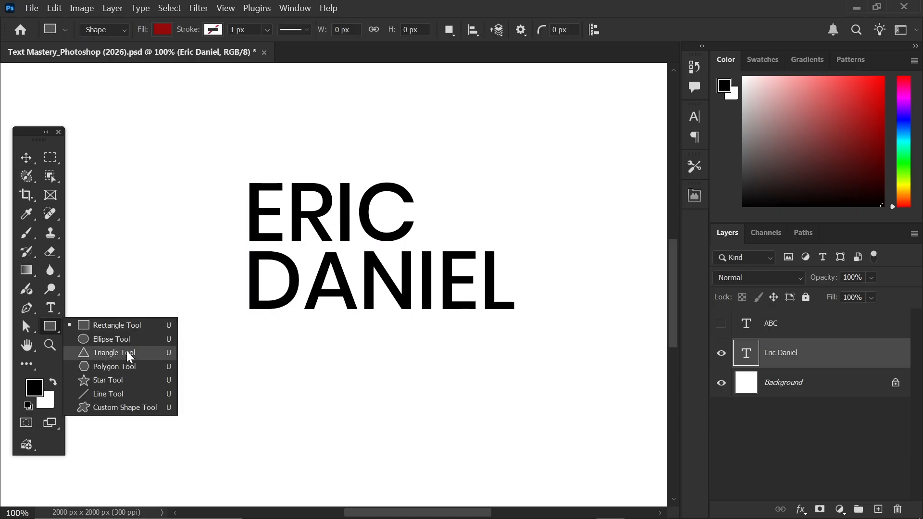
click(99, 277)
click(50, 329)
key(shift+u)
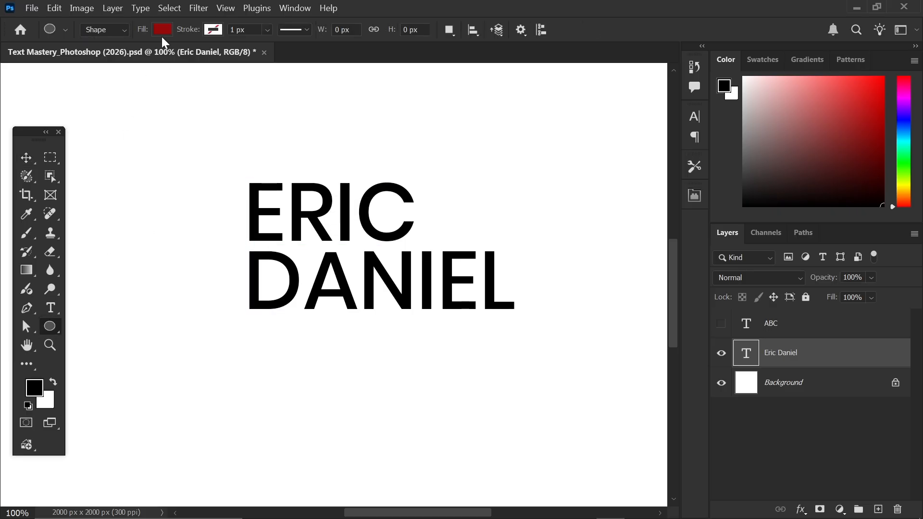
click(163, 31)
click(176, 106)
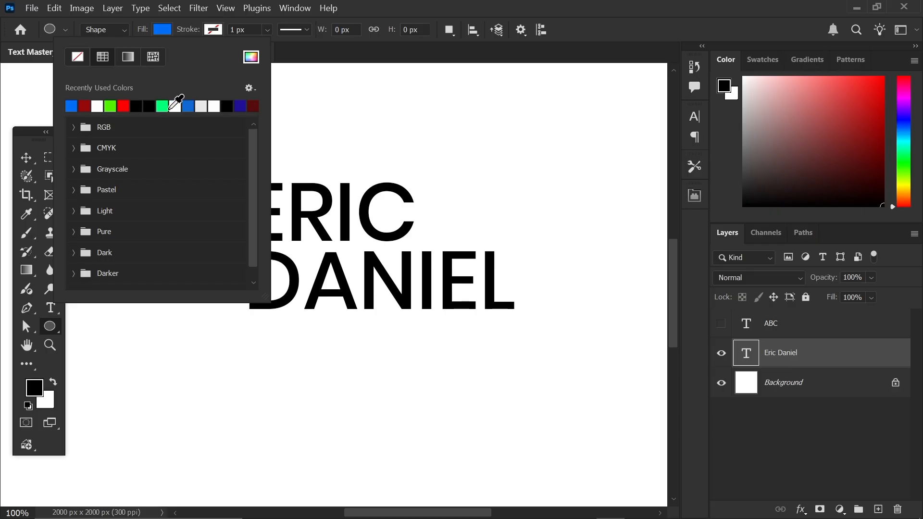
click(250, 388)
click(299, 329)
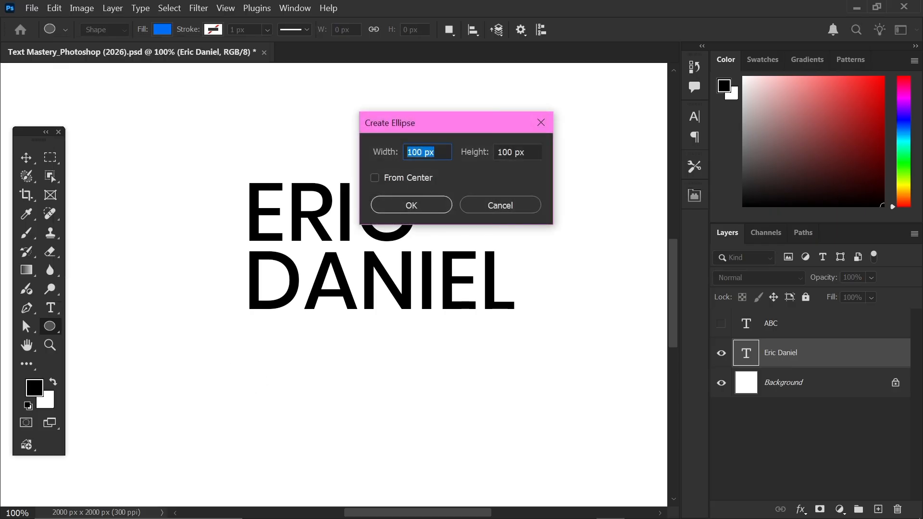
click(424, 204)
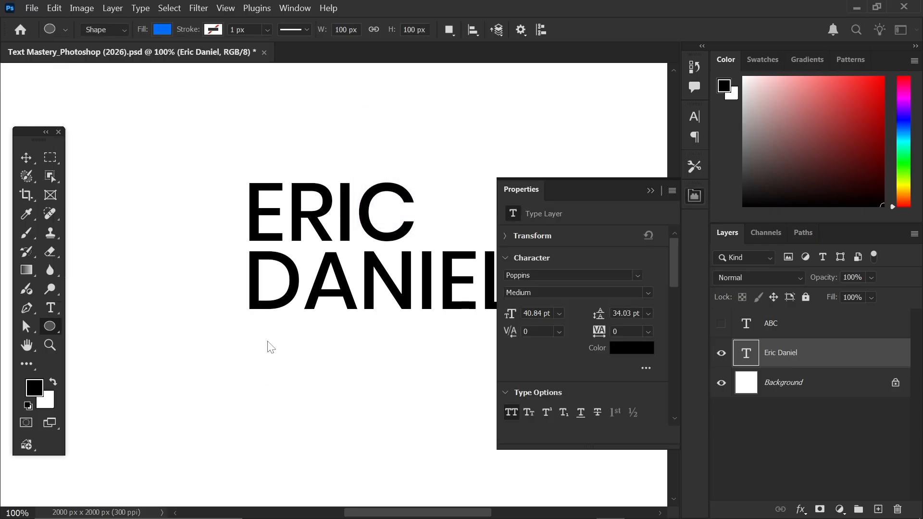
click(650, 191)
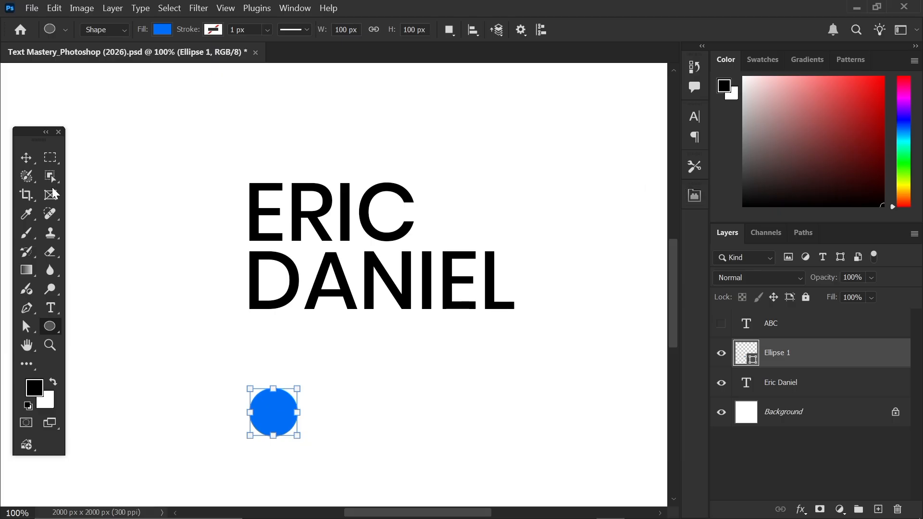
key(v)
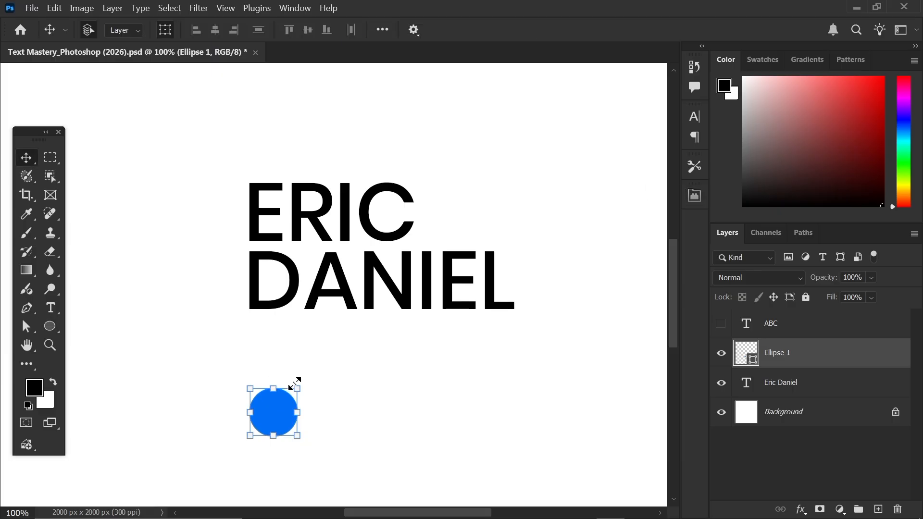
drag(294, 383, 490, 191)
drag(376, 315, 229, 245)
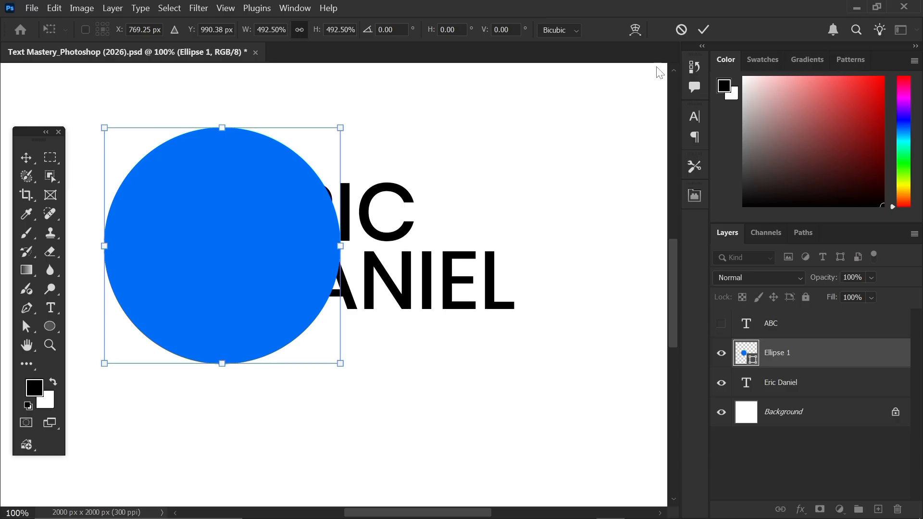
click(703, 30)
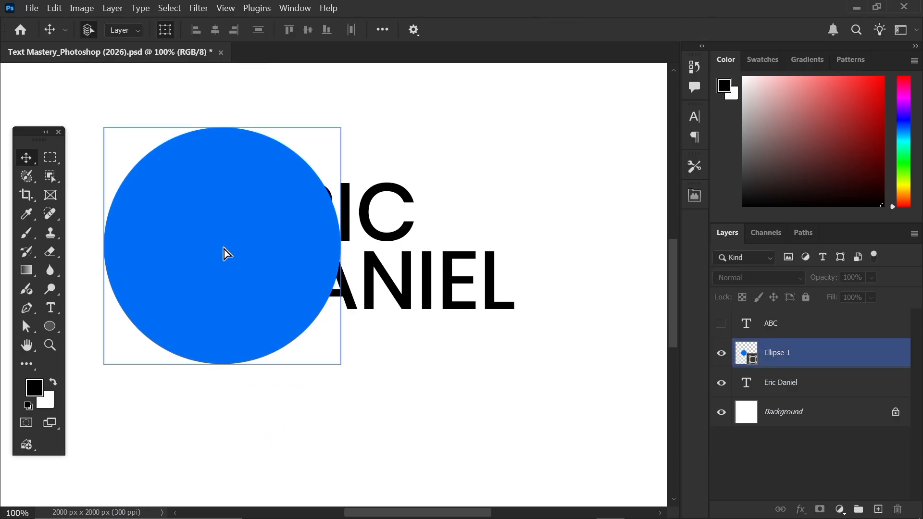
drag(227, 254, 222, 256)
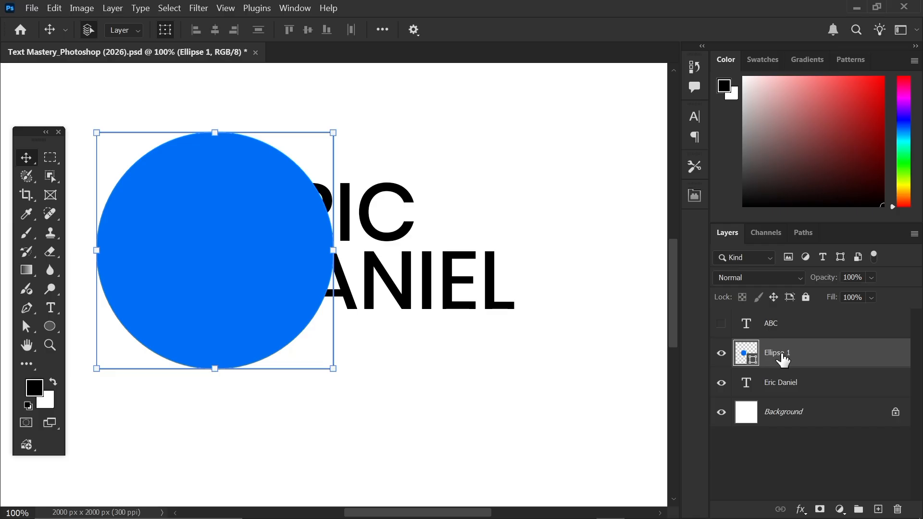
right_click(783, 358)
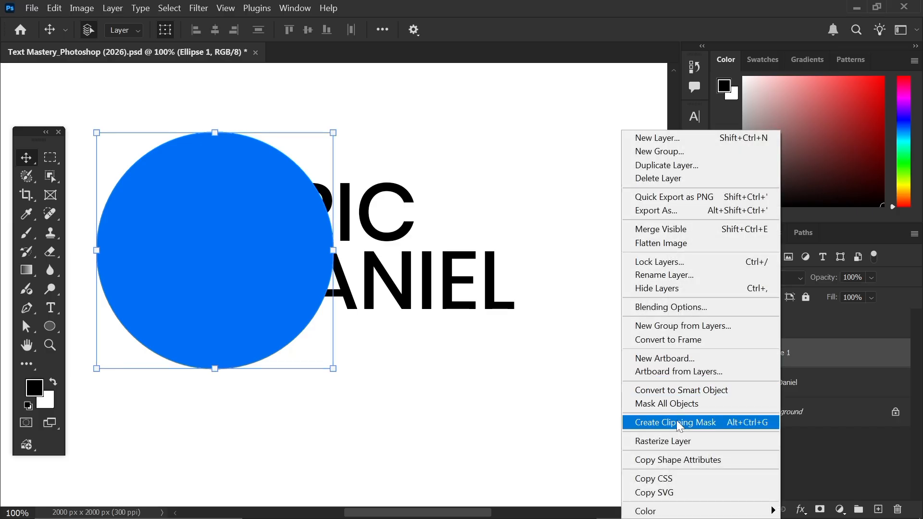
click(655, 423)
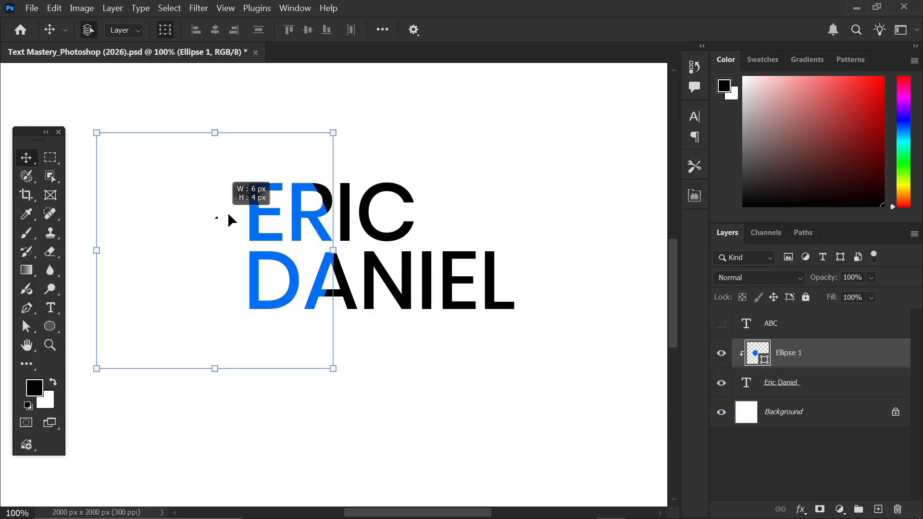
click(569, 180)
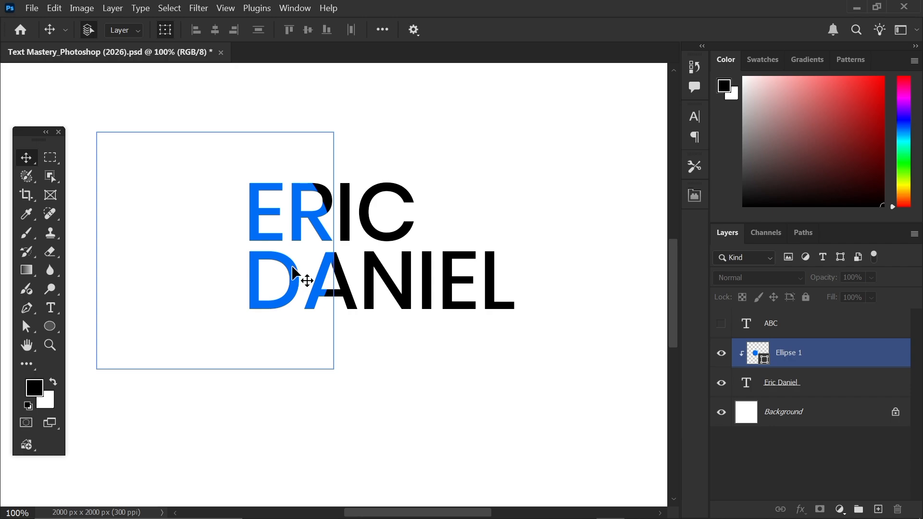
drag(297, 272, 518, 264)
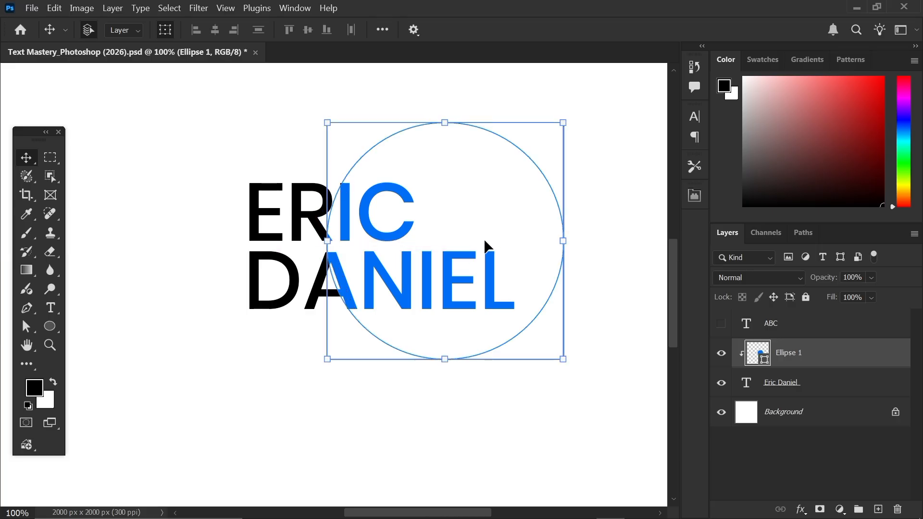
drag(465, 233, 455, 227)
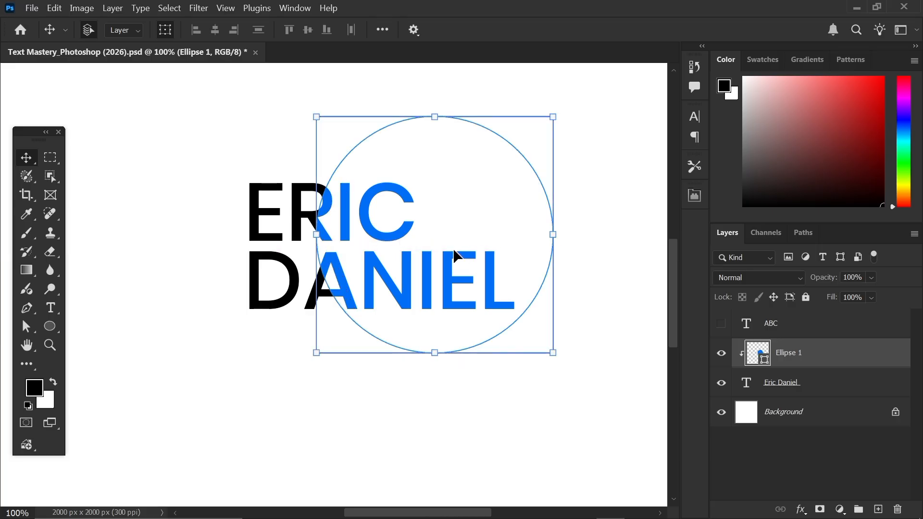
click(812, 384)
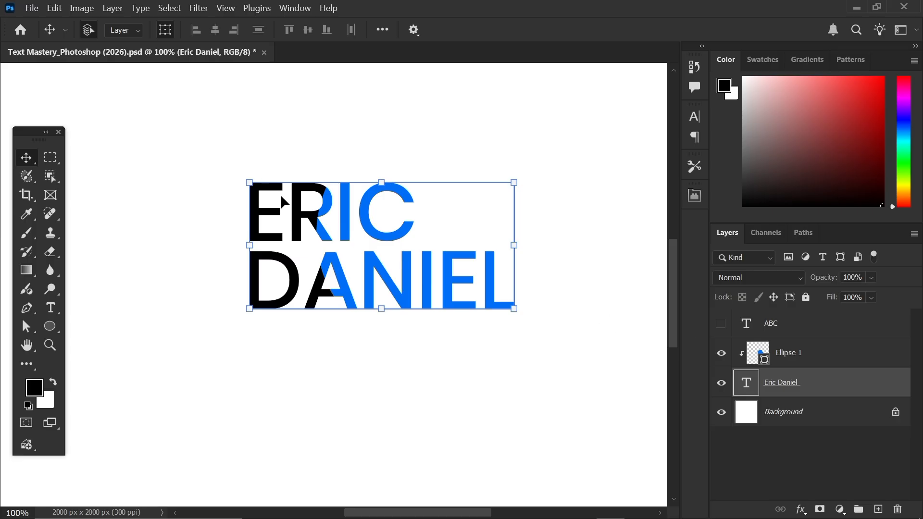
click(788, 355)
click(789, 382)
click(790, 359)
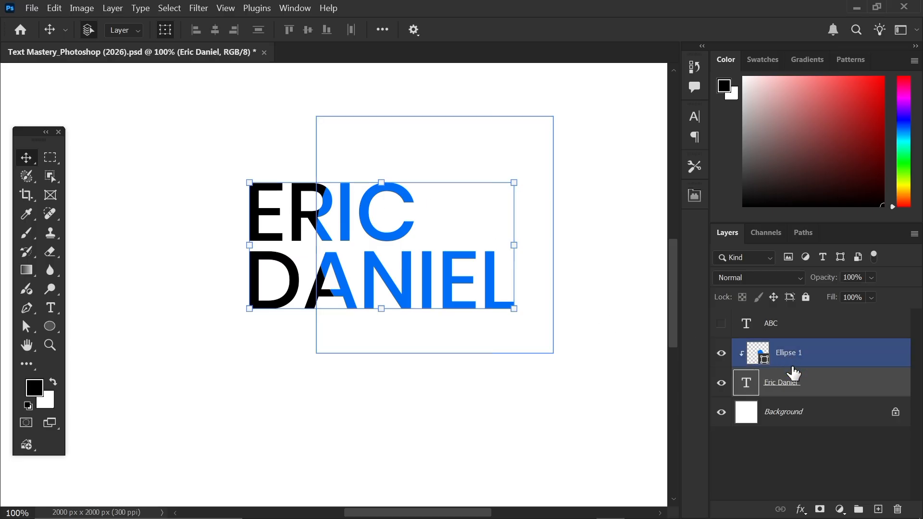
click(799, 391)
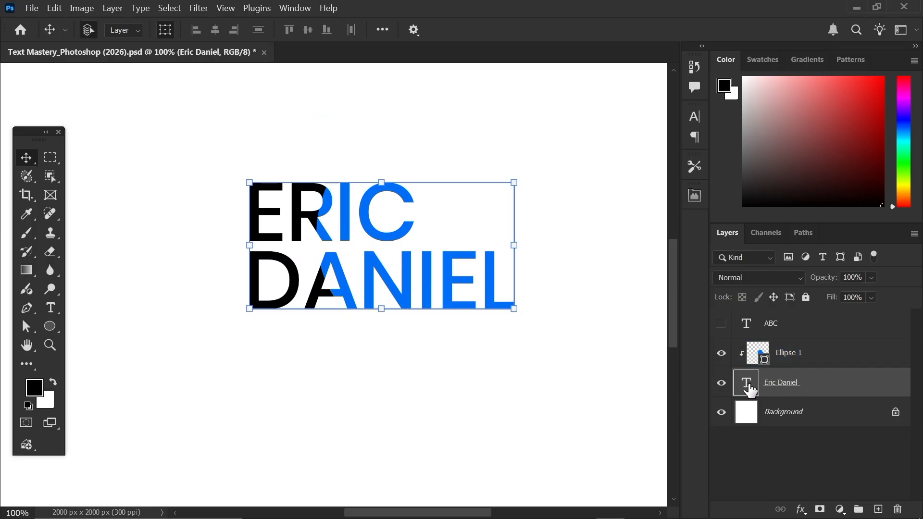
double_click(746, 383)
drag(363, 274, 617, 330)
key(BackSpace)
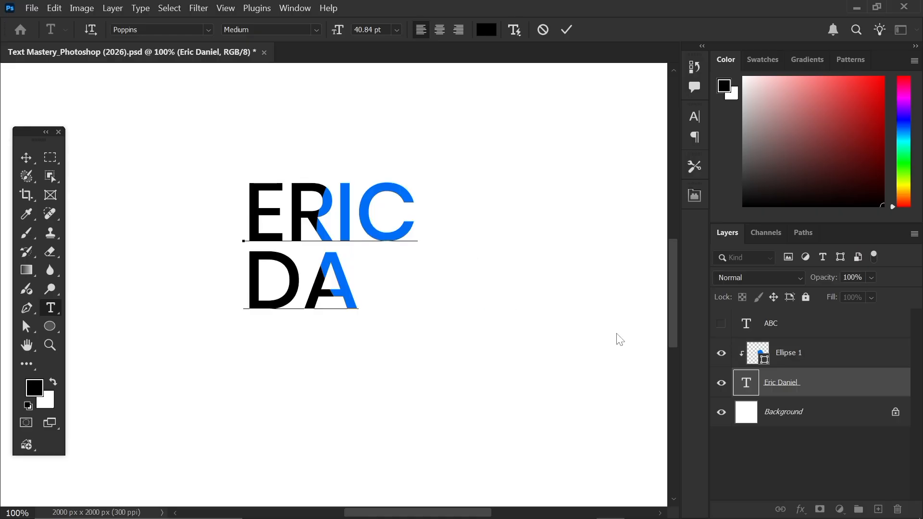
text(J)
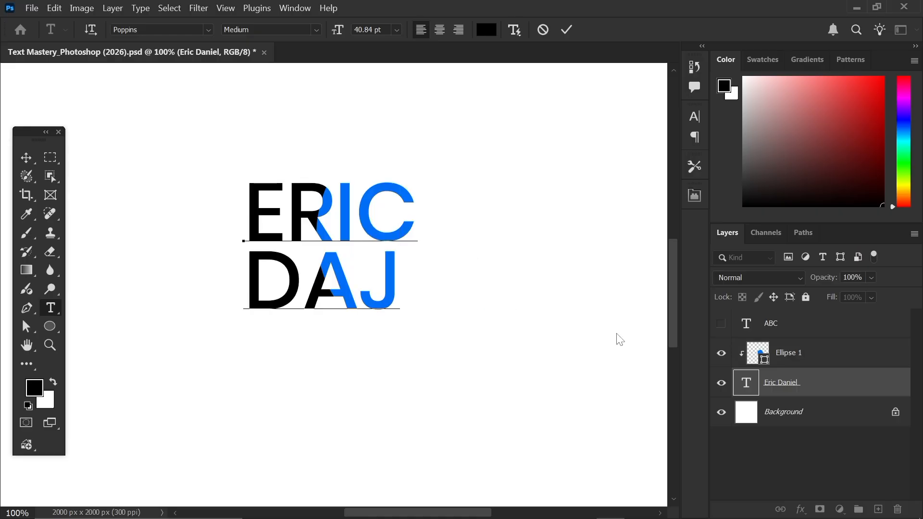
key(BackSpace)
text(P)
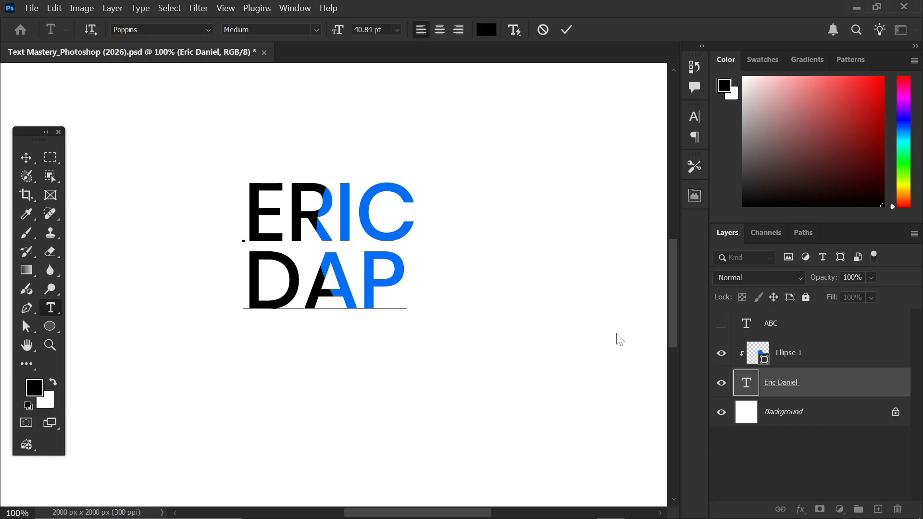
key(ctrl+z)
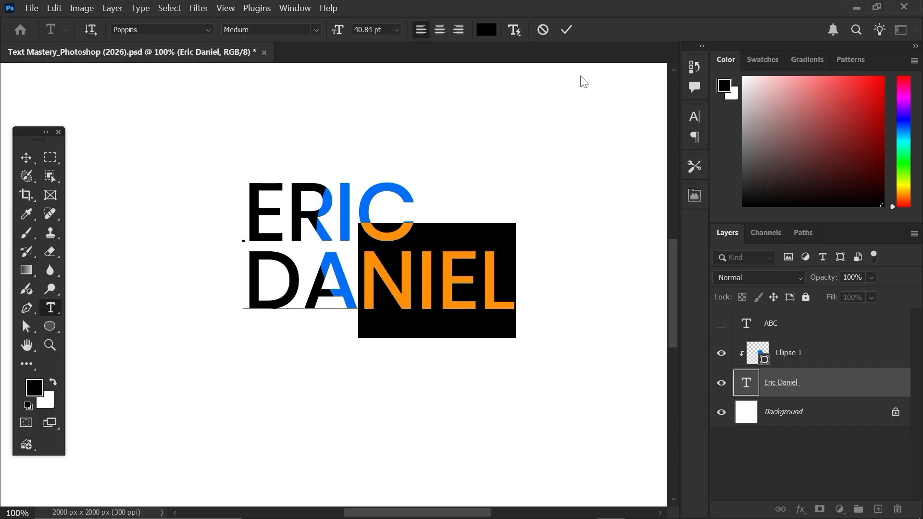
click(566, 29)
key(v)
click(769, 353)
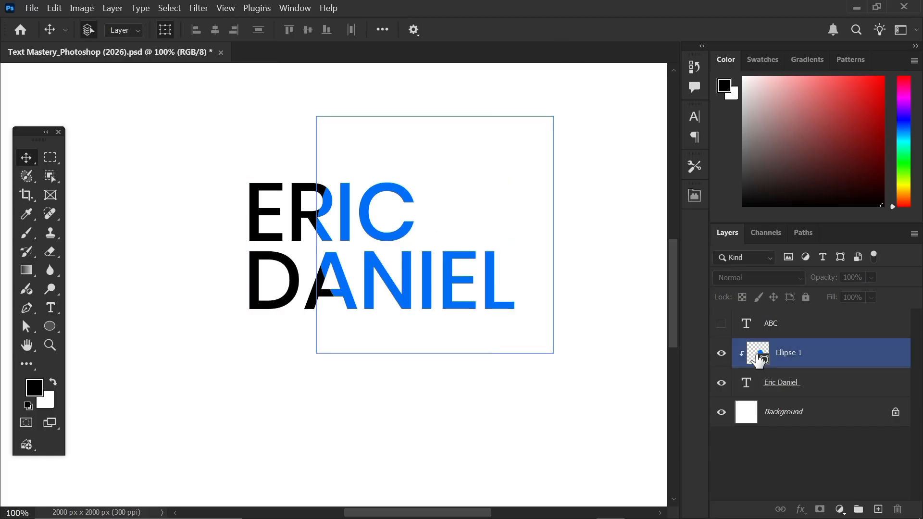
right_click(801, 362)
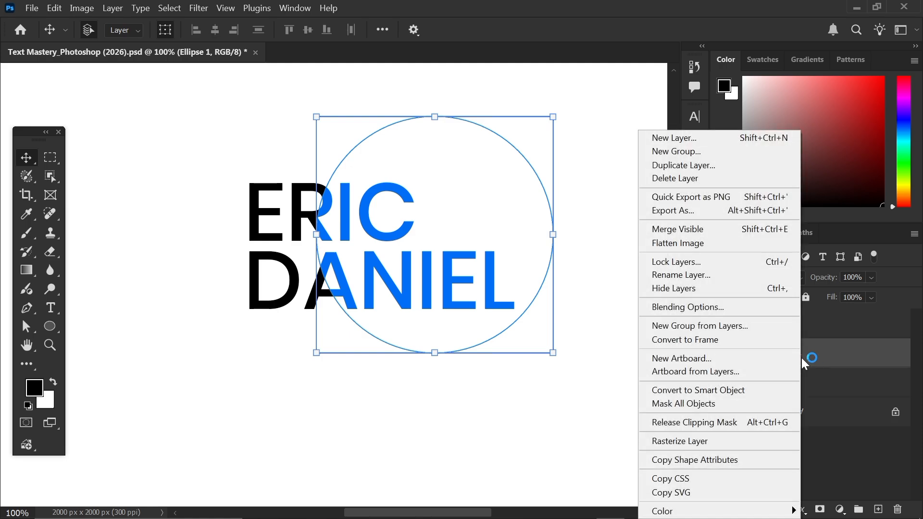
click(714, 423)
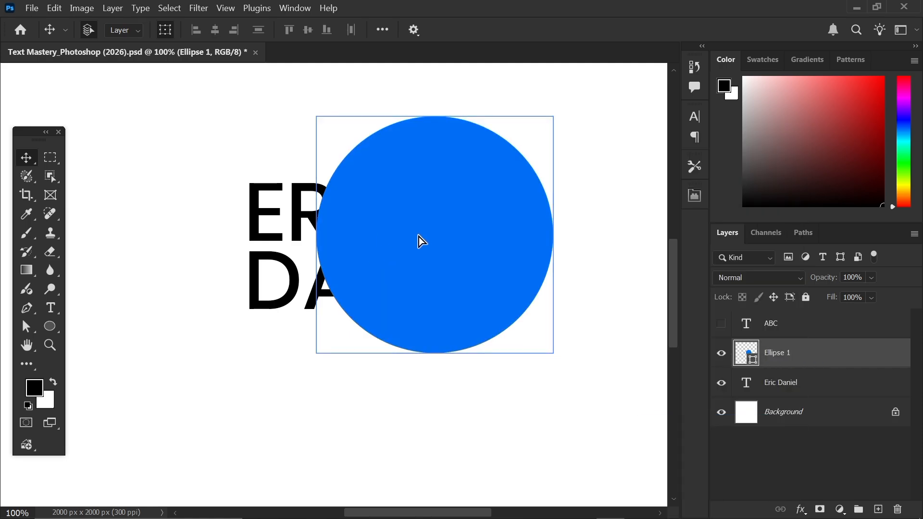
drag(421, 241, 504, 260)
click(721, 352)
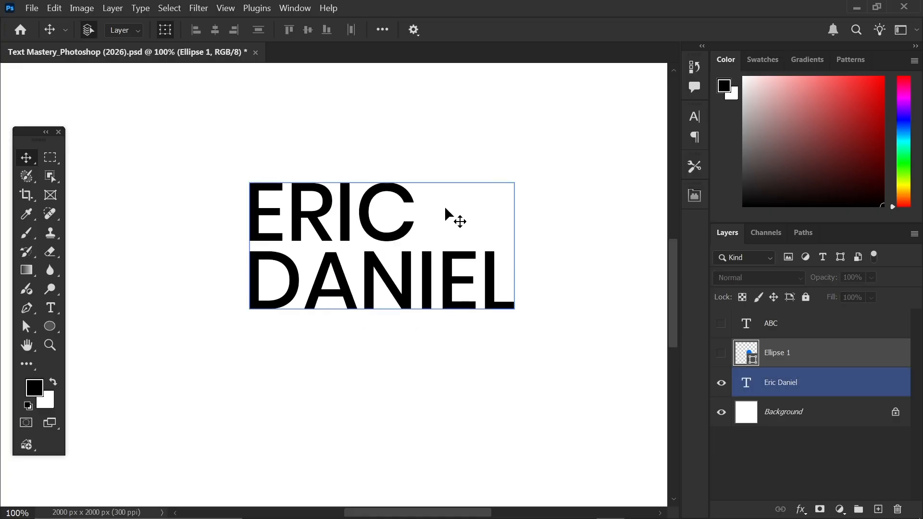
click(206, 154)
click(260, 192)
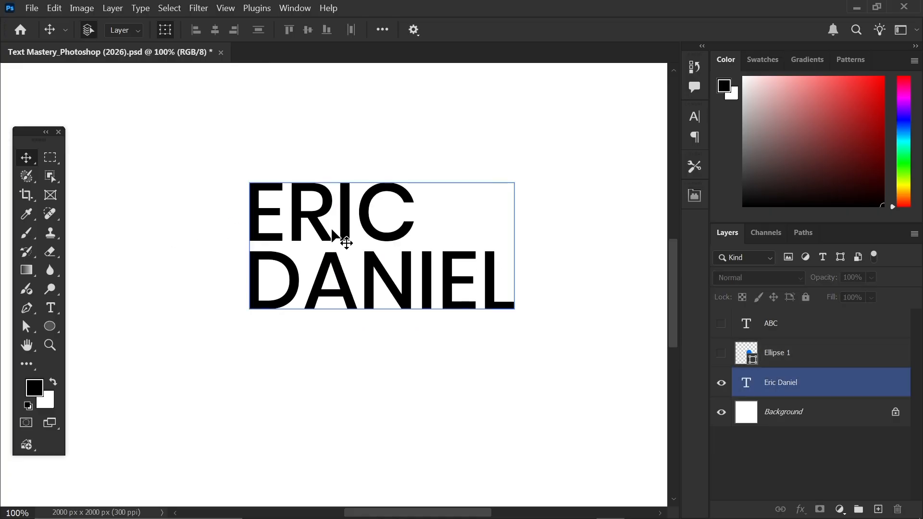
drag(338, 239, 226, 221)
click(239, 351)
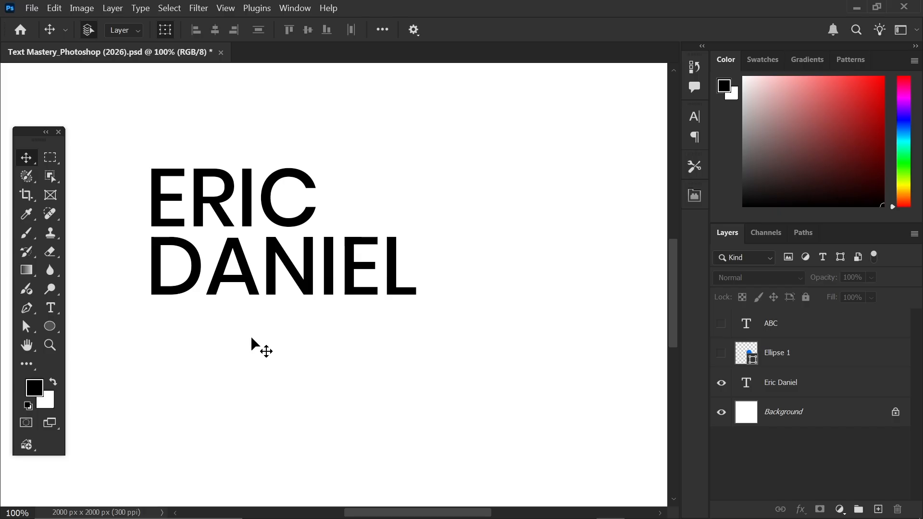
drag(217, 249, 271, 278)
click(721, 383)
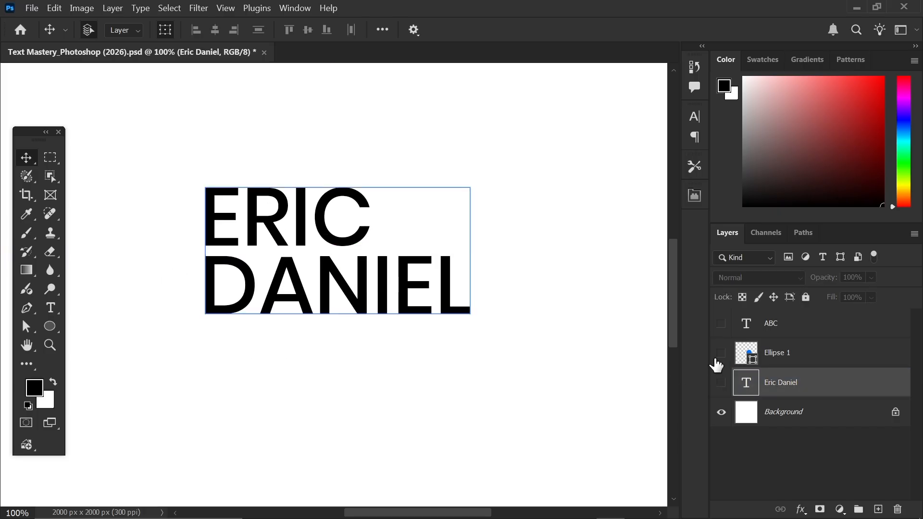
click(720, 354)
drag(405, 274, 293, 284)
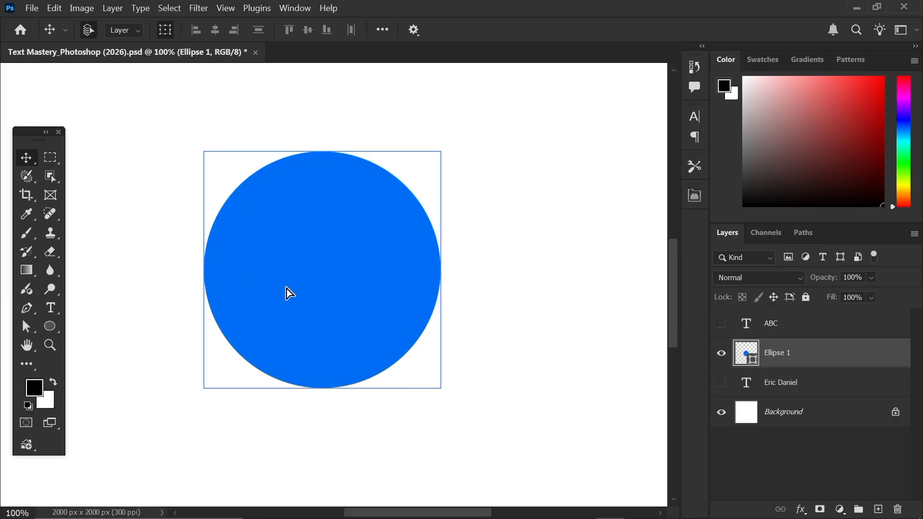
drag(311, 282, 241, 241)
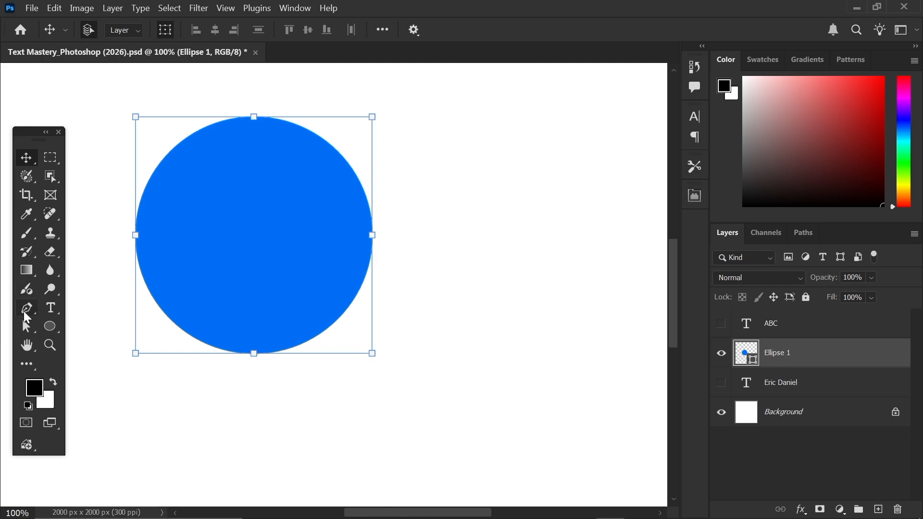
- Draw a three-point wavy path with the Pen tool beside the circle
right_click(26, 311)
click(77, 304)
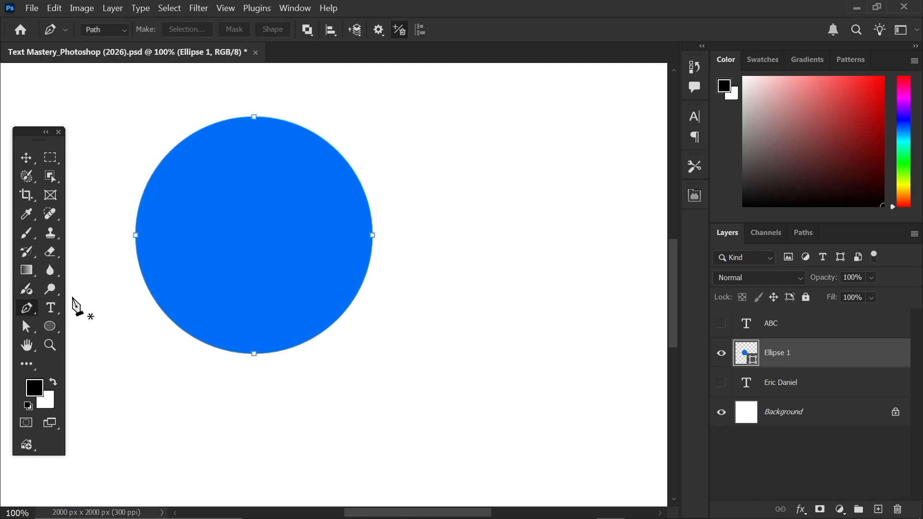
click(111, 32)
click(110, 55)
click(878, 509)
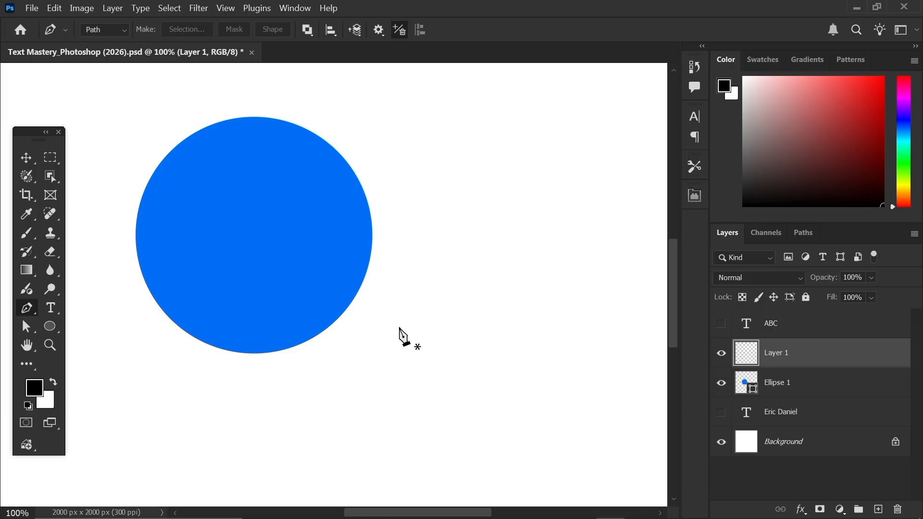
drag(348, 357, 460, 246)
drag(505, 318, 540, 343)
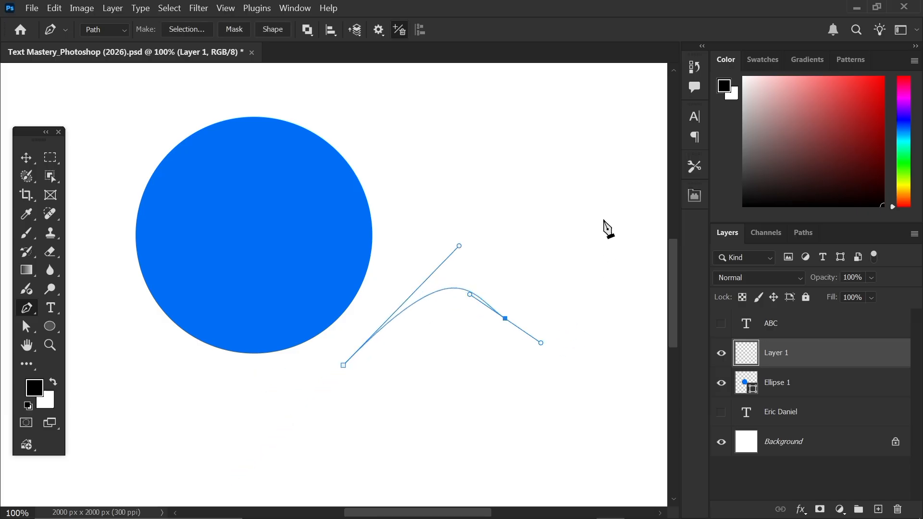
drag(603, 219, 612, 199)
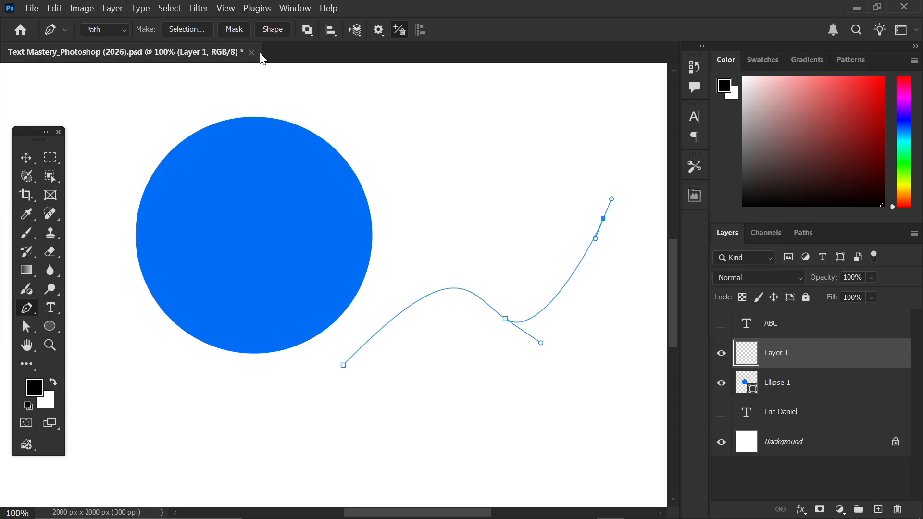
- Type GHKJ along the start of the wavy path and commit it
click(50, 309)
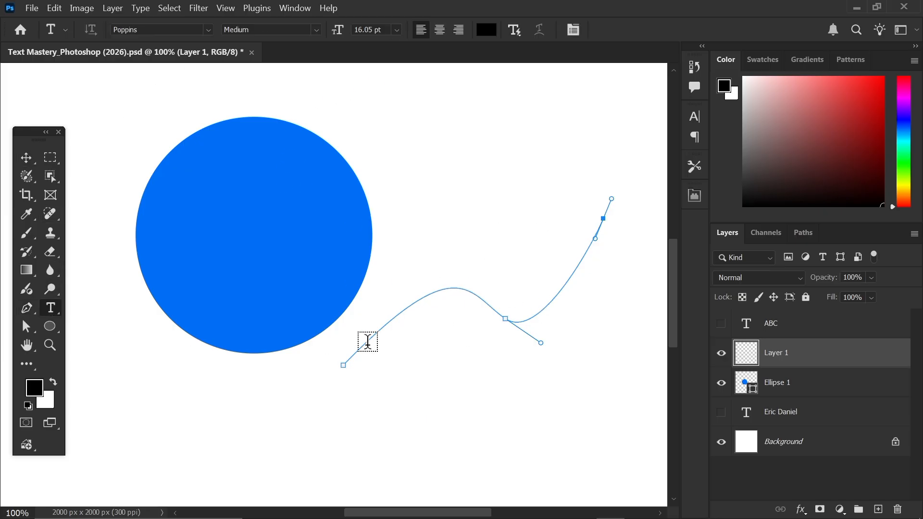
click(372, 333)
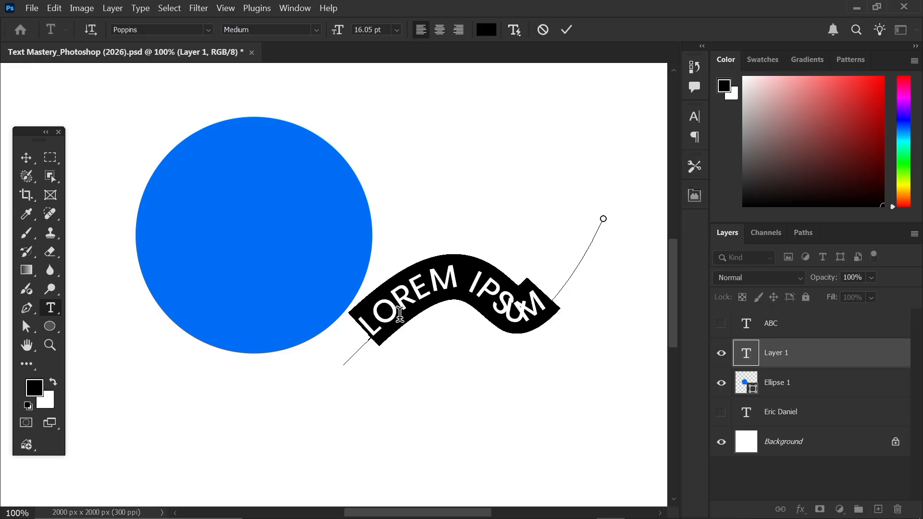
text(GHKJ)
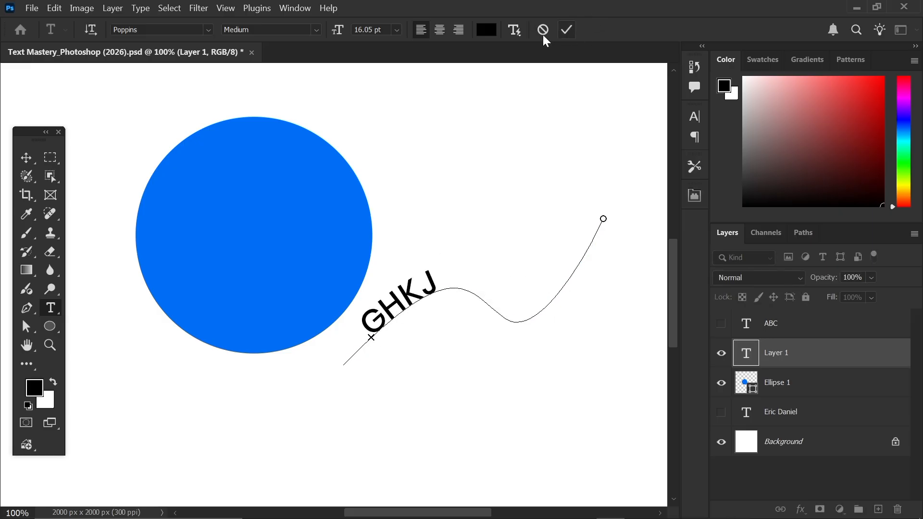
click(567, 30)
click(24, 156)
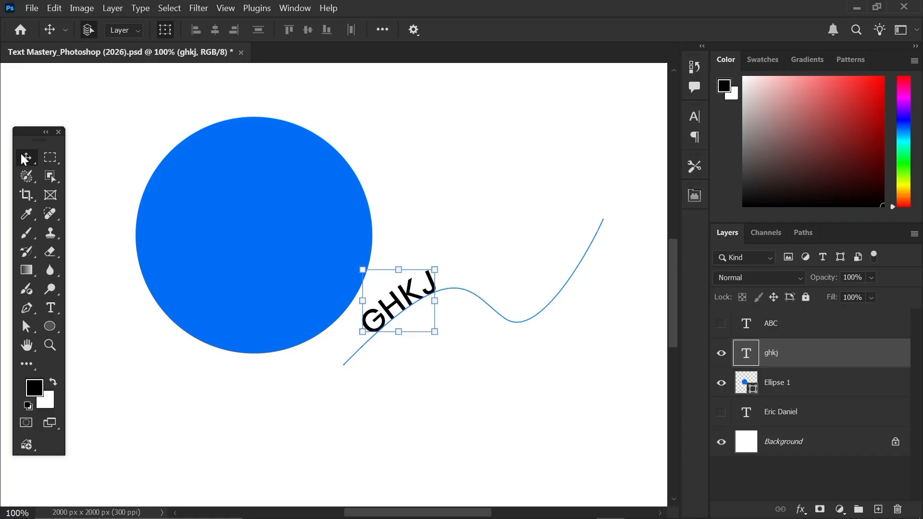
- Delete the GHKJ layer, lower the blue circle, and type 'I CAN WRITE SOMTHING IN CIRCLE FORM TEXT' around its edge
key(Delete)
drag(268, 219, 295, 227)
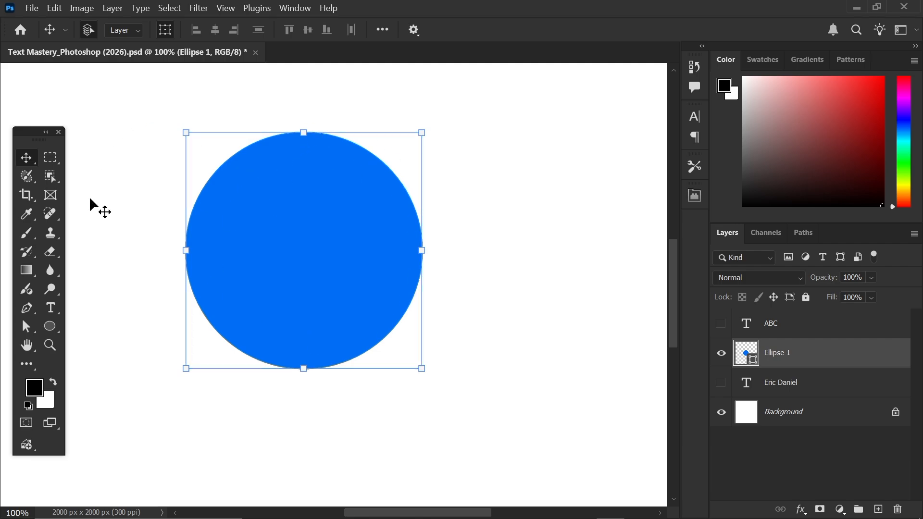
click(51, 308)
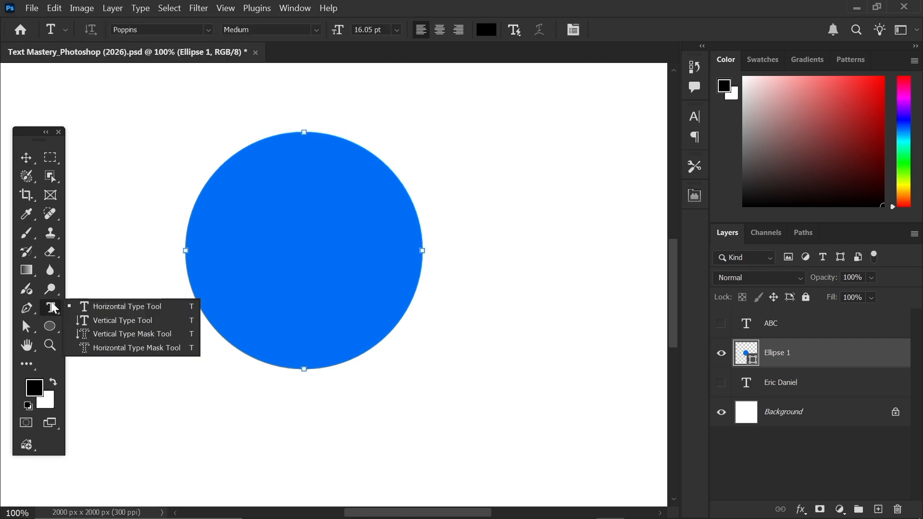
click(124, 308)
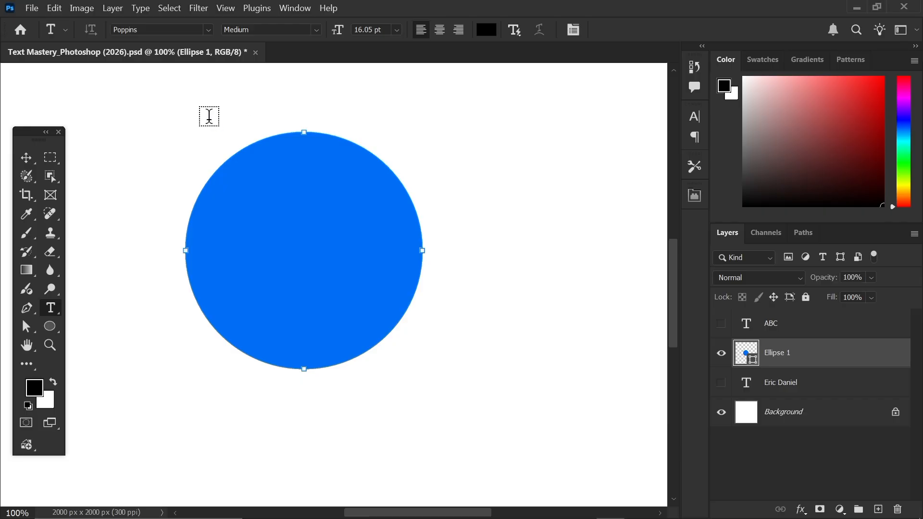
click(349, 140)
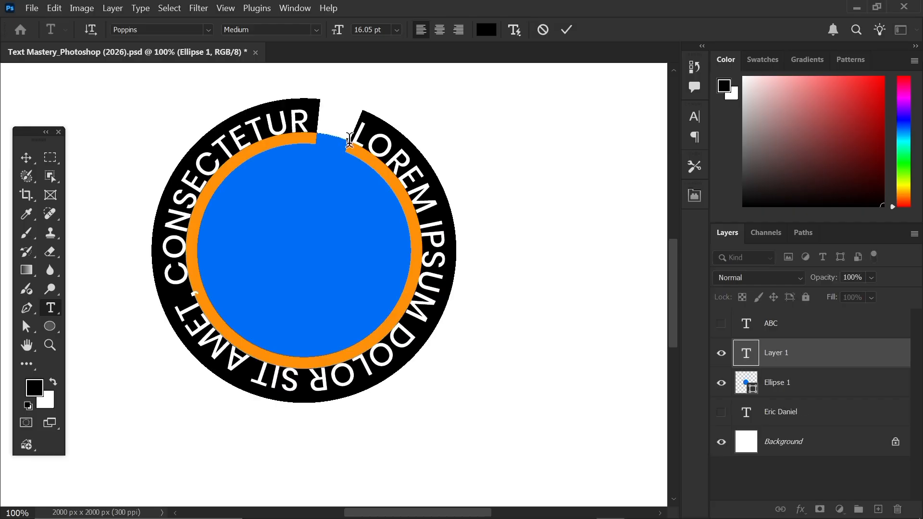
text(I CAN W)
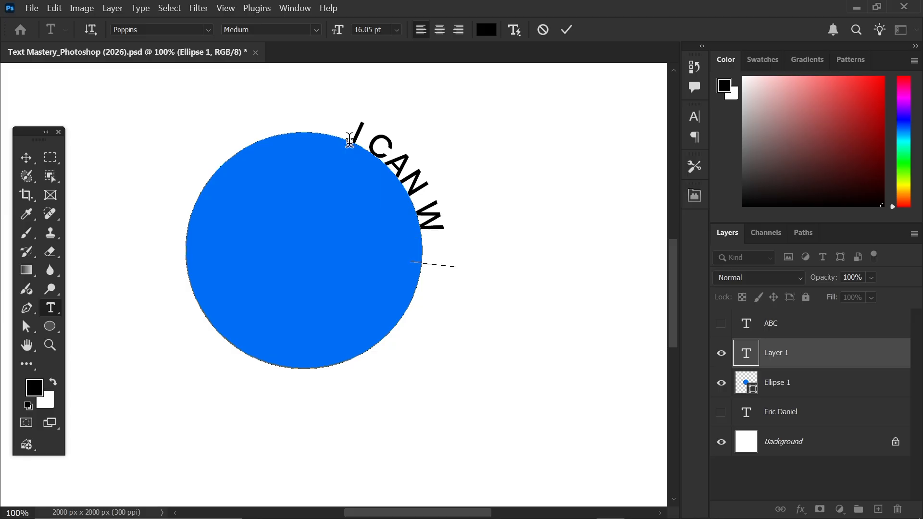
text(RITE SOMTH)
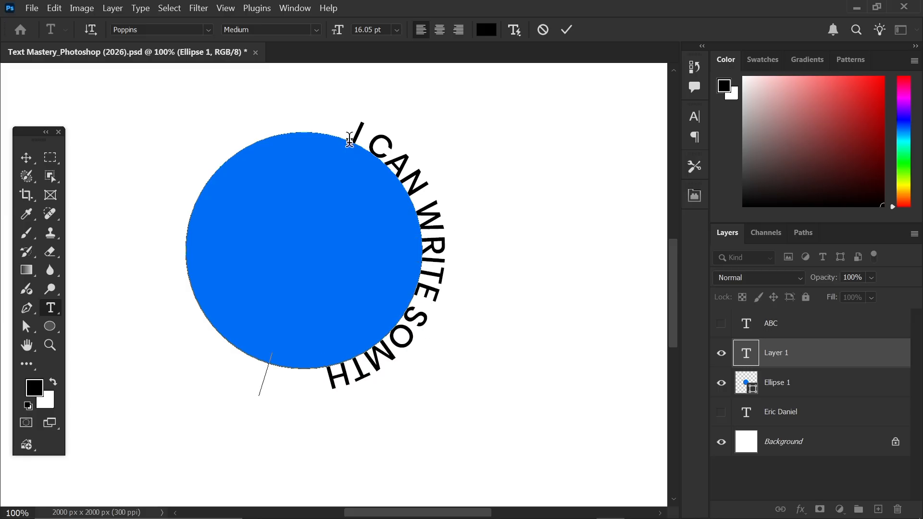
text(ING)
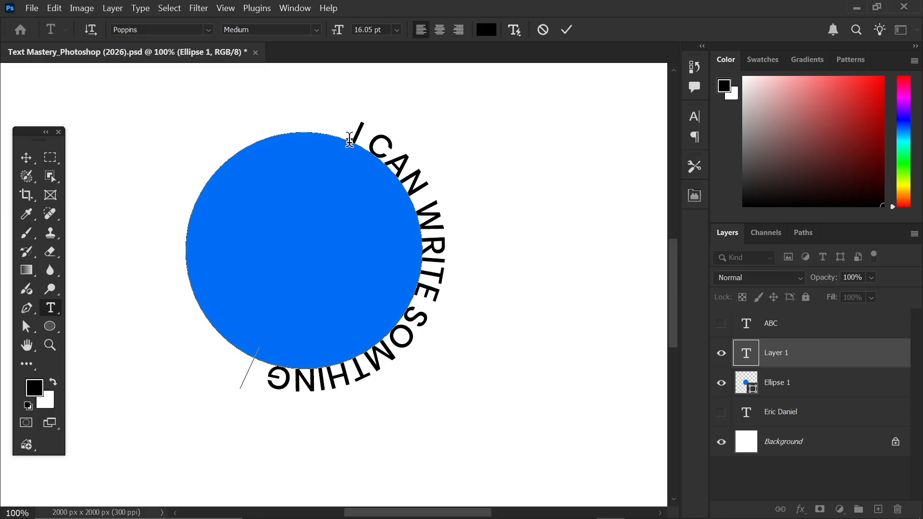
text( IN CIRCLE)
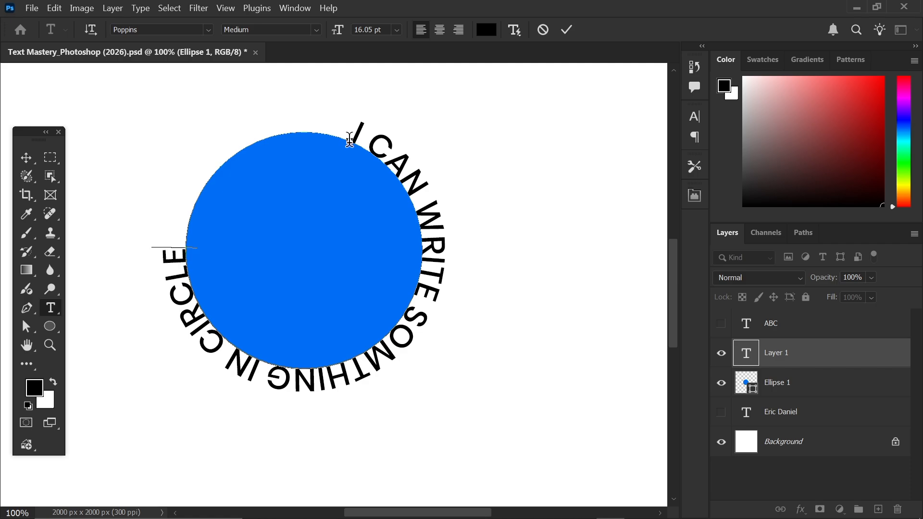
text( FORM)
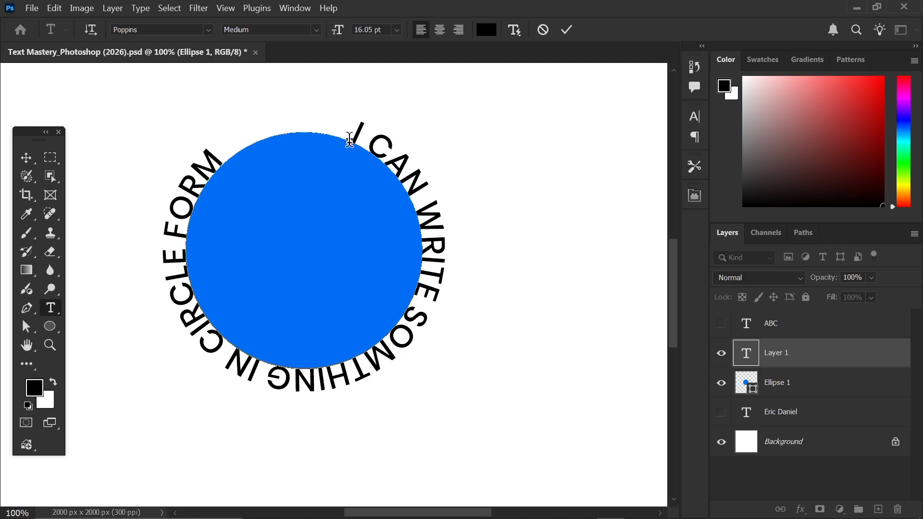
text( TEXT)
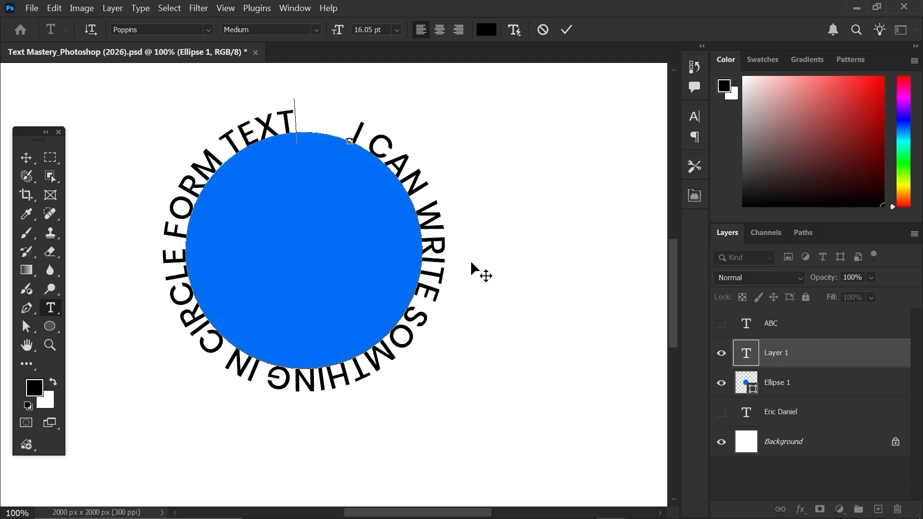
click(567, 30)
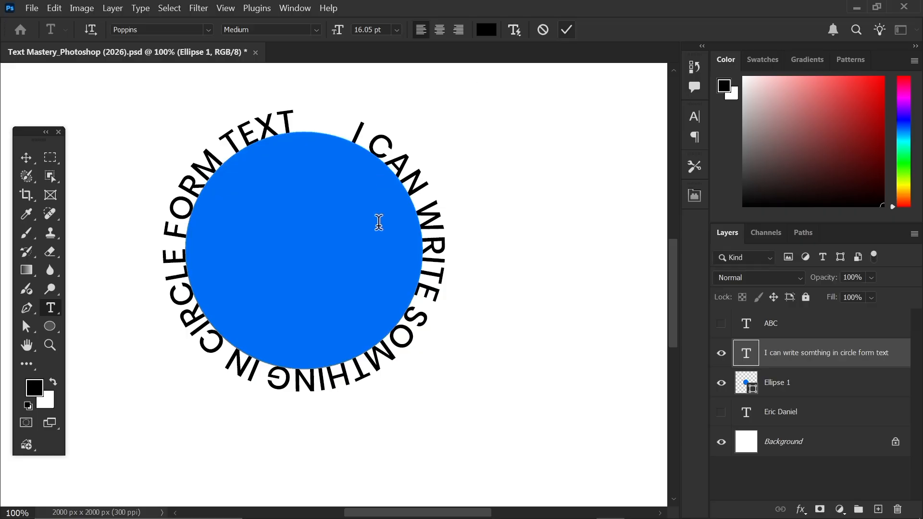
click(26, 159)
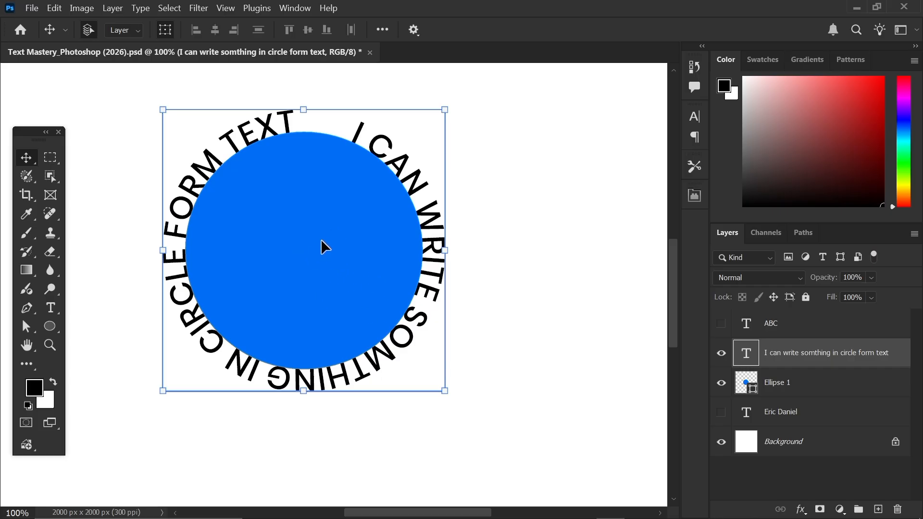
- Hide the blue circle, move the circular text right and down, then hide the text layer too
click(721, 383)
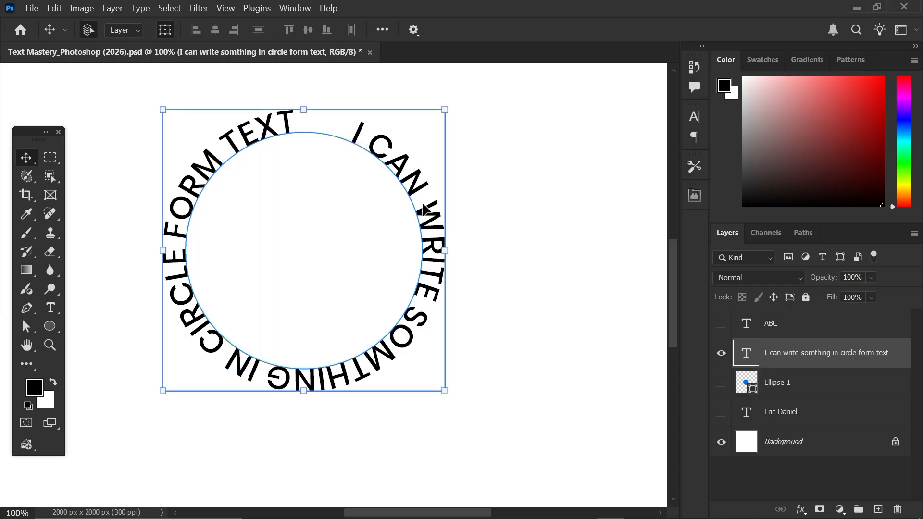
mouse_move(426, 206)
mouse_down()
mouse_move(493, 234)
mouse_move(462, 231)
mouse_move(442, 211)
mouse_up()
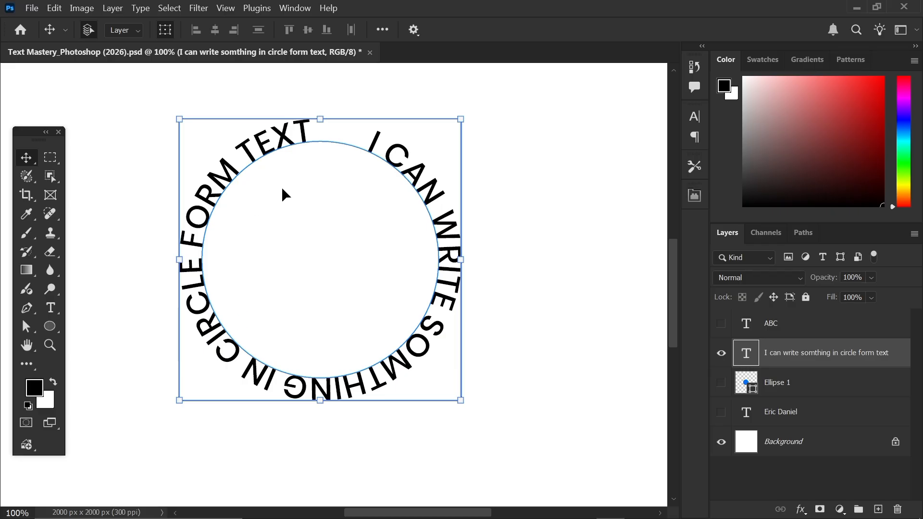
drag(443, 242, 475, 259)
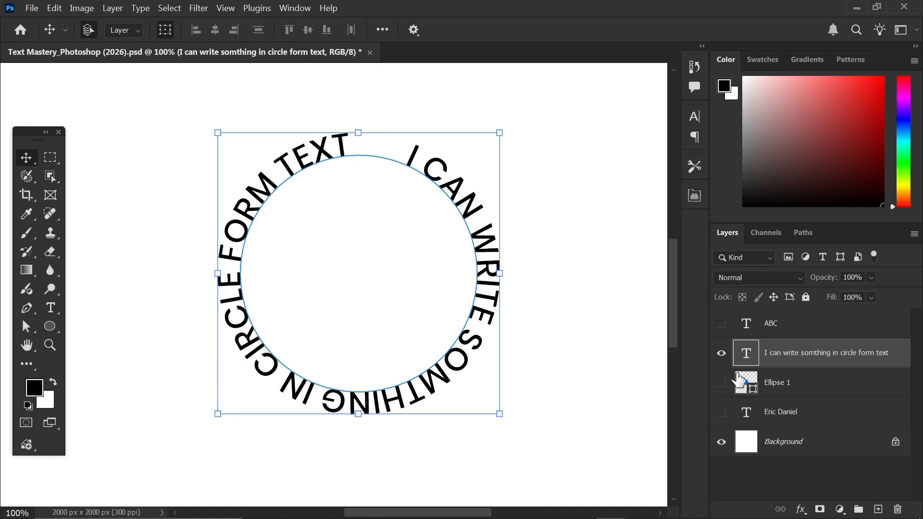
click(721, 353)
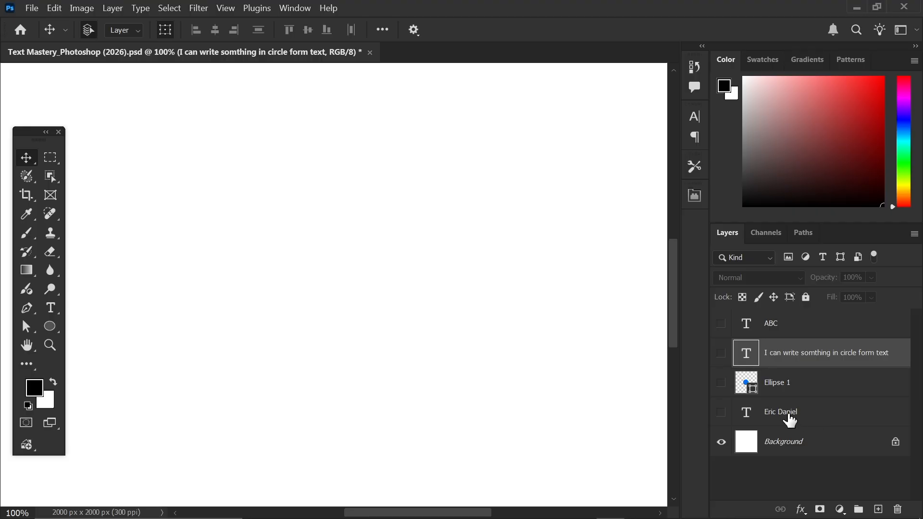
- Show the hidden name text layer, move it up-left, and retype it as 'APPLY' / 'STYLE' on two lines
click(721, 412)
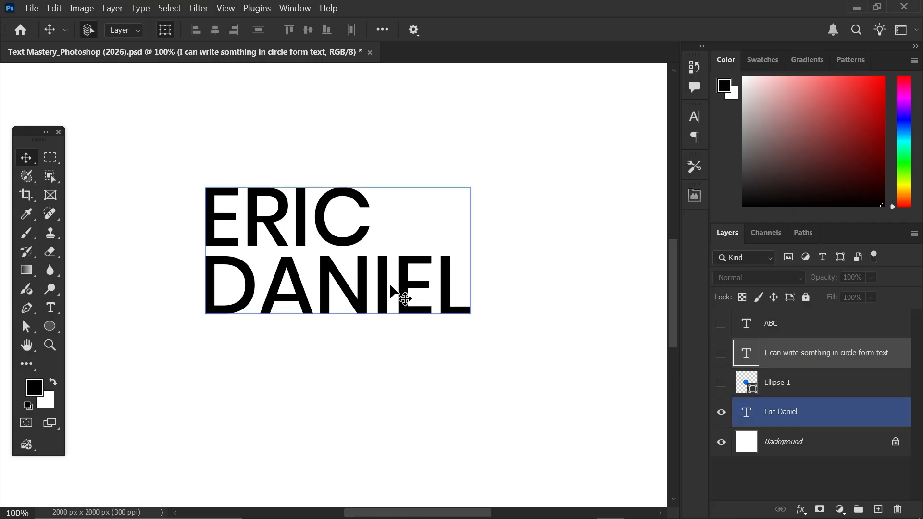
drag(390, 286, 323, 264)
double_click(326, 261)
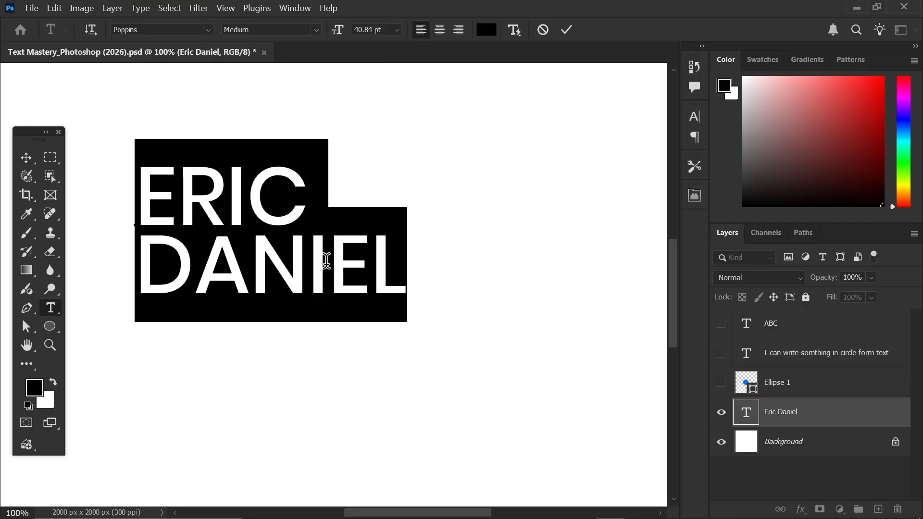
text(APPLY)
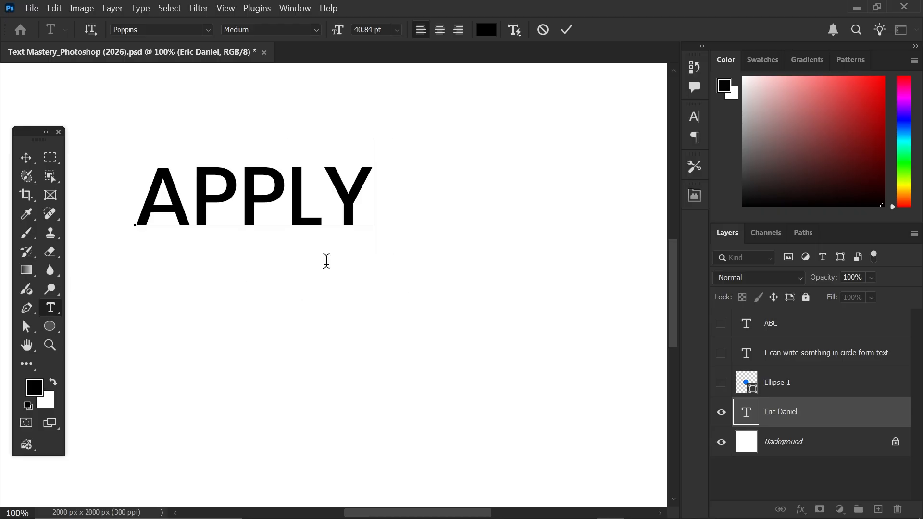
key(Return)
text(STYLE)
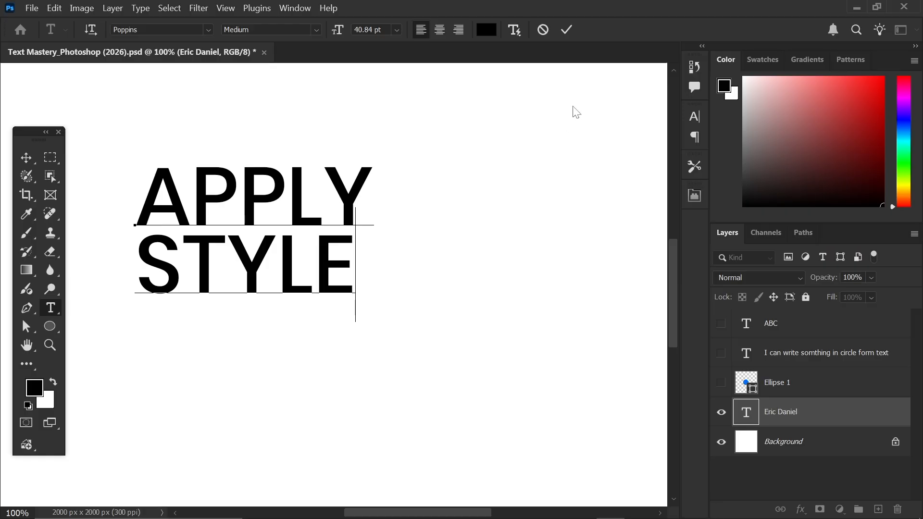
click(567, 30)
- Turn off All Caps, set line spacing to Auto, and shift the text 40 px left
key(v)
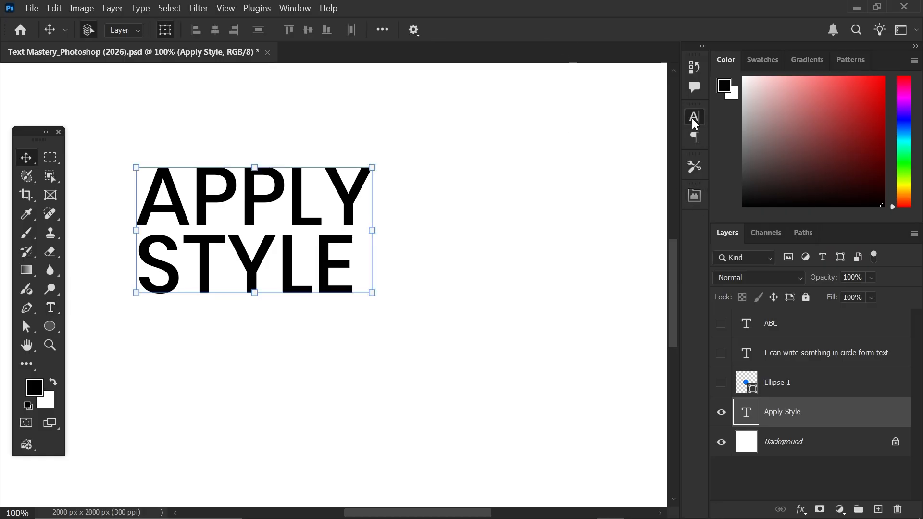
click(694, 117)
click(578, 221)
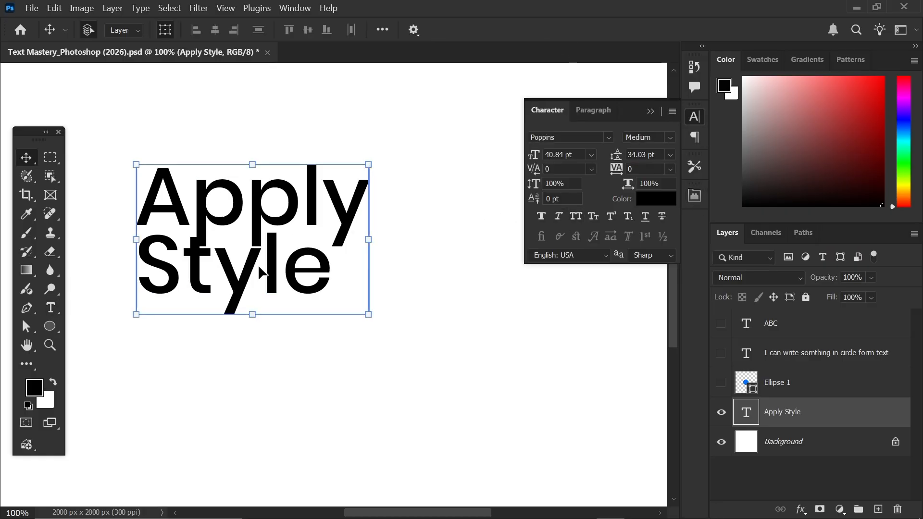
drag(261, 221, 243, 221)
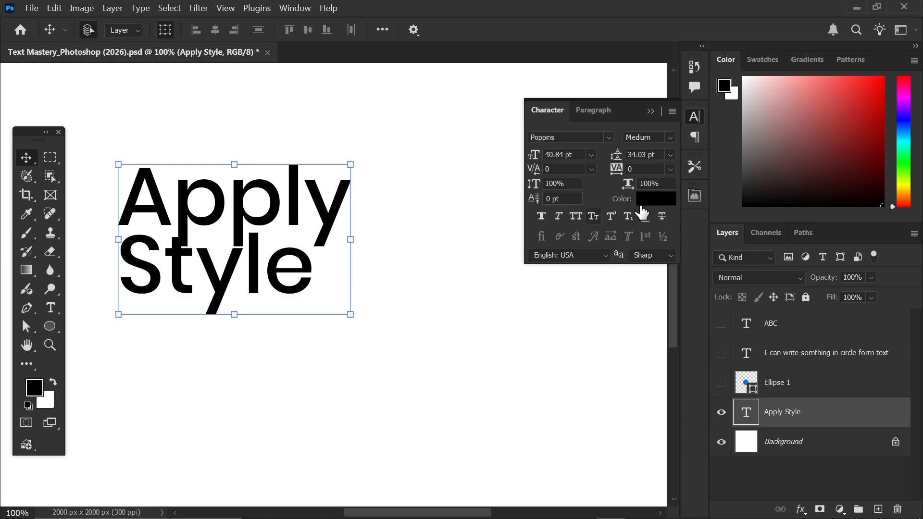
click(670, 154)
click(642, 167)
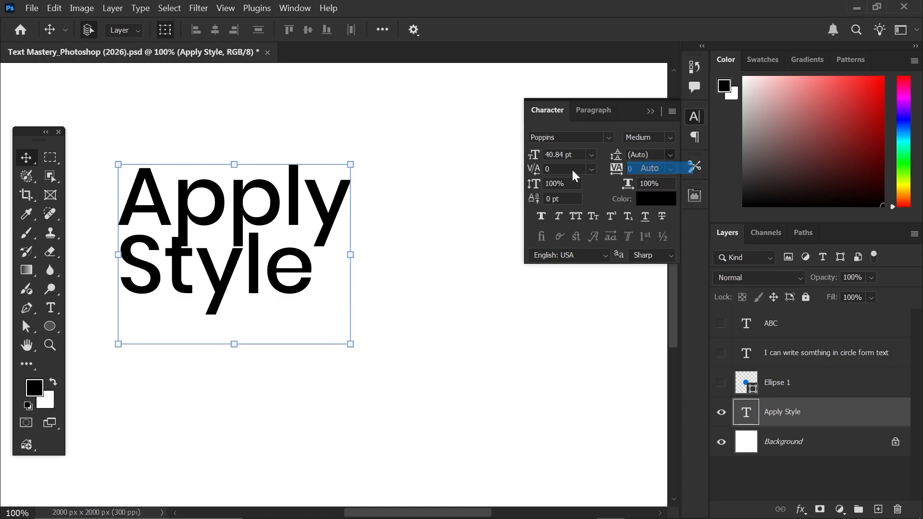
- Nudge the Apply Style text slightly down and to the left
mouse_move(218, 298)
mouse_down()
mouse_move(244, 298)
mouse_move(214, 301)
mouse_up()
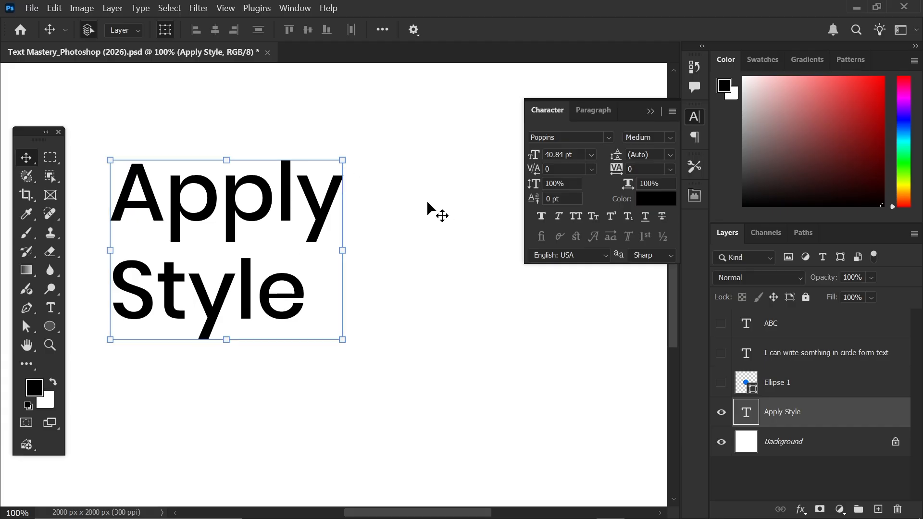
click(430, 226)
click(430, 226)
click(650, 113)
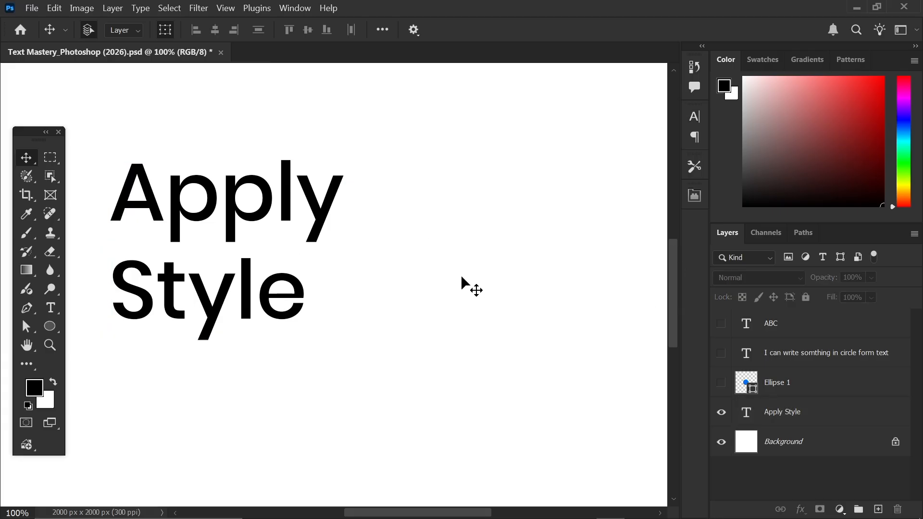
click(255, 230)
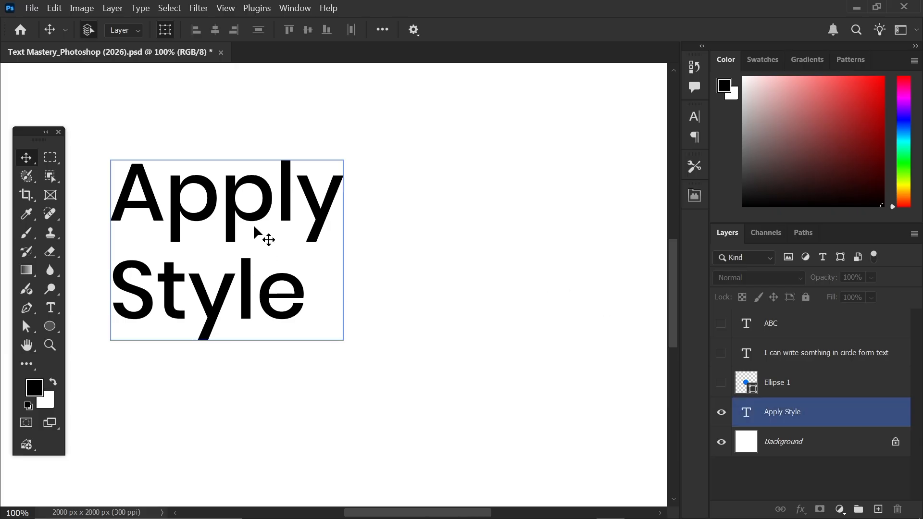
mouse_move(243, 216)
mouse_down()
mouse_move(235, 220)
mouse_move(241, 209)
mouse_up()
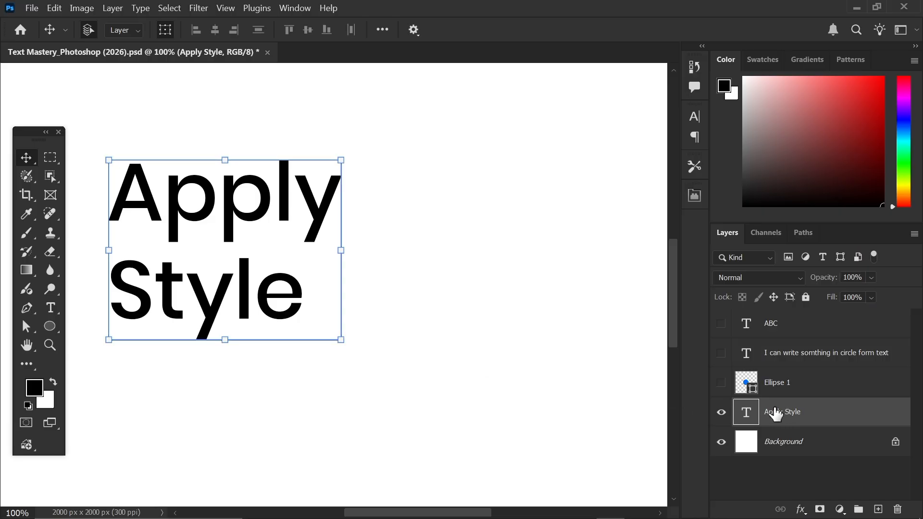
- Open Blending Options for the Apply Style layer and move the Layer Style dialog to the right
right_click(825, 422)
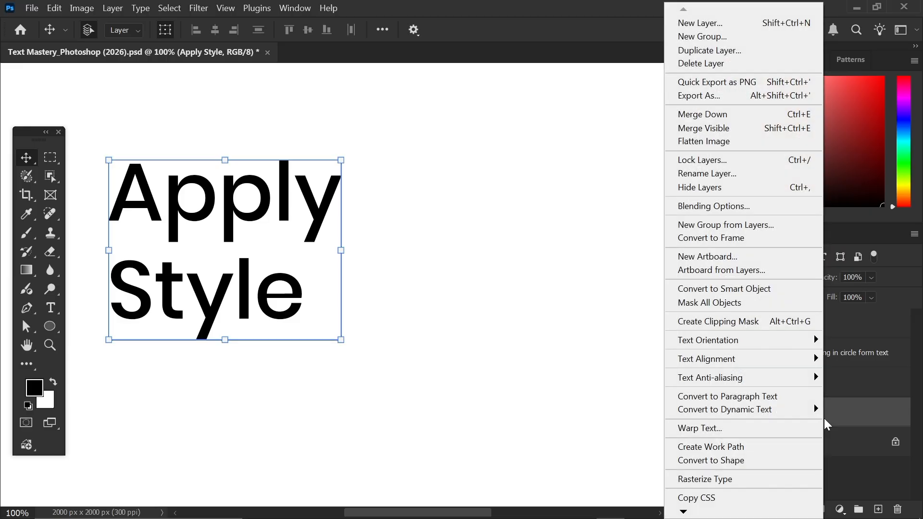
click(708, 210)
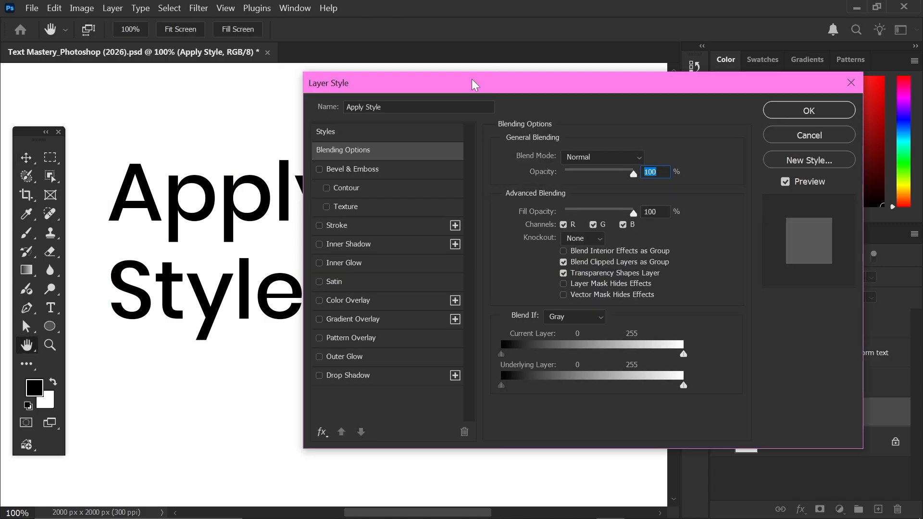
drag(472, 80, 511, 77)
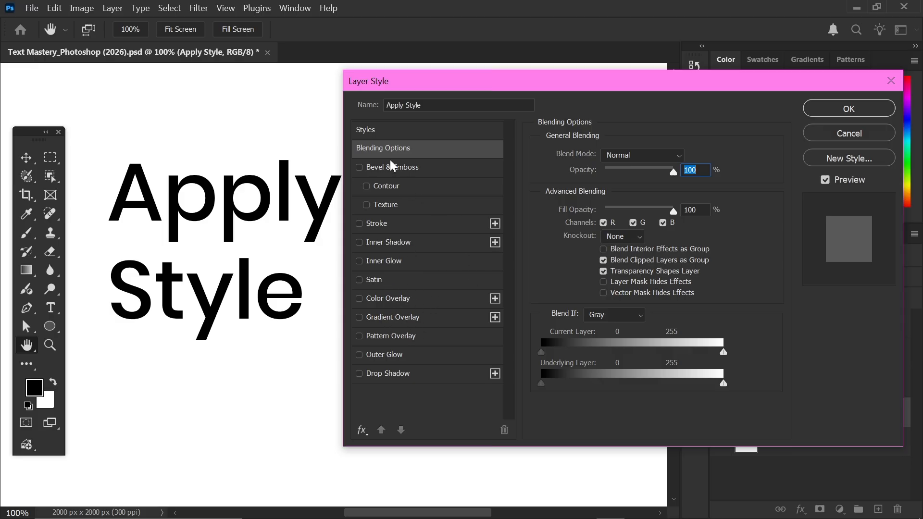
- Enable Bevel & Emboss on the text and set its depth to about 365%
click(375, 171)
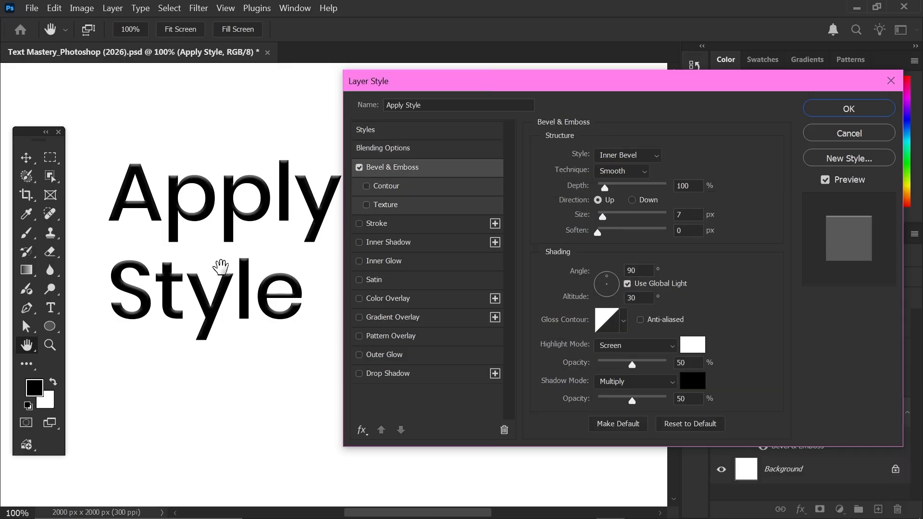
key(ctrl+plus)
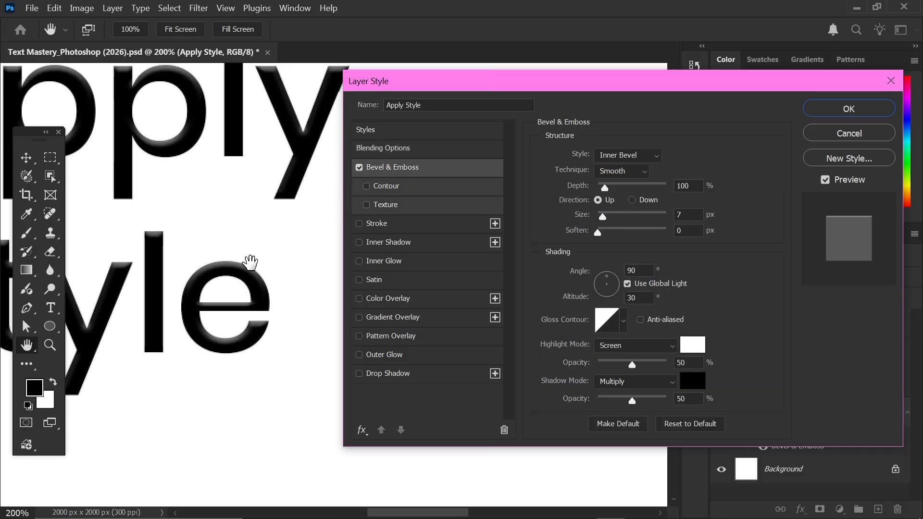
scroll(247, 260, up, 2)
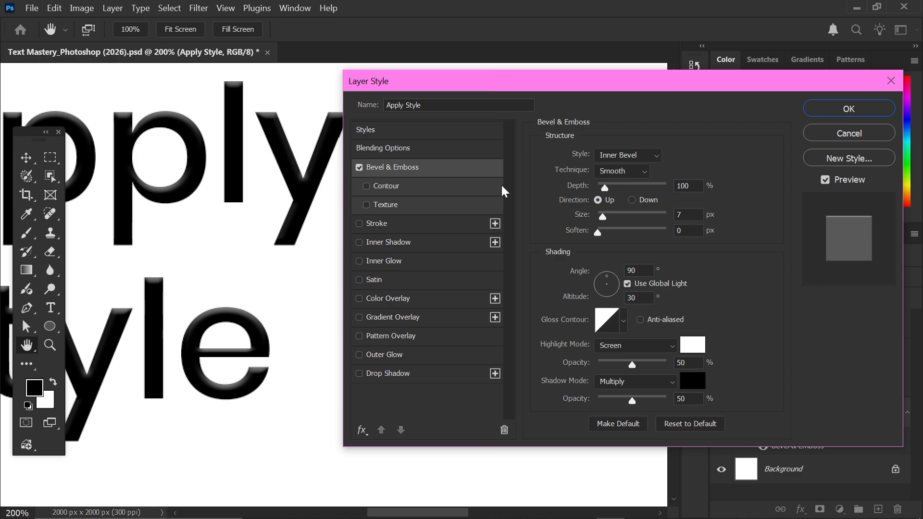
click(359, 167)
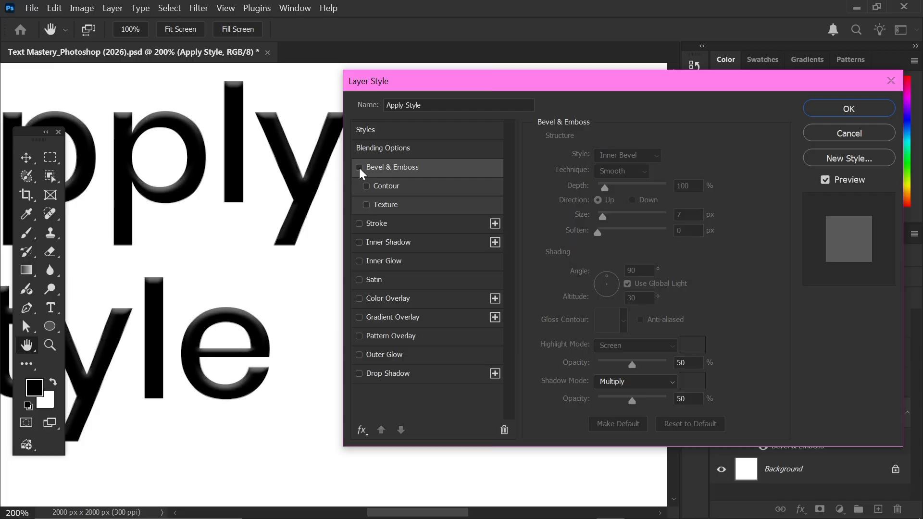
click(359, 168)
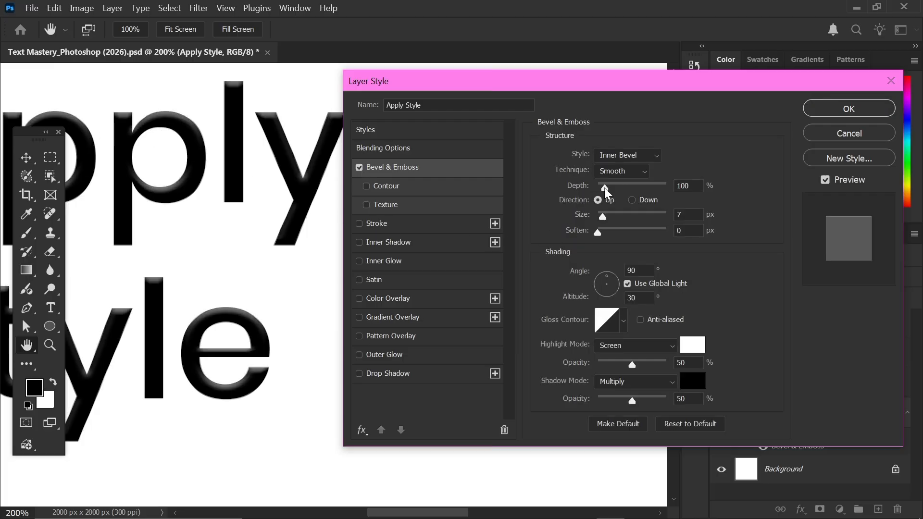
drag(606, 191, 641, 194)
drag(640, 195, 620, 184)
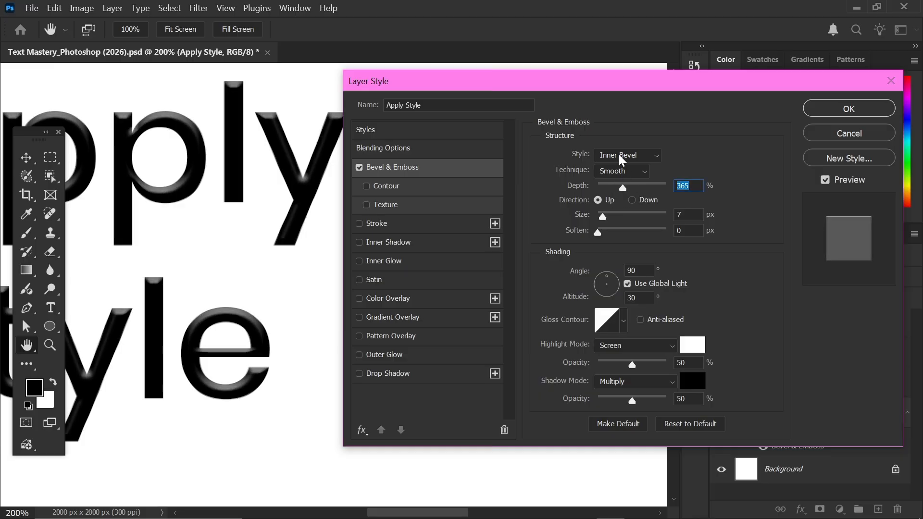
- Switch the bevel to Outer Bevel, Smooth technique, 324% depth and 10 px size
click(621, 155)
click(614, 171)
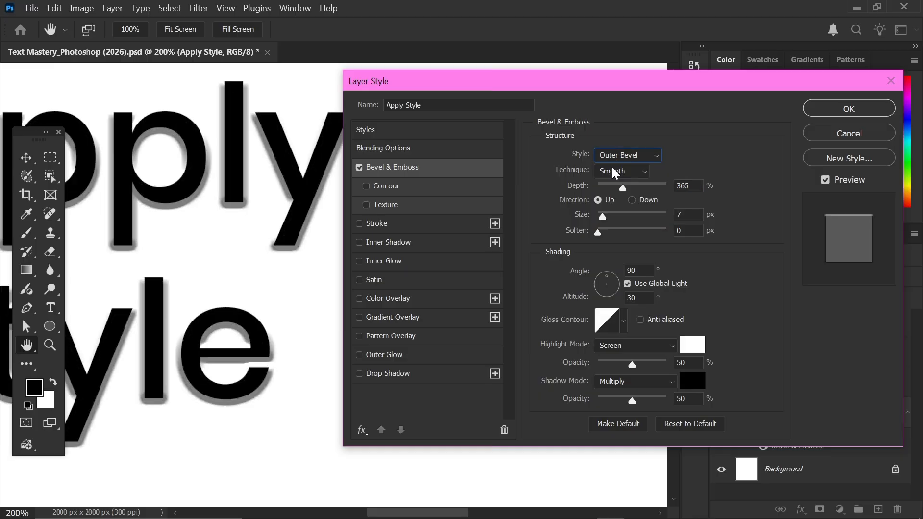
drag(623, 188, 617, 185)
click(617, 171)
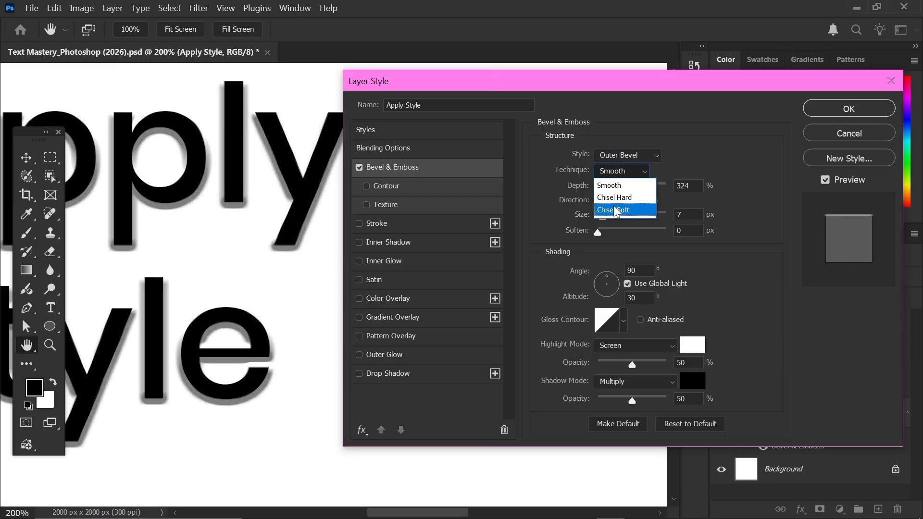
click(610, 186)
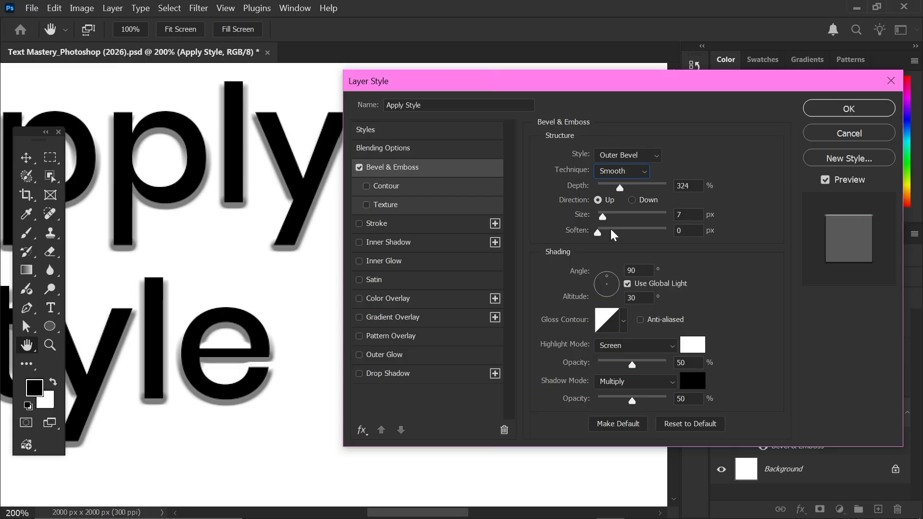
mouse_move(607, 217)
mouse_down()
mouse_move(633, 218)
mouse_move(605, 222)
mouse_up()
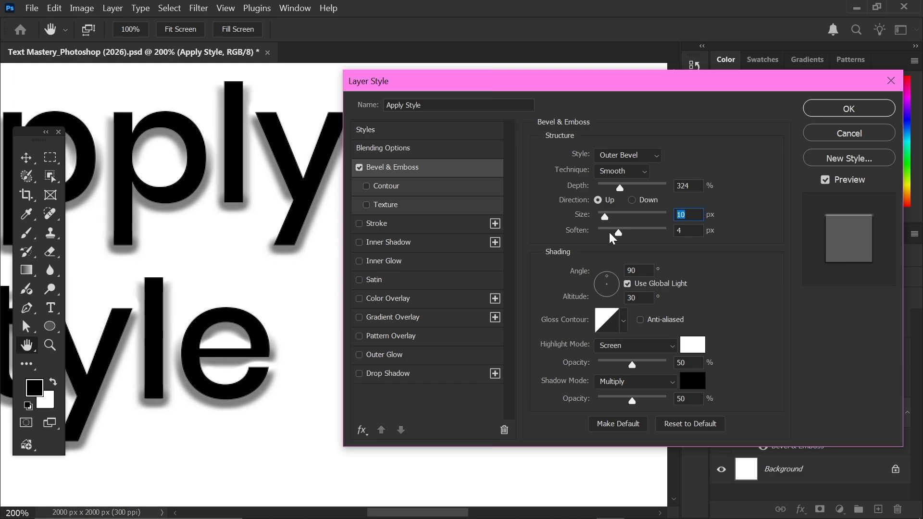
key(Tab)
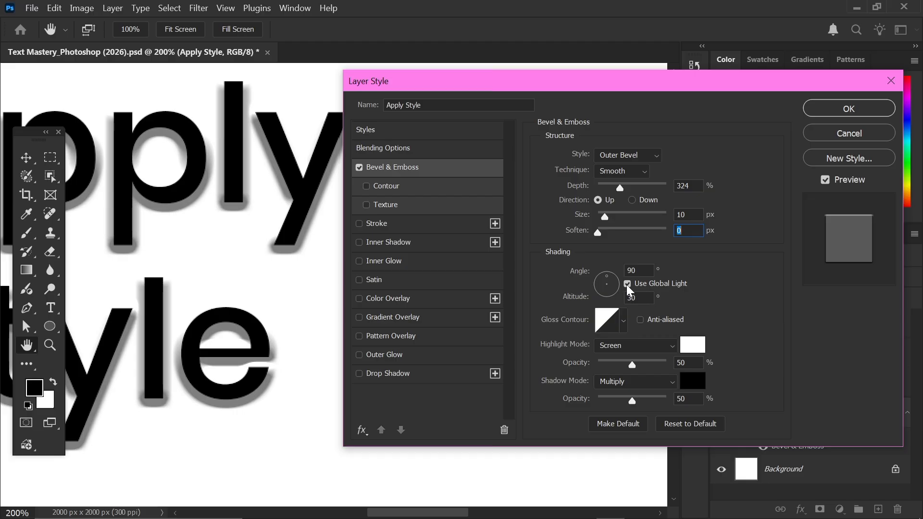
- Apply a rounded Gloss Contour preset to the bevel
click(622, 322)
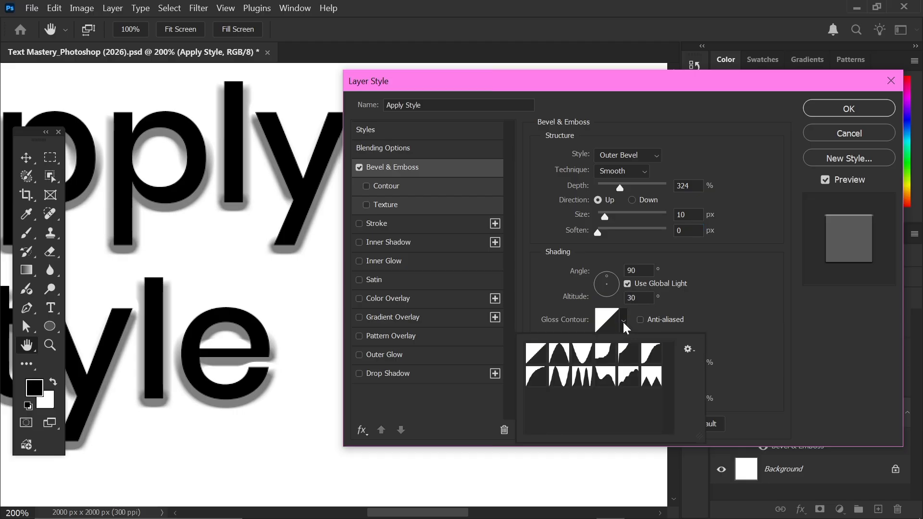
click(536, 375)
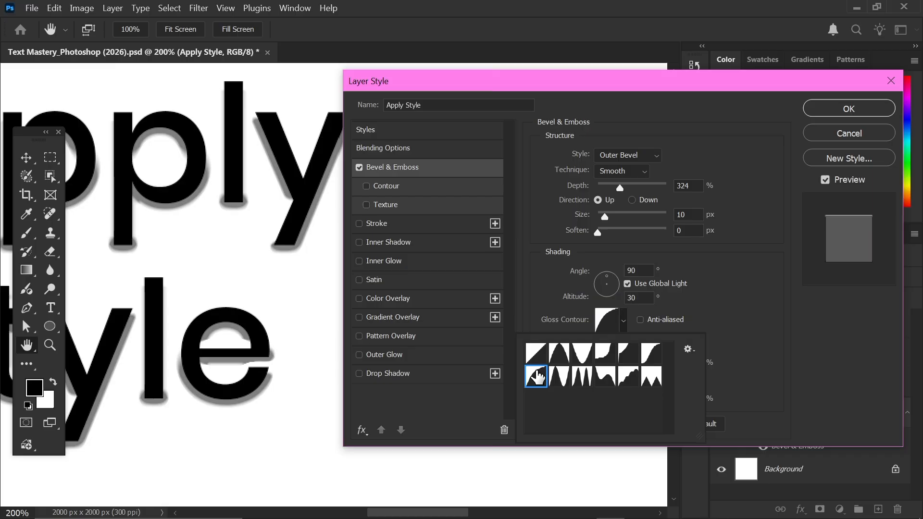
click(549, 292)
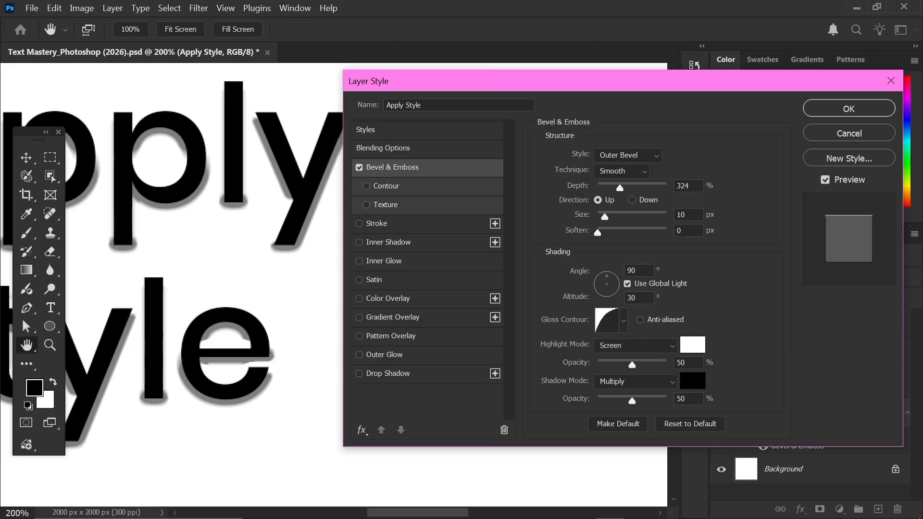
scroll(576, 385, down, 2)
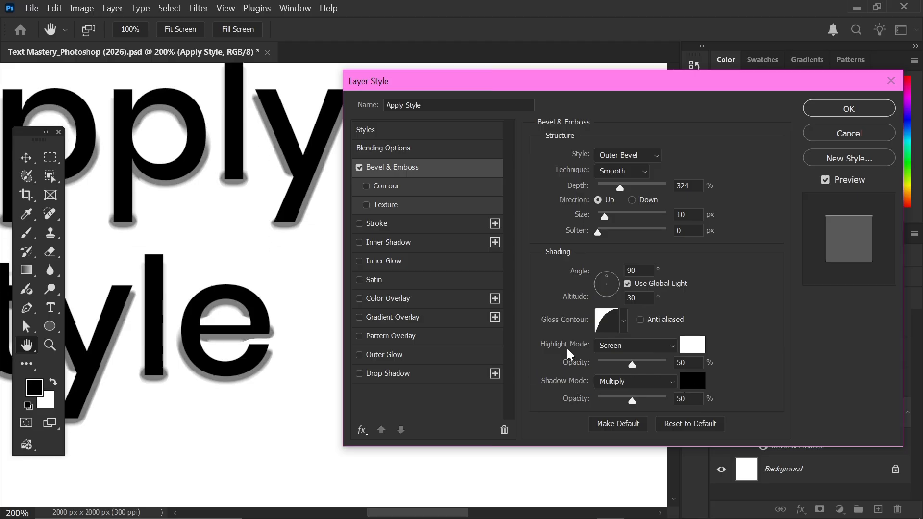
scroll(567, 355, up, 2)
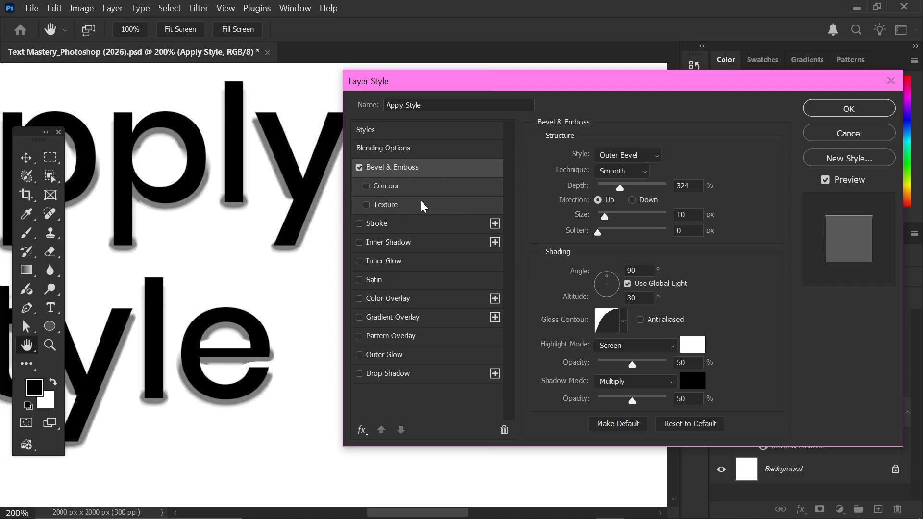
- Try Contour and Texture, then turn them and Bevel & Emboss off and enable a 1 px black Stroke
click(429, 189)
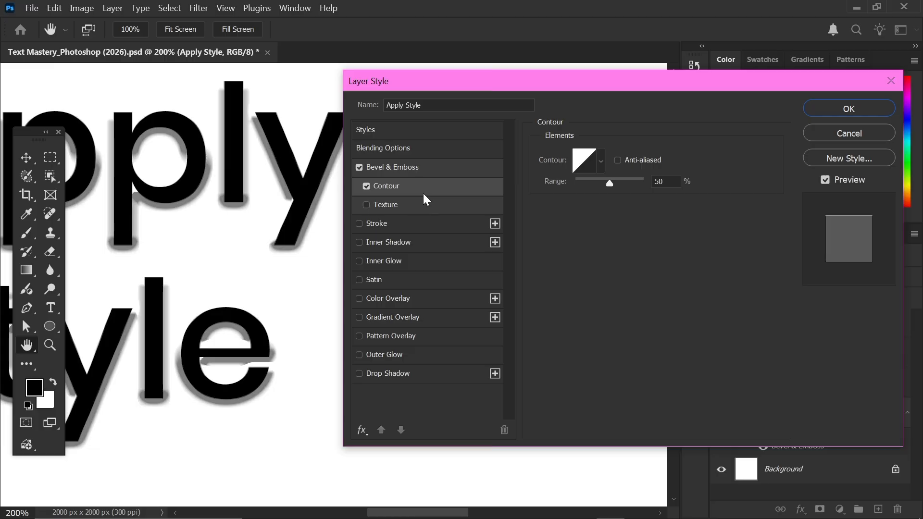
click(406, 206)
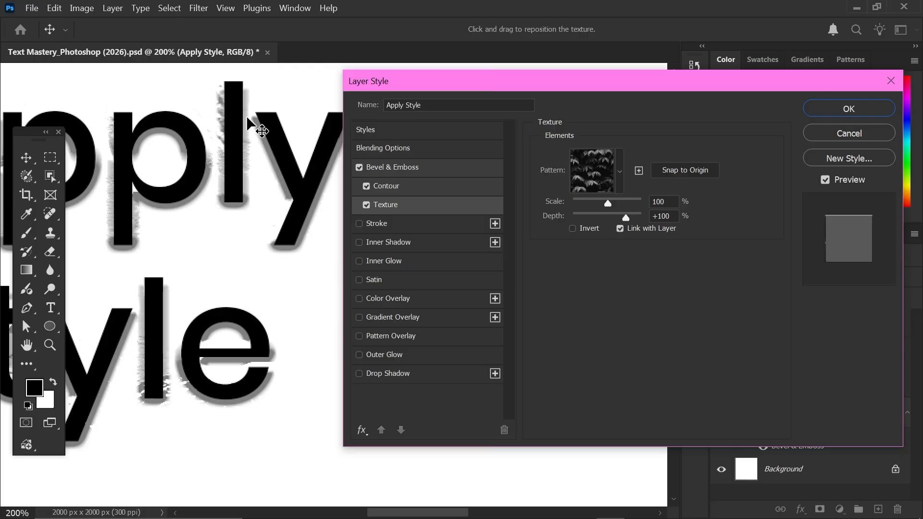
click(367, 204)
click(367, 187)
click(359, 168)
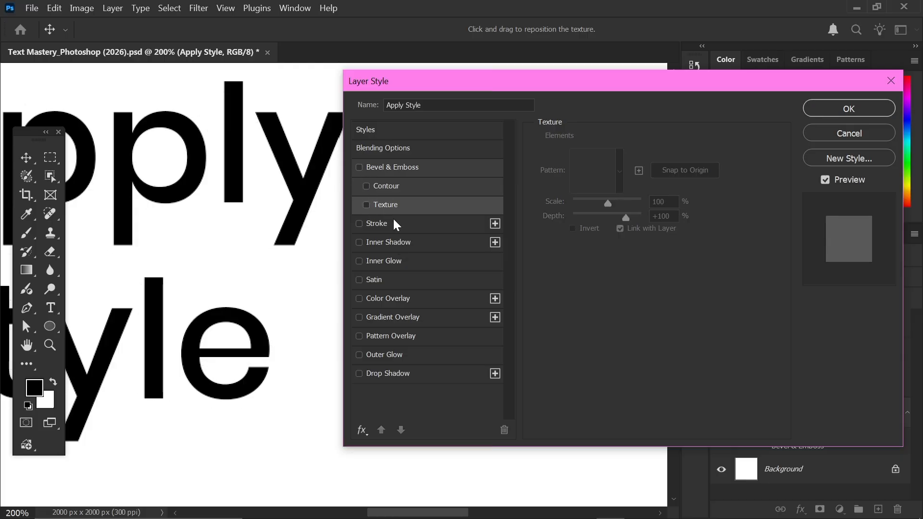
click(369, 225)
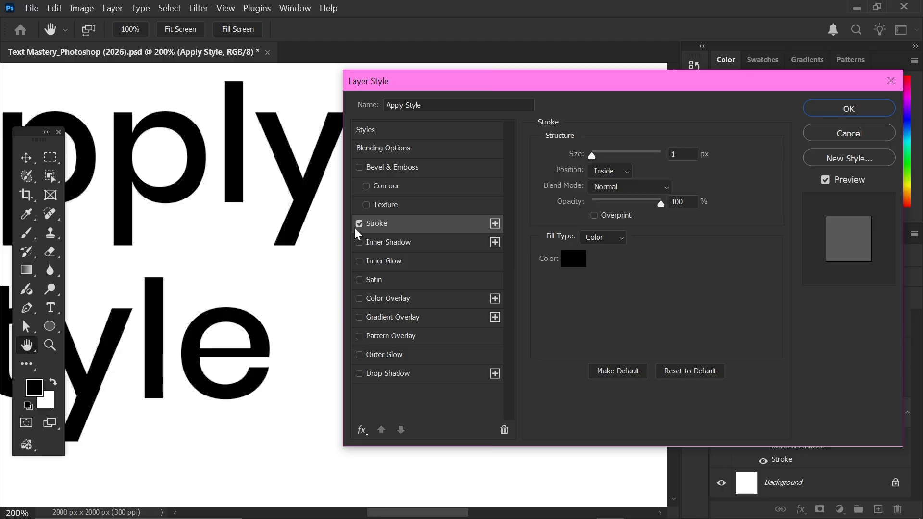
- Set the stroke to 7 px and change its colour to a bright blue
drag(592, 155, 597, 155)
click(576, 265)
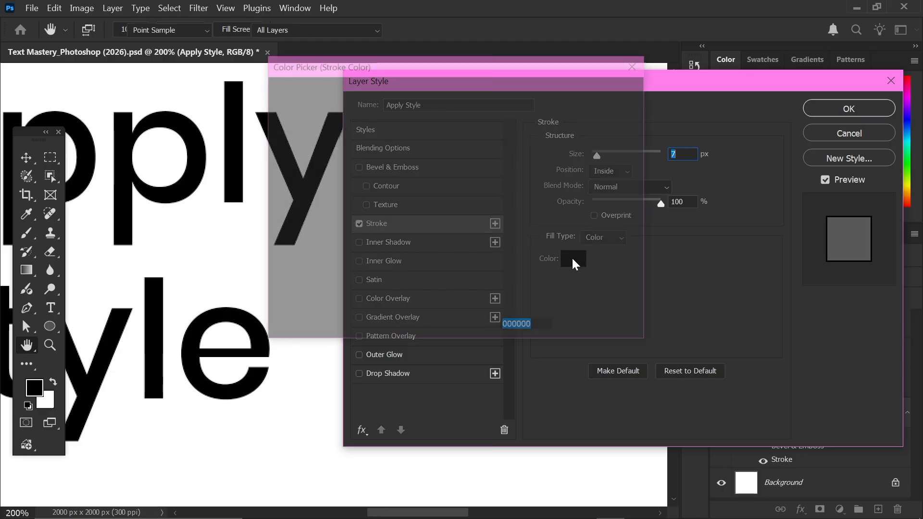
text(ffffff)
mouse_move(407, 162)
mouse_down()
mouse_move(430, 186)
mouse_move(440, 183)
mouse_up()
drag(468, 179, 470, 168)
drag(424, 150, 436, 115)
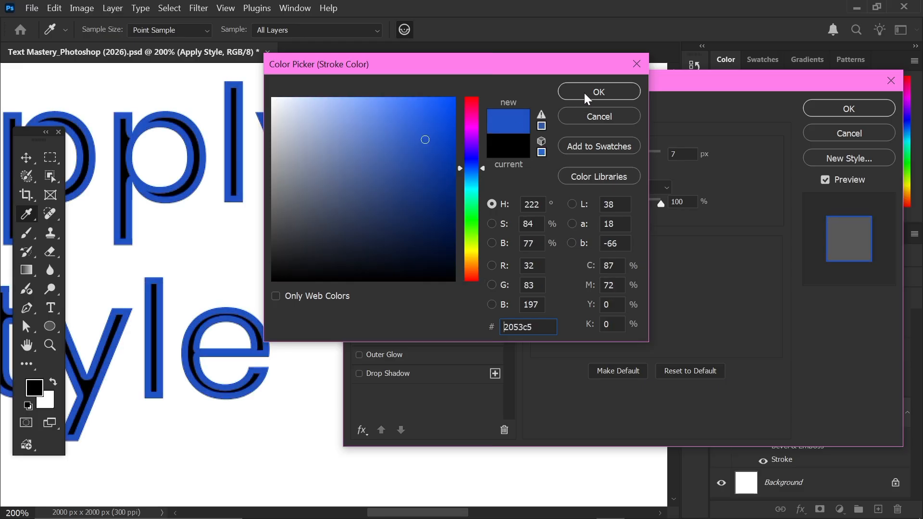
click(598, 91)
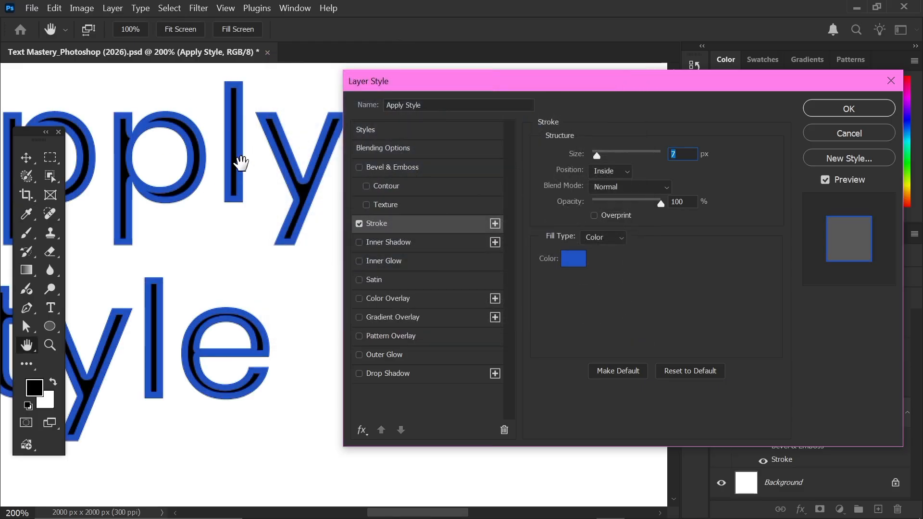
- Make it a 24 px Outside stroke at 97% opacity with Overprint turned on
drag(601, 154, 594, 155)
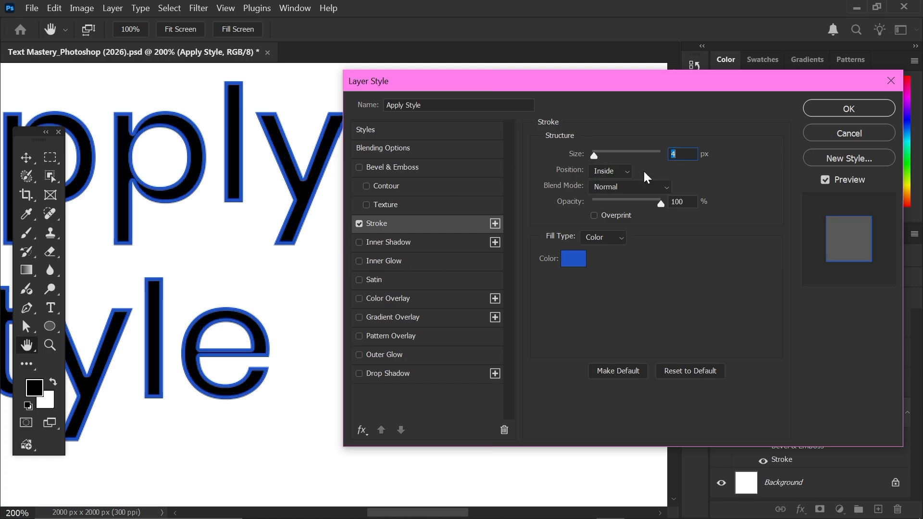
click(602, 170)
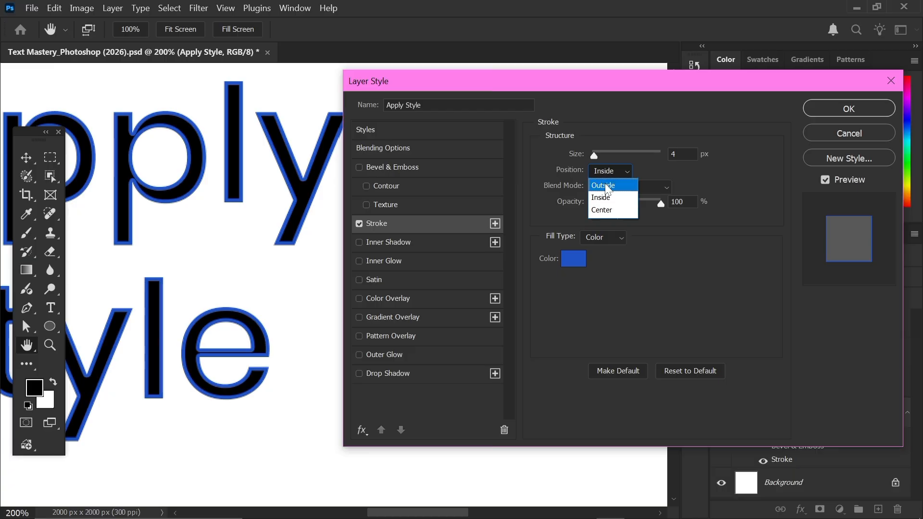
click(607, 187)
mouse_move(598, 160)
mouse_down()
mouse_move(610, 151)
mouse_move(602, 154)
mouse_up()
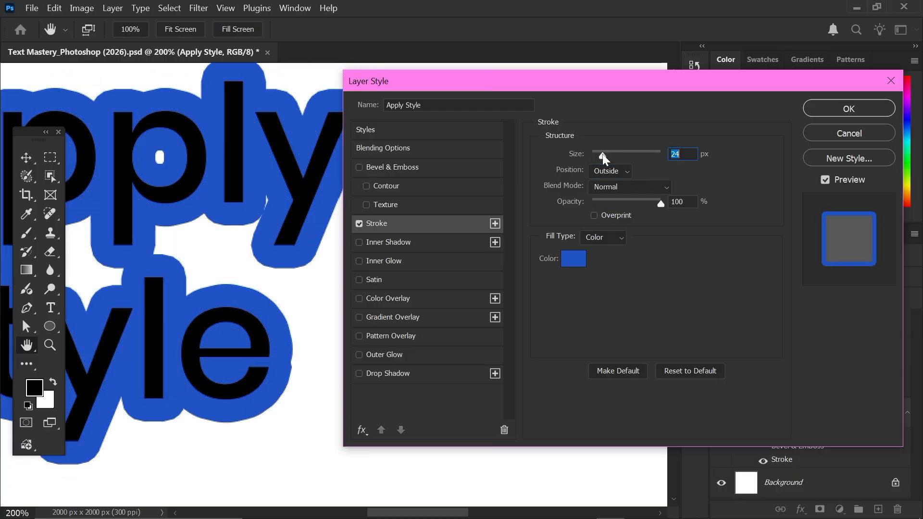
key(ctrl+minus)
key(ctrl+minus)
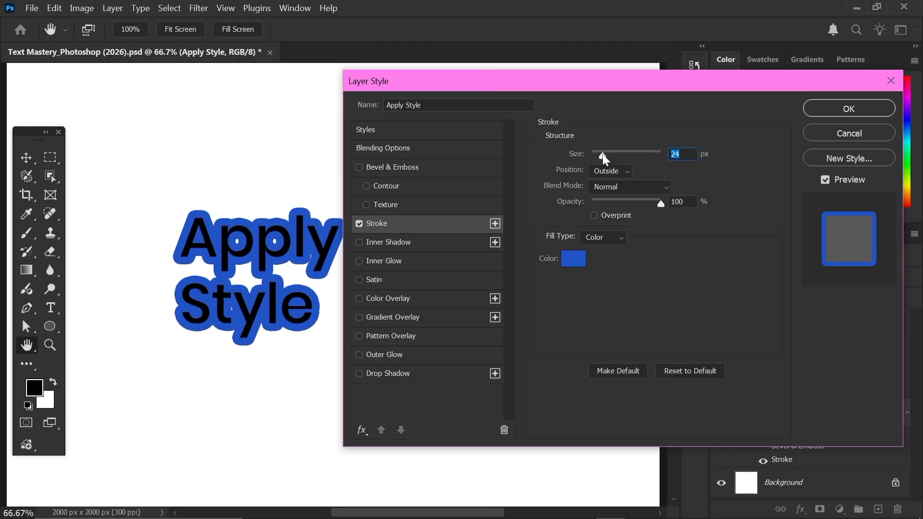
key(ctrl+plus)
key(ctrl+plus)
key(ctrl+minus)
key(ctrl+minus)
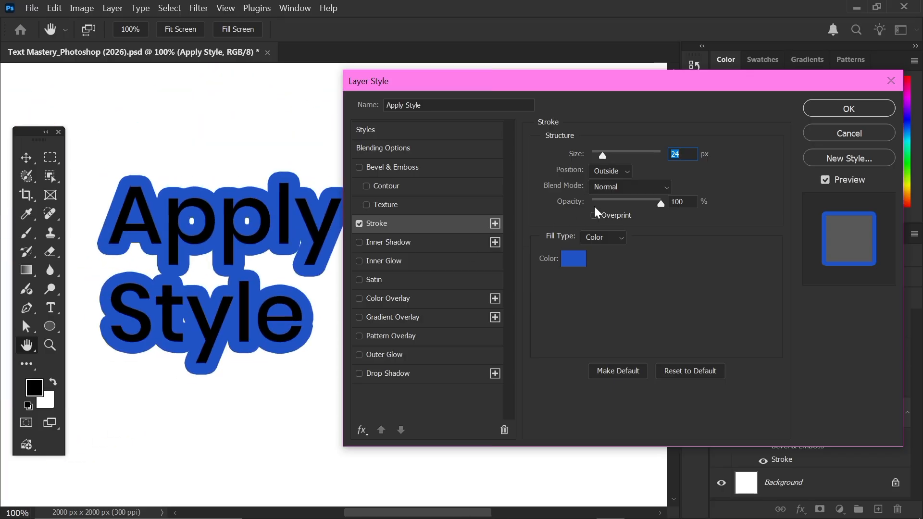
mouse_move(658, 205)
mouse_down()
mouse_move(624, 207)
mouse_move(659, 204)
mouse_up()
click(594, 216)
- Remove the blue stroke, then try and discard Inner Shadow, Inner Glow and Satin
click(363, 224)
click(401, 241)
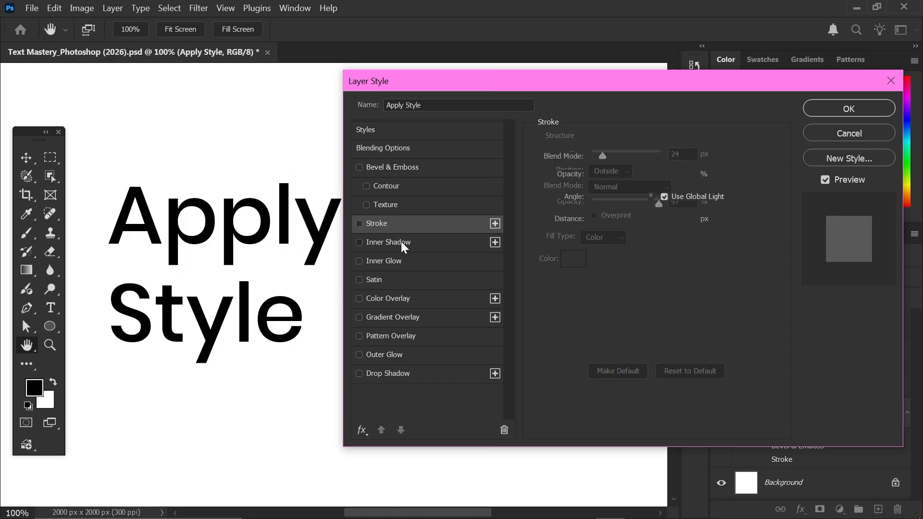
click(359, 243)
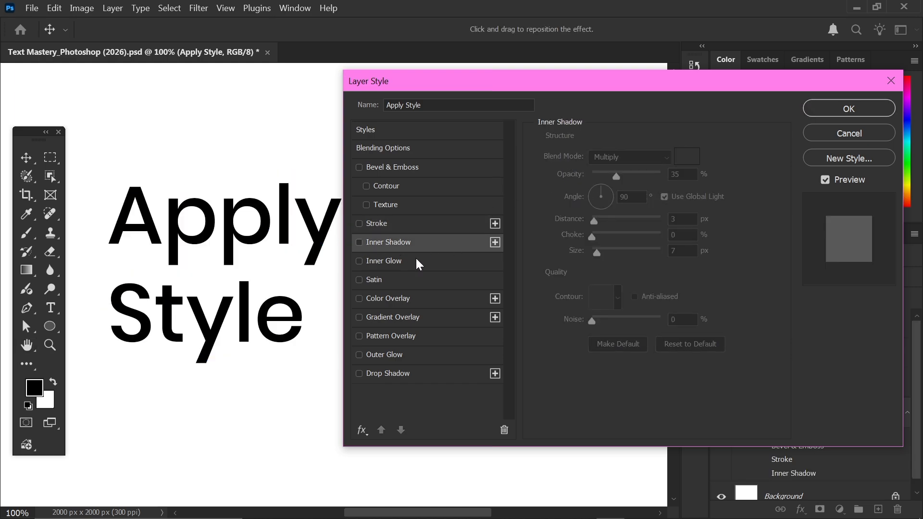
click(360, 261)
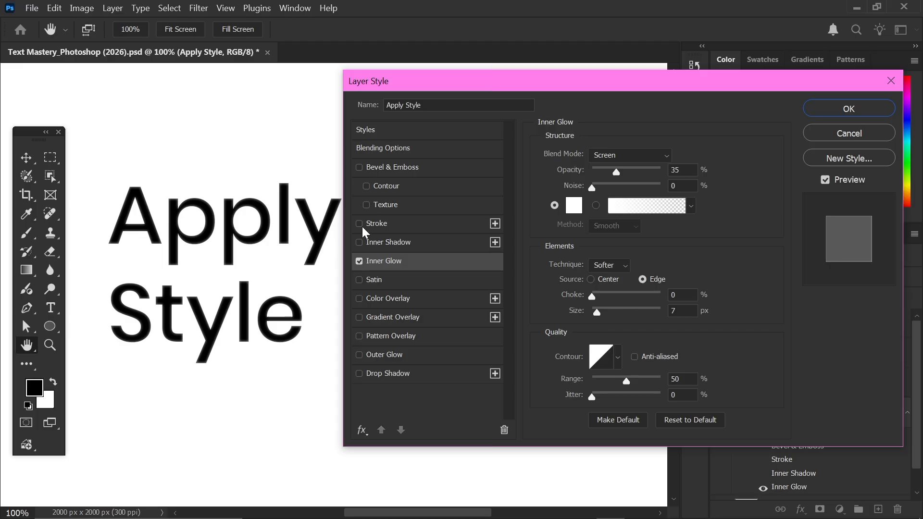
key(ctrl+plus)
key(ctrl+plus)
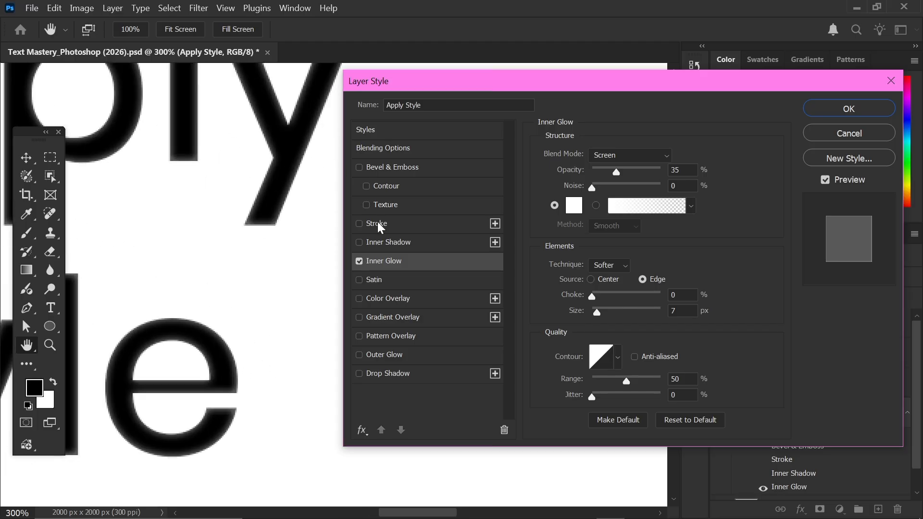
click(360, 261)
click(368, 282)
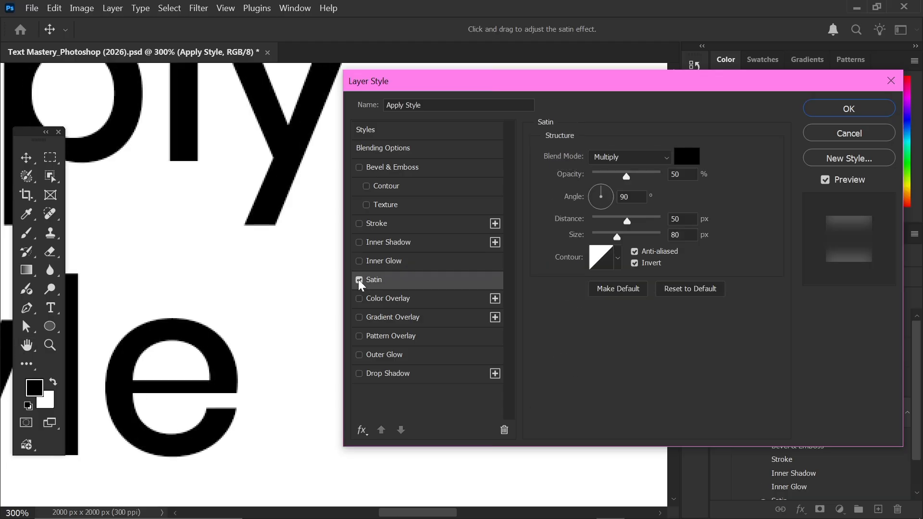
click(359, 280)
- Add a red Color Overlay and enable a Linear 90° Gradient Overlay
click(367, 295)
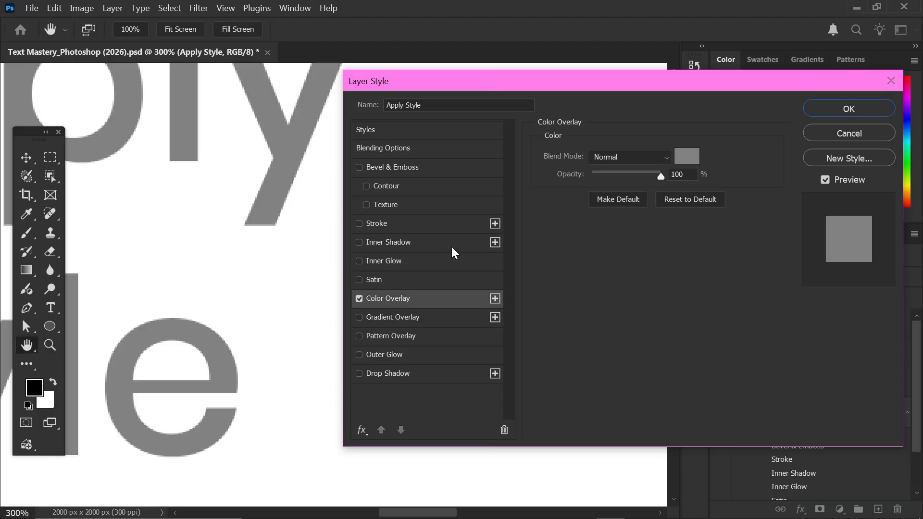
key(ctrl+minus)
key(ctrl+minus)
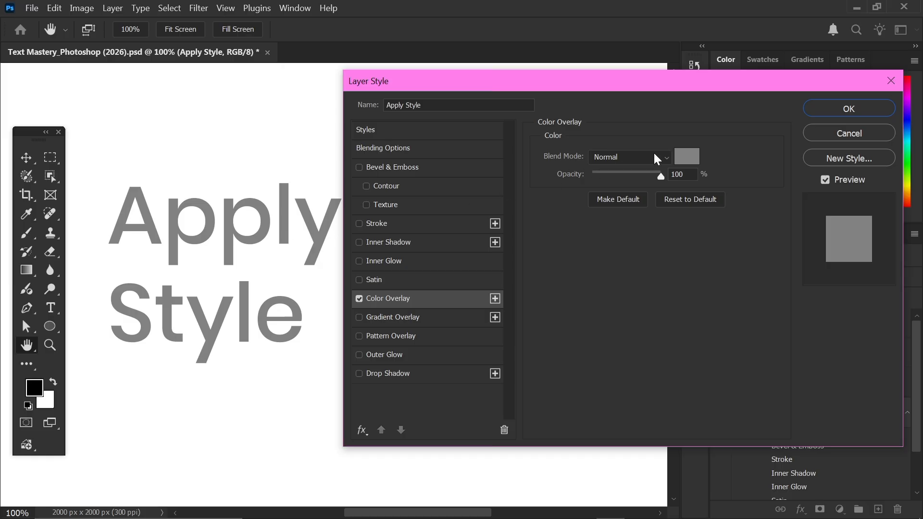
click(687, 157)
drag(407, 231, 455, 129)
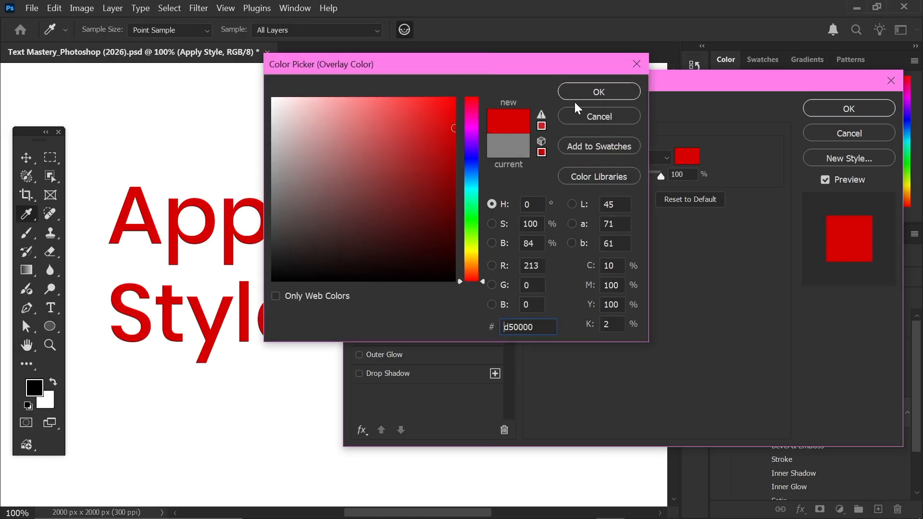
click(583, 97)
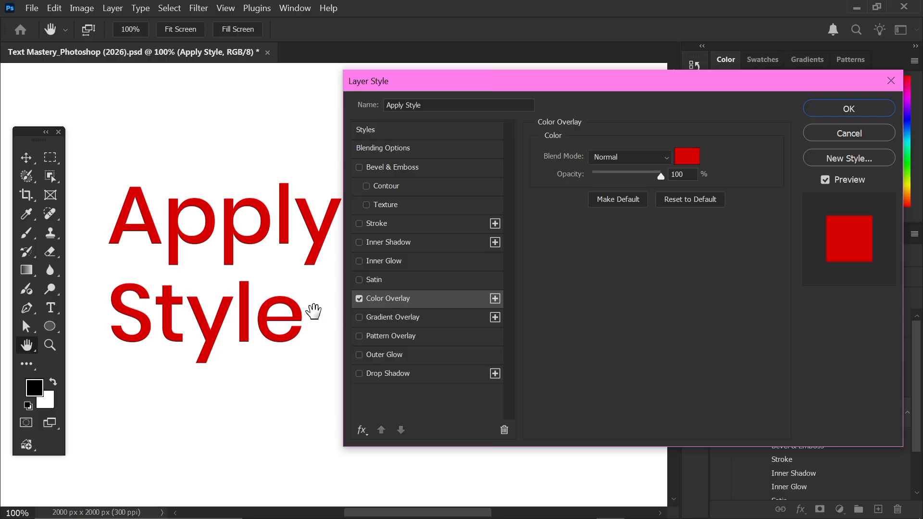
click(376, 318)
click(363, 304)
click(370, 320)
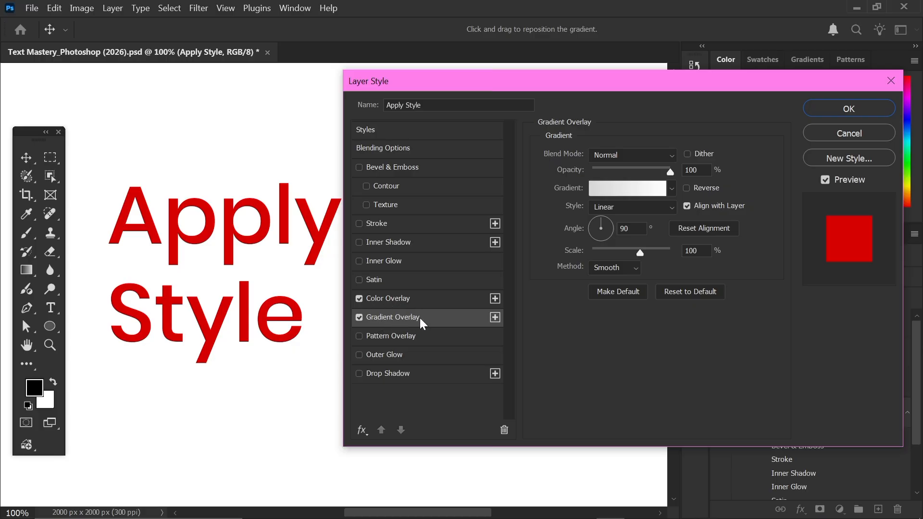
- Turn off the red overlay and apply a pink-to-cyan Purples gradient overlay
click(359, 299)
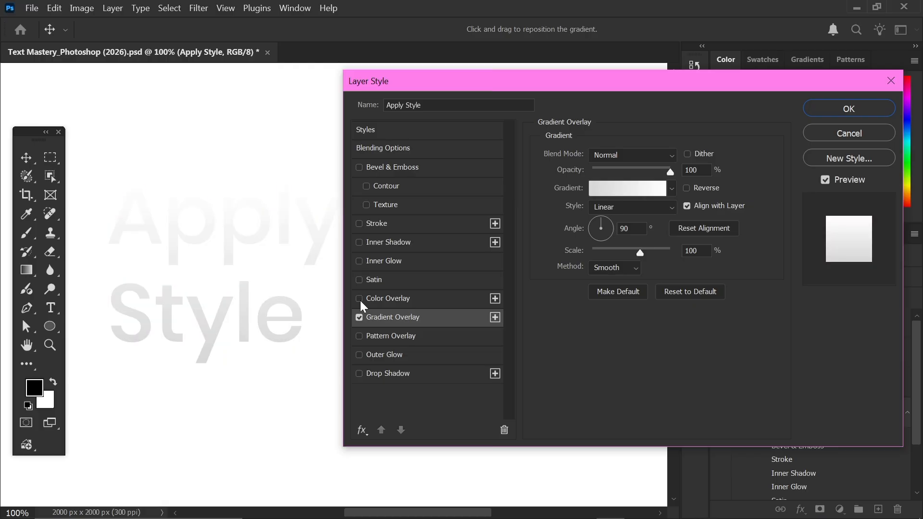
click(671, 188)
click(552, 259)
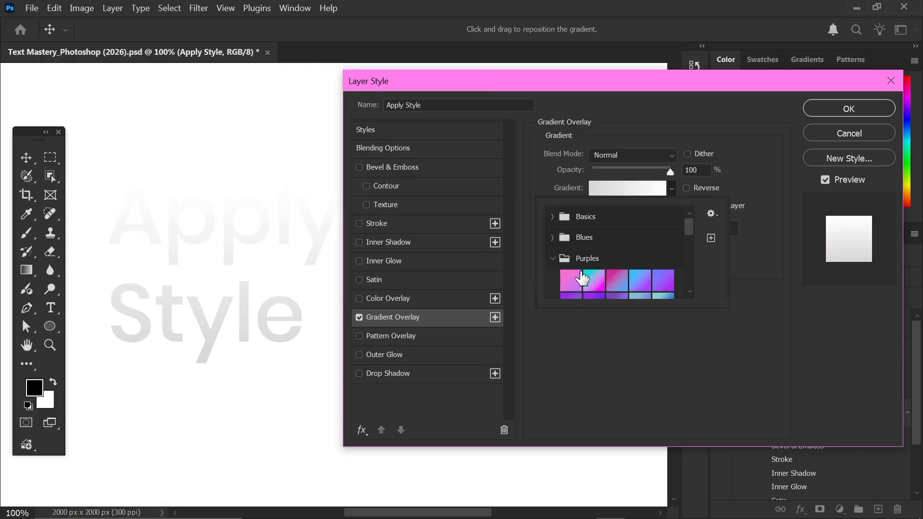
click(590, 278)
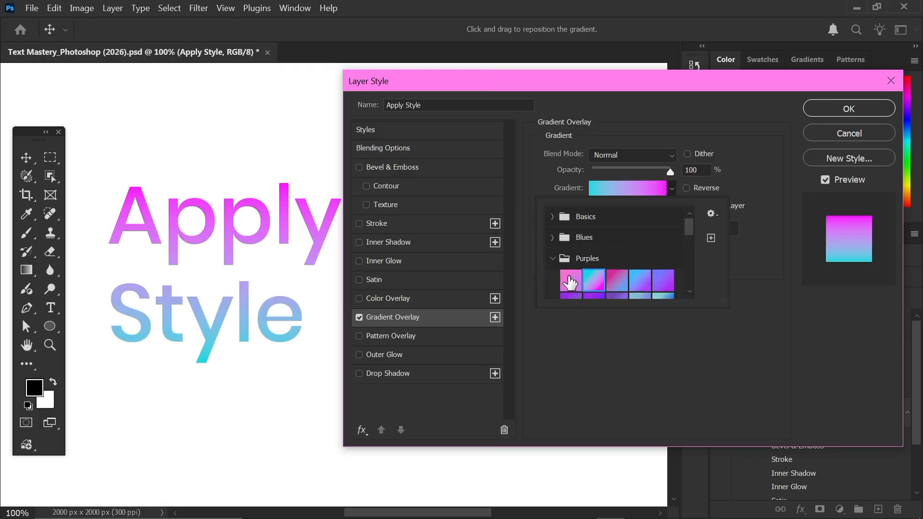
click(531, 318)
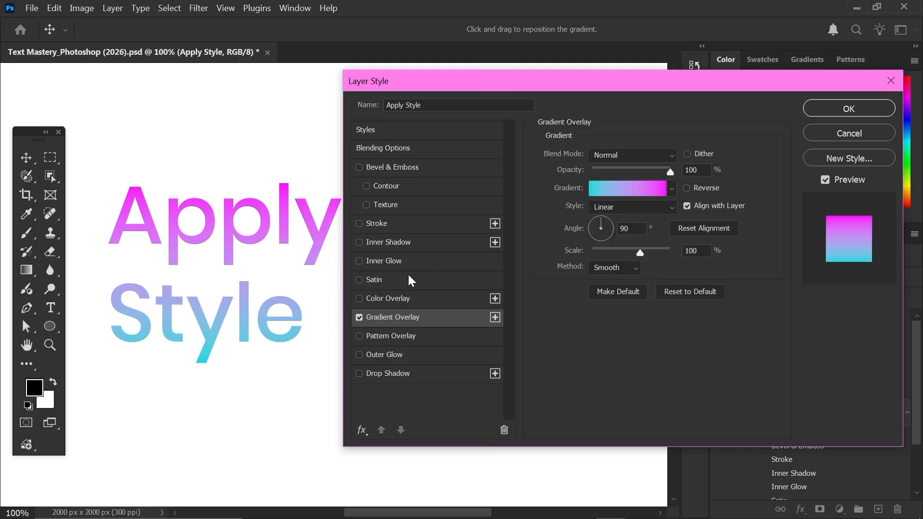
click(359, 318)
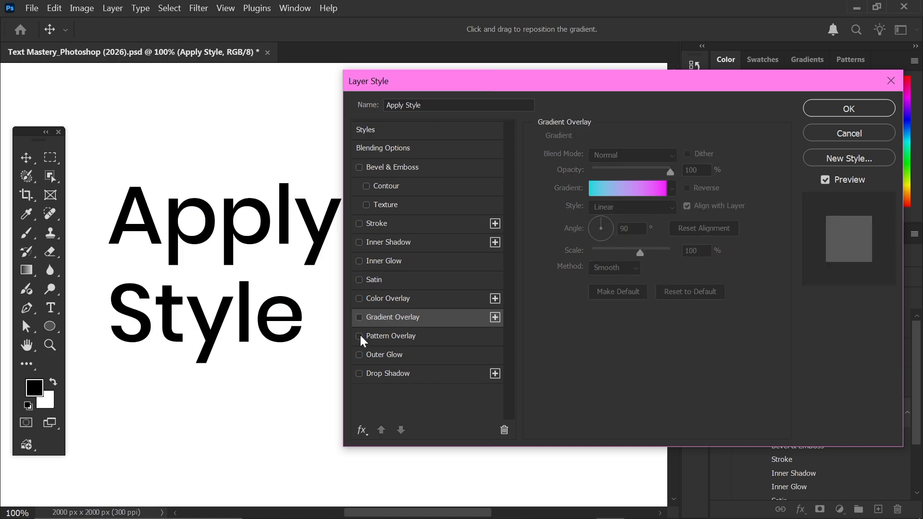
click(359, 318)
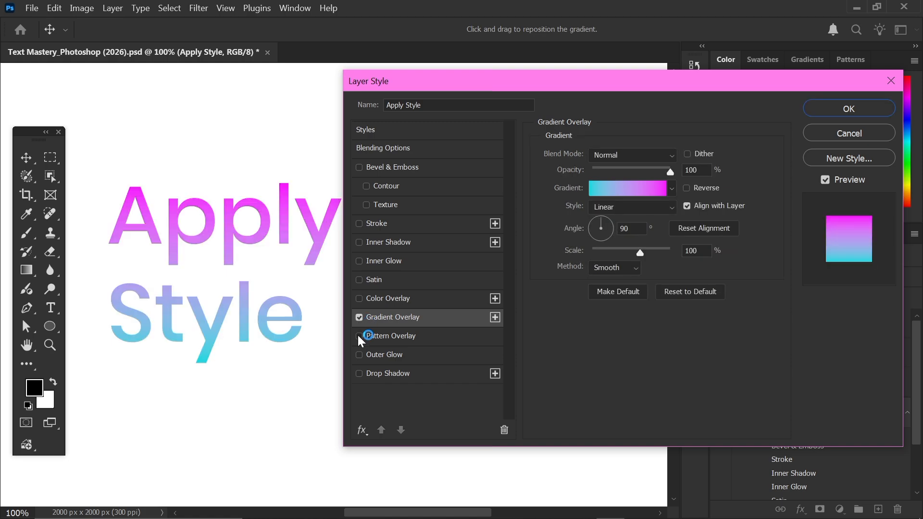
- Replace the gradient with a pale green Water pattern overlay
click(385, 336)
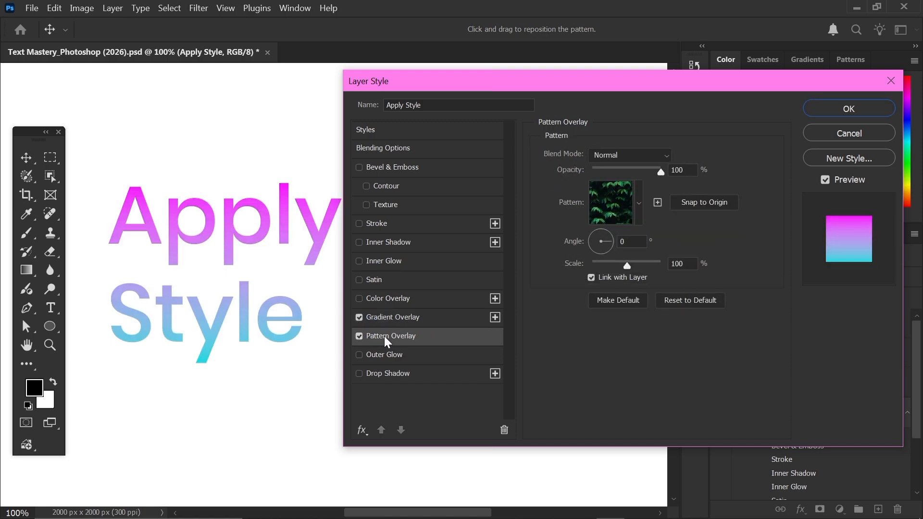
click(360, 318)
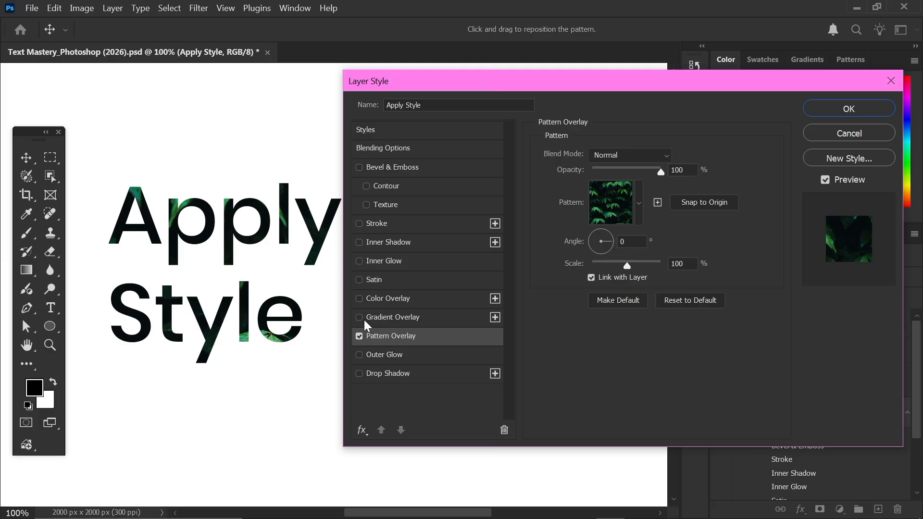
click(638, 209)
click(537, 306)
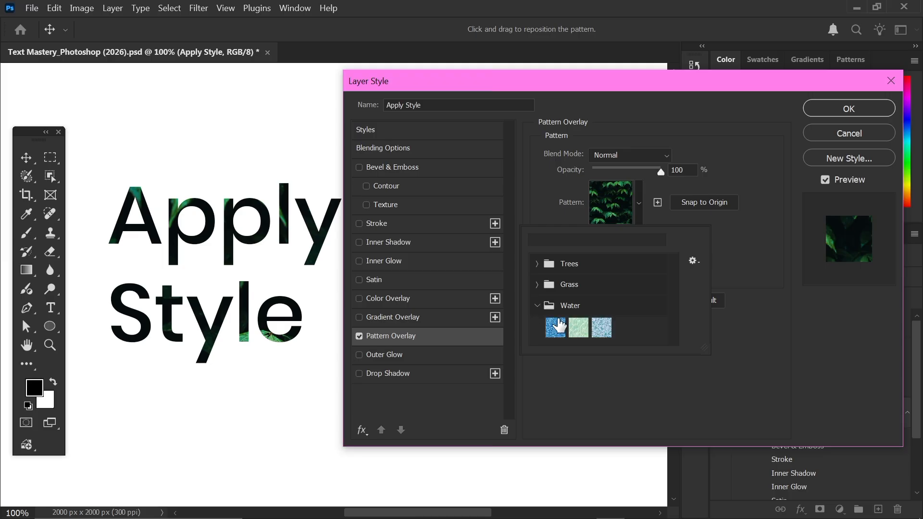
click(558, 327)
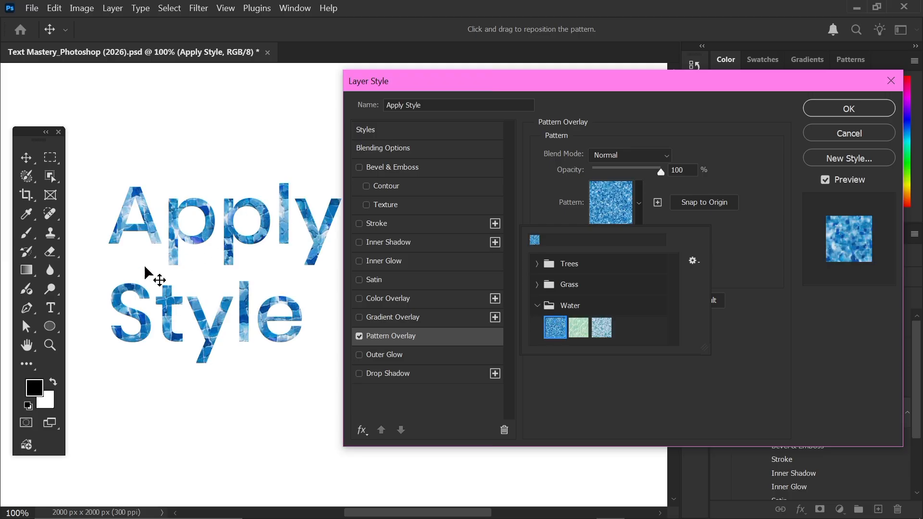
click(578, 328)
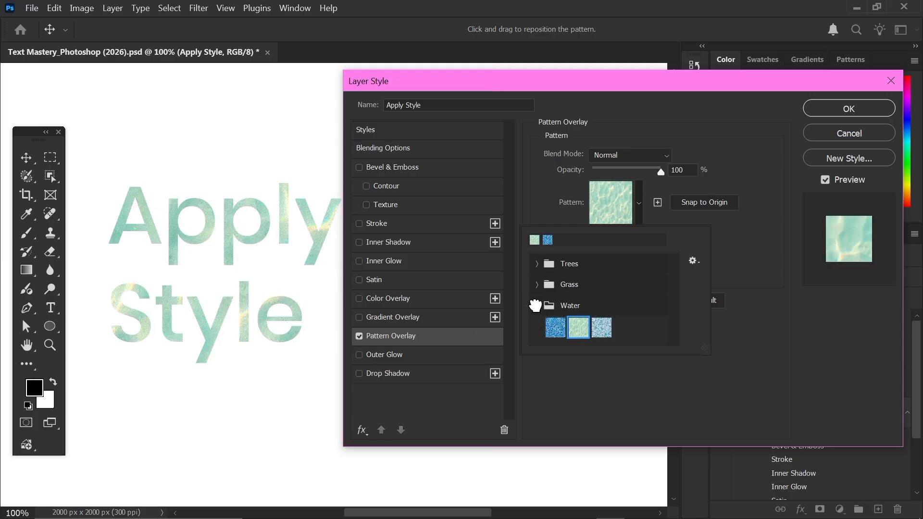
click(535, 306)
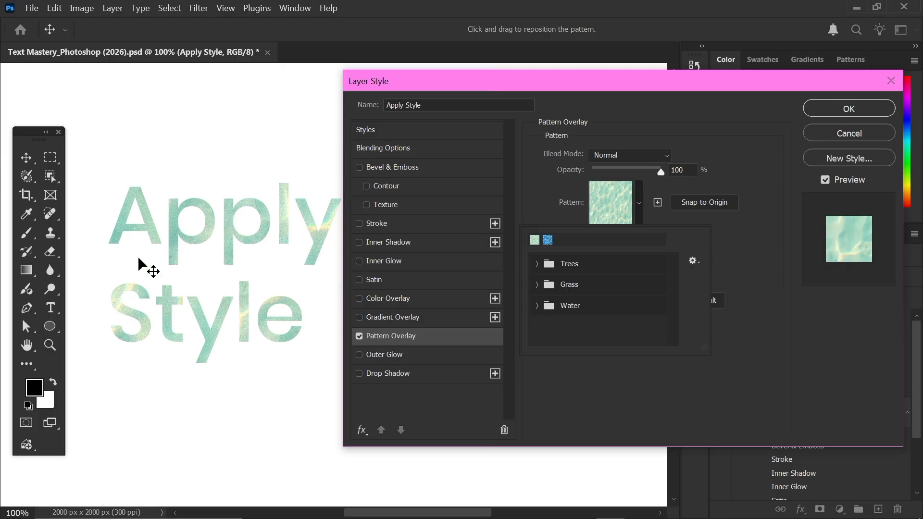
click(369, 339)
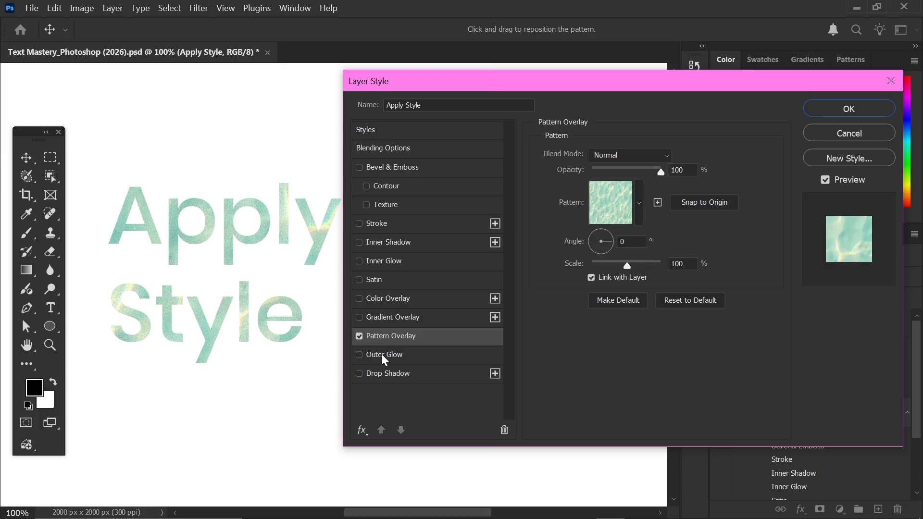
- Swap the pattern for a soft, opaque drop shadow plus pink-to-cyan gradient overlay, and apply the style
click(359, 336)
click(408, 354)
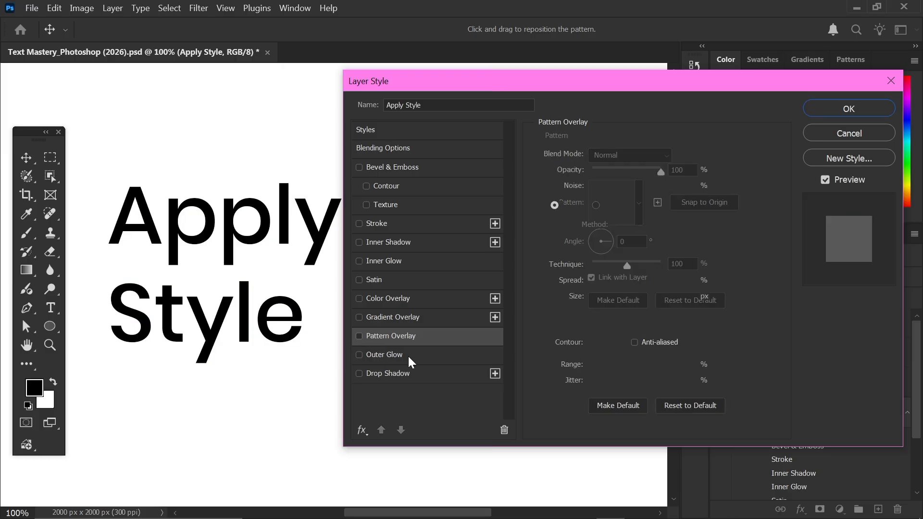
click(360, 355)
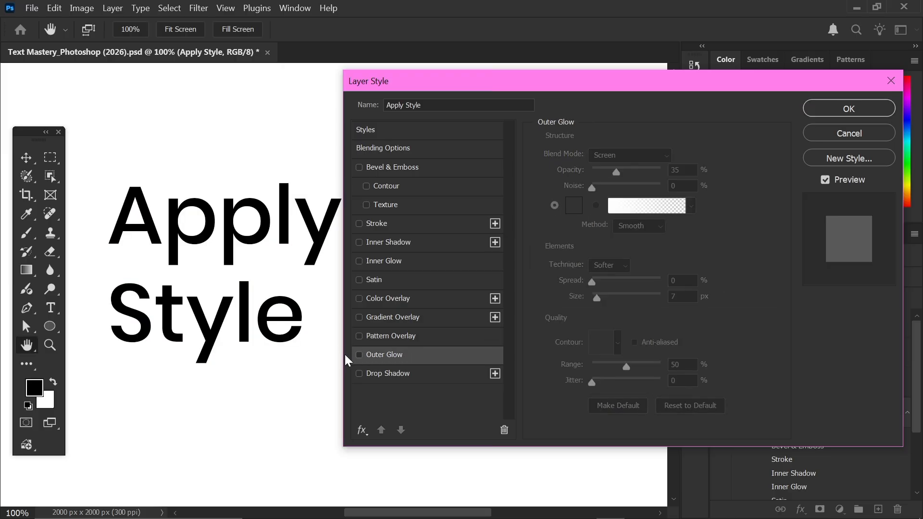
click(379, 371)
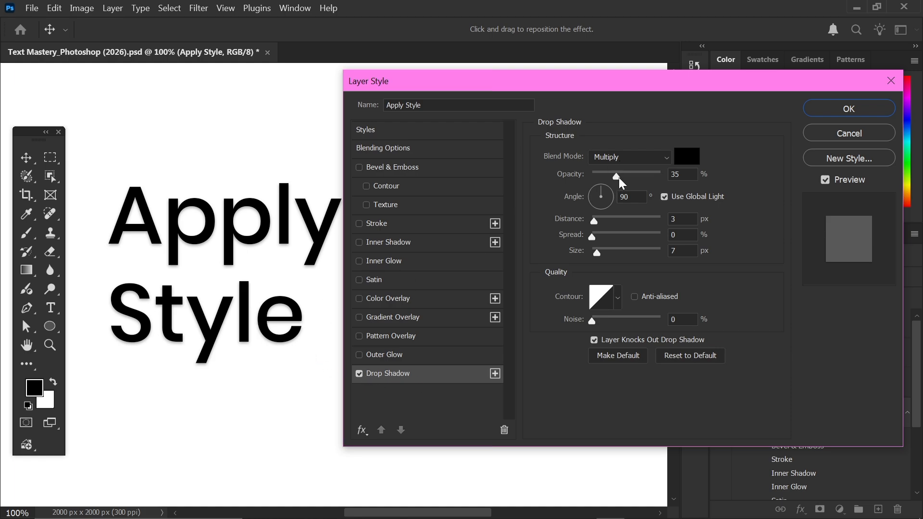
drag(618, 177, 673, 185)
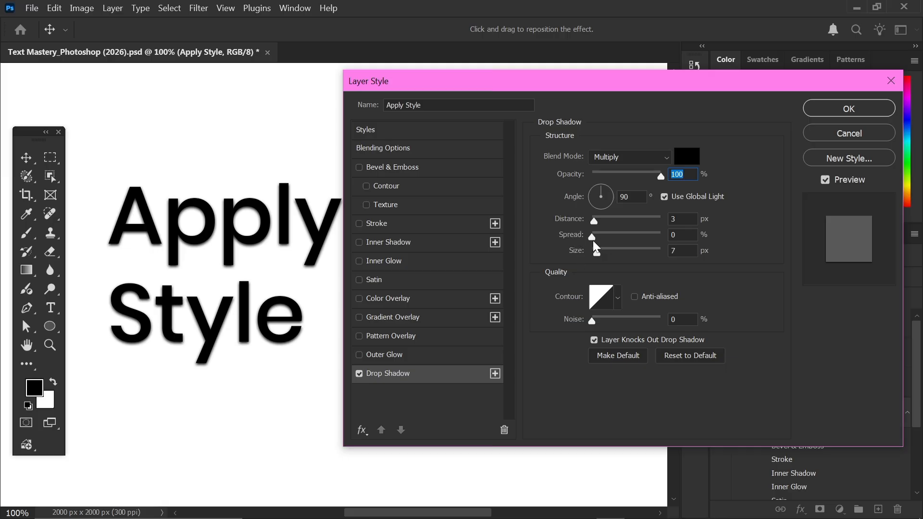
mouse_move(597, 252)
mouse_down()
mouse_move(626, 253)
mouse_move(601, 252)
mouse_up()
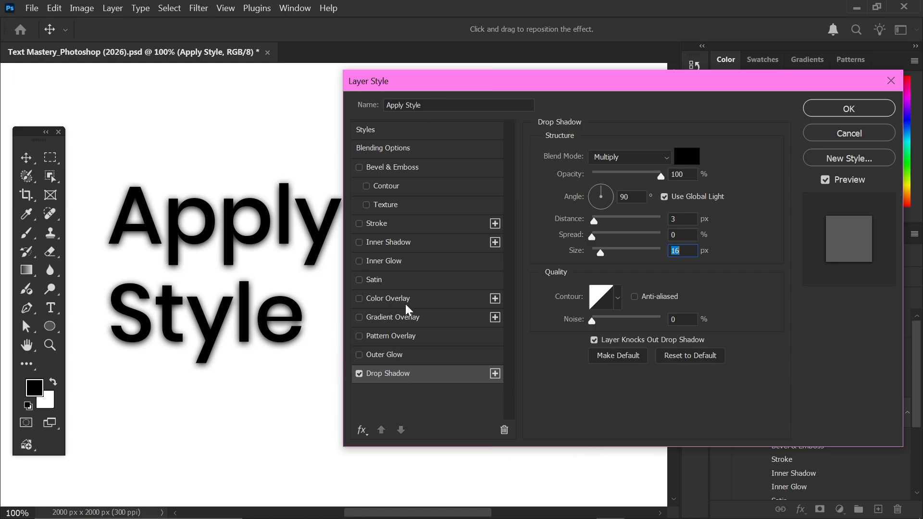
click(377, 317)
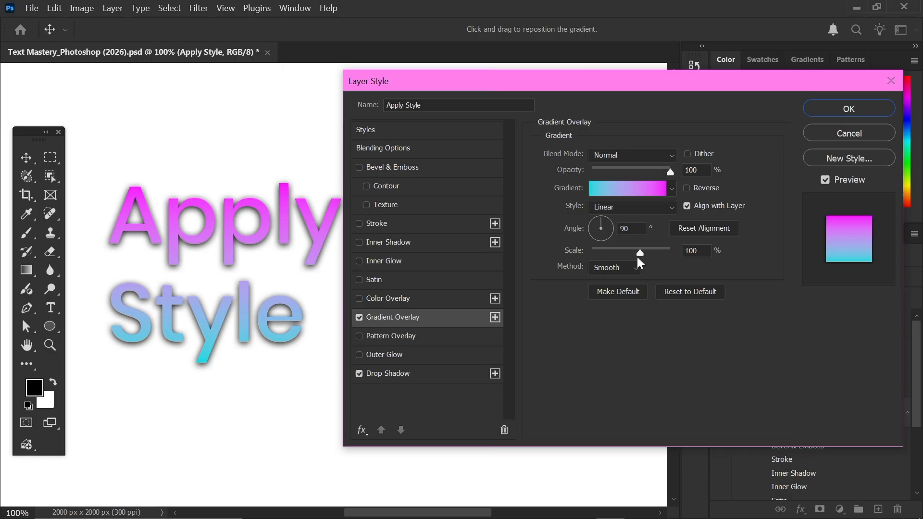
click(854, 109)
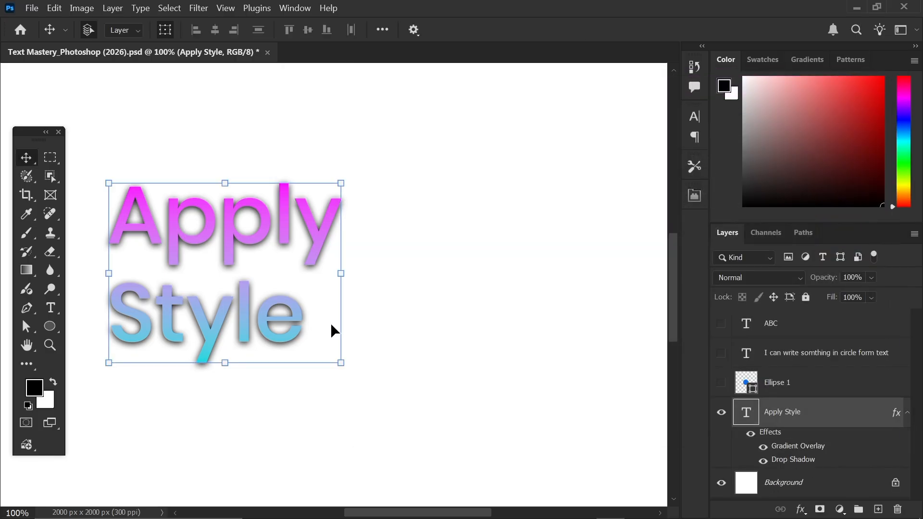
- Shift the Apply Style text right and scale it up, committing the transform
drag(237, 247, 315, 229)
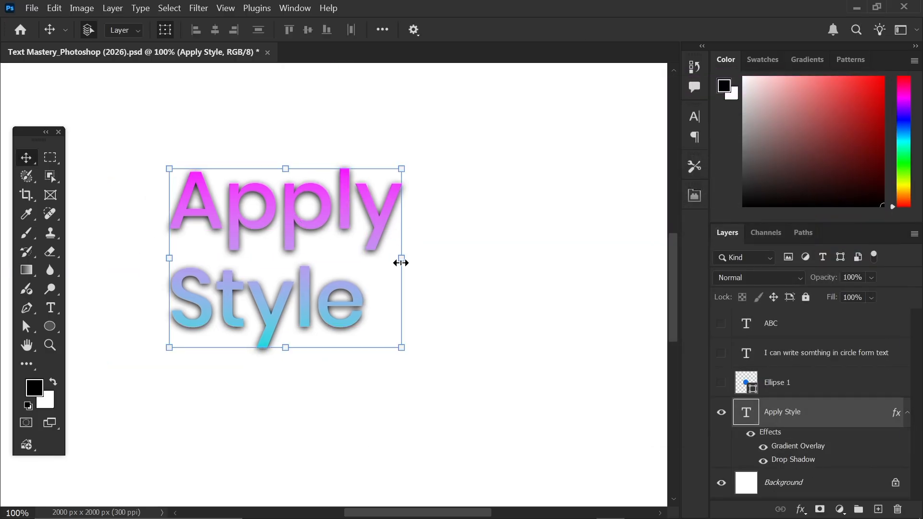
drag(405, 261, 471, 263)
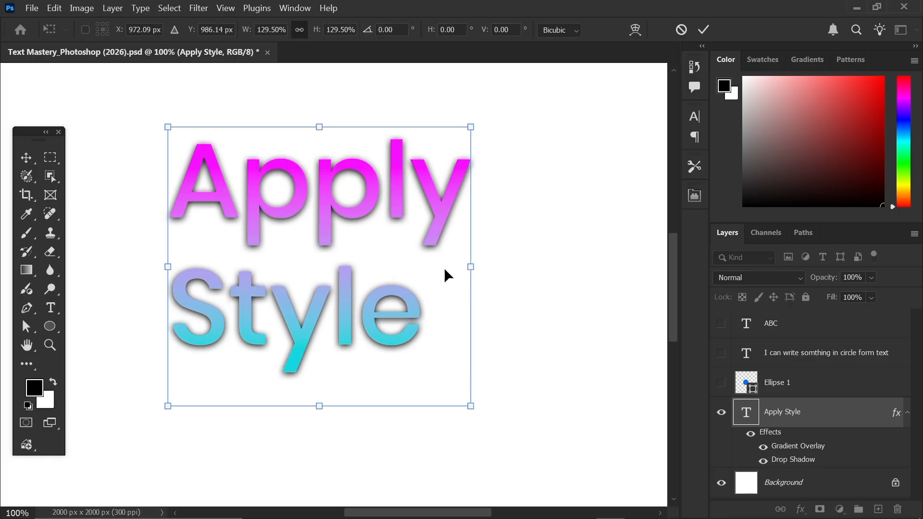
click(705, 30)
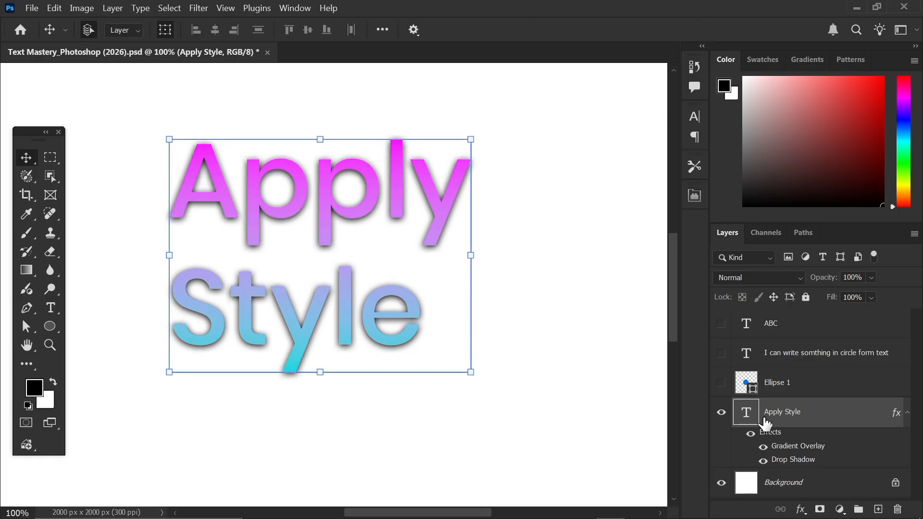
- Toggle the Drop Shadow and then all text effects off and back on to compare
scroll(790, 415, down, 1)
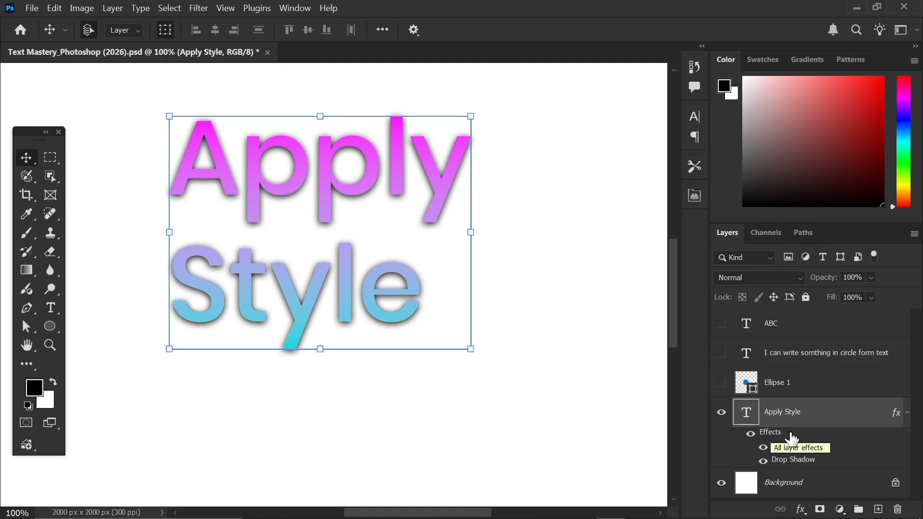
click(763, 461)
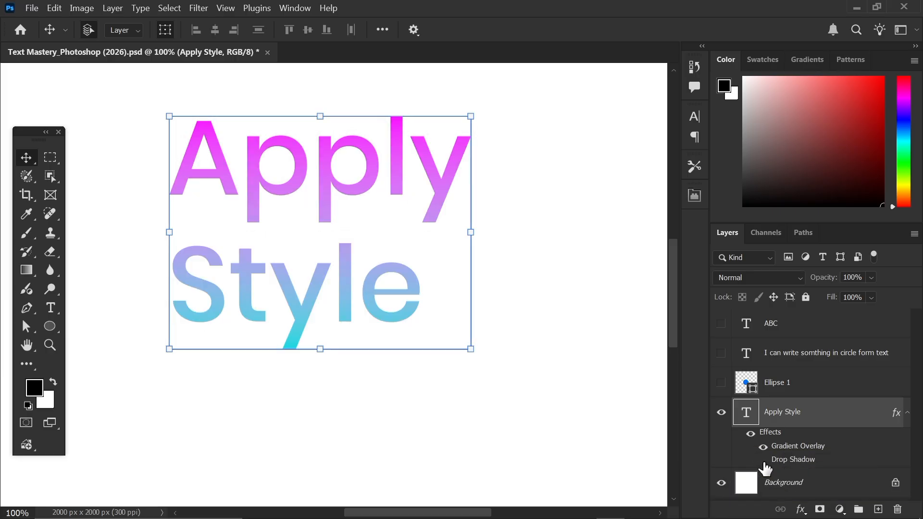
click(763, 461)
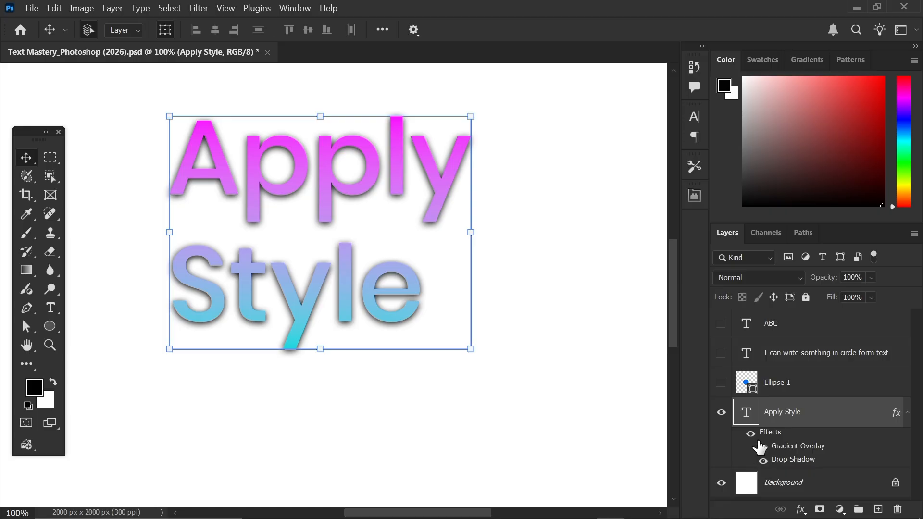
click(750, 437)
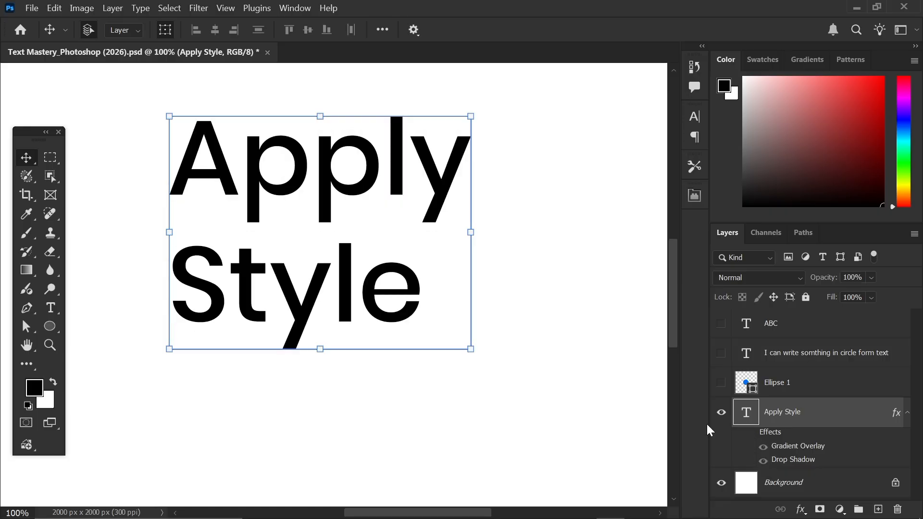
click(750, 434)
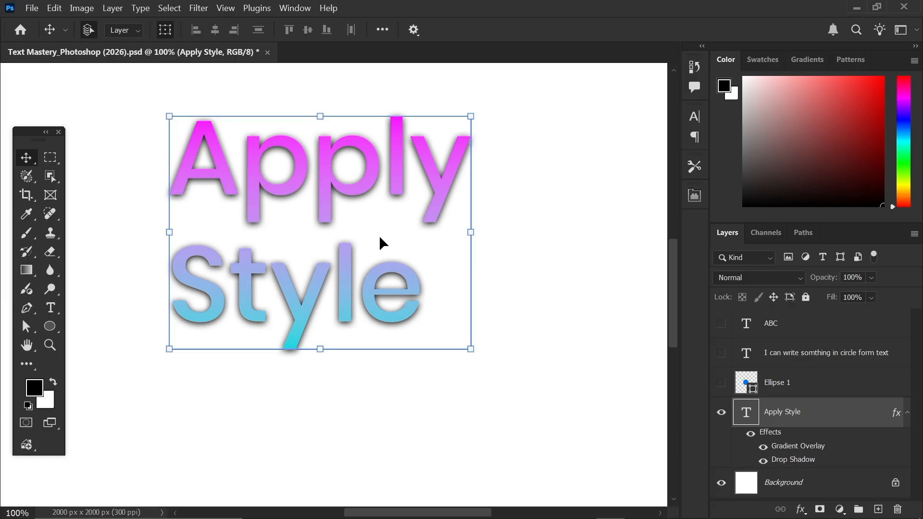
- Reselect the Apply Style layer and bring up its layer context menu
click(557, 282)
click(775, 412)
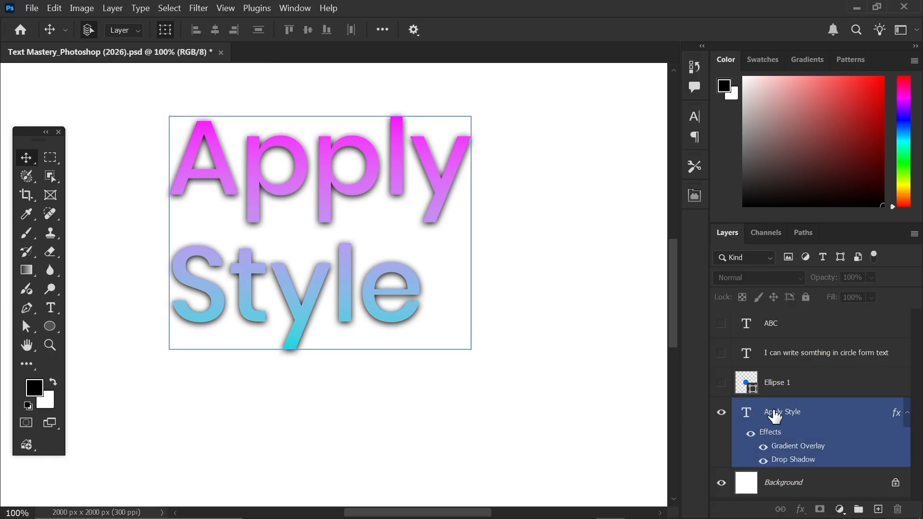
right_click(775, 413)
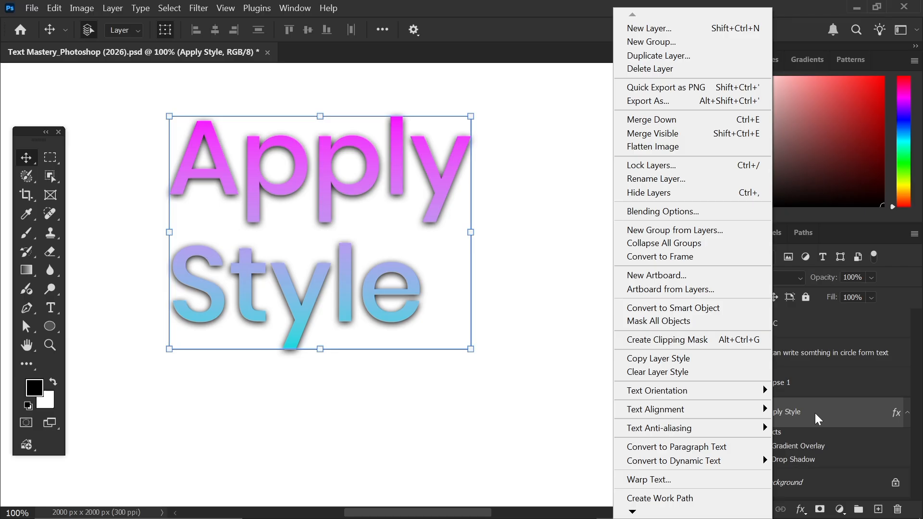
- Copy the Apply Style layer style, then show the ABC text and move it below
click(648, 364)
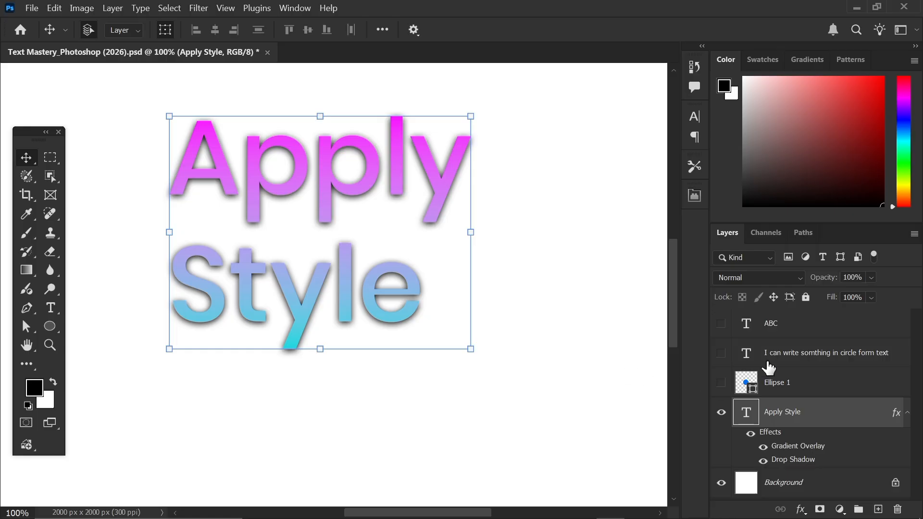
click(776, 334)
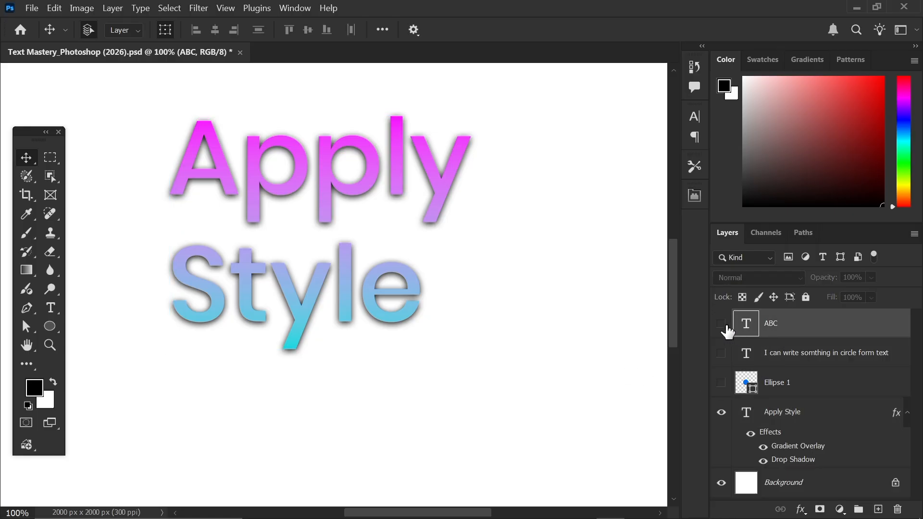
click(721, 324)
drag(281, 359, 302, 417)
- Paste the gradient and shadow style onto ABC, then hide its effects and the layer
right_click(787, 330)
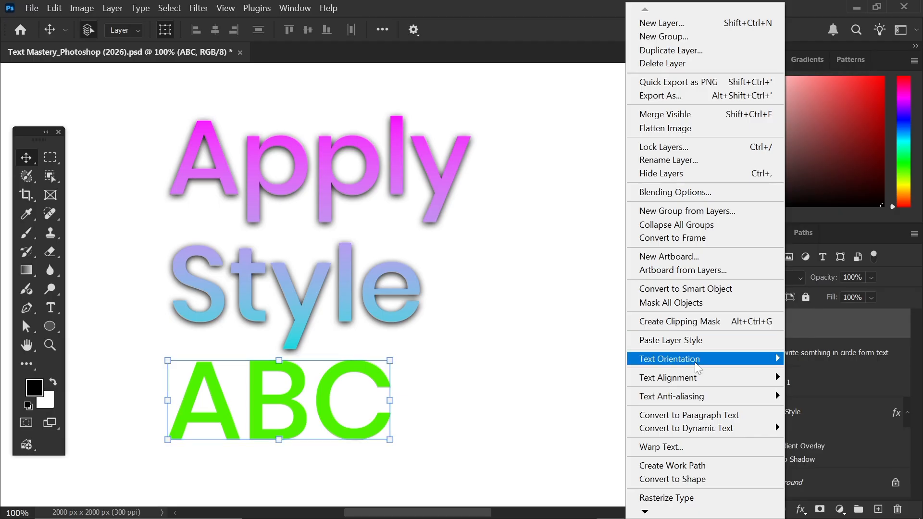
click(683, 341)
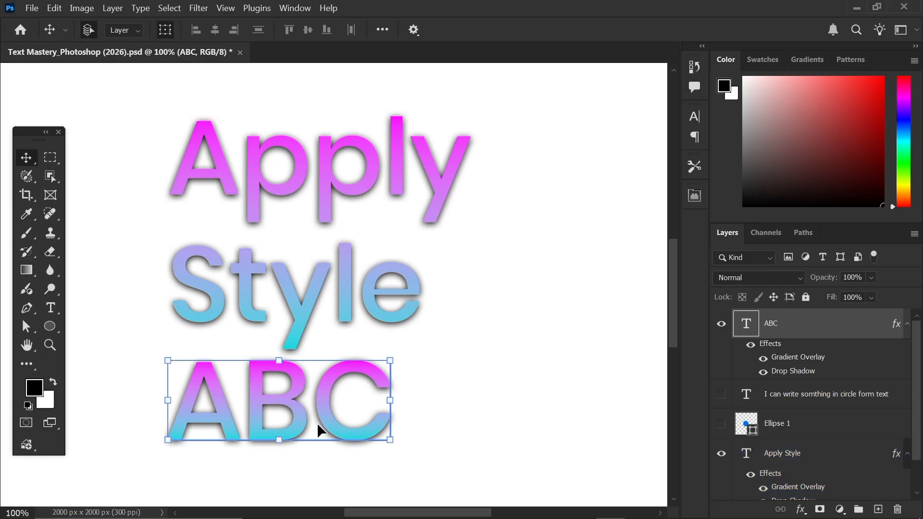
click(751, 344)
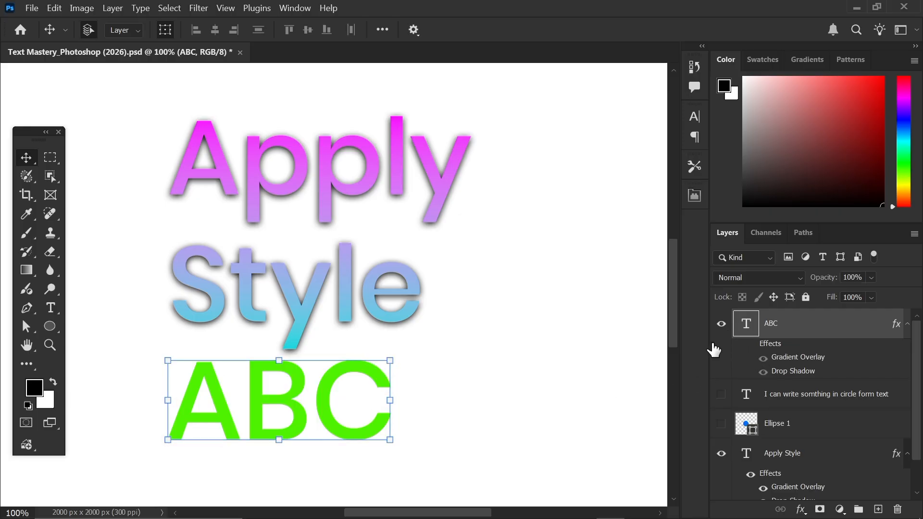
click(721, 332)
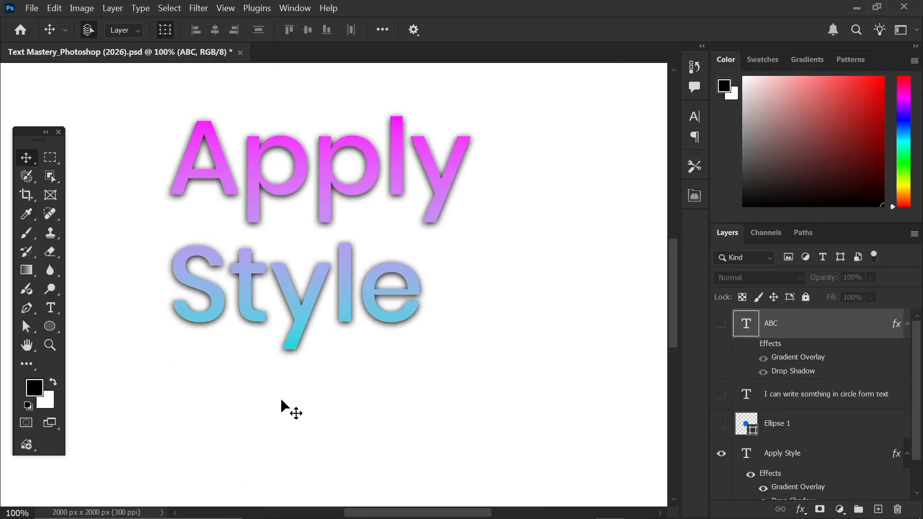
- Zoom out to the whole page and hide the Apply Style text layer
drag(136, 102, 538, 382)
key(ctrl+minus)
key(ctrl+minus)
click(205, 172)
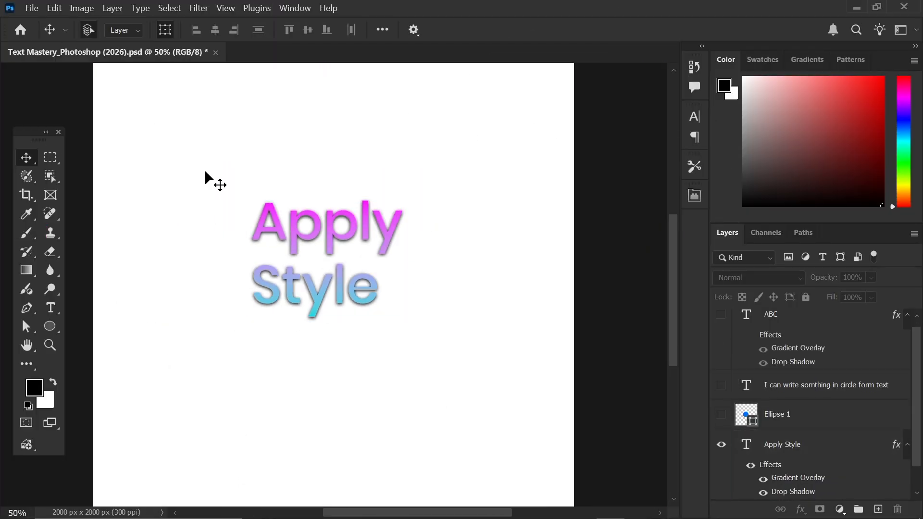
drag(205, 172, 448, 352)
click(323, 379)
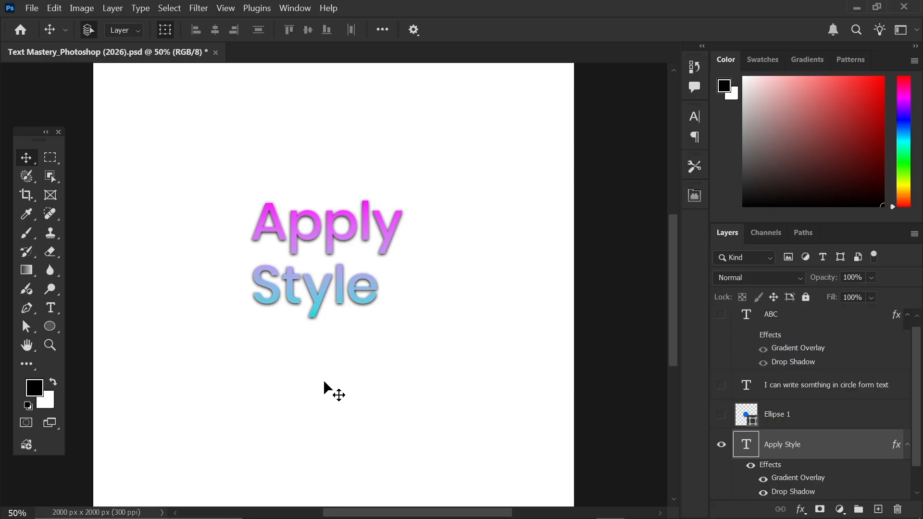
click(744, 445)
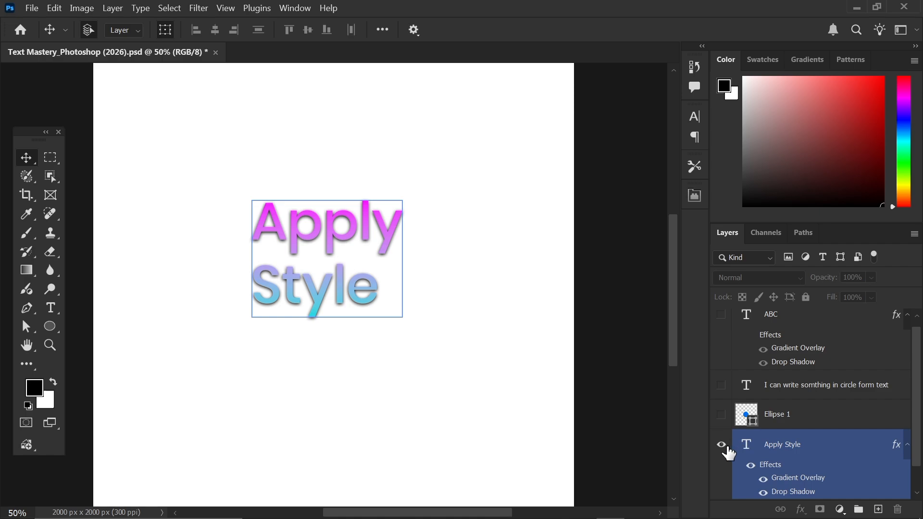
click(722, 445)
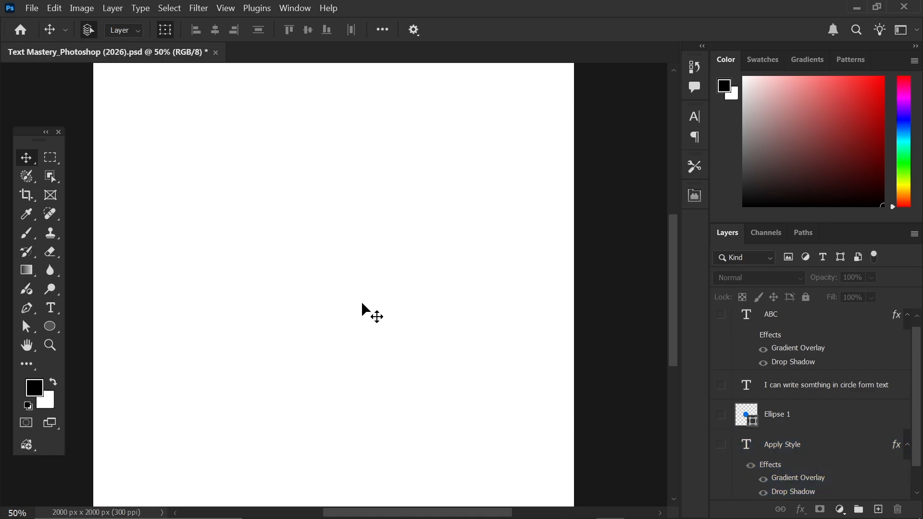
- Pick the Horizontal Type Tool set to Poppins Light at 14 pt
click(55, 308)
click(166, 307)
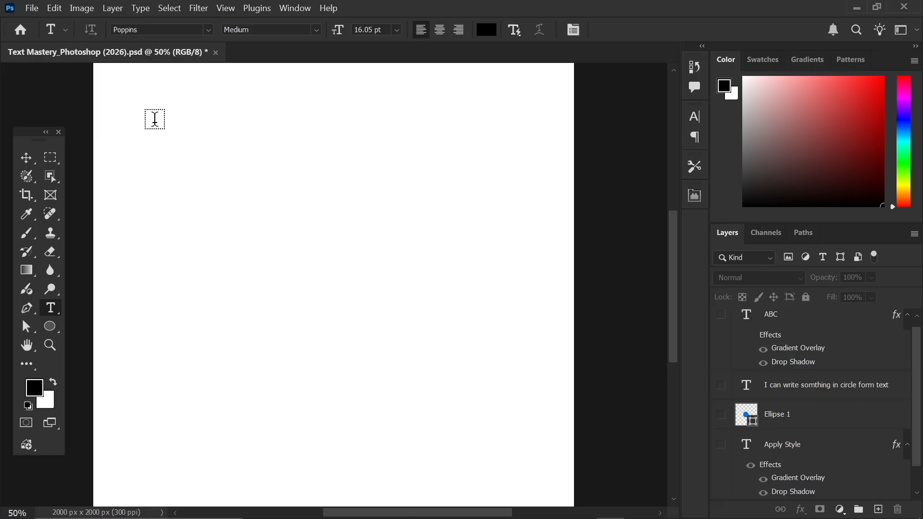
scroll(202, 146, up, 1)
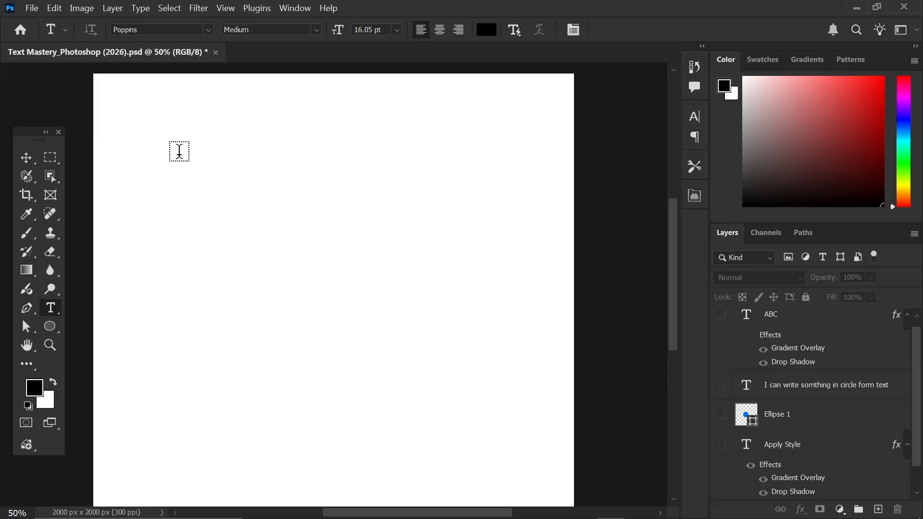
click(316, 32)
click(331, 115)
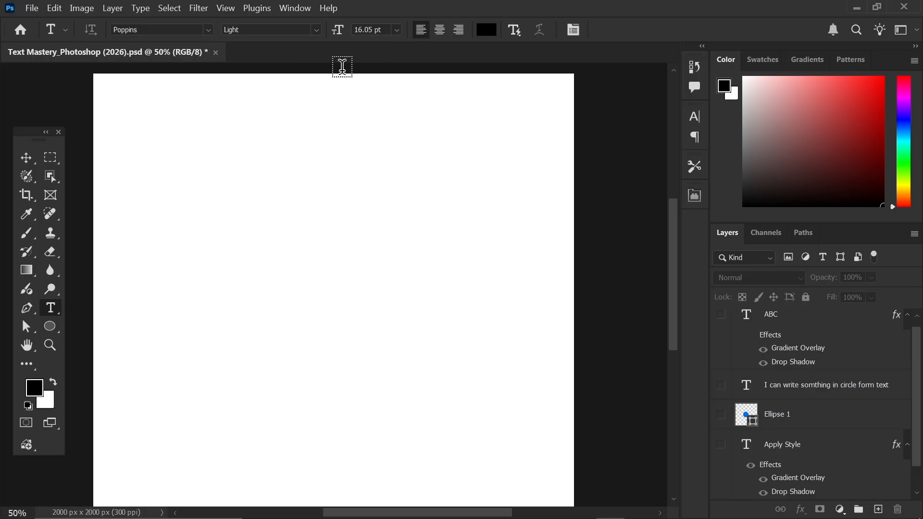
click(396, 32)
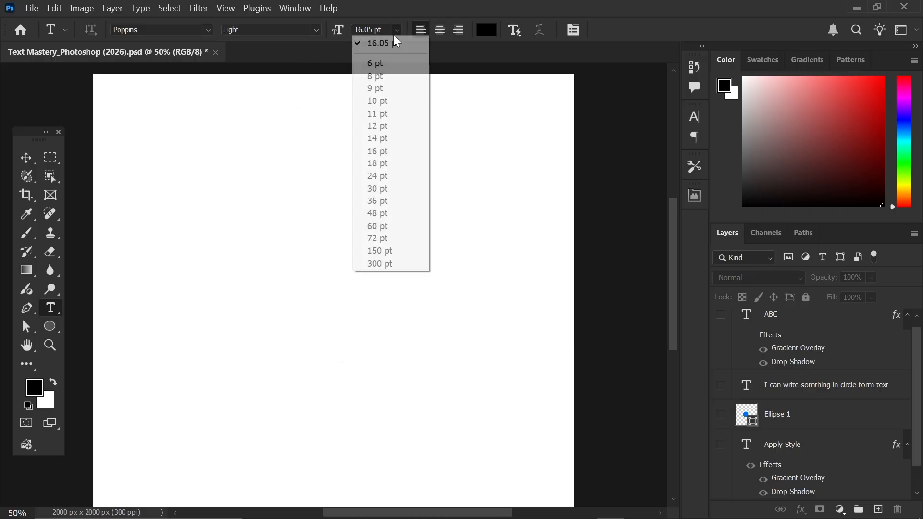
click(379, 139)
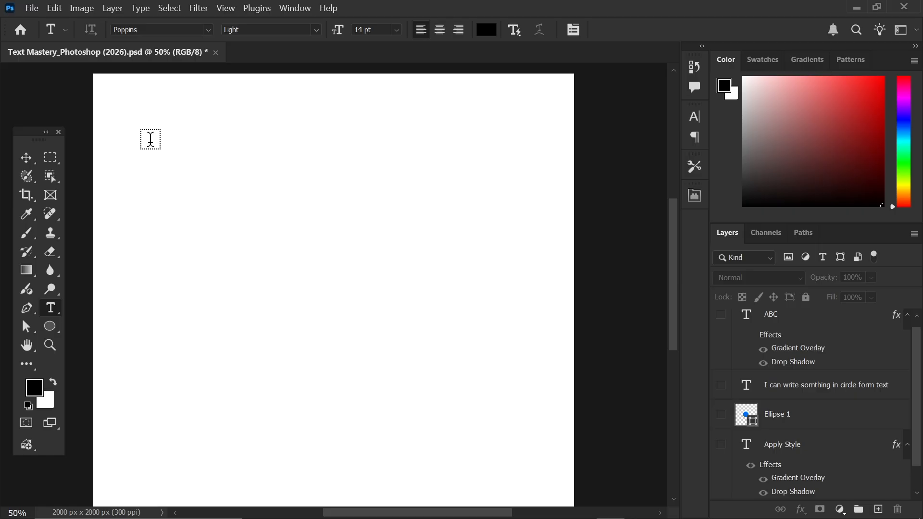
- Draw a large paragraph text box on the page and select its placeholder text
drag(140, 126, 525, 452)
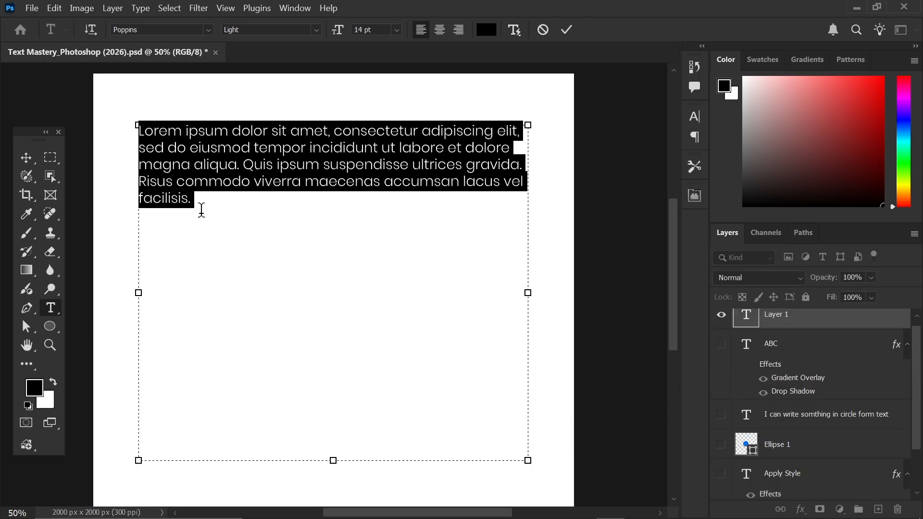
click(202, 208)
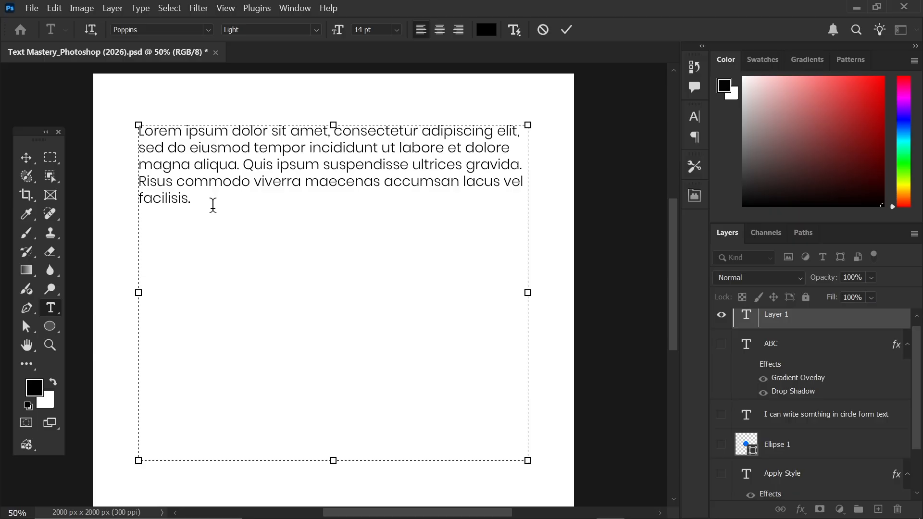
drag(208, 205, 132, 126)
- Clear the box and type the heading 'Type a new Paragraph.'
text(The skjk skj)
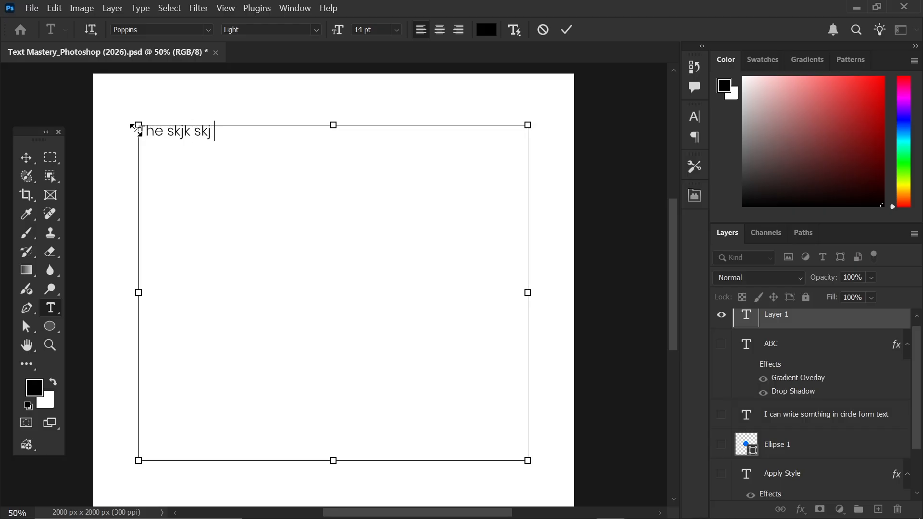
key(ctrl+a)
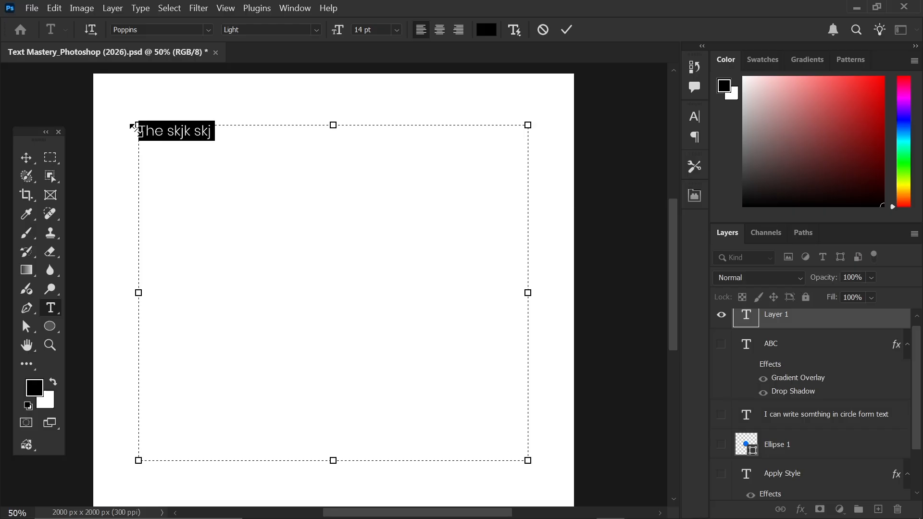
key(BackSpace)
text(Type a n)
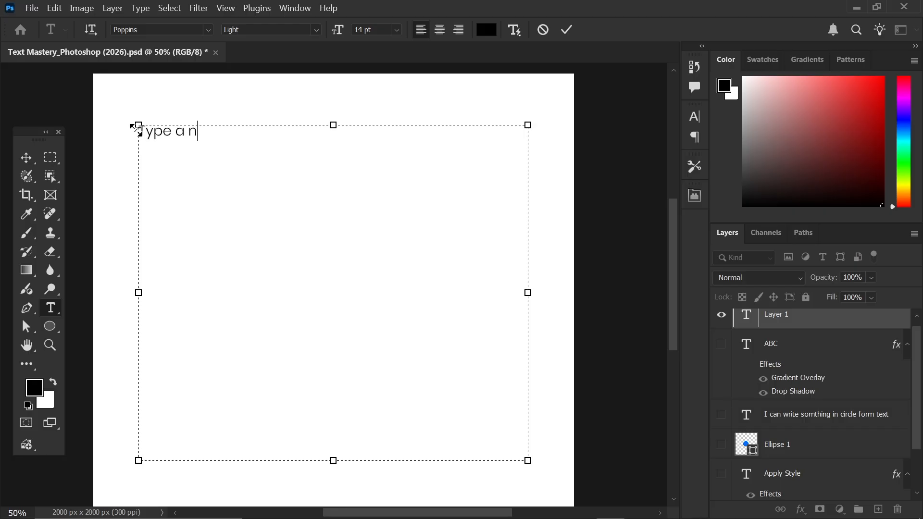
text(ew Paragra)
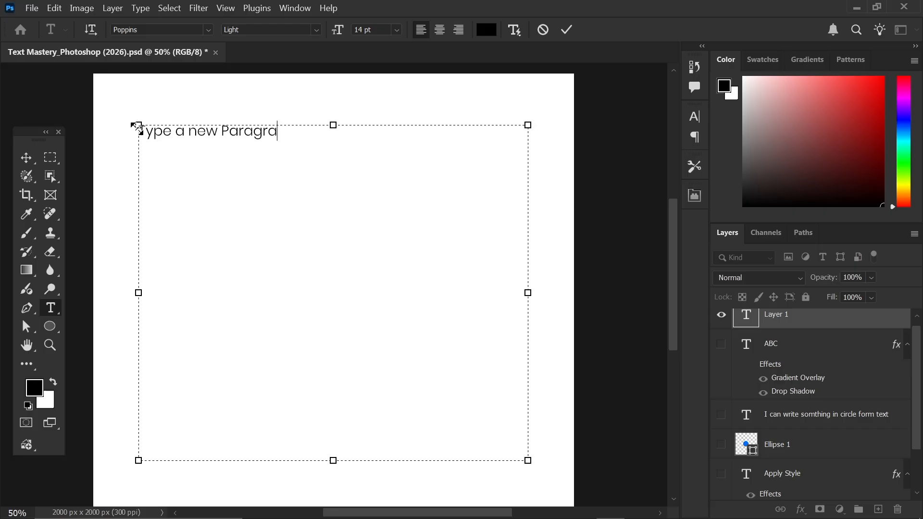
text(gh)
key(BackSpace)
key(BackSpace)
text(ph.)
- Add Lorem Ipsum filler via Type > Paste Lorem Ipsum and commit the text layer
click(140, 8)
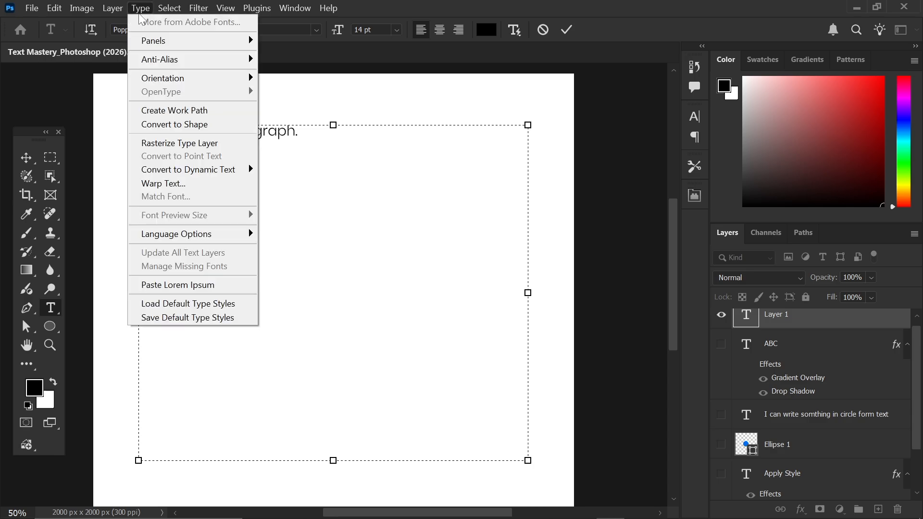
click(218, 288)
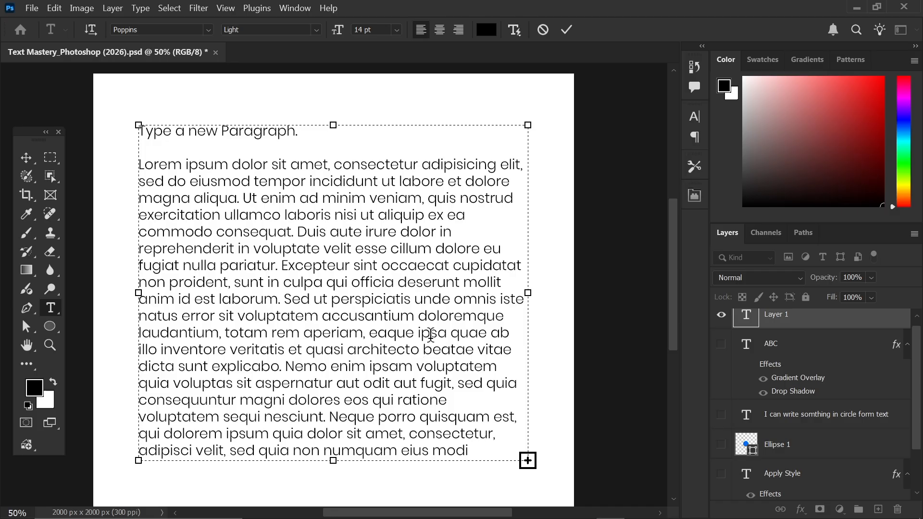
click(566, 29)
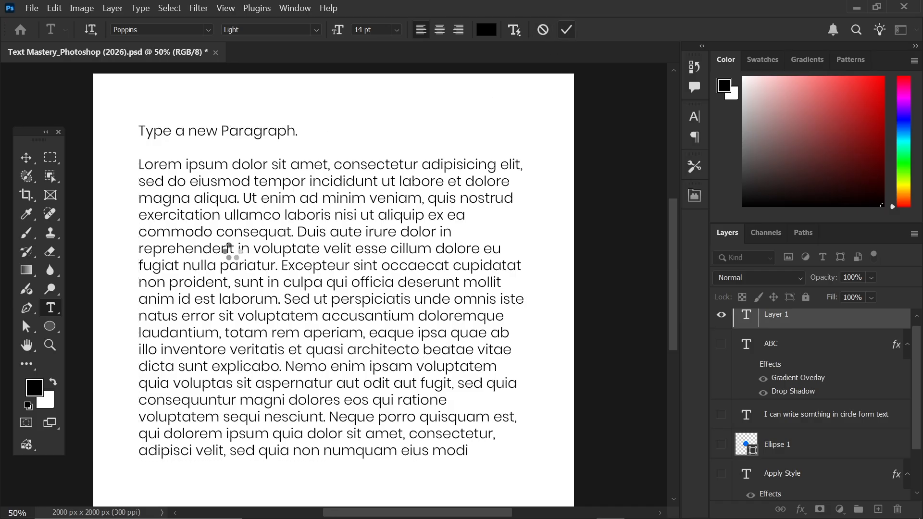
click(28, 157)
- Nudge the paragraph and apply justified alignment from the Paragraph panel
mouse_move(318, 284)
mouse_down()
mouse_move(329, 279)
mouse_move(316, 285)
mouse_up()
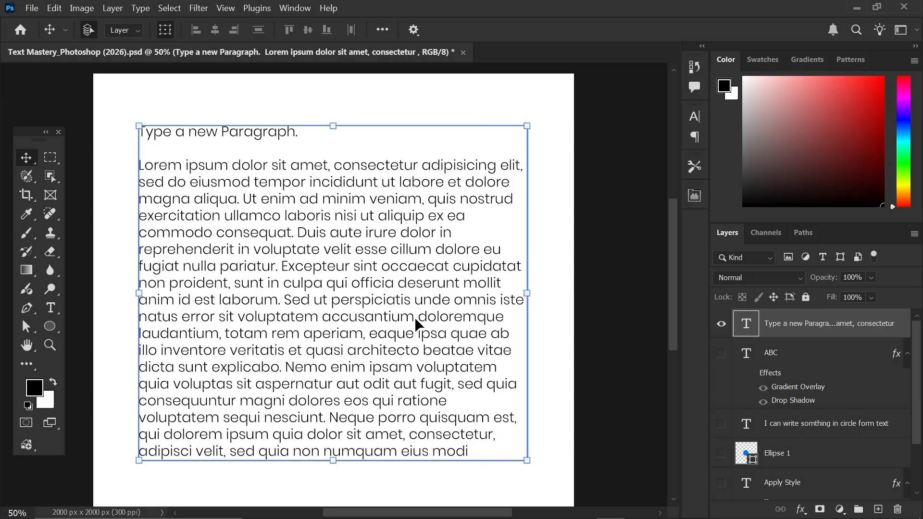
click(695, 137)
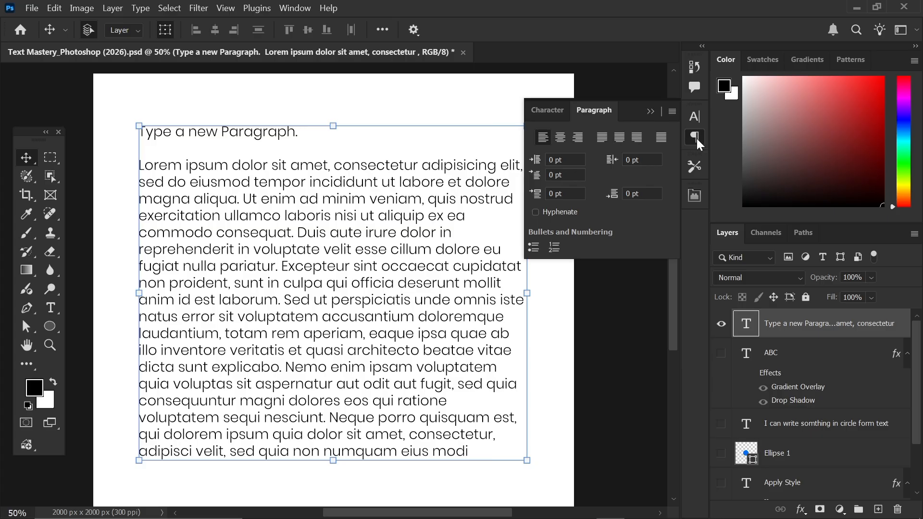
click(604, 140)
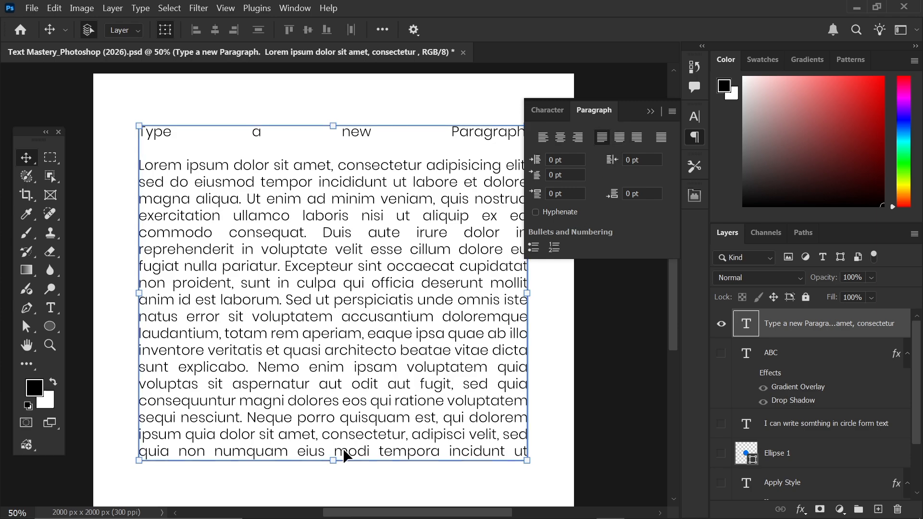
scroll(353, 285, down, 1)
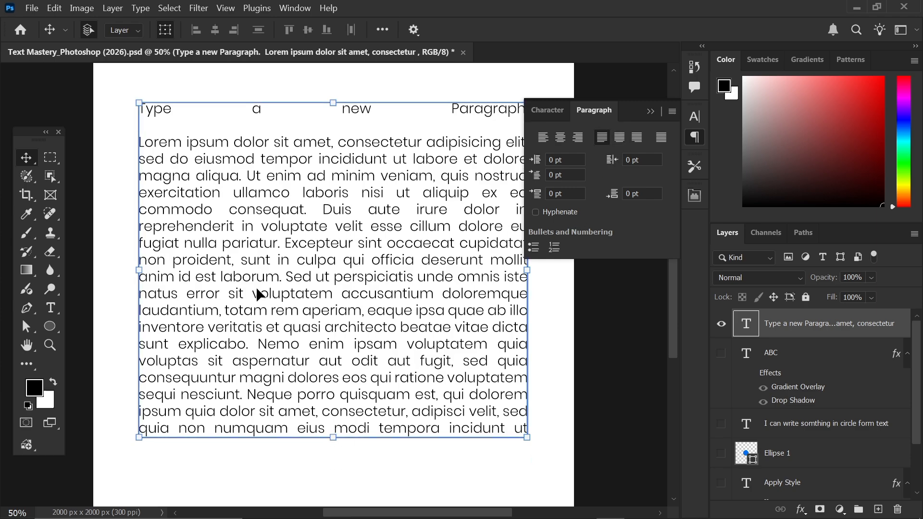
- Make the text box taller and delete the trailing 'aliquam quaerat voluptatem.', then commit
double_click(362, 252)
click(330, 360)
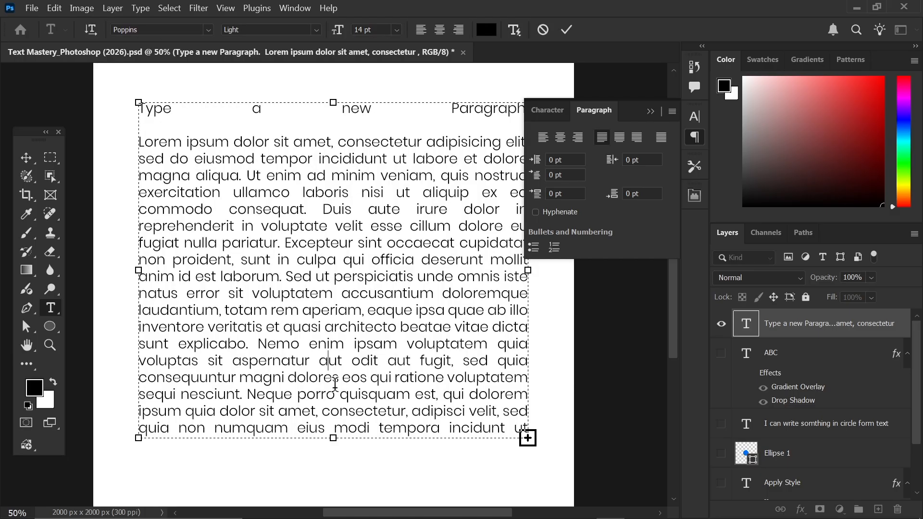
drag(333, 438, 340, 477)
drag(322, 445, 565, 466)
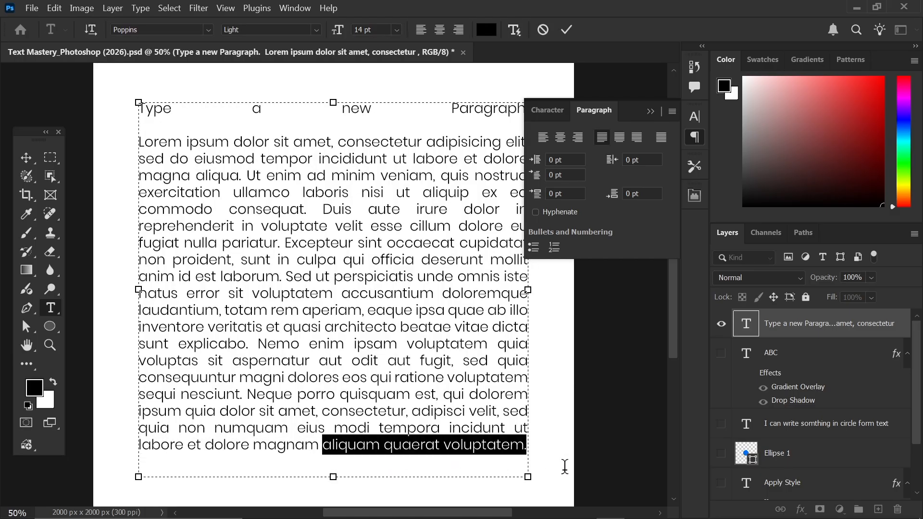
key(BackSpace)
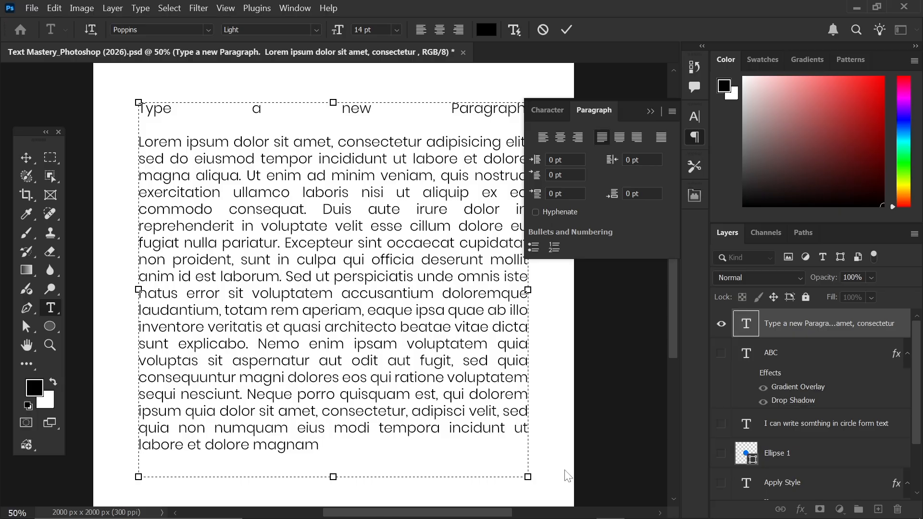
click(567, 29)
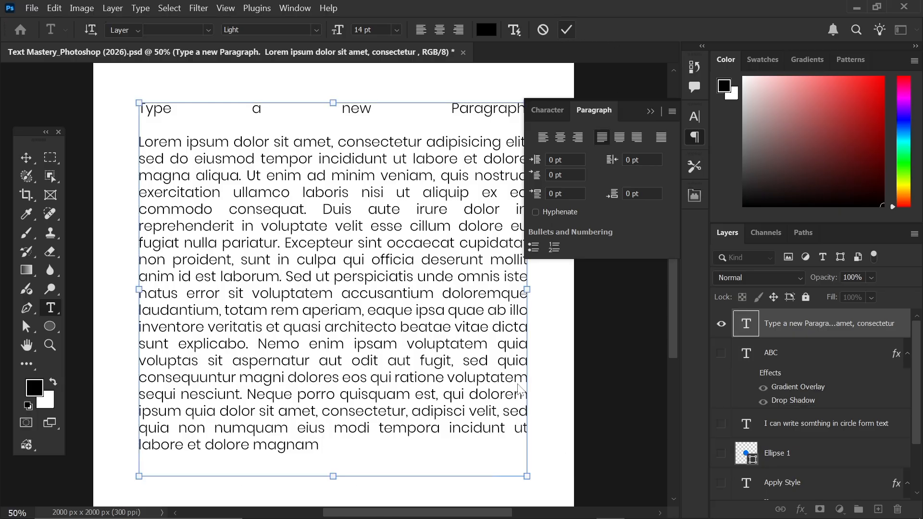
key(v)
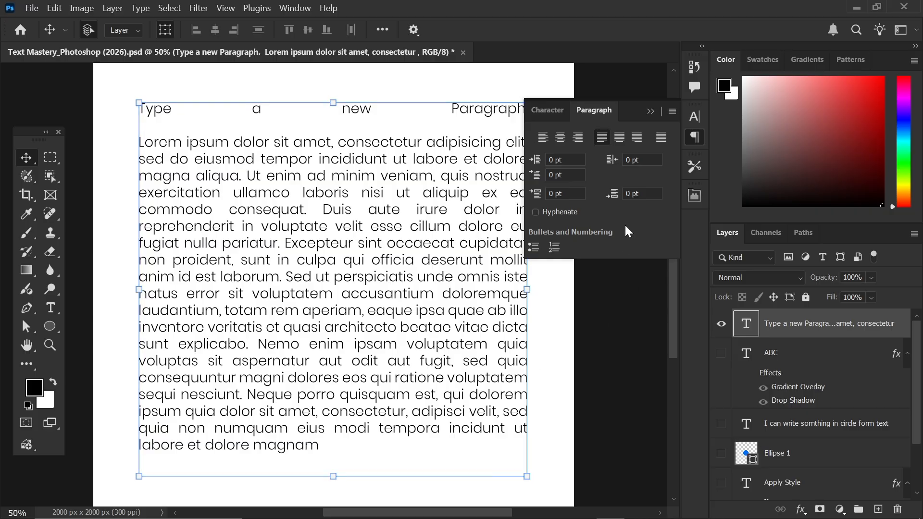
- Try centre, right and justify-all alignments, then settle on Left align
click(619, 139)
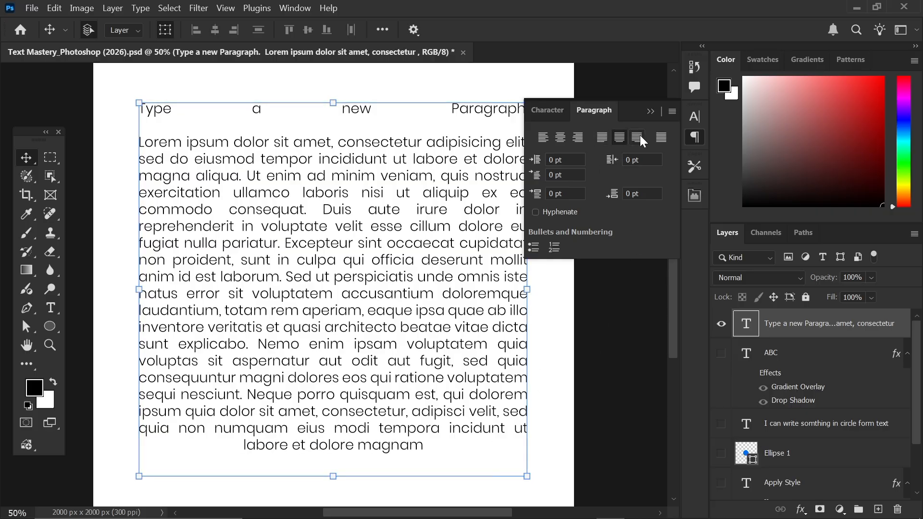
click(637, 140)
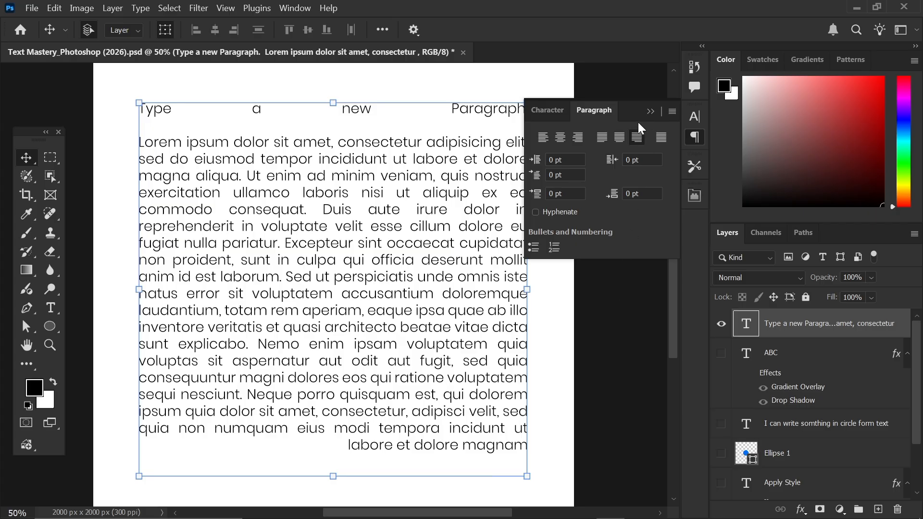
click(661, 139)
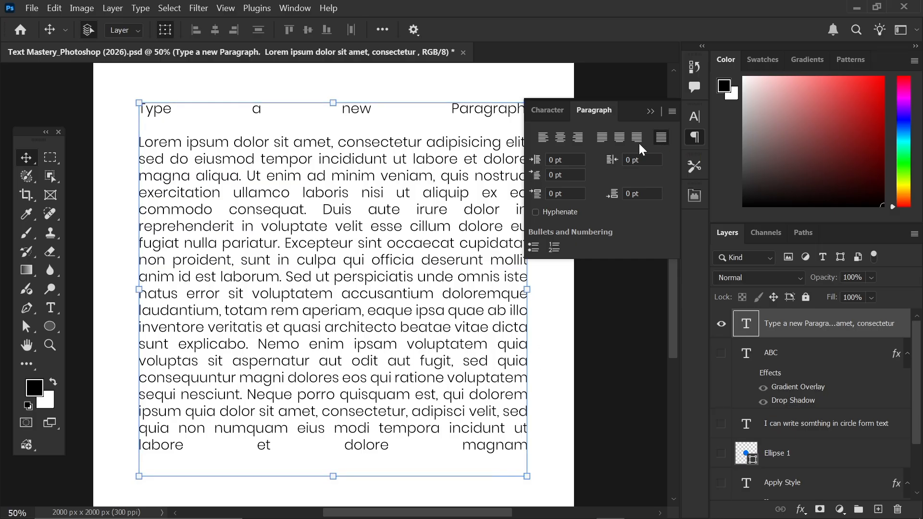
click(548, 139)
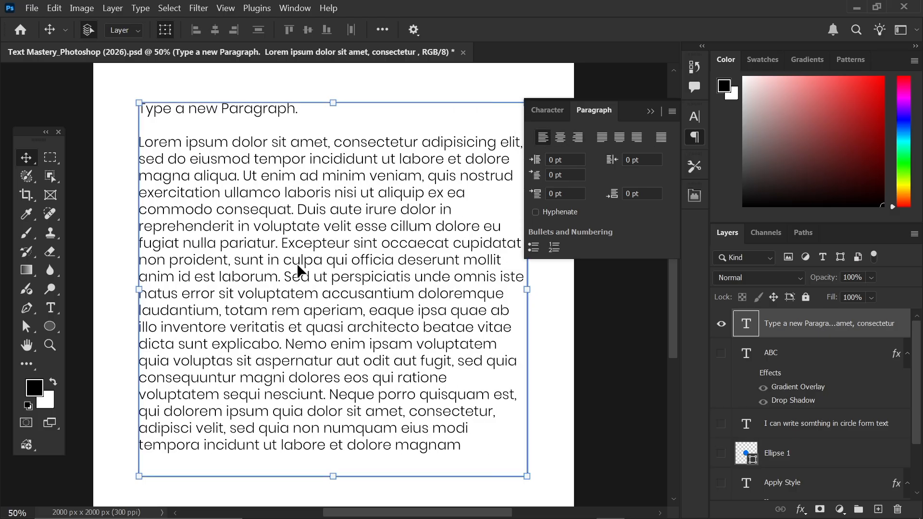
- Select the word Excepteur and set it in the Autograf script font
double_click(289, 243)
key(ctrl+a)
drag(282, 243, 354, 243)
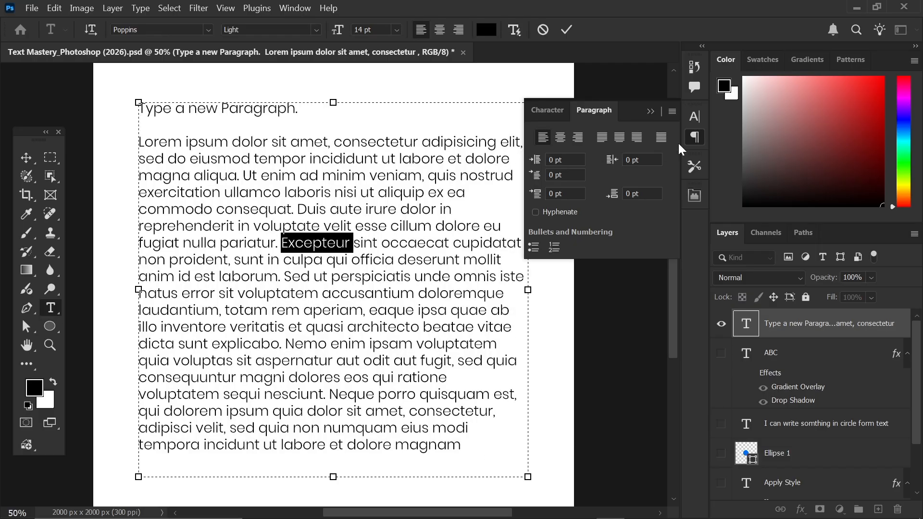
click(695, 118)
click(609, 137)
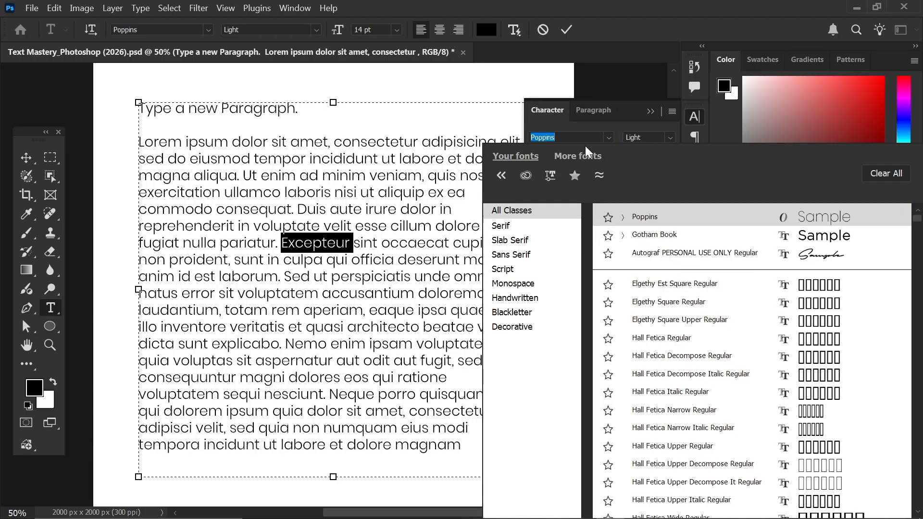
click(654, 255)
- Colour Excepteur pure red (ff0000) and commit the text edit
click(651, 200)
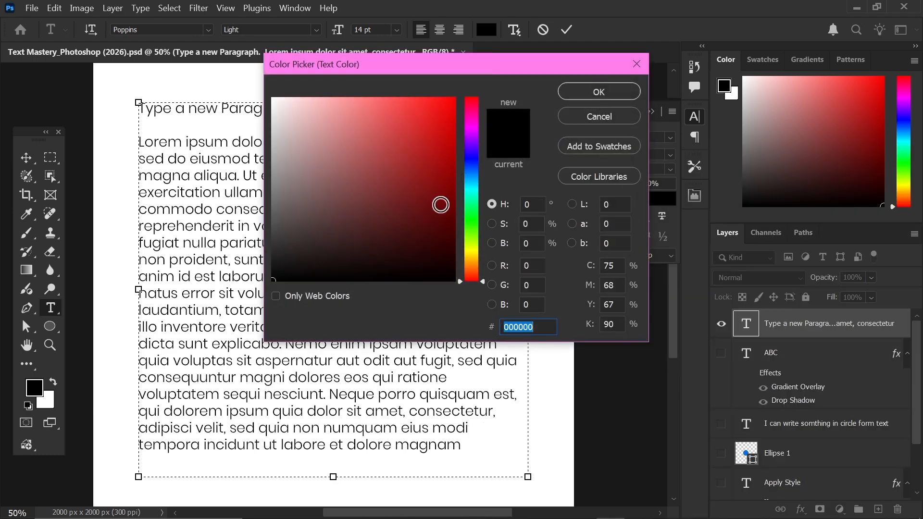
drag(441, 205, 523, 93)
click(590, 91)
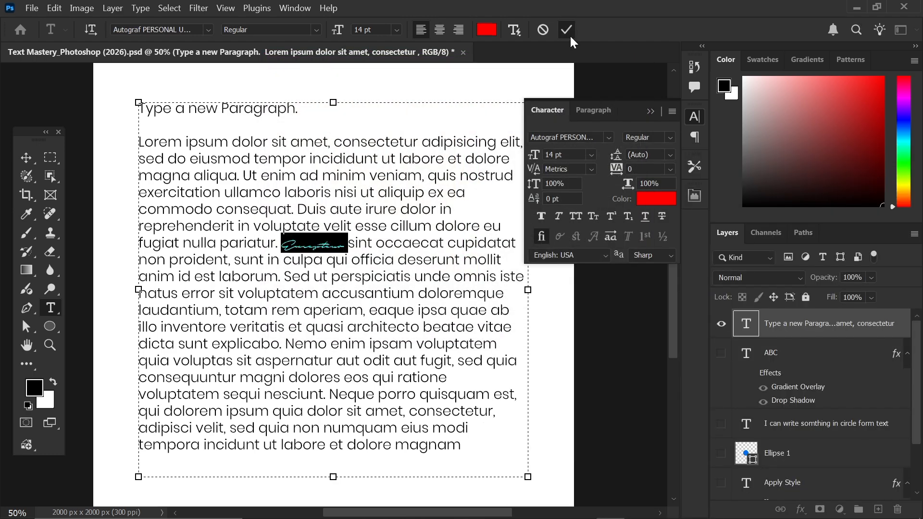
click(567, 31)
- Collapse the Character panel and deselect the paragraph layer to view the result
key(v)
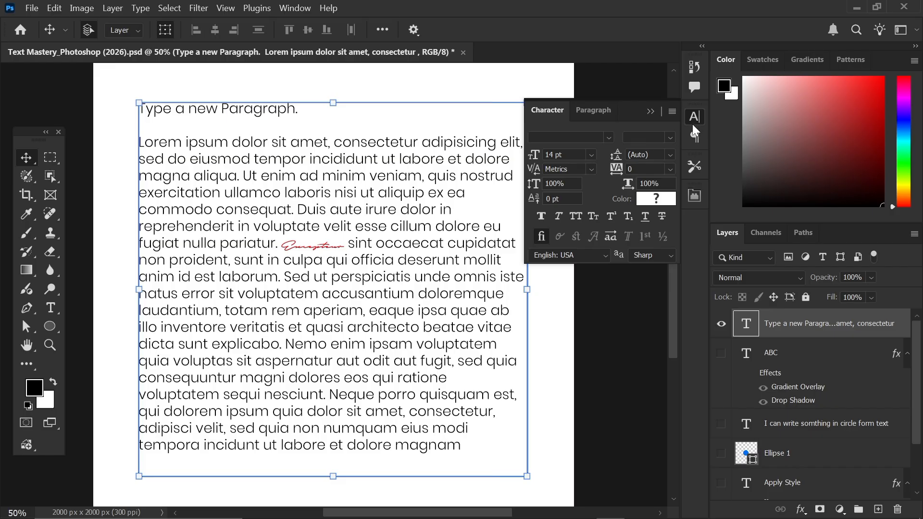
click(649, 111)
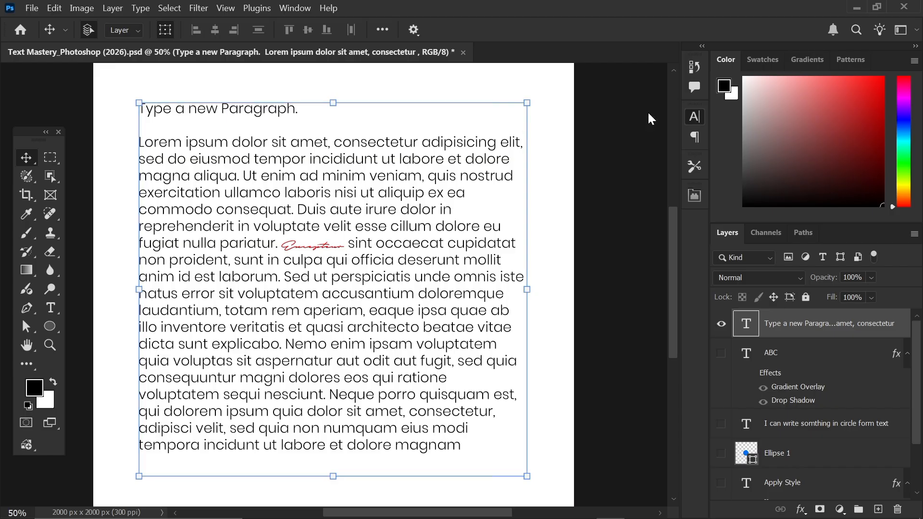
click(557, 94)
click(343, 126)
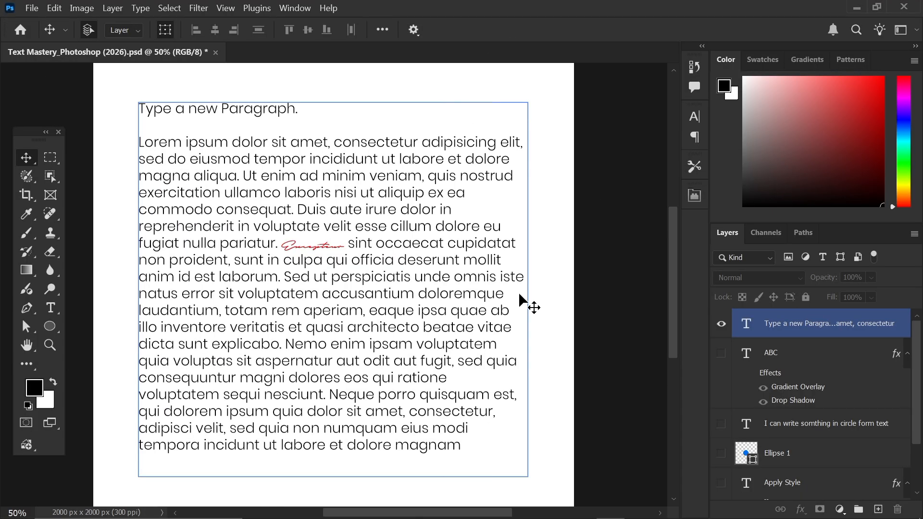
click(518, 296)
click(508, 317)
click(419, 464)
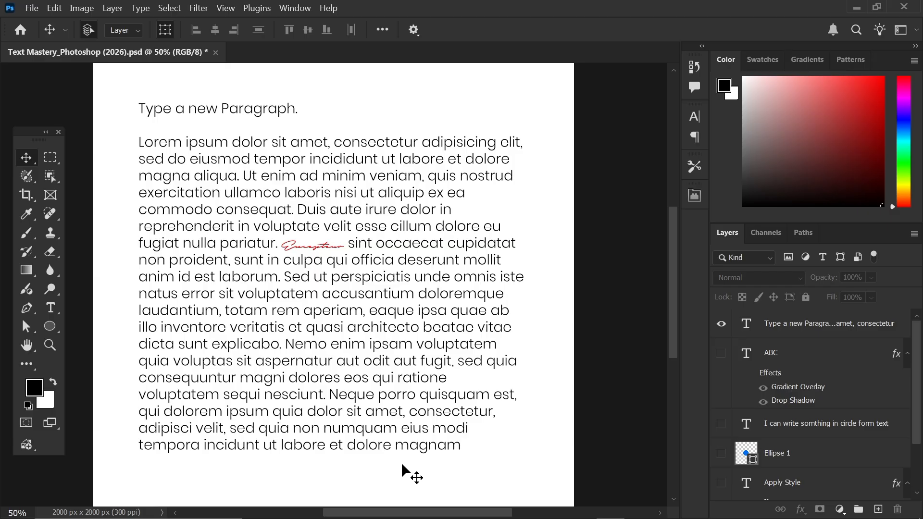